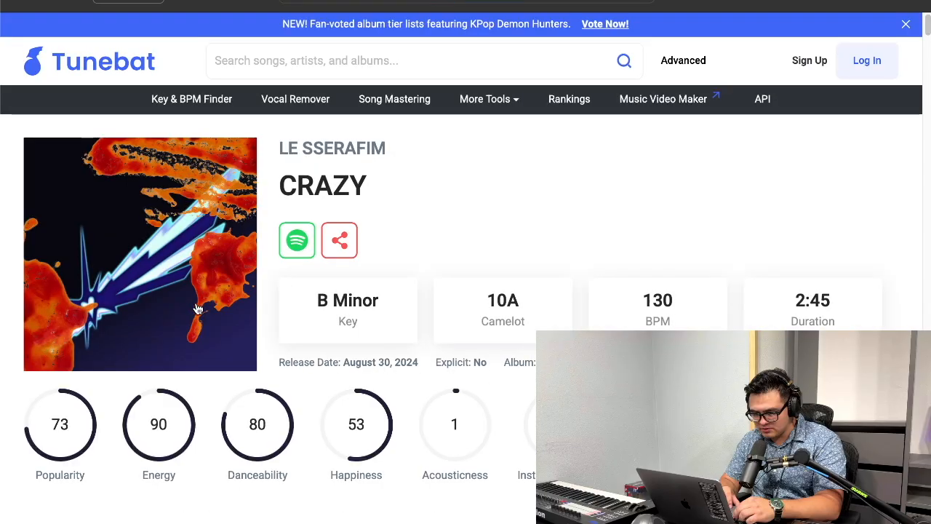
# Step: Look up the key and tempo of CRAZY on Tunebat, and choose the Minor scale in Ableton Live
pyautogui.scroll(-3, 196, 309)
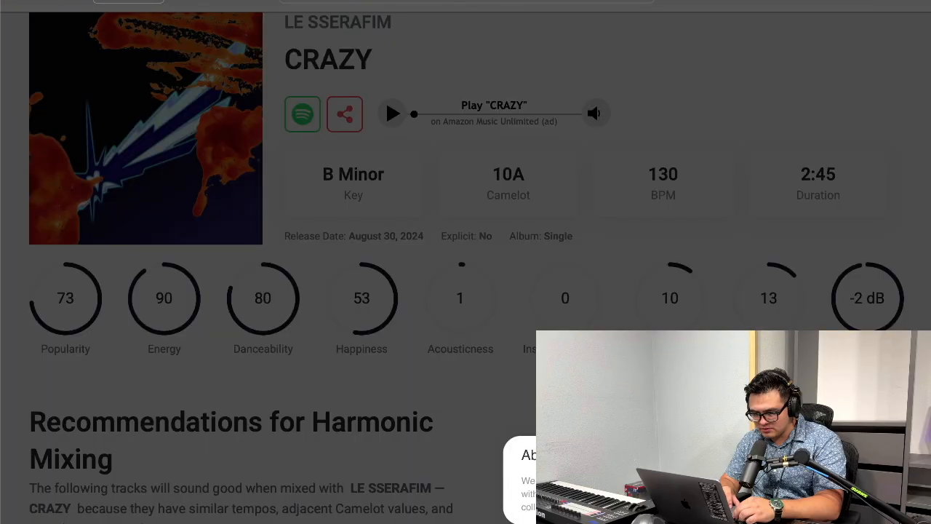
pyautogui.click(545, 505)
pyautogui.click(411, 5)
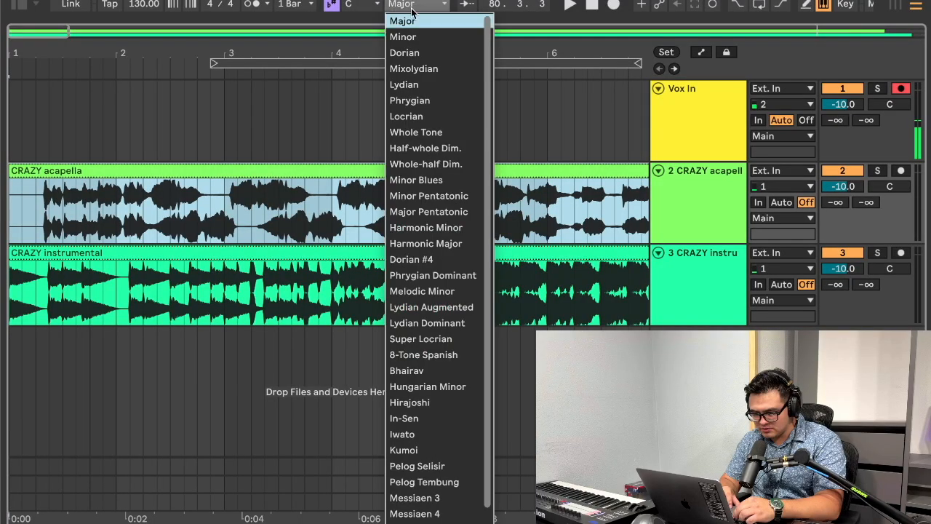
pyautogui.click(401, 33)
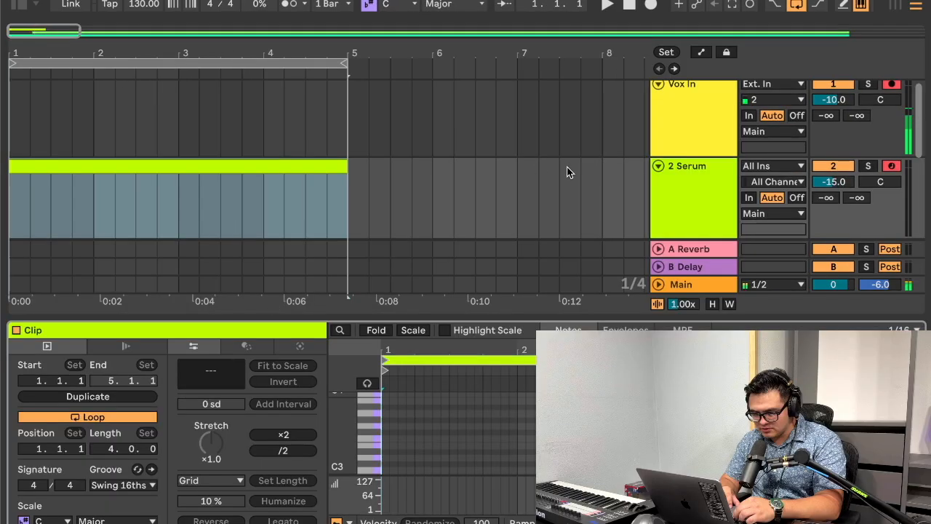
# Step: Open Serum on track 2 with the sub almost acoustic preset and record a bass part
pyautogui.doubleClick(688, 211)
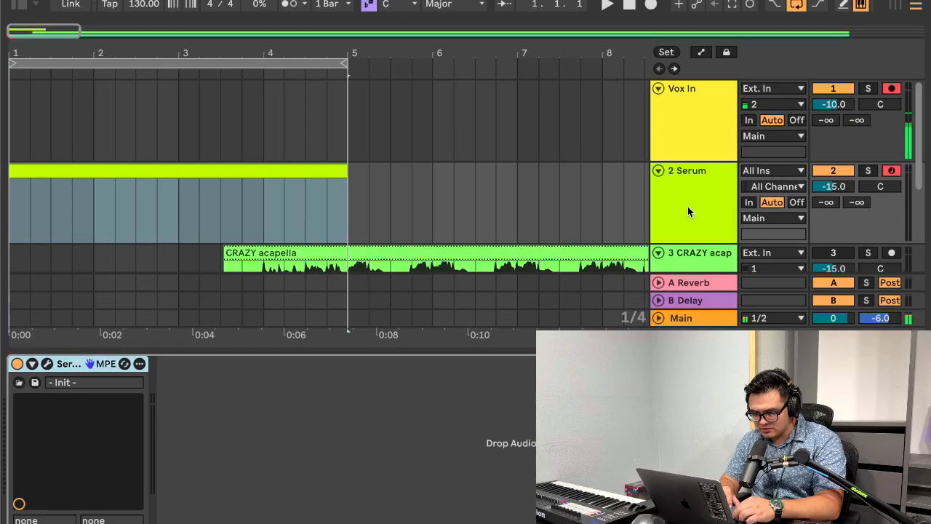
pyautogui.click(48, 364)
pyautogui.moveTo(421, 3); pyautogui.dragTo(411, 140)
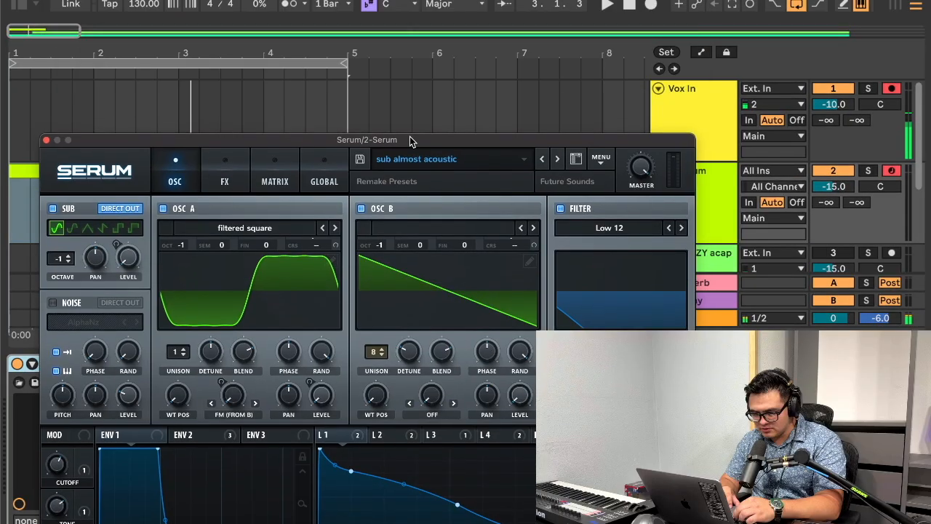
pyautogui.click(650, 5)
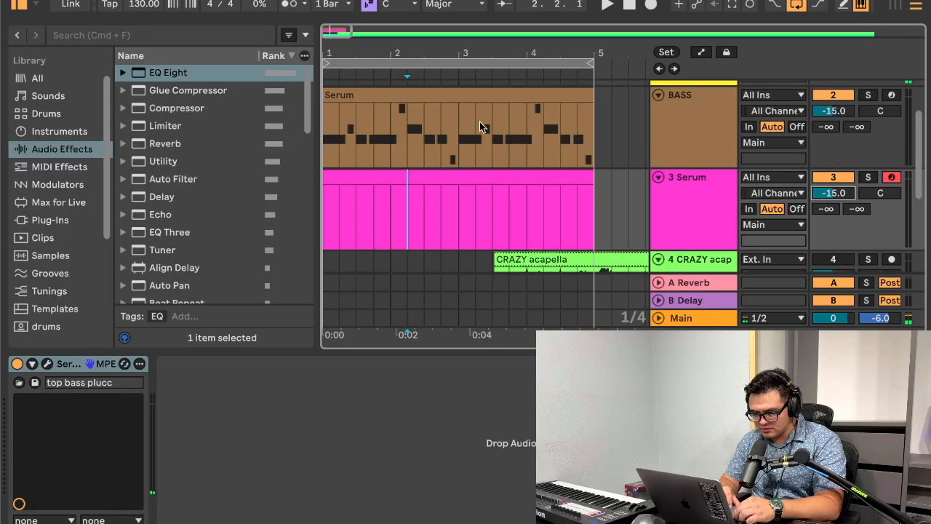
# Step: Copy the BASS track's clip onto the 3 Serum track and play both parts back
pyautogui.click(479, 125)
pyautogui.press('super+c')
pyautogui.click(437, 197)
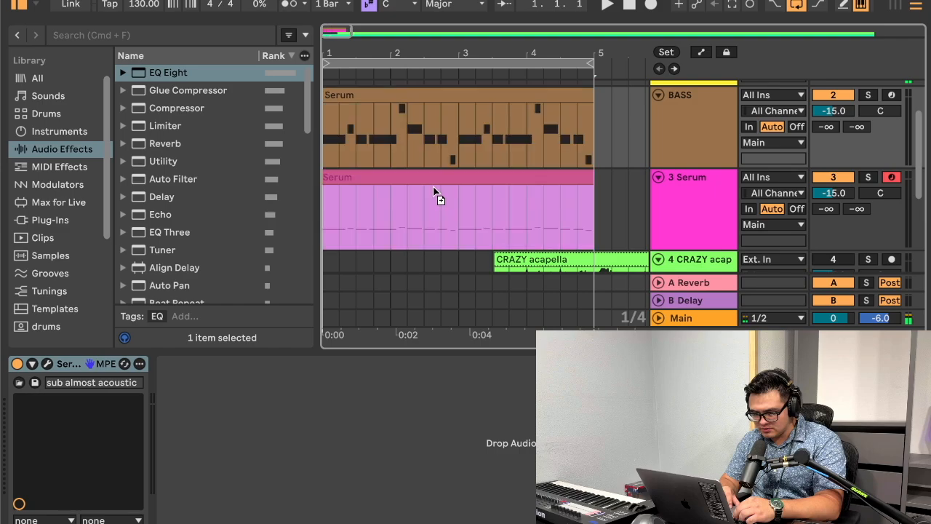
pyautogui.press('super+v')
pyautogui.press('space')
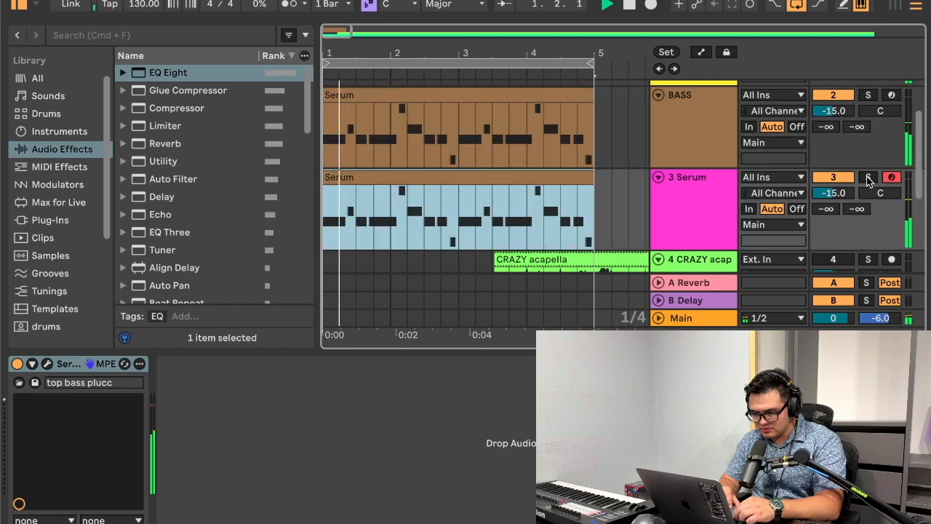
pyautogui.scroll(-5, 702, 159)
pyautogui.scroll(5, 703, 159)
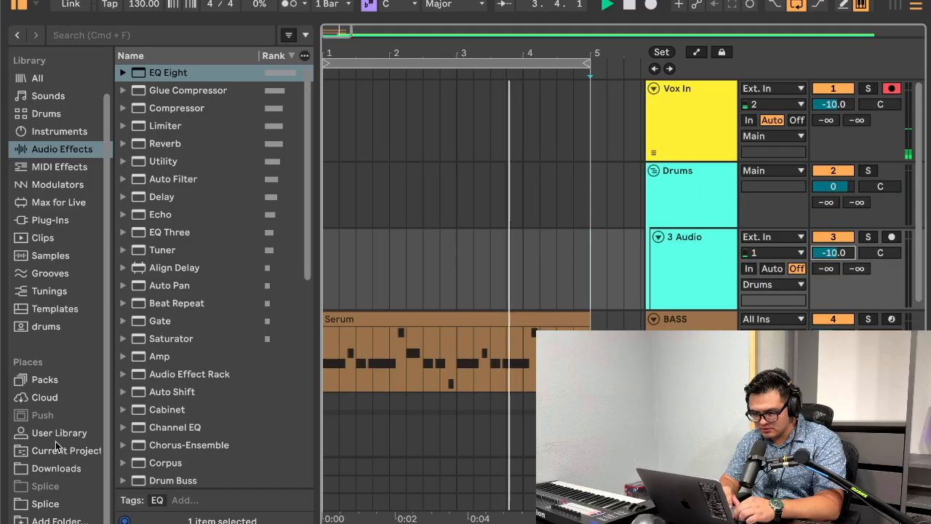
# Step: Browse the User Library's Crazy samples and choose the BREATHE_CAROLINA_clap sample in the Clap folder
pyautogui.click(54, 437)
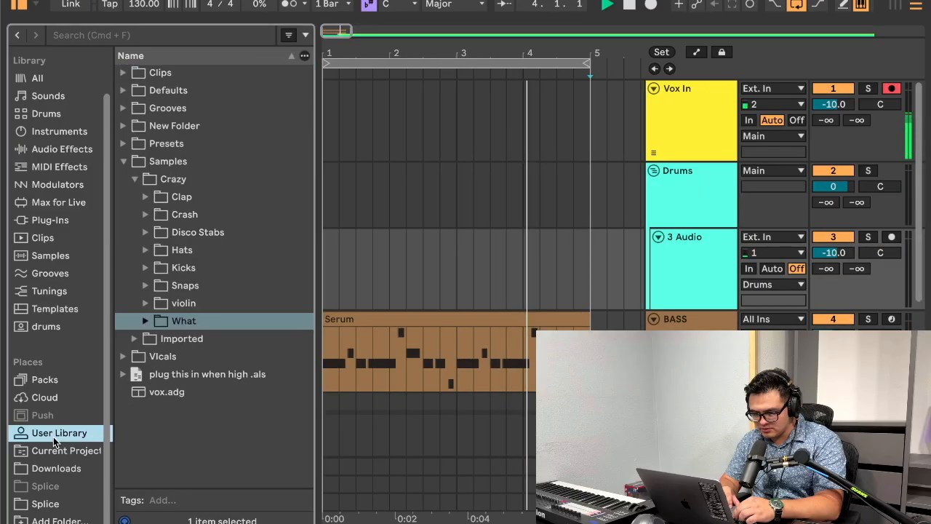
pyautogui.click(146, 196)
pyautogui.click(204, 214)
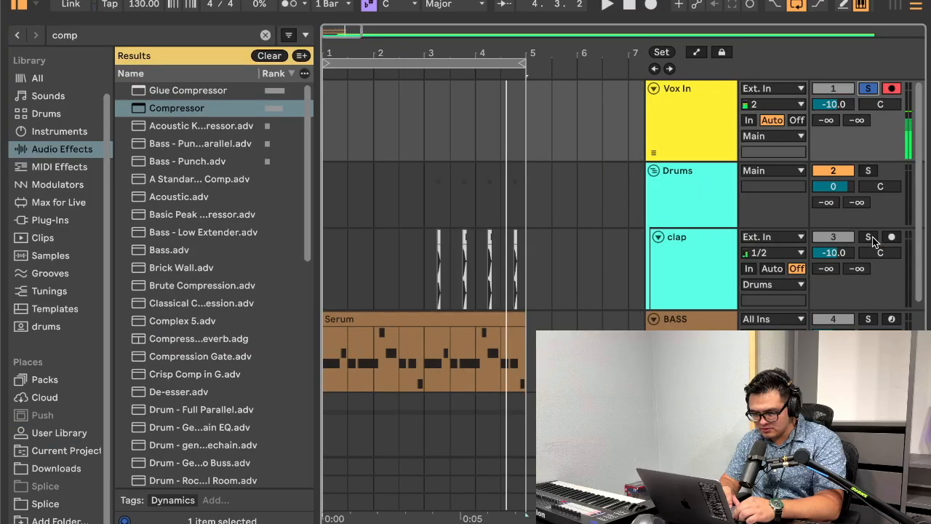
# Step: Enable external sidechaining on the clap track's Compressor, with clap as the source tapped at Pre FX
pyautogui.click(704, 251)
pyautogui.scroll(-3, 434, 265)
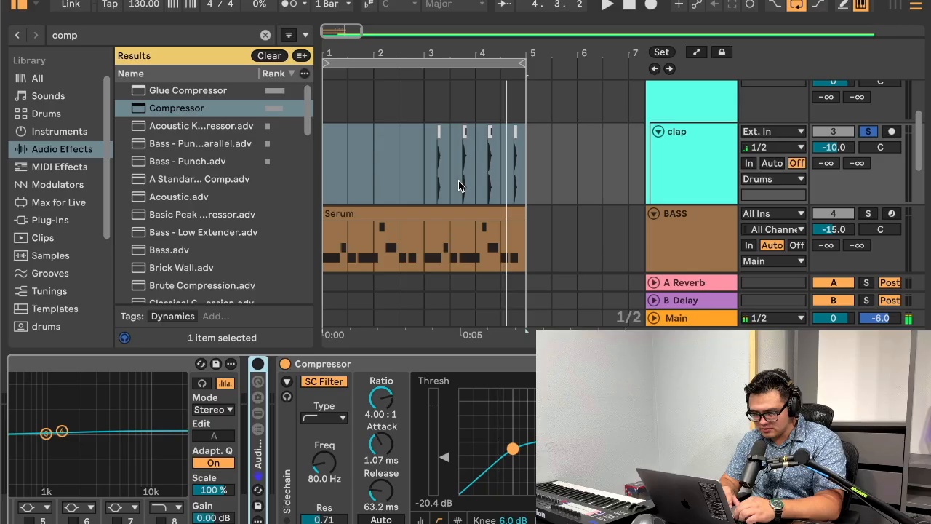
pyautogui.click(349, 373)
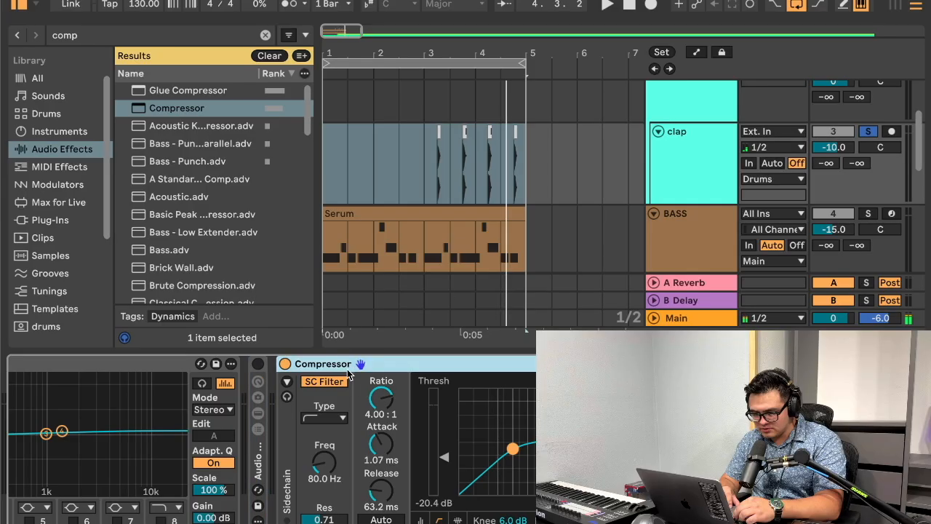
pyautogui.click(287, 383)
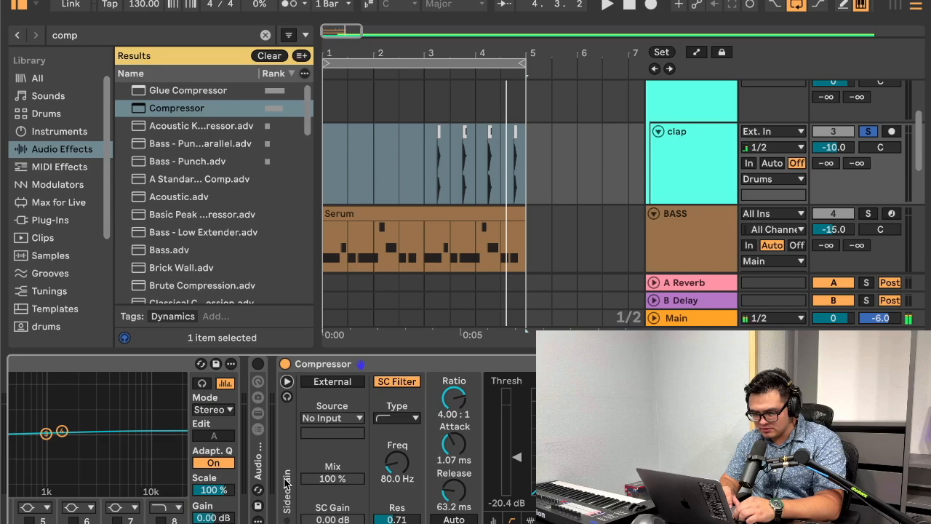
pyautogui.click(339, 384)
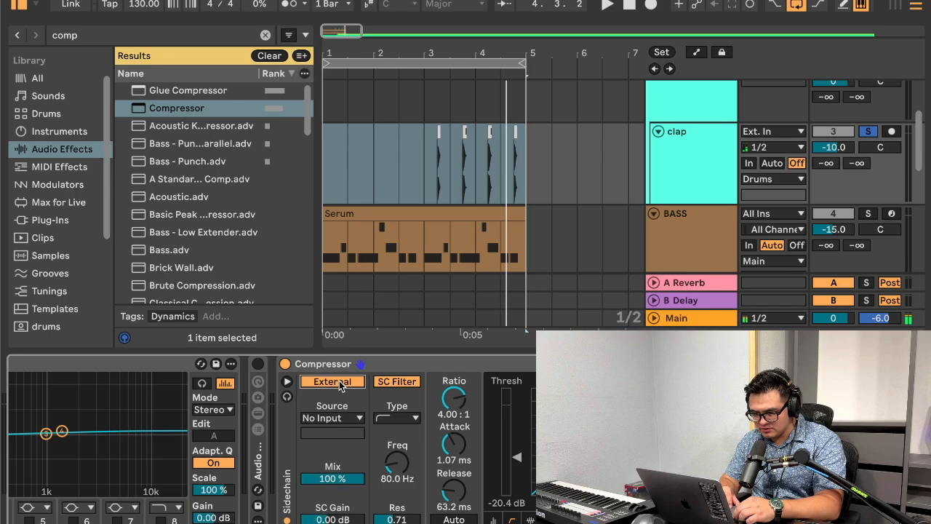
pyautogui.click(336, 418)
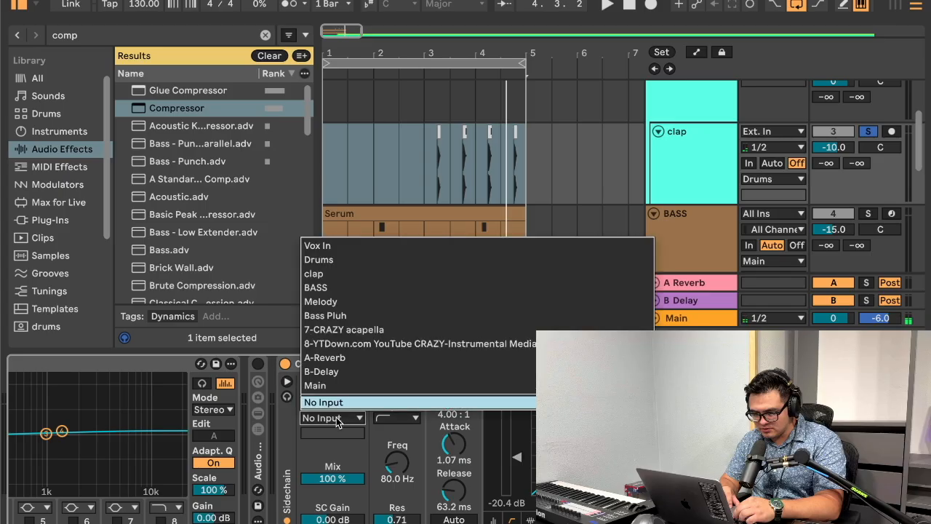
pyautogui.click(394, 273)
pyautogui.click(342, 433)
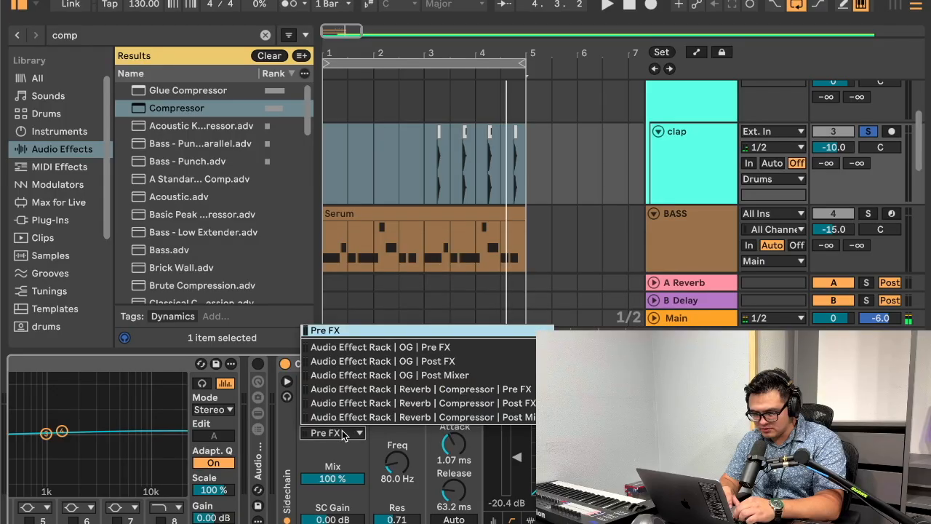
pyautogui.click(349, 335)
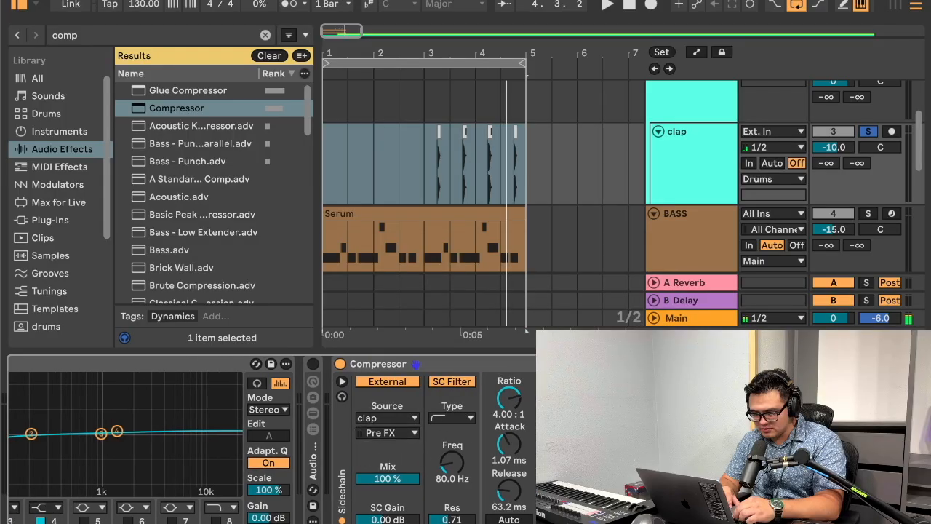
# Step: Try removing the Audio Effect Rack from the clap track's device chain, and undo the removal
pyautogui.hscroll(-2, 483, 446)
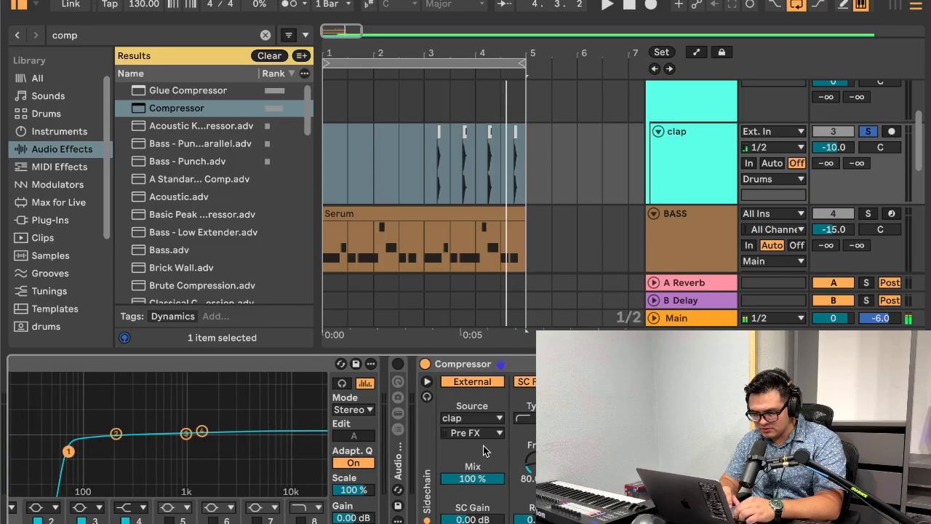
pyautogui.hscroll(-1, 484, 373)
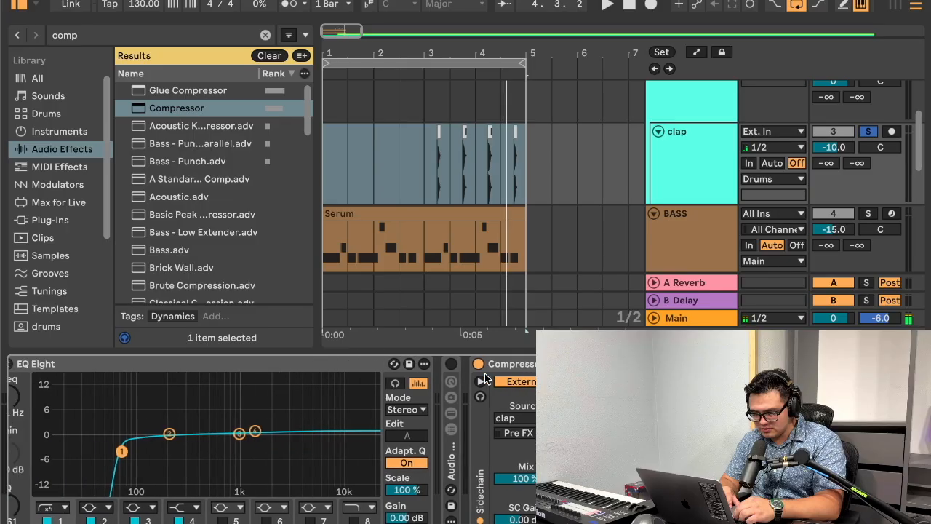
pyautogui.hscroll(-3, 484, 373)
pyautogui.hscroll(4, 484, 373)
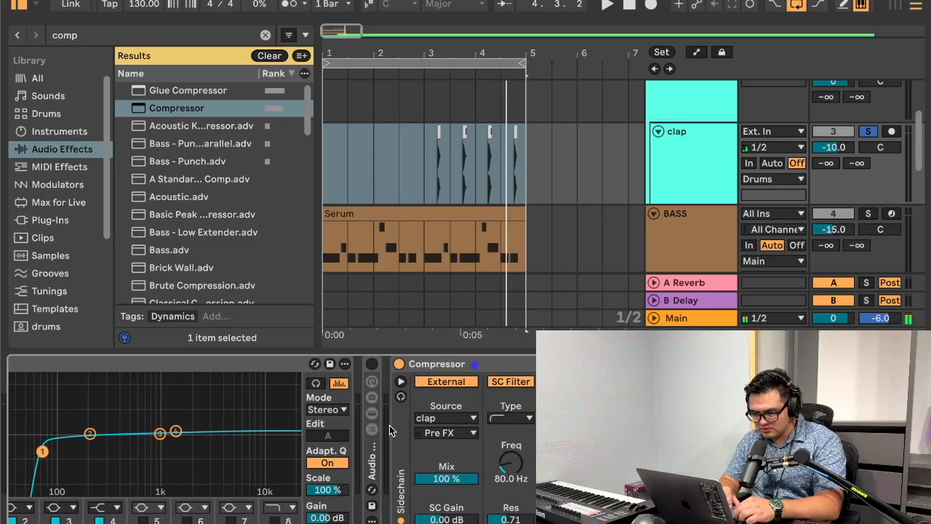
pyautogui.doubleClick(369, 457)
pyautogui.hscroll(1, 456, 435)
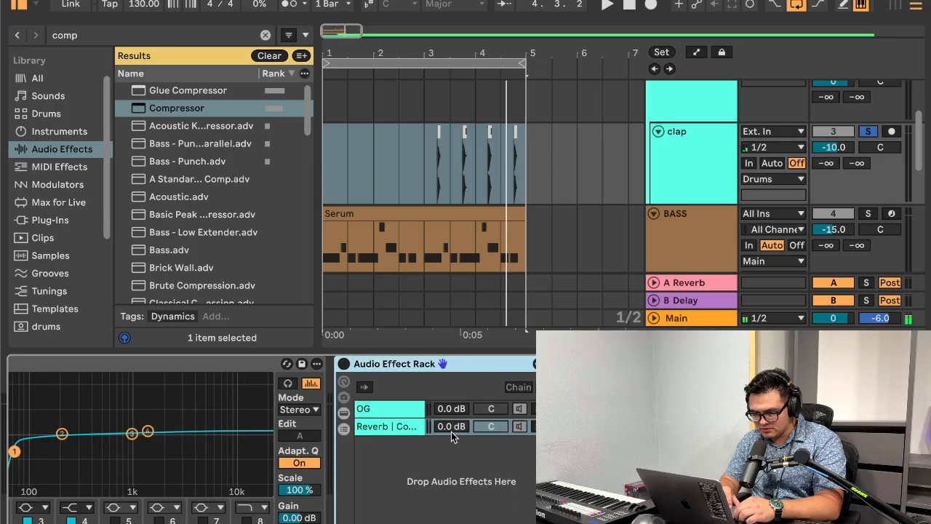
pyautogui.press('Delete')
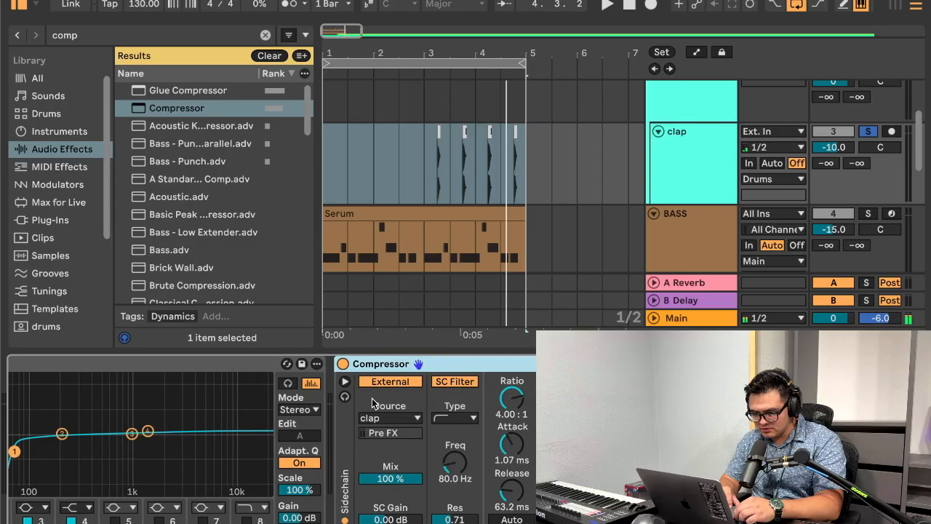
pyautogui.press('super+z')
# Step: Reactivate the clap track's Audio Effect Rack and select its OG chain followed by its Reverb | Compressor chain
pyautogui.hscroll(10, 440, 393)
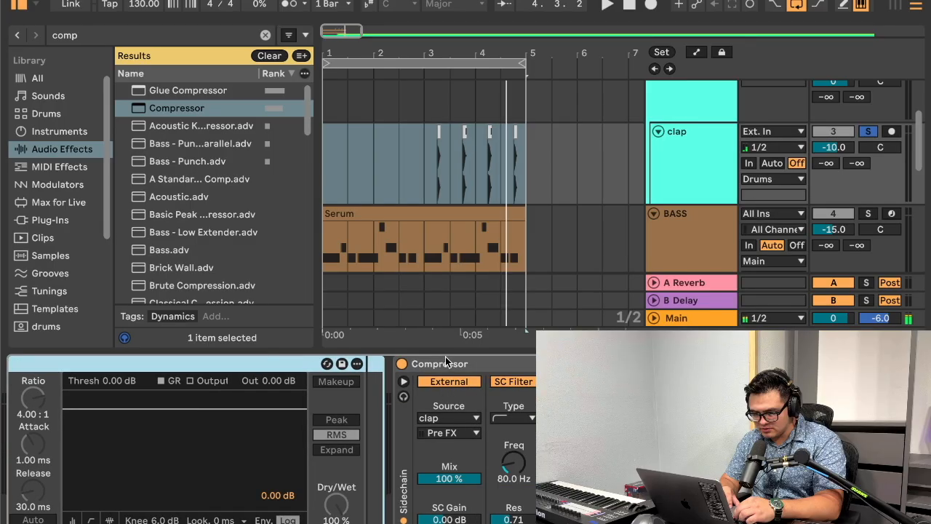
pyautogui.hscroll(-3, 465, 360)
pyautogui.moveTo(521, 366); pyautogui.dragTo(431, 417)
pyautogui.hscroll(-6, 431, 417)
pyautogui.click(372, 366)
pyautogui.hscroll(-15, 372, 364)
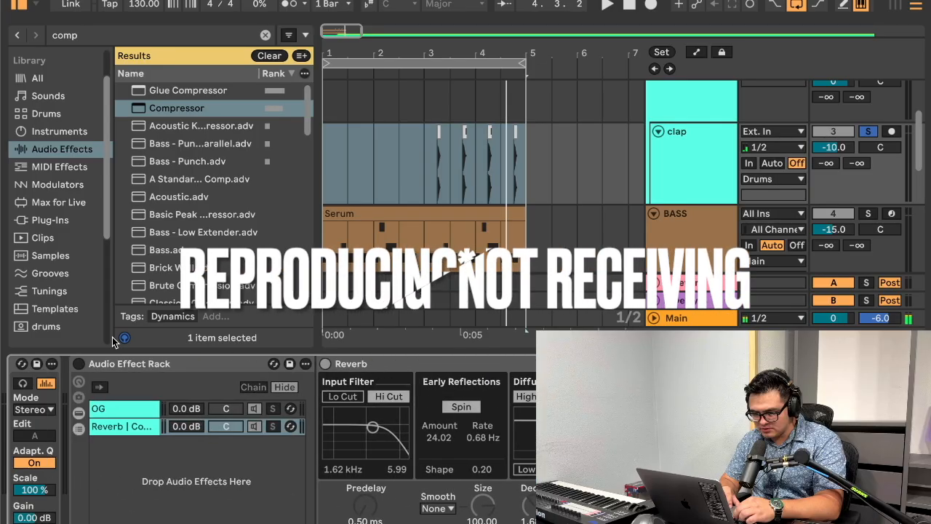
pyautogui.click(79, 363)
pyautogui.click(139, 408)
pyautogui.click(121, 429)
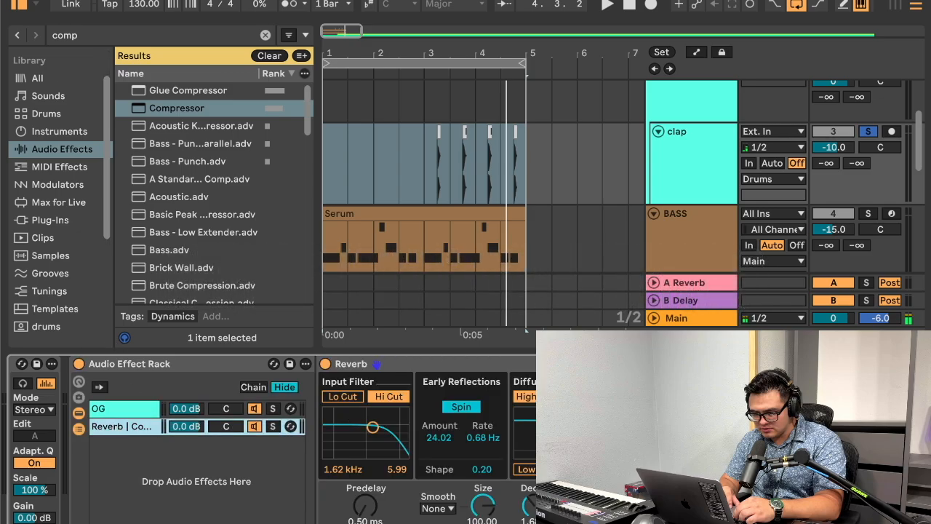
# Step: Loop the clap hits from bar 3 to bar 5 and start playback
pyautogui.hscroll(5, 407, 364)
pyautogui.hscroll(-5, 407, 364)
pyautogui.hscroll(-3, 407, 363)
pyautogui.press('space')
pyautogui.press('space')
pyautogui.moveTo(417, 125); pyautogui.dragTo(527, 164)
pyautogui.hotkey('ctrl', 'l')
pyautogui.press('space')
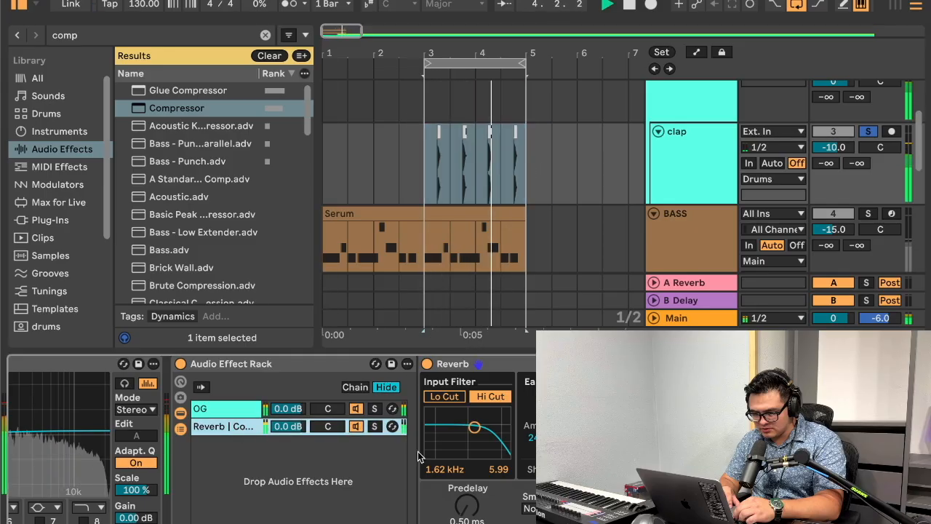
# Step: Set the sidechain Compressor's attack to 0.02 ms and release to 184 ms, and compare the sound with it bypassed and active
pyautogui.hscroll(8, 418, 451)
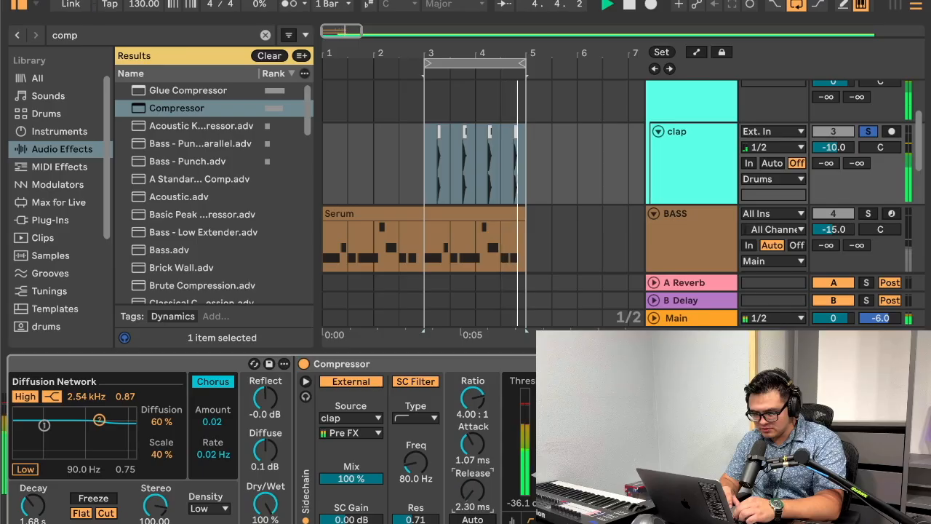
pyautogui.moveTo(473, 490); pyautogui.dragTo(473, 474)
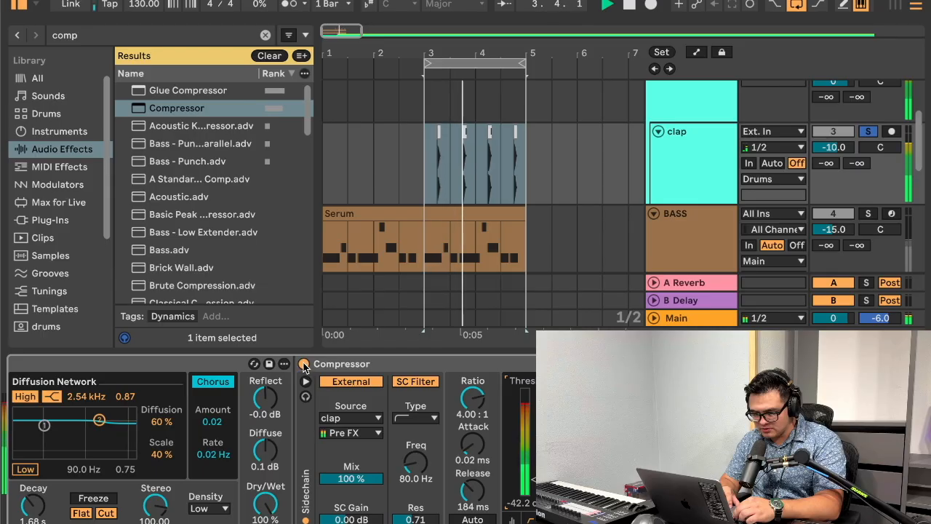
pyautogui.click(304, 364)
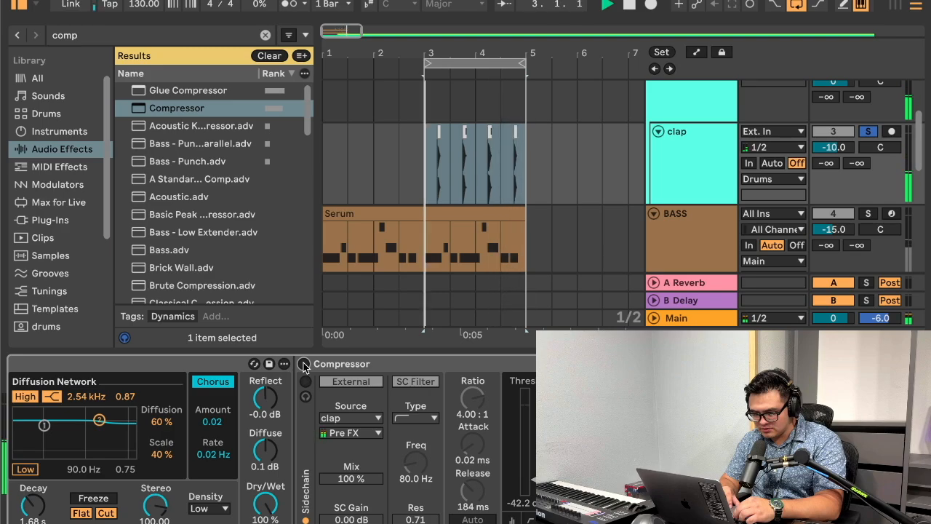
pyautogui.click(304, 363)
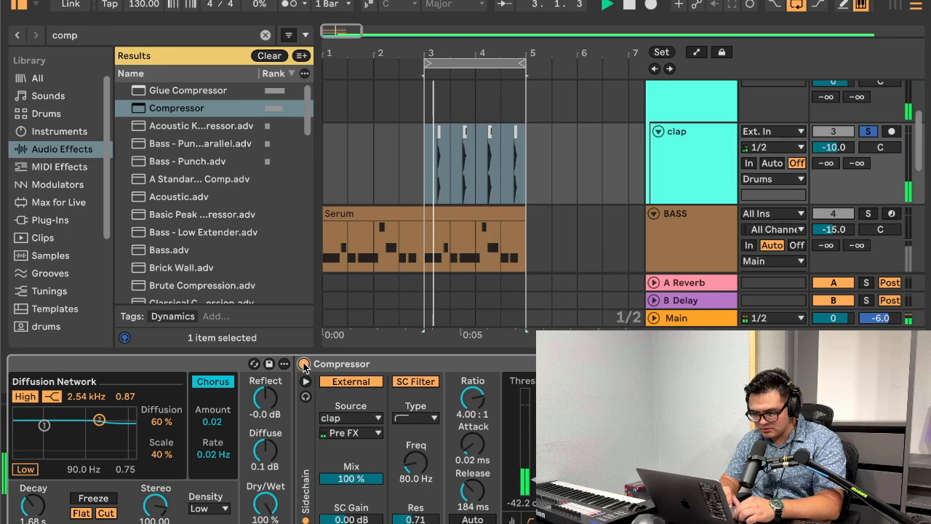
# Step: Stop the soloed clap loop and play bars 3 to 5 with the rest of the arrangement
pyautogui.hscroll(-10, 397, 400)
pyautogui.hscroll(-2, 397, 400)
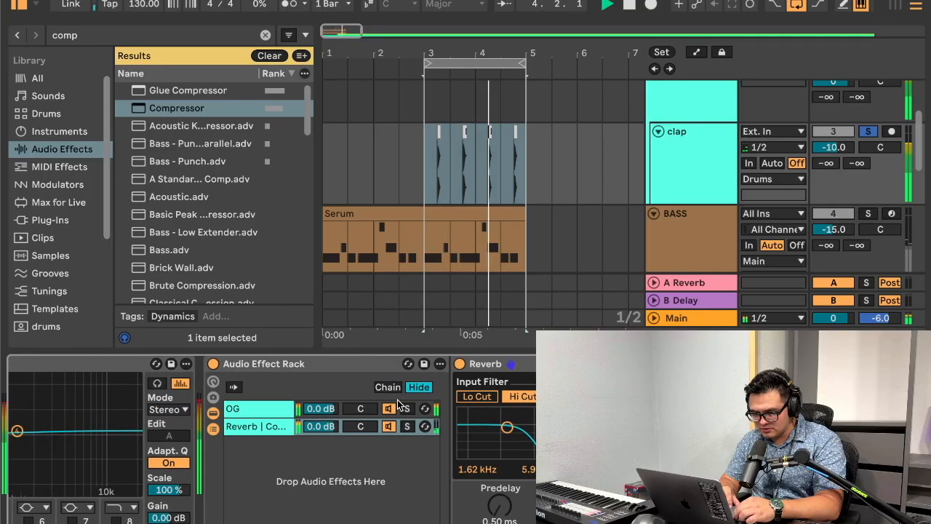
pyautogui.press('space')
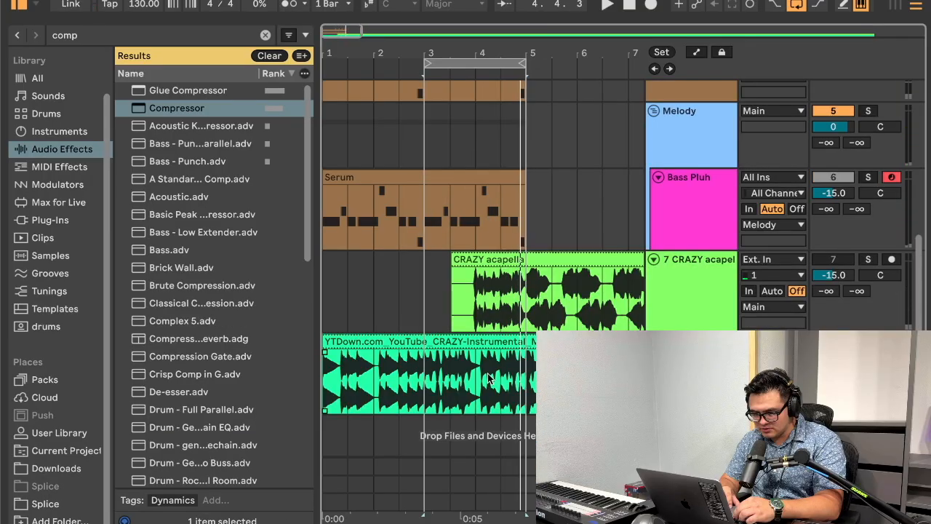
pyautogui.press('space')
pyautogui.scroll(5, 492, 379)
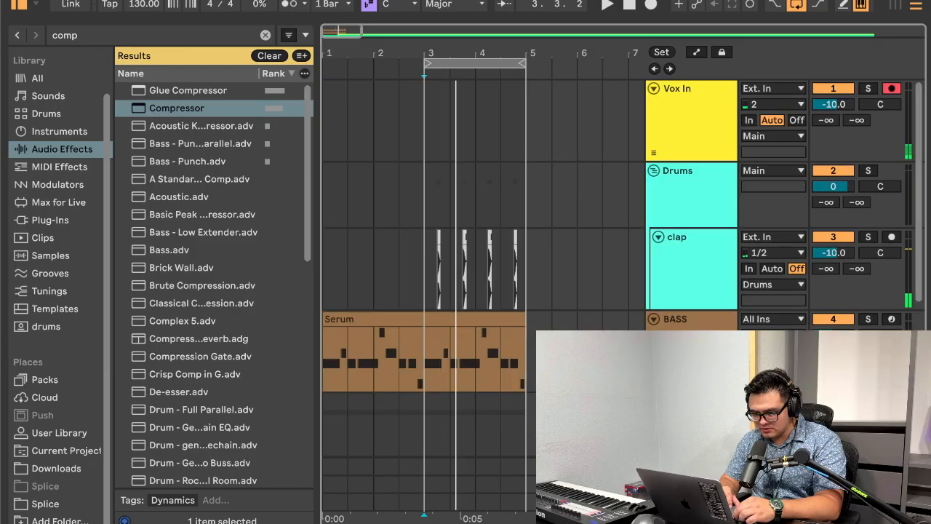
# Step: Add an audio track named hats below the clap track, and display the User Library without the search filter
pyautogui.click(569, 259)
pyautogui.hotkey('ctrl', 't')
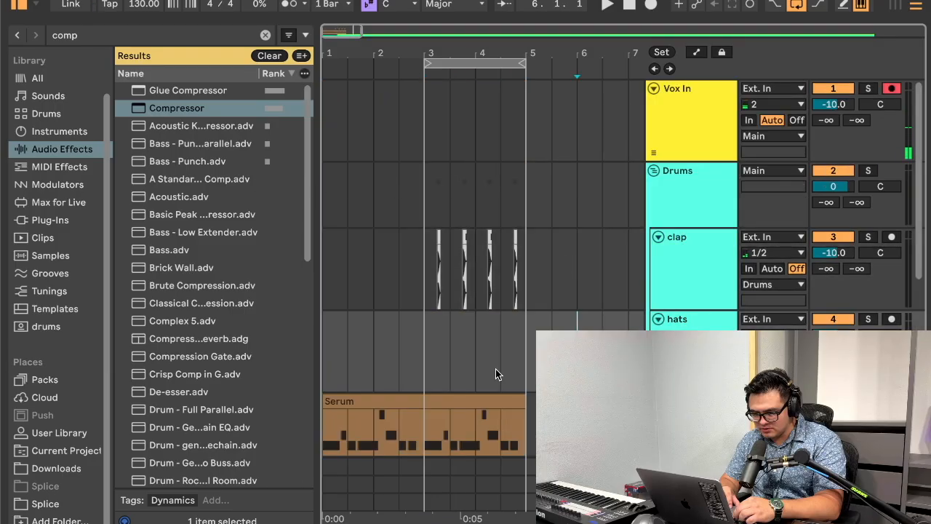
pyautogui.click(67, 434)
pyautogui.click(265, 34)
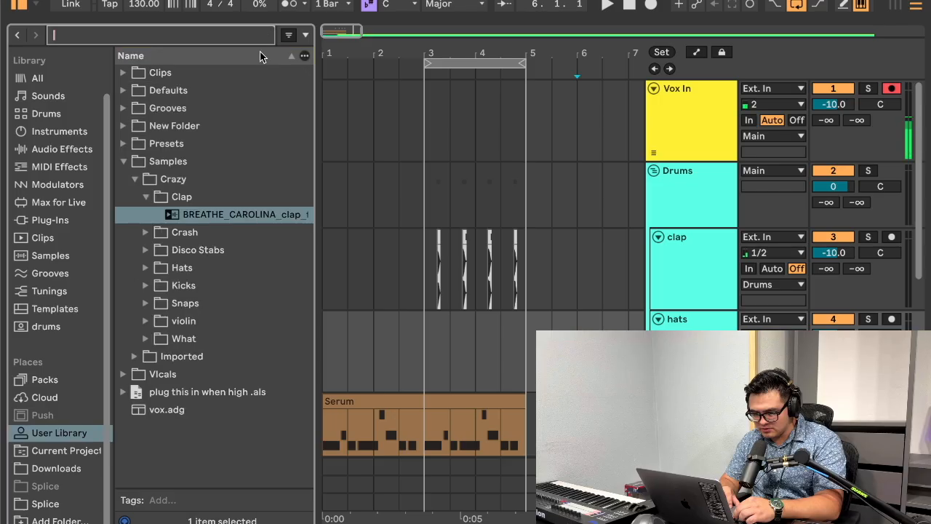
# Step: Preview the LENNO_percussion_shaker sample from the Crazy samples' Hats folder and place it on the hats track at bar 3
pyautogui.click(156, 198)
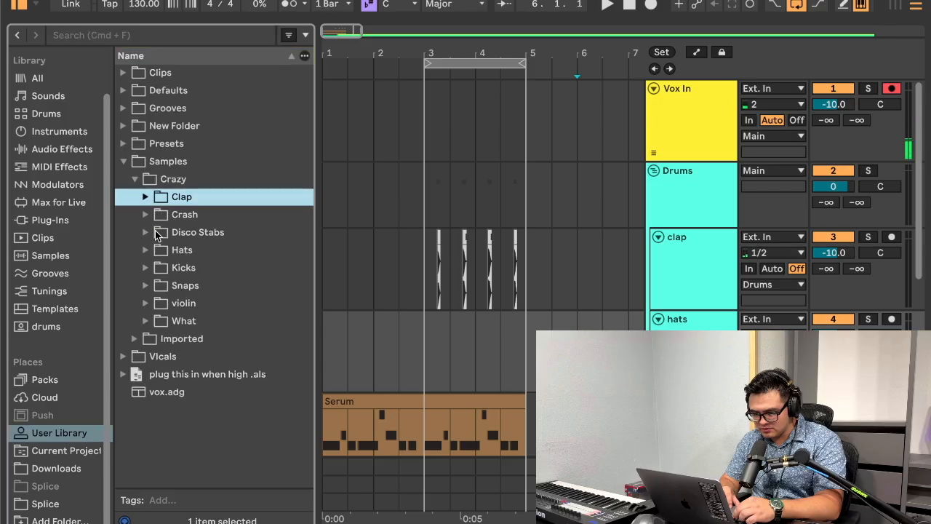
pyautogui.click(143, 250)
pyautogui.click(228, 269)
pyautogui.press('space')
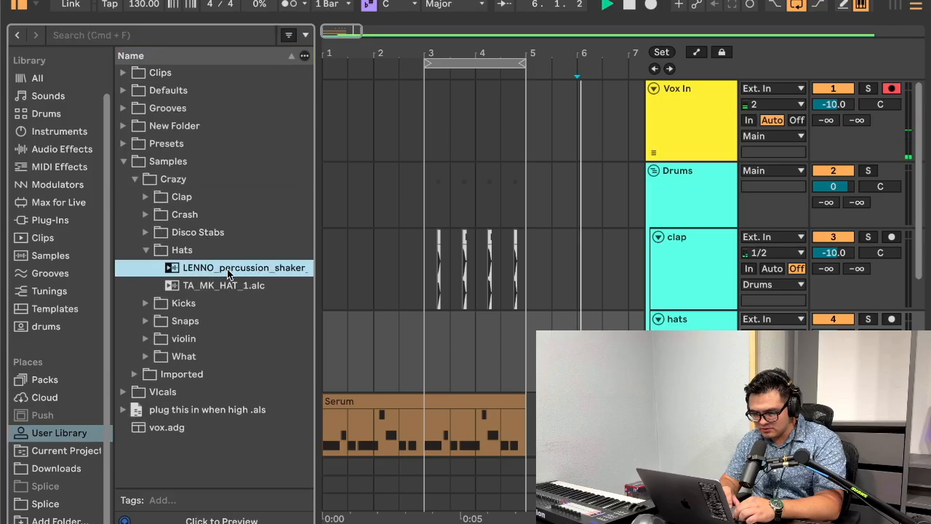
pyautogui.moveTo(207, 269); pyautogui.dragTo(429, 359)
# Step: Move the shaker hit from the start of bar 3 to the off-beat halfway to beat 3.2
pyautogui.moveTo(422, 57); pyautogui.dragTo(458, 141)
pyautogui.scroll(-5, 457, 141)
pyautogui.hscroll(3, 457, 140)
pyautogui.press('super+x')
pyautogui.click(408, 181)
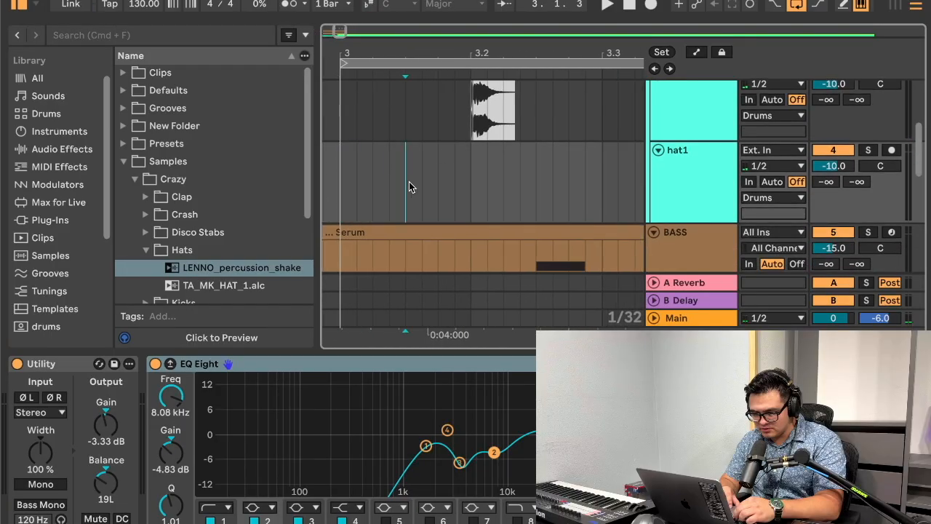
pyautogui.press('super+v')
# Step: Play the off-beat shaker hit, and duplicate its one-beat region from 3 to 3.2 along the hat1 track up to bar 5
pyautogui.click(333, 191)
pyautogui.press('space')
pyautogui.click(470, 188)
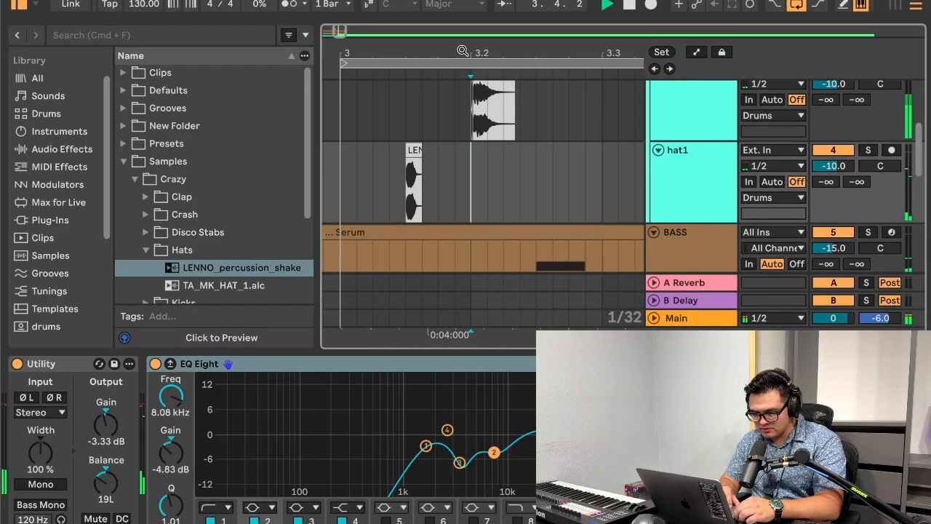
pyautogui.press('-')
pyautogui.moveTo(460, 167); pyautogui.dragTo(420, 195)
pyautogui.doubleClick(495, 352)
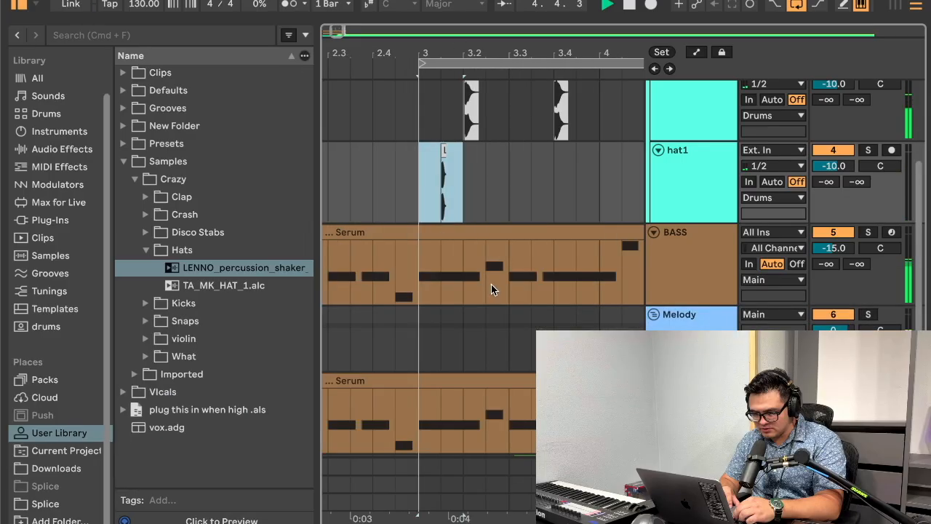
pyautogui.scroll(2, 492, 285)
pyautogui.press('super+d')
pyautogui.press('super+d')
pyautogui.press('super+d')
pyautogui.press('super+d')
pyautogui.press('super+d')
pyautogui.press('super+d')
pyautogui.press('super+d')
pyautogui.press('super+d')
pyautogui.moveTo(525, 53); pyautogui.dragTo(526, 44)
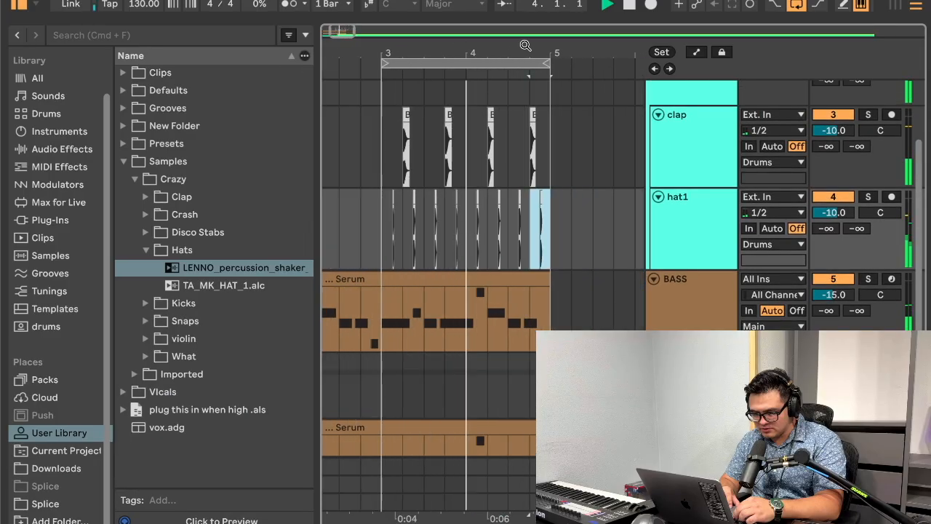
# Step: Play the reference CRAZY instrumental and shift the loop to bars 5 to 9
pyautogui.click(385, 386)
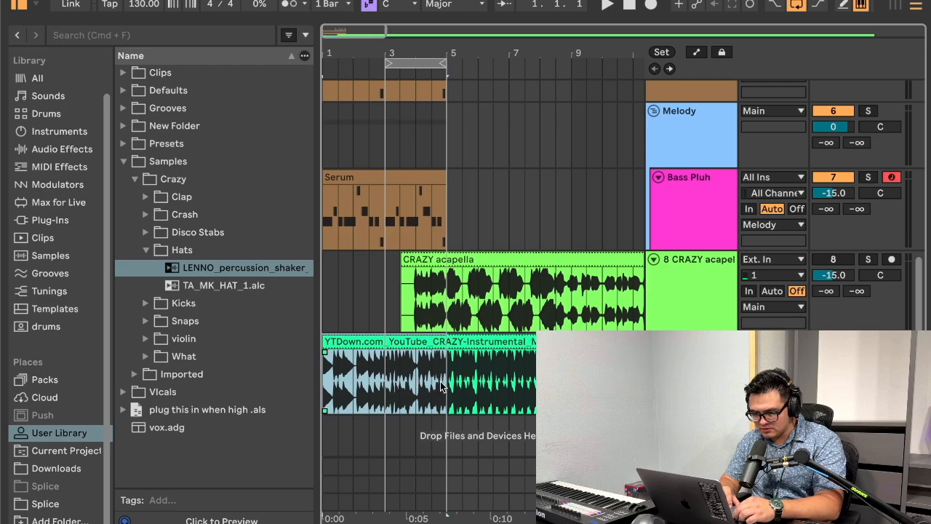
pyautogui.press('space')
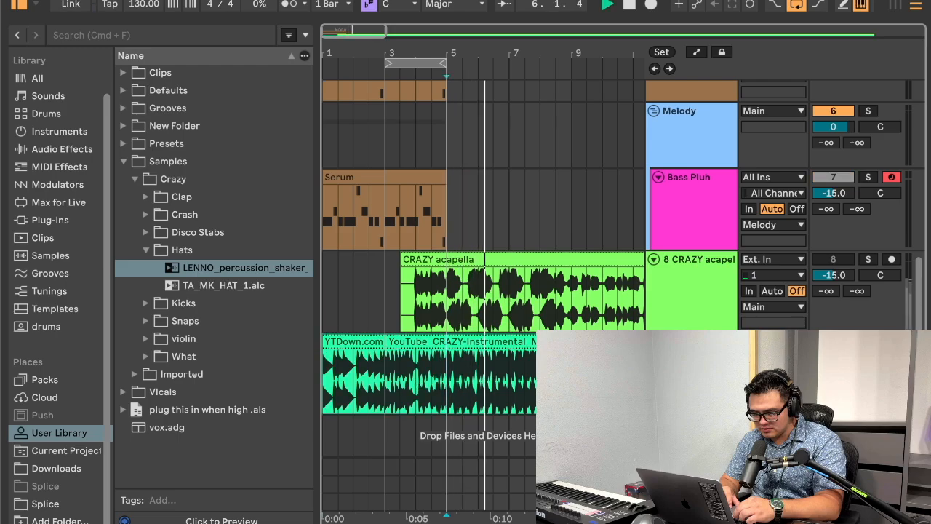
pyautogui.scroll(10, 688, 297)
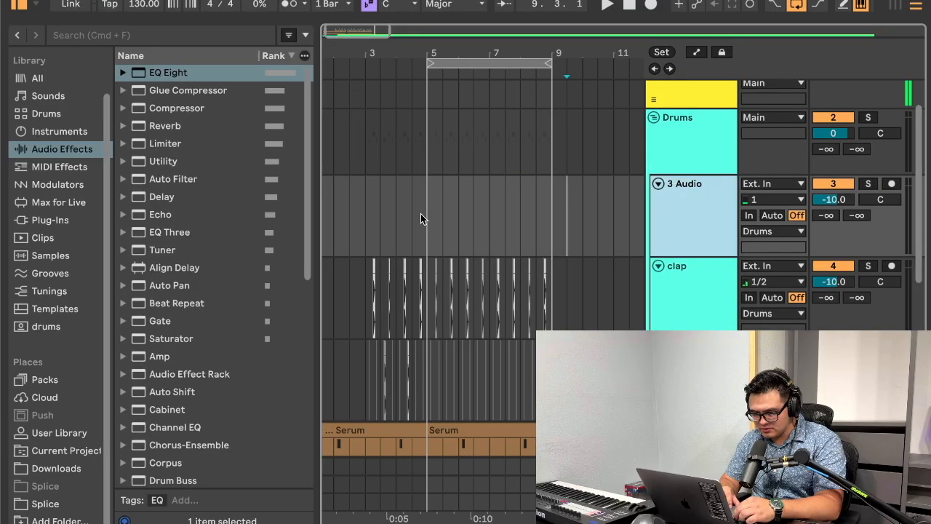
pyautogui.scroll(-3, 420, 213)
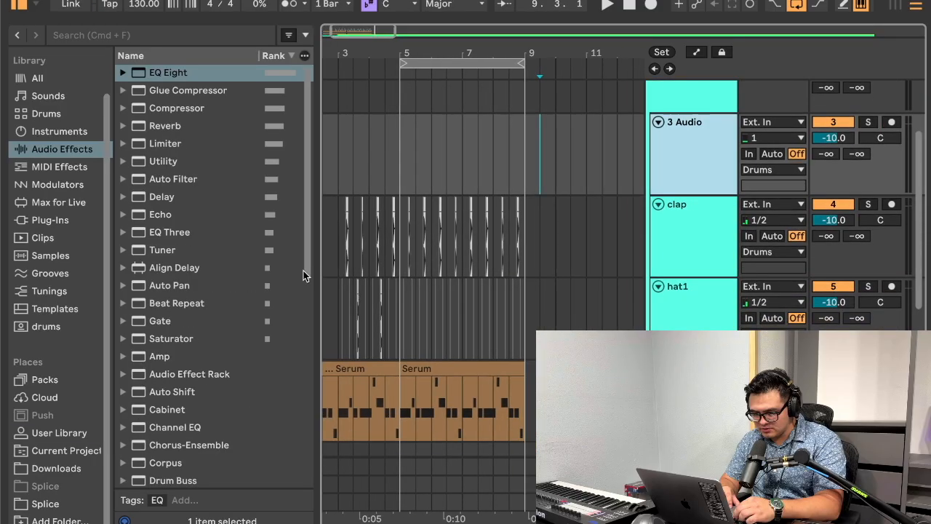
# Step: Place the Kik.alc sample from the Crazy samples' Kicks folder at bar 5 on the new audio track above the clap
pyautogui.click(58, 432)
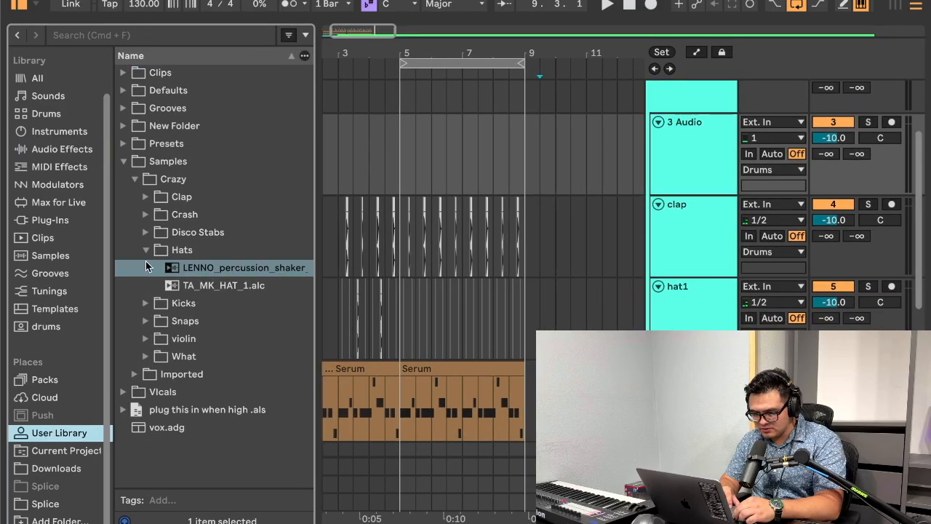
pyautogui.click(145, 249)
pyautogui.click(145, 267)
pyautogui.click(193, 285)
pyautogui.moveTo(193, 285); pyautogui.dragTo(418, 157)
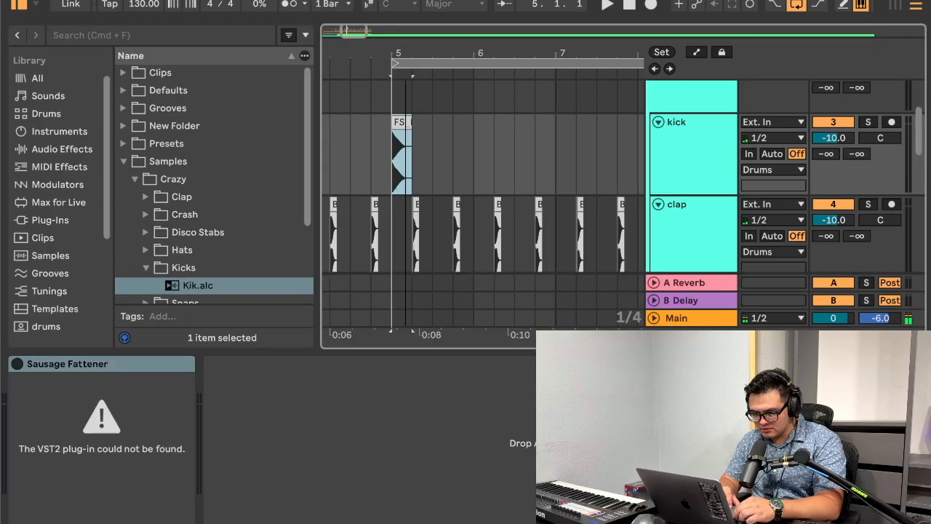
# Step: Delete the Sausage Fattener device from the kick track and display the FS_kick_crazy clip's sample settings
pyautogui.click(94, 363)
pyautogui.press('BackSpace')
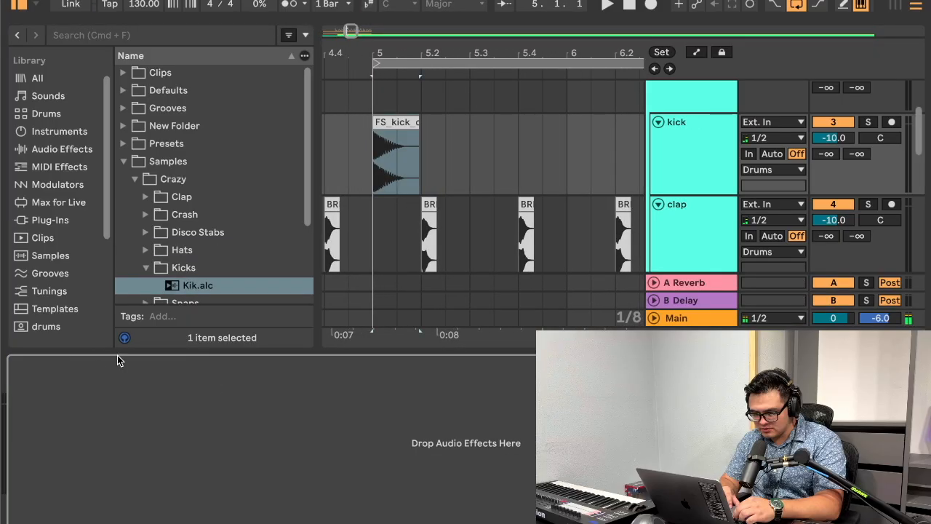
pyautogui.click(406, 134)
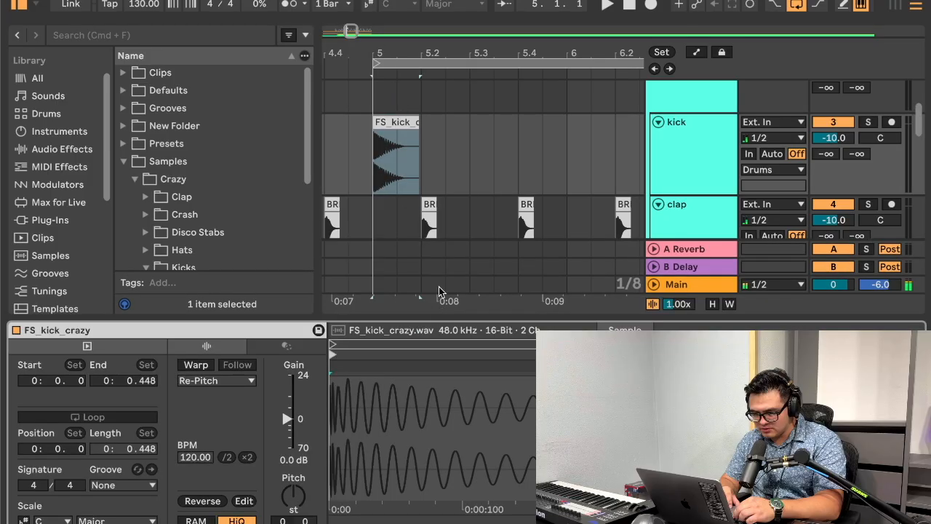
pyautogui.moveTo(387, 40); pyautogui.dragTo(386, 71)
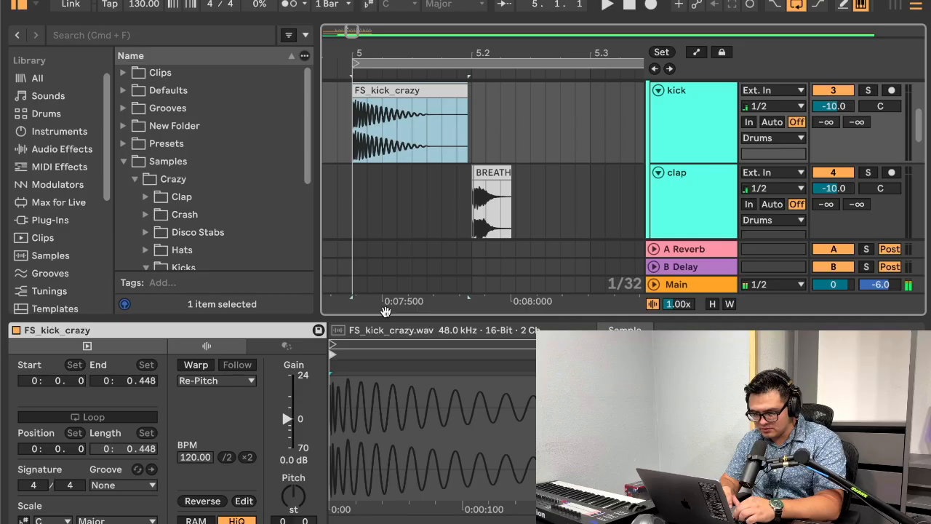
# Step: Hide the clip view and browser, solo the kick and Vox In tracks, and play the kick from bar 5
pyautogui.press('super+alt+l')
pyautogui.click(15, 3)
pyautogui.moveTo(90, 51); pyautogui.dragTo(237, 52)
pyautogui.scroll(2, 364, 199)
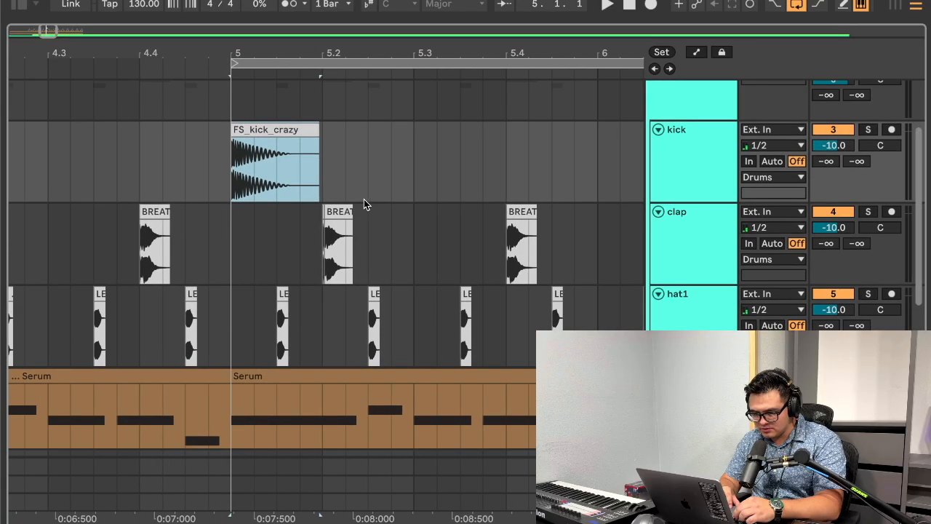
pyautogui.click(702, 152)
pyautogui.scroll(3, 705, 155)
pyautogui.click(868, 237)
pyautogui.click(866, 88)
pyautogui.press('space')
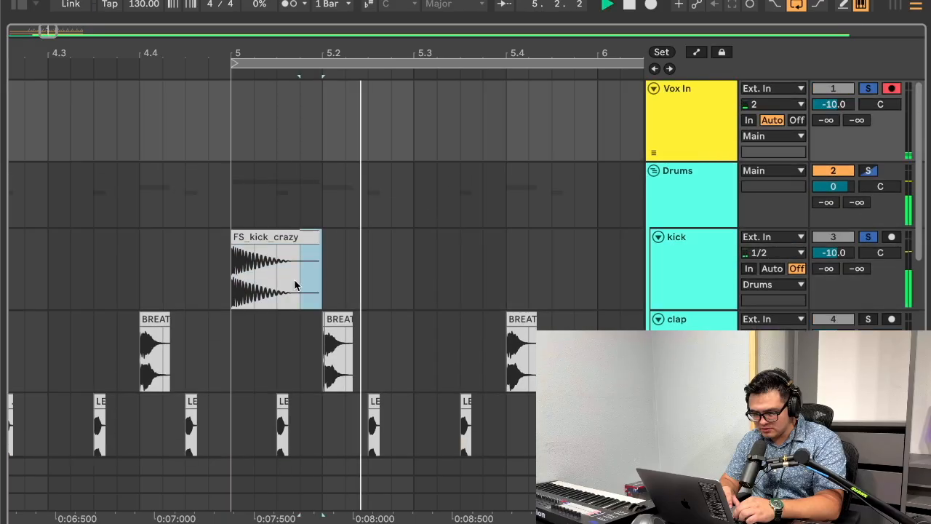
# Step: Duplicate the one-beat kick clip on every beat from bar 5 to bar 9
pyautogui.click(223, 280)
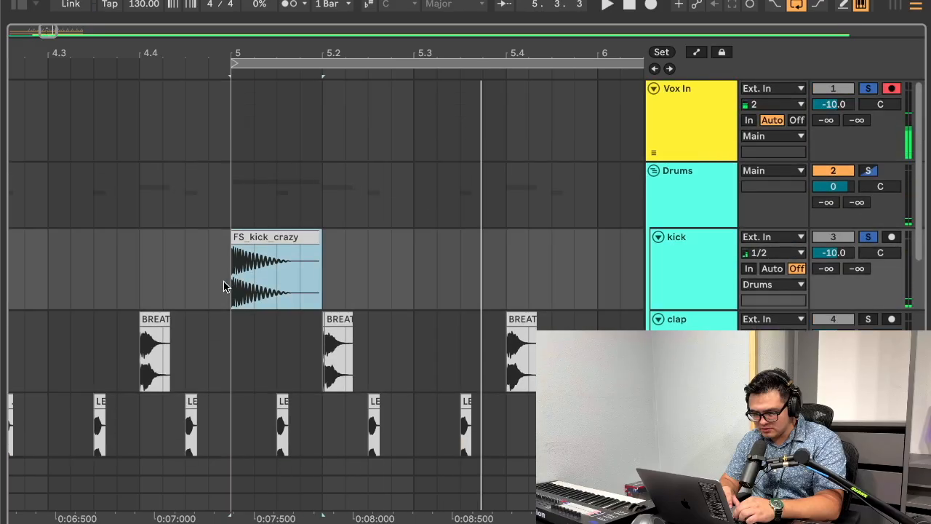
pyautogui.hotkey('ctrl', 'd')
pyautogui.hotkey('ctrl', 'd')
pyautogui.hotkey('ctrl', 'd')
pyautogui.hotkey('ctrl', 'd')
pyautogui.hotkey('ctrl', 'd')
pyautogui.press('super+d')
pyautogui.moveTo(362, 55); pyautogui.dragTo(405, 54)
pyautogui.press('super+d')
pyautogui.press('super+d')
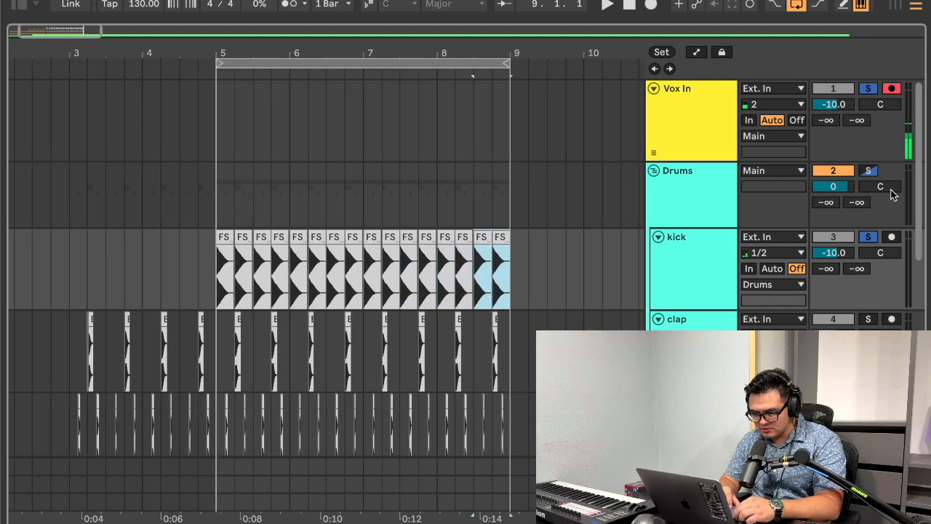
# Step: Unsolo the kick track, add EQ Eight to it, and move the band 1 low cut to 58.7 Hz
pyautogui.click(875, 228)
pyautogui.click(873, 235)
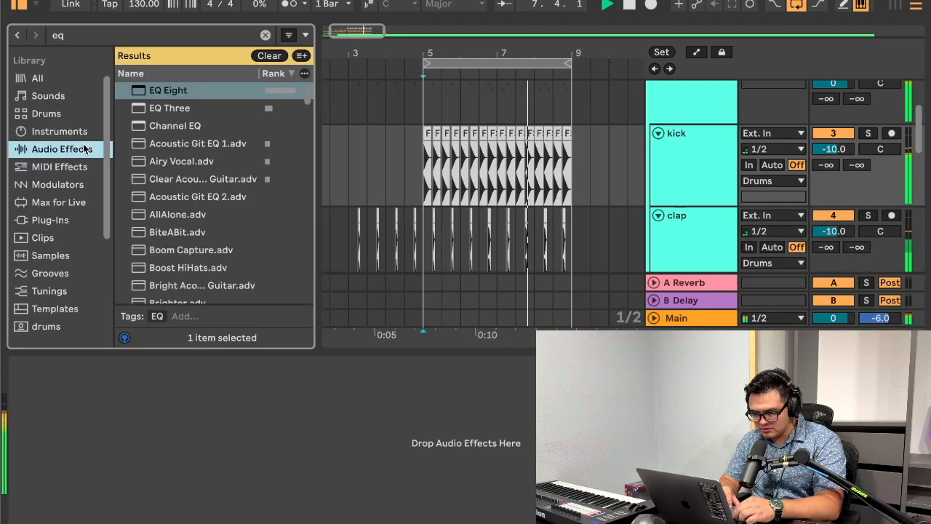
pyautogui.doubleClick(164, 93)
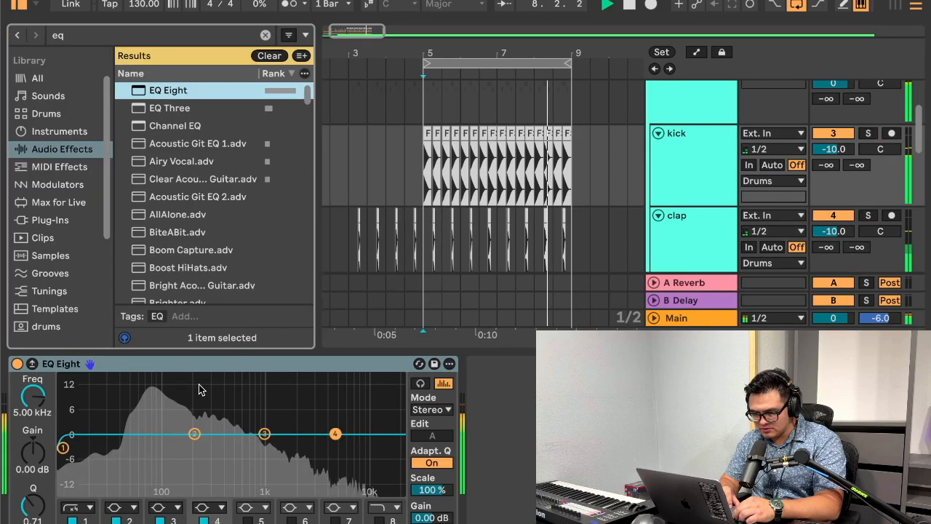
pyautogui.moveTo(62, 446); pyautogui.dragTo(141, 444)
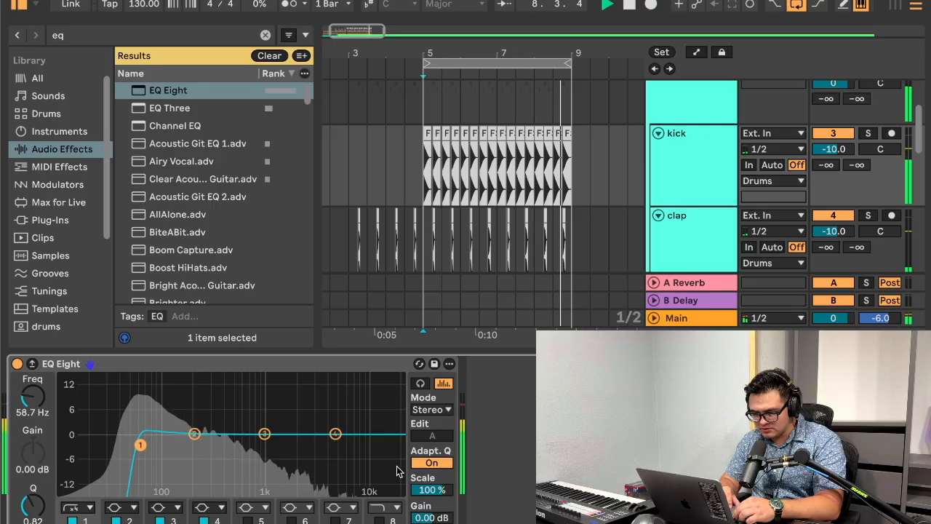
# Step: Enable the kick EQ's band 8 high cut and lower its frequency, and boost band 3 slightly above 1 kHz
pyautogui.click(379, 520)
pyautogui.moveTo(390, 447); pyautogui.dragTo(367, 445)
pyautogui.moveTo(264, 434); pyautogui.dragTo(288, 420)
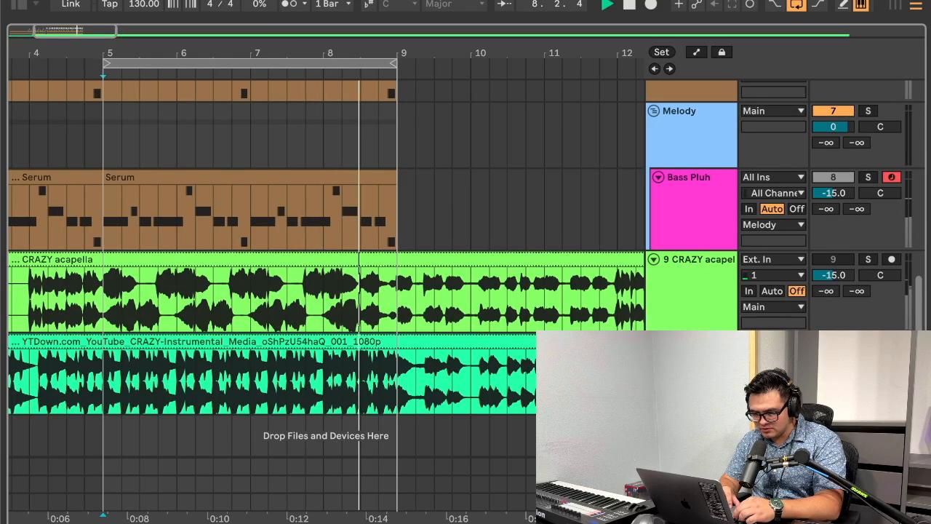
# Step: Insert an empty MIDI clip from bar 5 to bar 9 on a new MIDI track below Bass Pluh
pyautogui.scroll(5, 435, 275)
pyautogui.scroll(7, 435, 270)
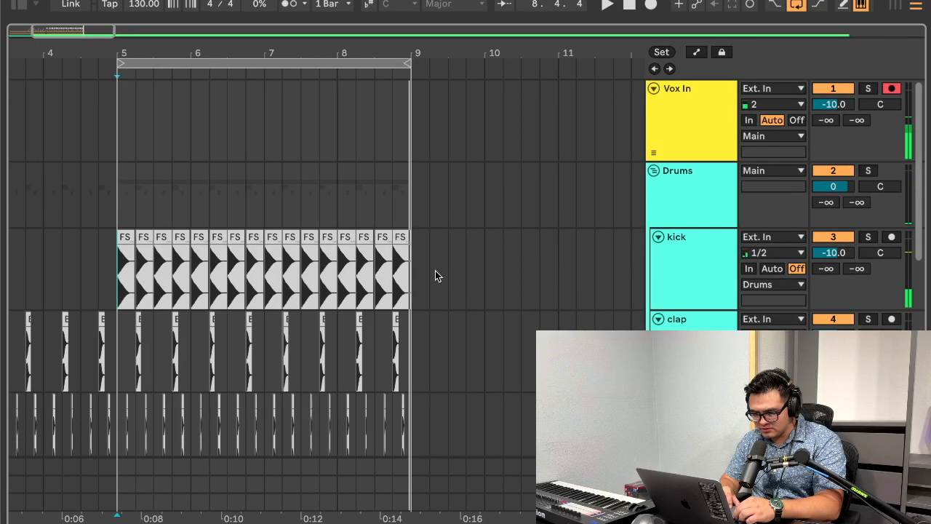
pyautogui.scroll(-6, 435, 270)
pyautogui.scroll(-5, 425, 328)
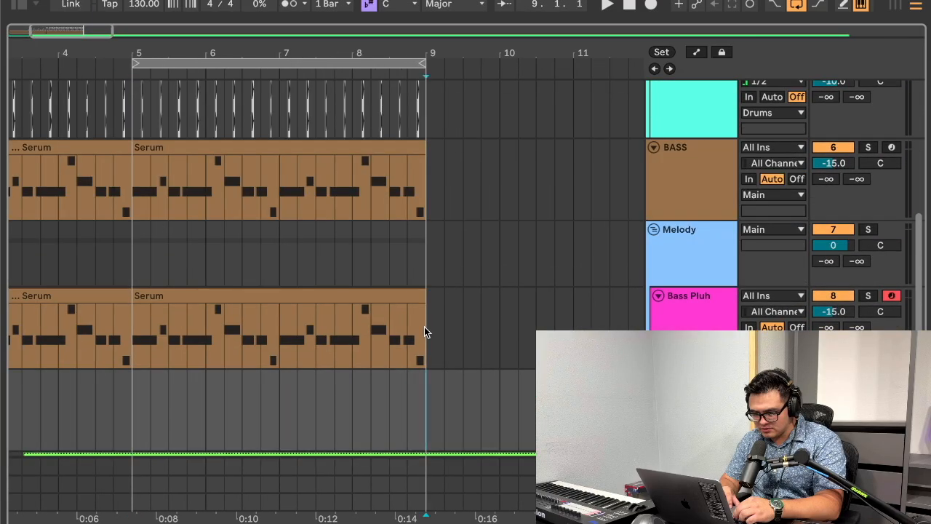
pyautogui.moveTo(425, 328); pyautogui.dragTo(129, 336)
pyautogui.press('super+shift+m')
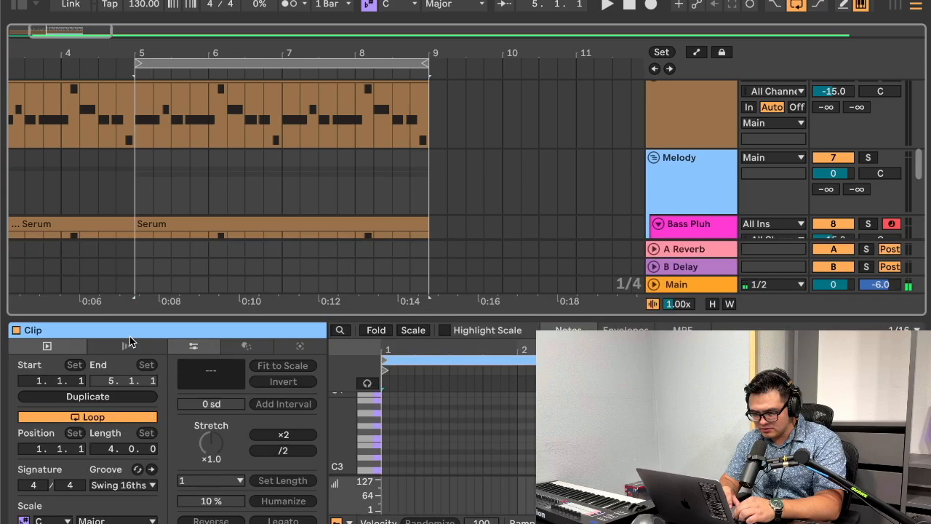
pyautogui.scroll(-4, 489, 137)
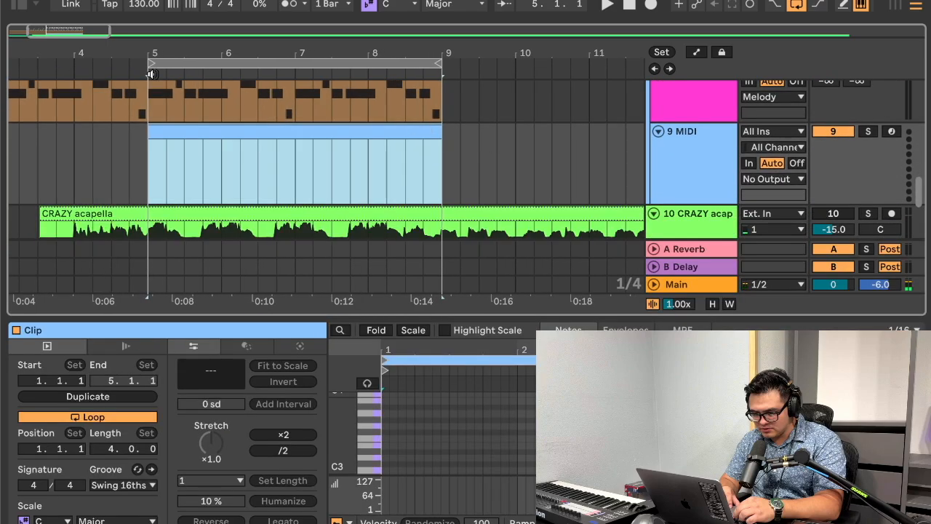
# Step: Search the plug-ins for serum and load Serum onto the new MIDI track in the Melody group
pyautogui.press('super+f')
pyautogui.write('eq')
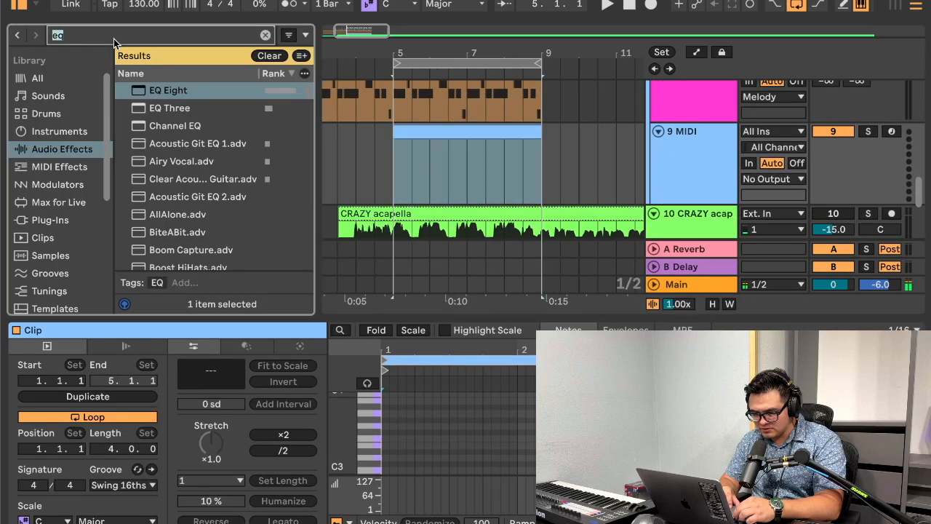
pyautogui.write('serum')
pyautogui.click(50, 222)
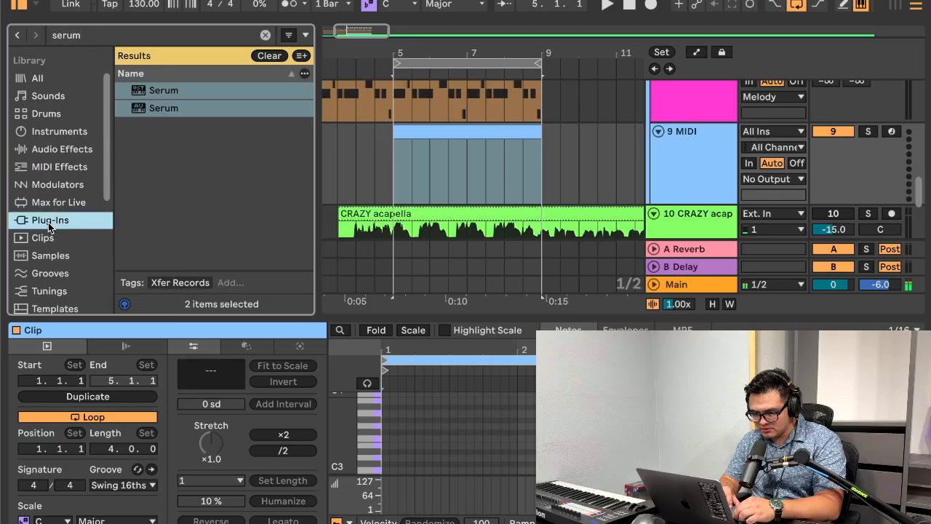
pyautogui.moveTo(179, 95); pyautogui.dragTo(402, 156)
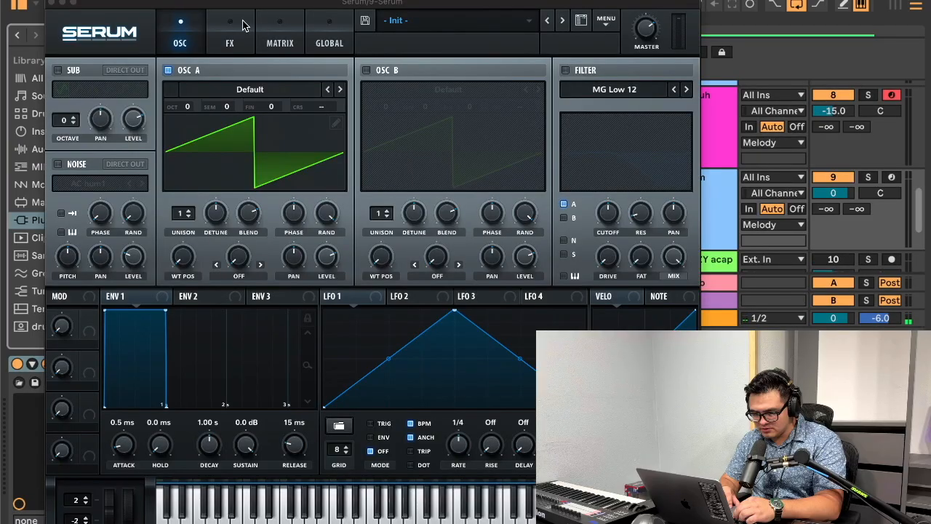
pyautogui.click(53, 4)
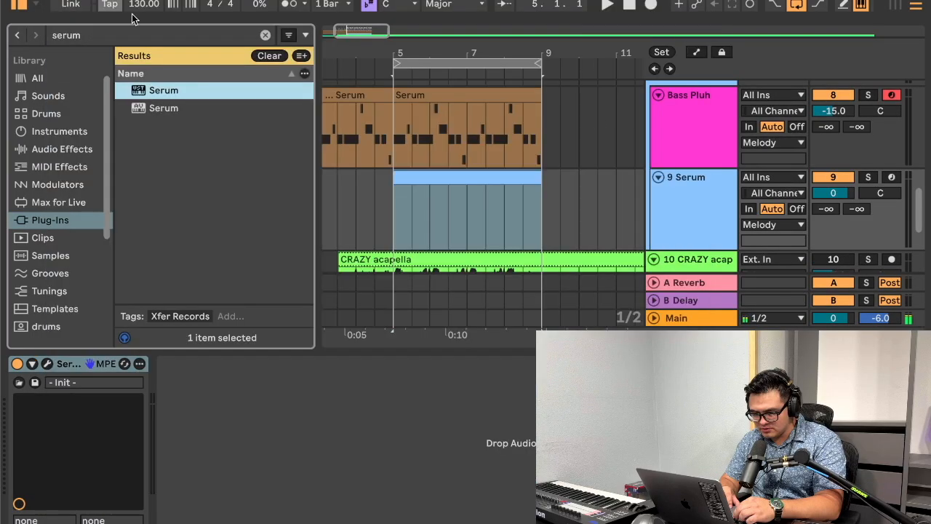
# Step: Play from bar 8 with the Serum track and reference instrumental soloed, and set the Serum track's volume to -10 dB
pyautogui.scroll(-2, 509, 146)
pyautogui.click(483, 171)
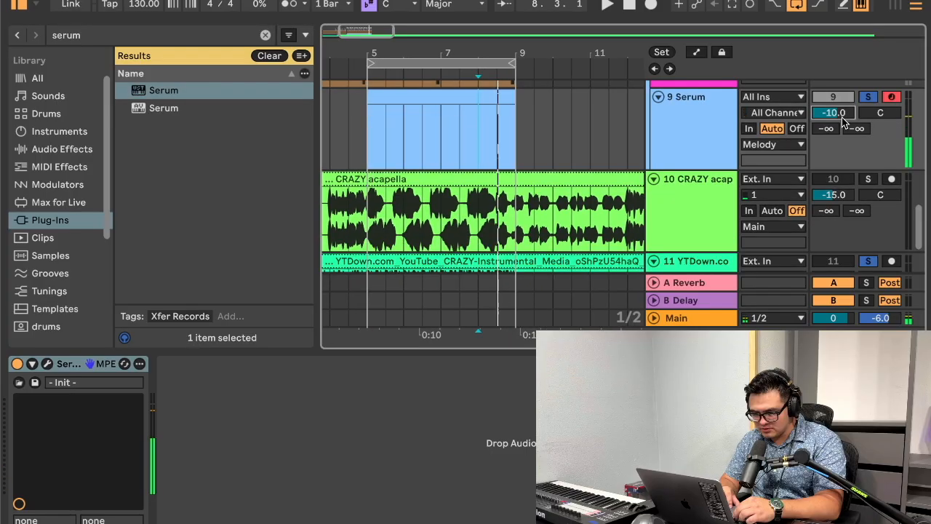
pyautogui.press('space')
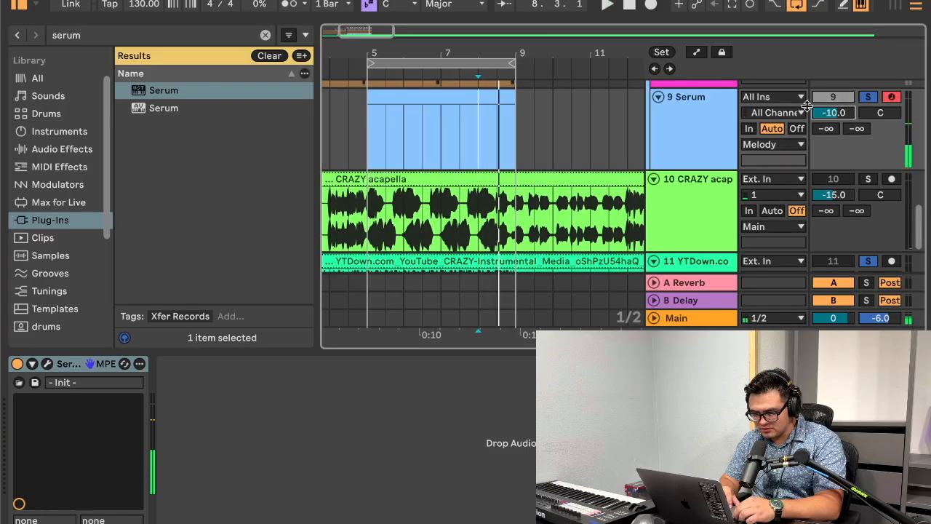
pyautogui.press('space')
# Step: Enter a sixteenth-long E4 note at 4.1.2 in the Serum clip and play it back
pyautogui.doubleClick(484, 92)
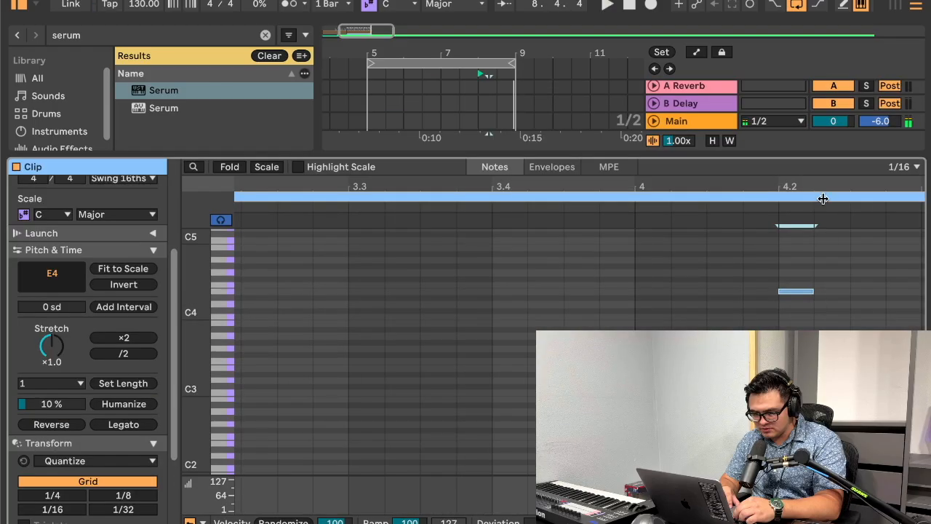
pyautogui.moveTo(818, 194); pyautogui.dragTo(819, 233)
pyautogui.click(791, 263)
pyautogui.press('Left')
pyautogui.press('Left')
pyautogui.press('Left')
pyautogui.press('space')
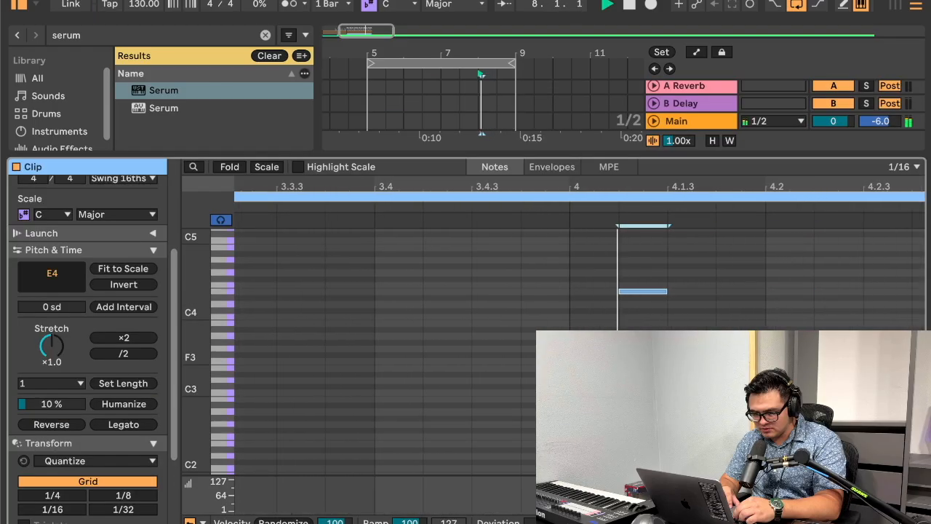
pyautogui.press('space')
# Step: Shorten the E4 note to a 1/64 and repeat it twice at 1/32 spacing, ending at 4.1.3, with playback running
pyautogui.moveTo(675, 189); pyautogui.dragTo(675, 215)
pyautogui.hotkey('shift', 'Left')
pyautogui.hotkey('shift', 'Right')
pyautogui.press('super+d')
pyautogui.press('super+d')
pyautogui.press('space')
pyautogui.hscroll(4, 680, 193)
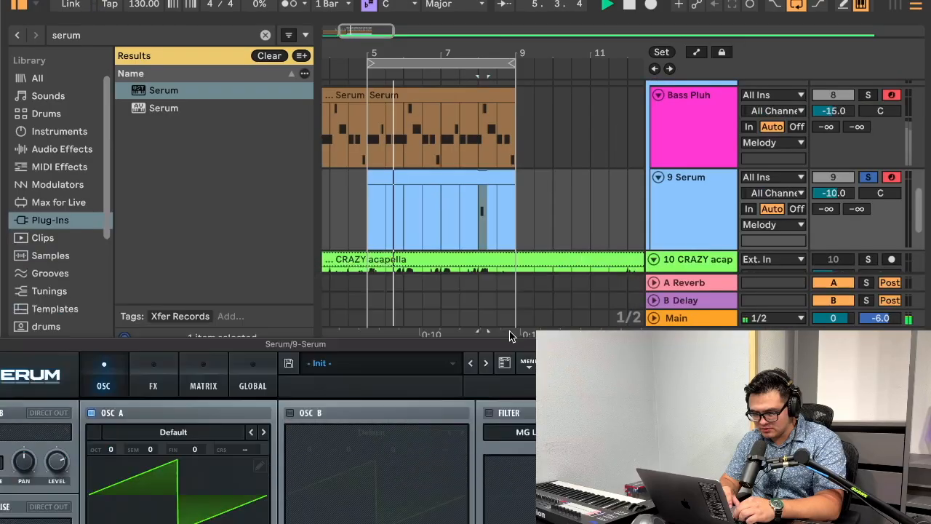
# Step: Stop playback, shorten the loop to bars 8 to 9, and select that range on the Serum track with Serum's editor open
pyautogui.moveTo(511, 338); pyautogui.dragTo(512, 376)
pyautogui.press('space')
pyautogui.moveTo(366, 60); pyautogui.dragTo(478, 62)
pyautogui.click(483, 232)
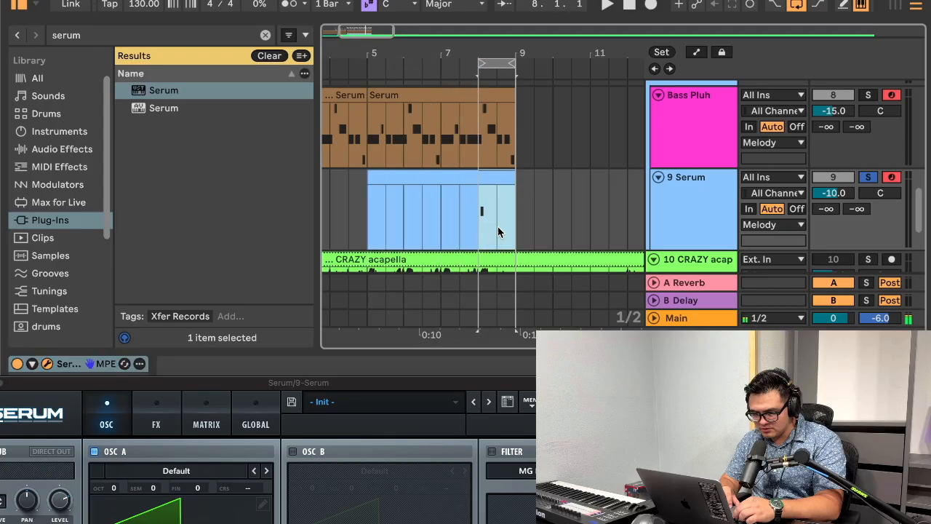
pyautogui.scroll(-2, 513, 213)
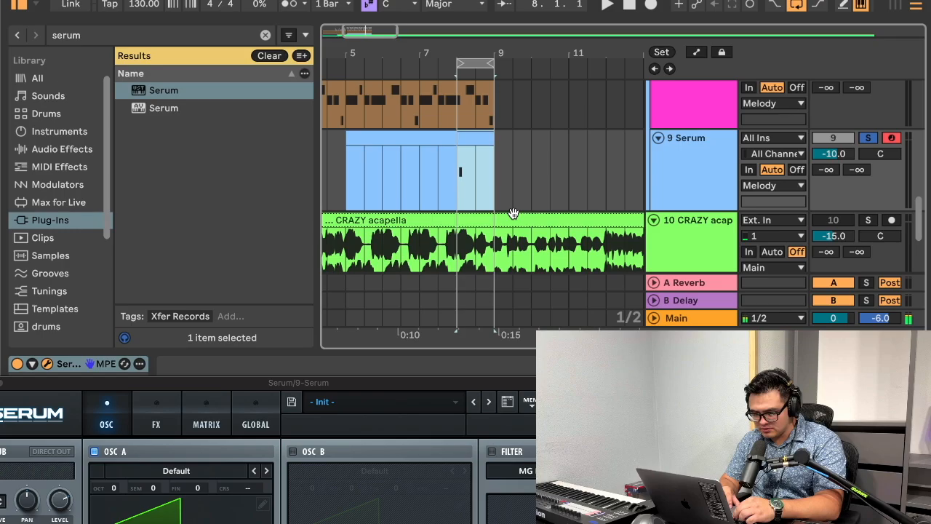
# Step: Pan the Serum track to 50L and the reference instrumental track to 50R
pyautogui.scroll(-1, 651, 202)
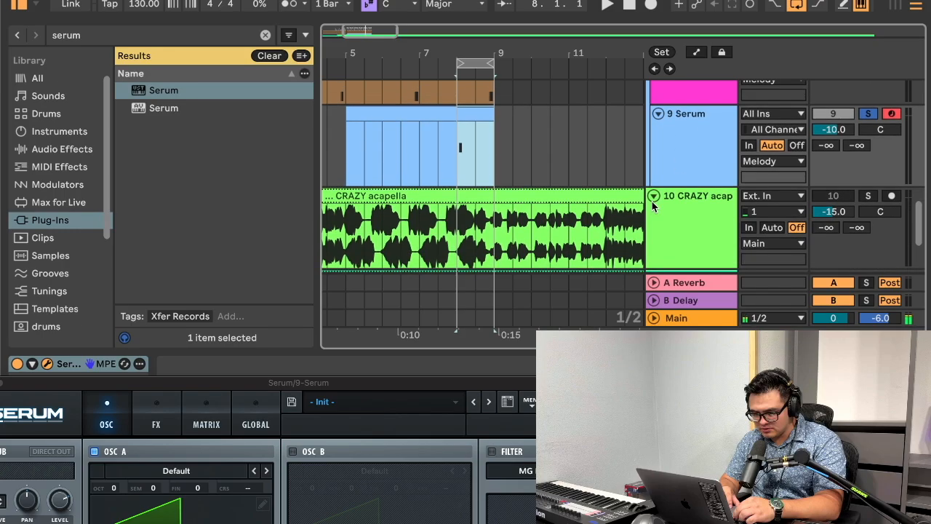
pyautogui.click(716, 144)
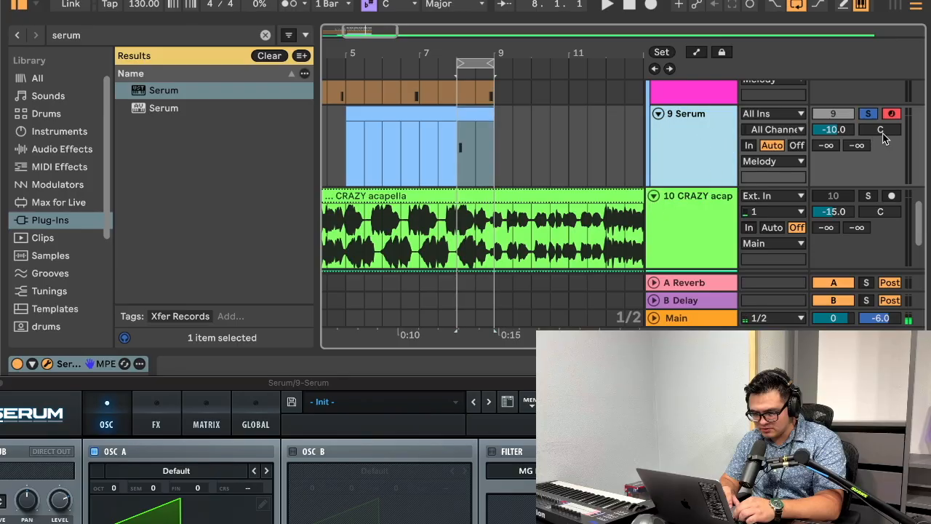
pyautogui.moveTo(881, 133); pyautogui.dragTo(881, 170)
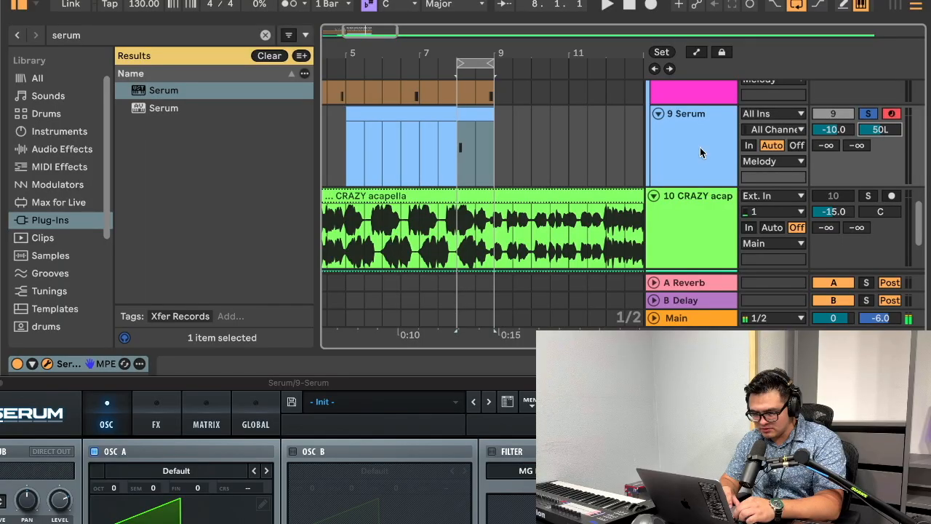
pyautogui.scroll(-3, 699, 151)
pyautogui.click(749, 185)
pyautogui.moveTo(879, 174); pyautogui.dragTo(878, 138)
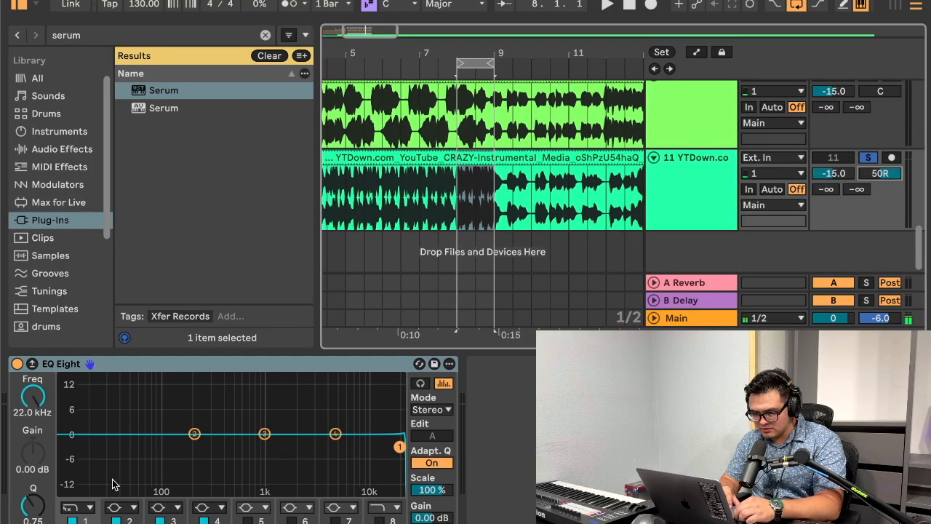
# Step: Change the filter type of EQ Eight's band 1 on the reference instrumental, lower its frequency, and start playback
pyautogui.click(87, 507)
pyautogui.click(77, 398)
pyautogui.moveTo(399, 445); pyautogui.dragTo(210, 449)
pyautogui.press('space')
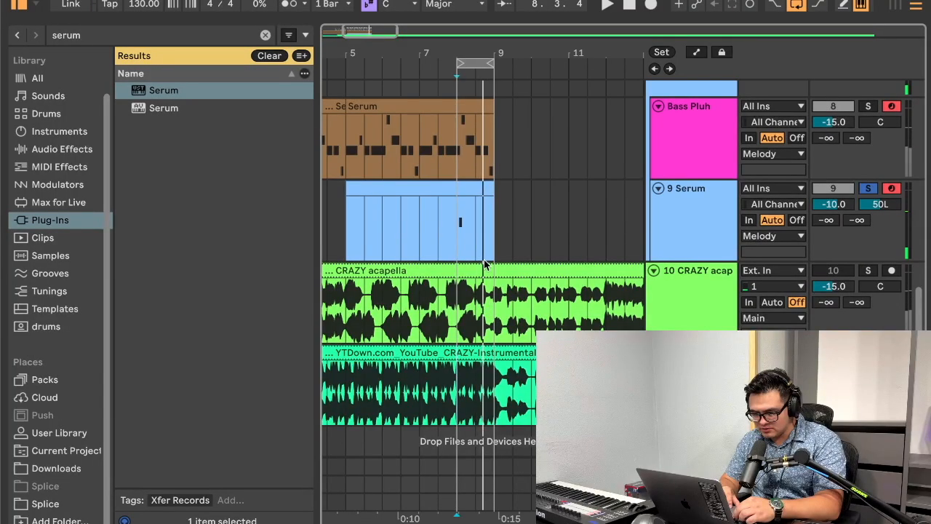
# Step: In the Serum track's synth, set oscillator A to 8 unison voices with a detune of about 0.12
pyautogui.click(698, 213)
pyautogui.moveTo(138, 213); pyautogui.dragTo(116, 112)
pyautogui.moveTo(174, 214); pyautogui.dragTo(169, 239)
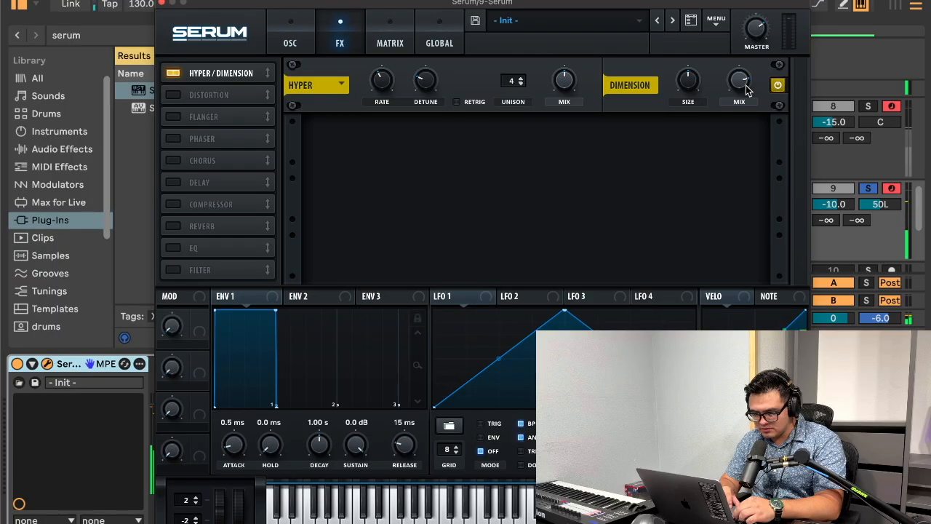
# Step: In Serum's effects, set Hyper to 7 unison voices with retrigger and a reduced mix, and enable Tube distortion
pyautogui.moveTo(737, 83); pyautogui.dragTo(748, 29)
pyautogui.click(455, 102)
pyautogui.moveTo(512, 80); pyautogui.dragTo(513, 42)
pyautogui.moveTo(571, 80); pyautogui.dragTo(565, 132)
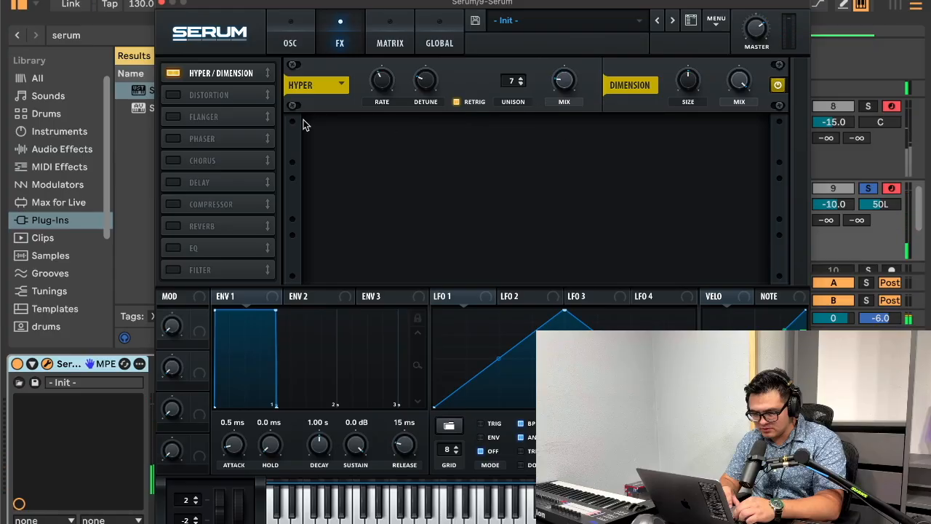
pyautogui.click(173, 95)
pyautogui.moveTo(637, 140)
pyautogui.mouseDown()
pyautogui.moveTo(638, 104)
pyautogui.moveTo(636, 145)
pyautogui.mouseUp()
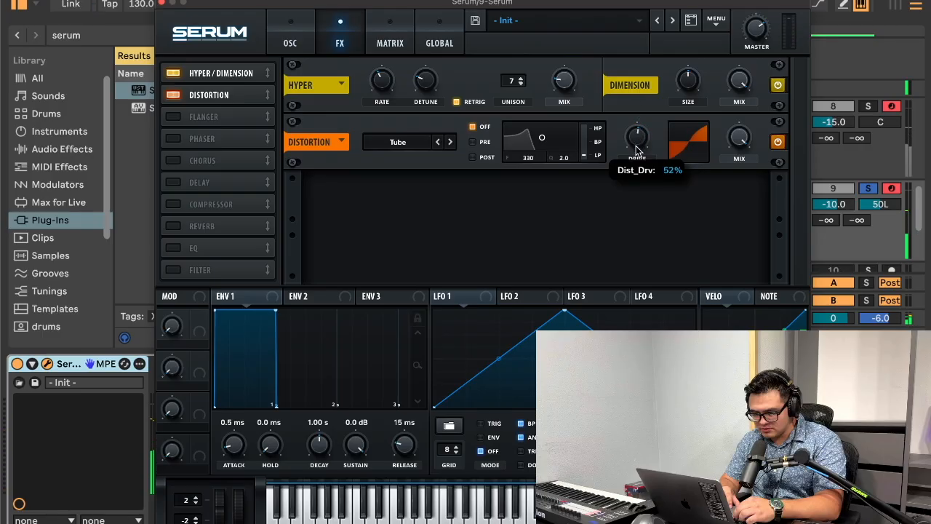
# Step: Enable Serum's Delay and Hall Reverb effects and move the reverb ahead of the delay
pyautogui.click(179, 181)
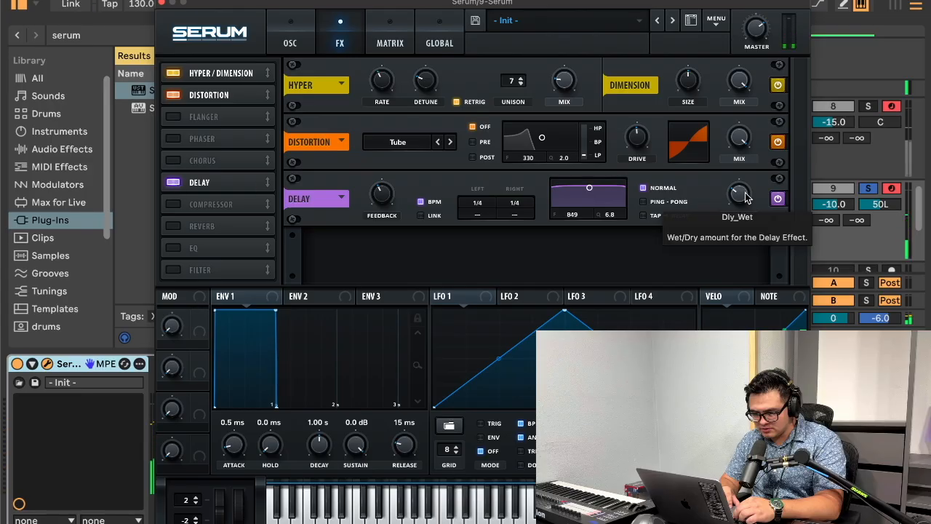
pyautogui.click(173, 226)
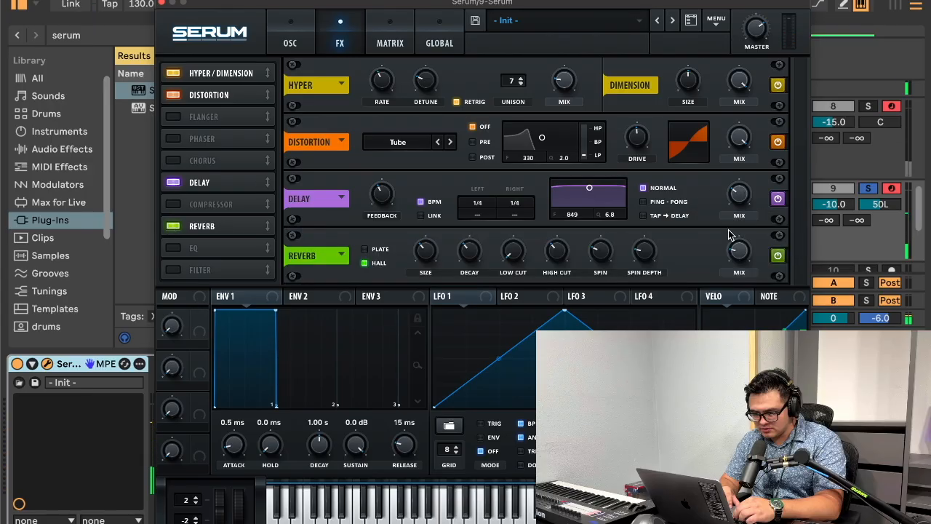
pyautogui.moveTo(252, 230); pyautogui.dragTo(236, 178)
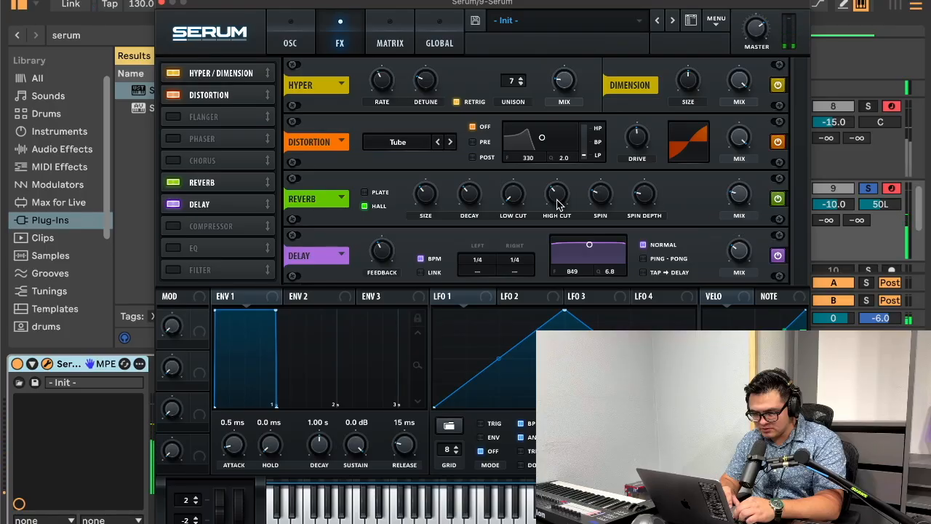
# Step: Enable Serum's EQ with its second band as a low-pass, raise that band's frequency, and close the synth window
pyautogui.click(173, 249)
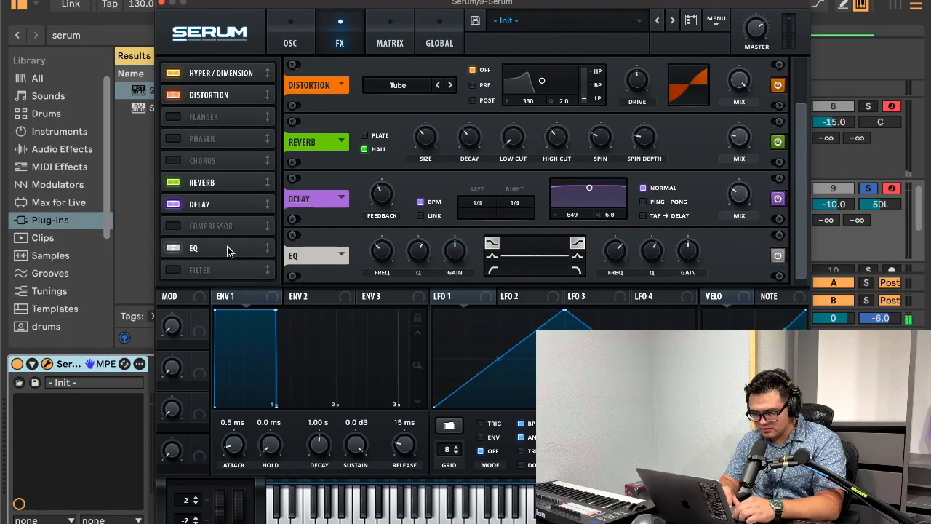
pyautogui.click(577, 267)
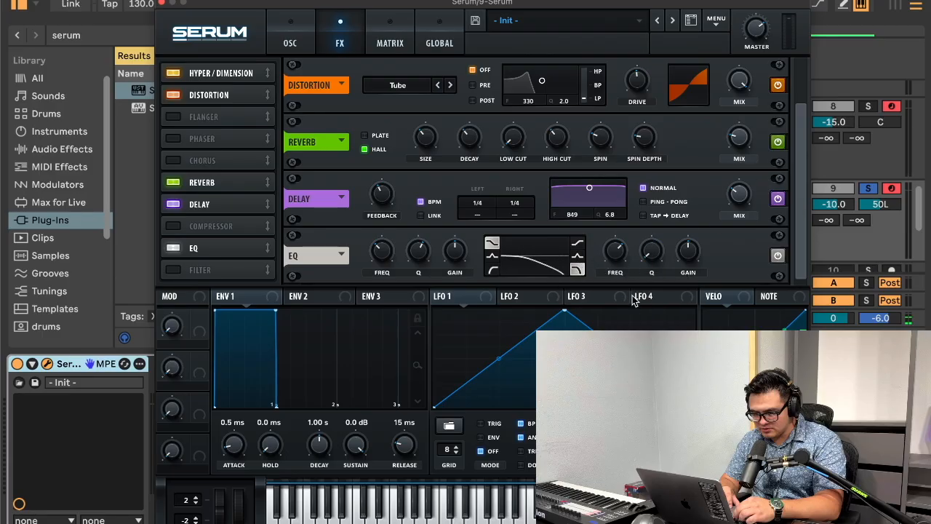
pyautogui.moveTo(625, 265); pyautogui.dragTo(626, 247)
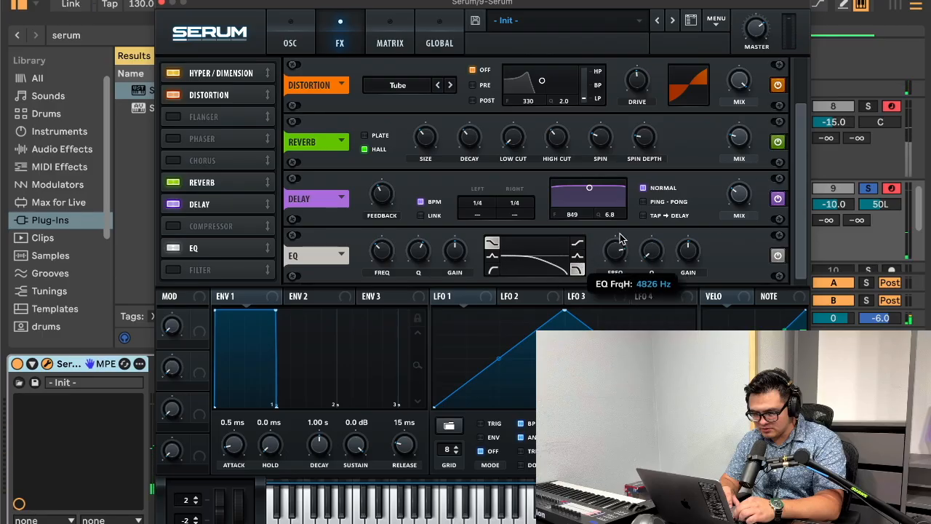
pyautogui.click(163, 4)
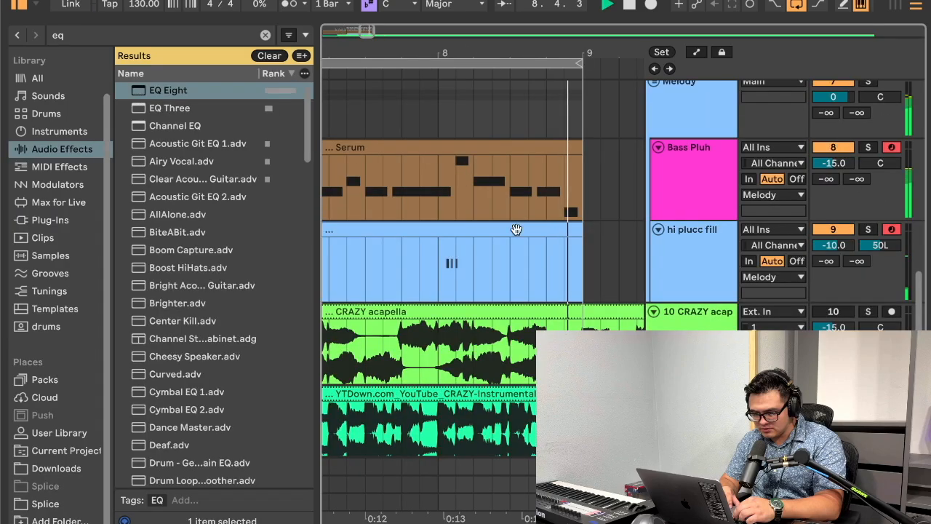
# Step: Copy the clap clip at 8.2 and paste it at 8.2.4 and 8.3.3 on the clap track
pyautogui.scroll(4, 515, 229)
pyautogui.click(501, 165)
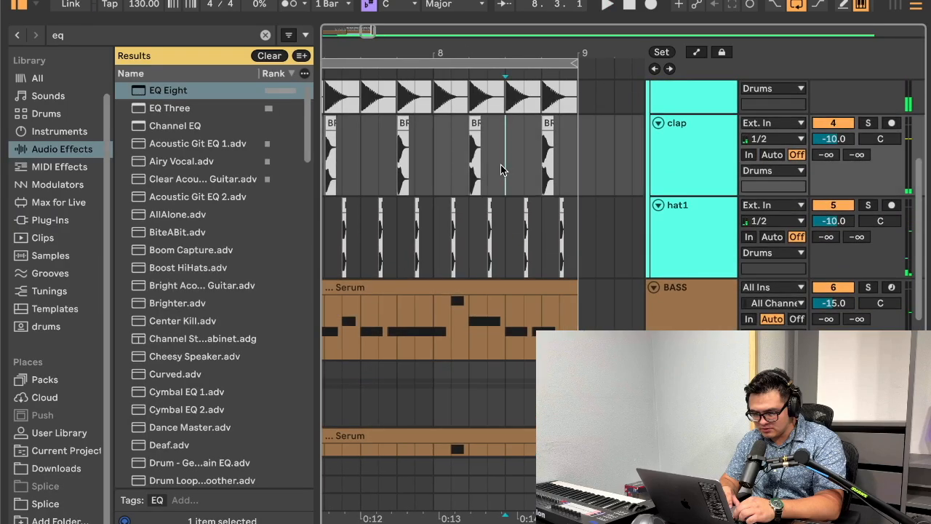
pyautogui.click(475, 124)
pyautogui.moveTo(529, 51); pyautogui.dragTo(525, 67)
pyautogui.click(378, 148)
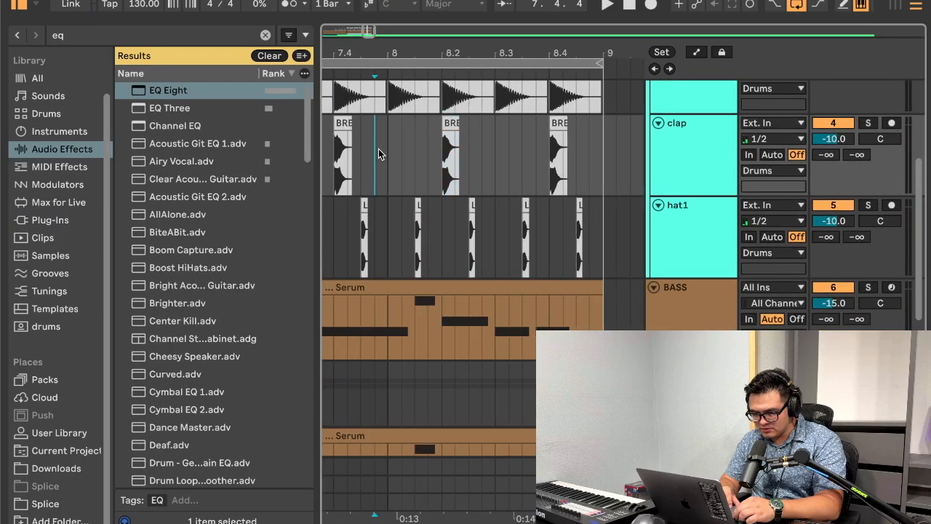
pyautogui.press('space')
pyautogui.click(486, 174)
pyautogui.press('super+v')
pyautogui.click(510, 175)
pyautogui.click(519, 174)
pyautogui.press('super+v')
# Step: Play back the new claps and move the one at 8.3.3 to 8.3.2
pyautogui.press('space')
pyautogui.click(403, 174)
pyautogui.press('space')
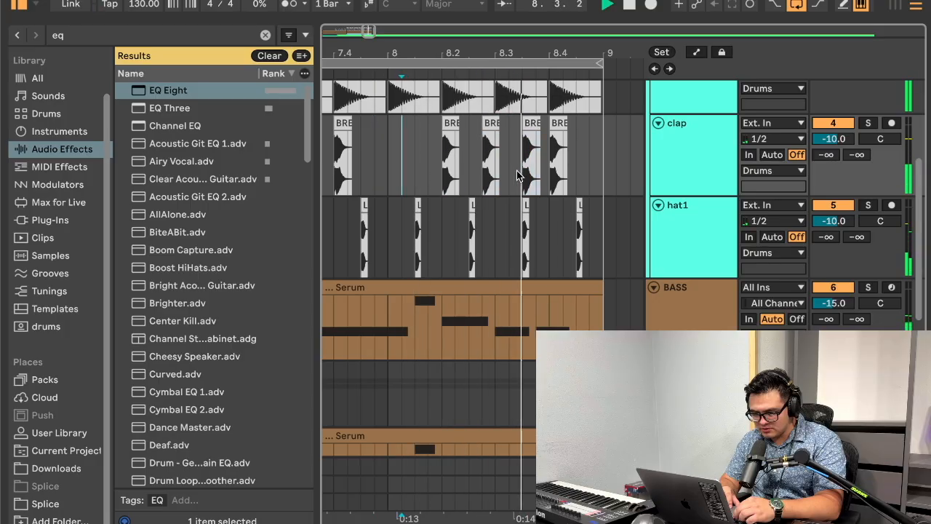
pyautogui.press('space')
pyautogui.moveTo(528, 145); pyautogui.dragTo(513, 145)
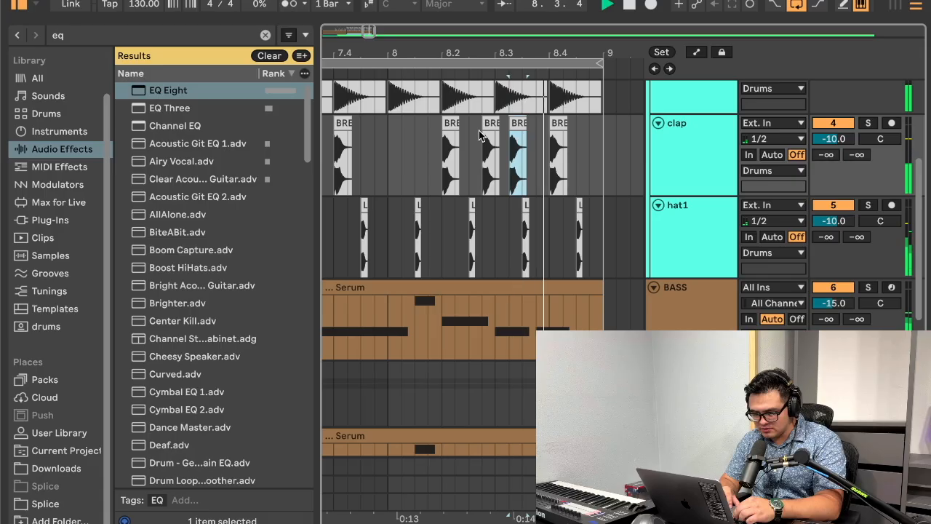
# Step: Set the clip gain of the two added claps at 8.2.4 and 8.3.2 to -0.5 dB
pyautogui.doubleClick(495, 121)
pyautogui.keyDown('shift'); pyautogui.click(518, 122); pyautogui.keyUp('shift')
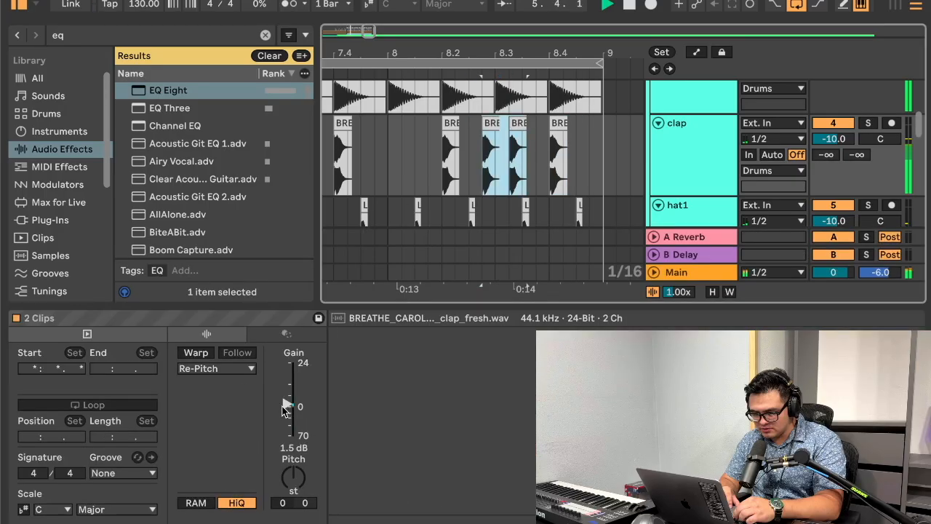
pyautogui.click(282, 406)
pyautogui.moveTo(293, 413); pyautogui.dragTo(289, 409)
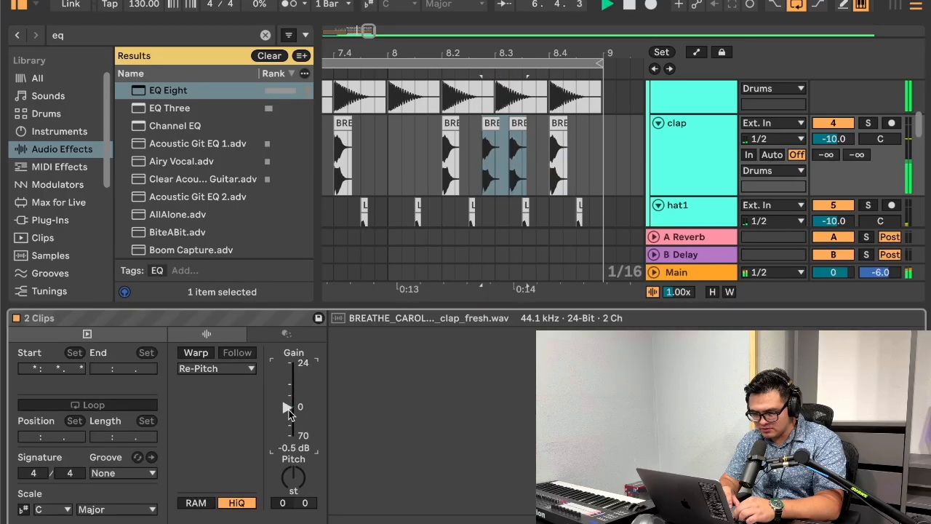
# Step: Lower the clip gain of the clap at 8.2.4 to -2.8 dB, playing from bar 8 to judge the level
pyautogui.click(488, 127)
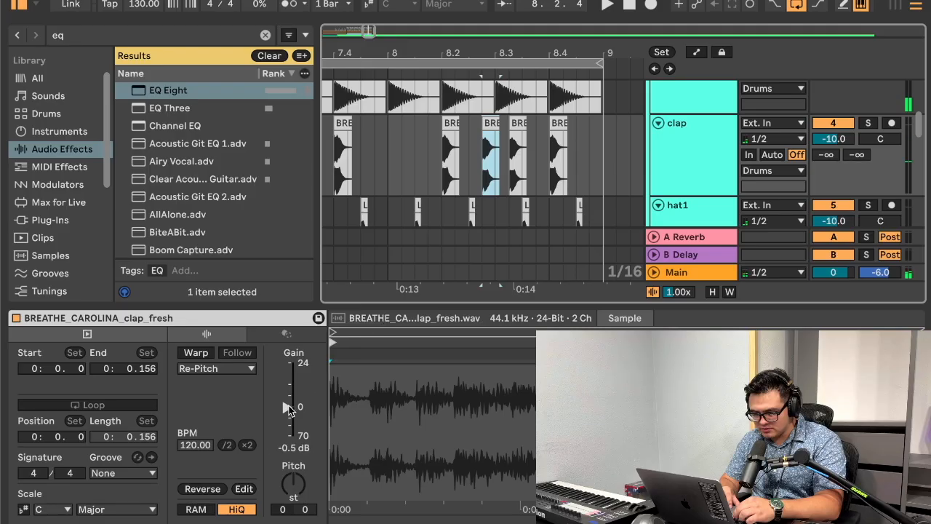
pyautogui.moveTo(291, 407); pyautogui.dragTo(289, 410)
pyautogui.moveTo(377, 156); pyautogui.dragTo(633, 157)
pyautogui.click(579, 158)
pyautogui.click(455, 109)
pyautogui.click(456, 127)
pyautogui.click(487, 127)
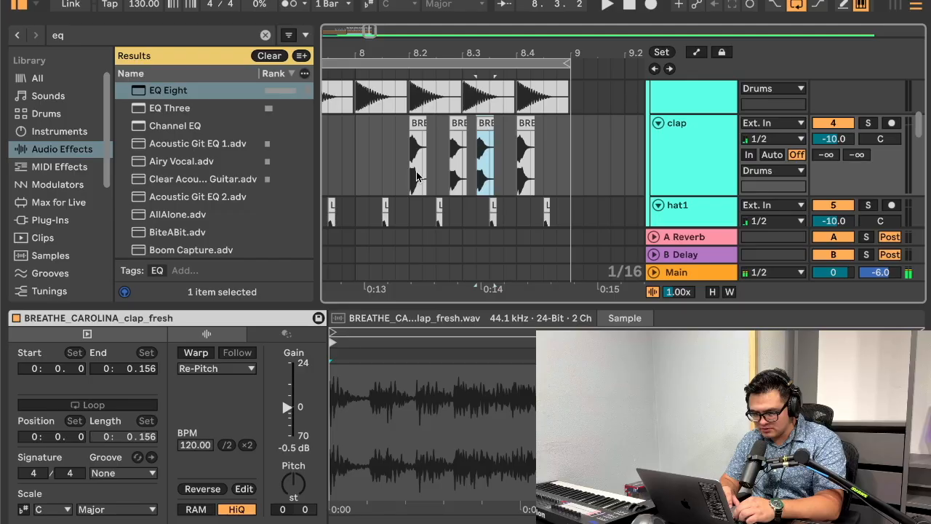
pyautogui.click(354, 167)
pyautogui.press('space')
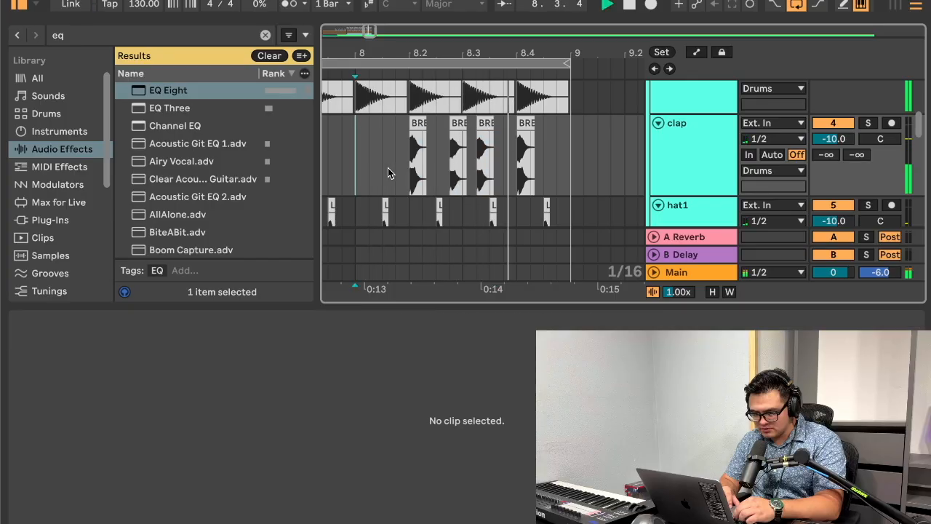
pyautogui.click(458, 156)
pyautogui.press('space')
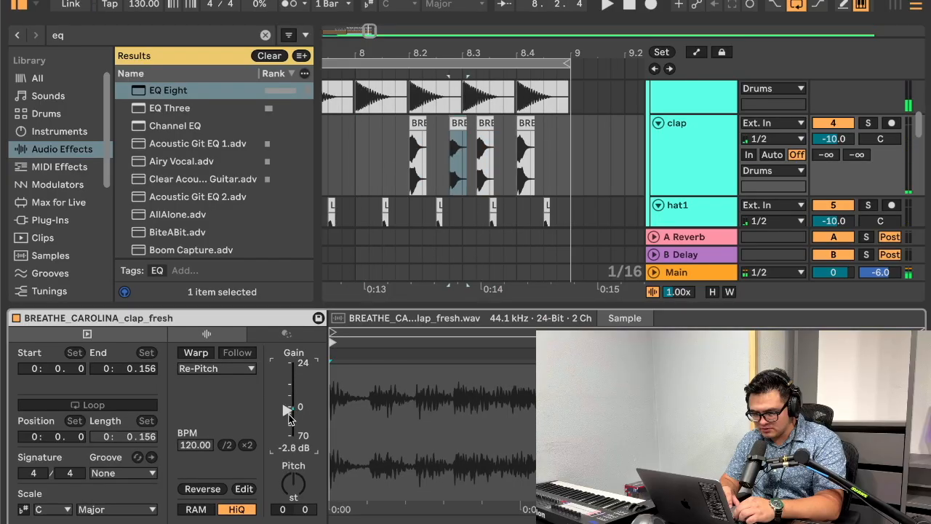
# Step: Play bar 8 to hear the edited claps together with the bass and melody tracks
pyautogui.scroll(-10, 469, 167)
pyautogui.scroll(5, 470, 167)
pyautogui.press('space')
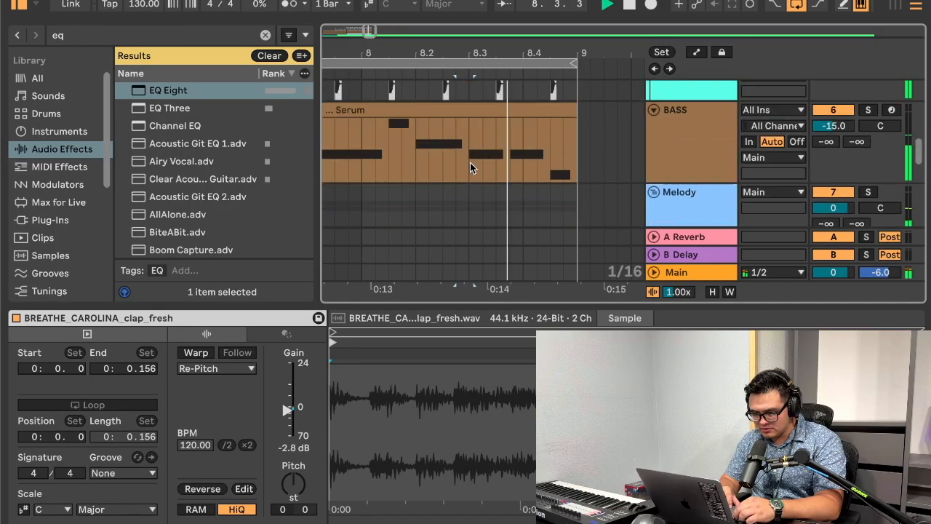
pyautogui.scroll(3, 469, 167)
pyautogui.click(347, 157)
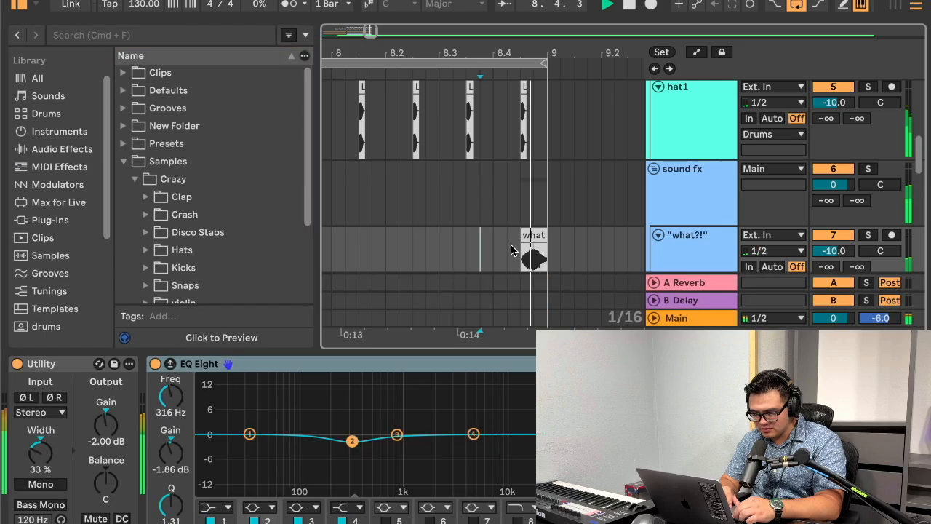
# Step: On the "what?!" track, set Utility's gain to 0 dB and the "what" clip's gain to 6.6 dB
pyautogui.scroll(-2, 518, 216)
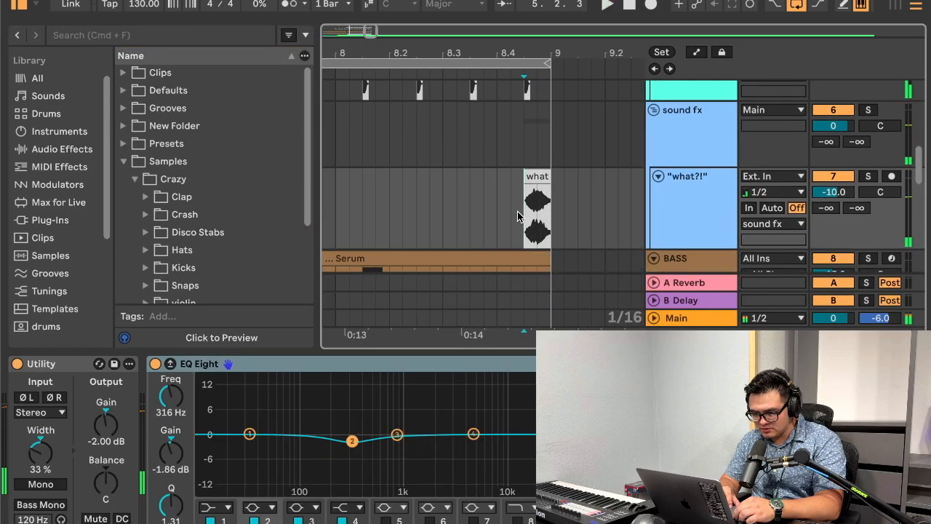
pyautogui.click(49, 446)
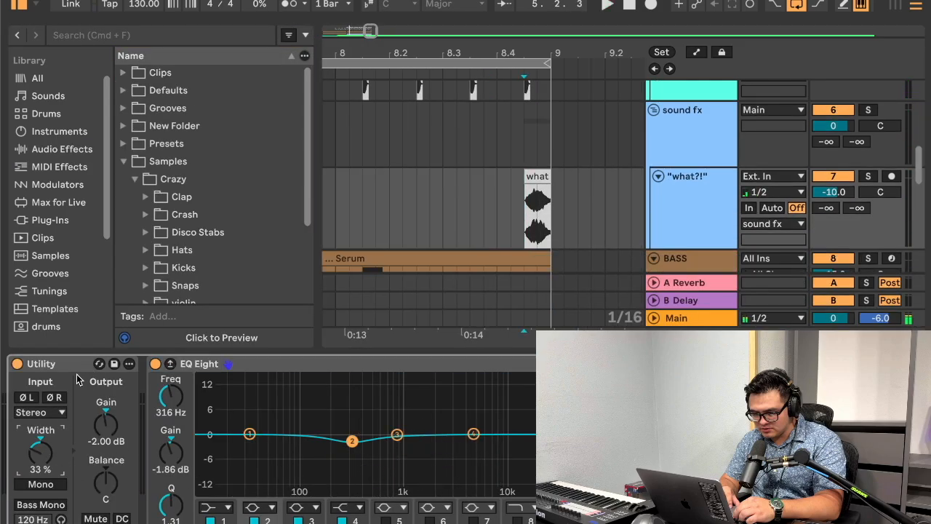
pyautogui.click(75, 367)
pyautogui.click(106, 424)
pyautogui.doubleClick(538, 177)
pyautogui.moveTo(285, 397); pyautogui.dragTo(287, 398)
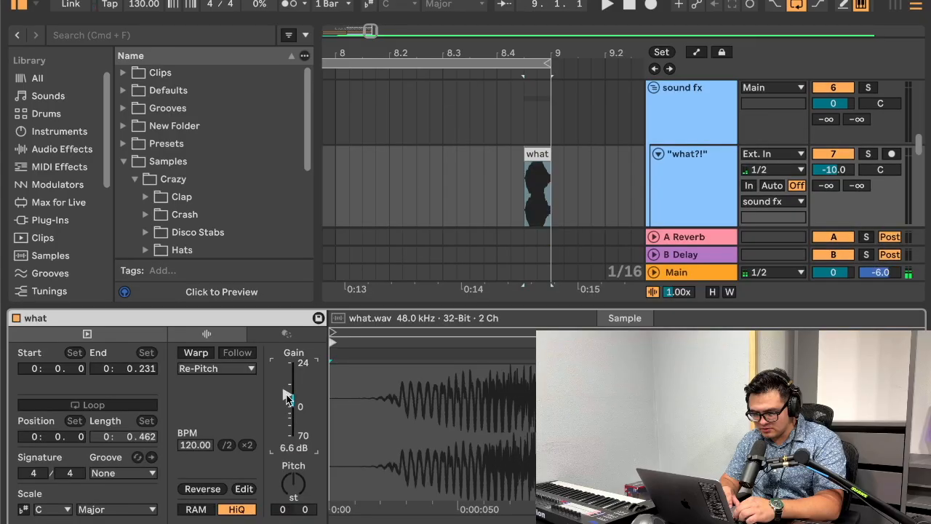
# Step: Audition the "what" clip from 8.4.3 with Utility's width at 0%, and again with the width at 400%
pyautogui.click(687, 180)
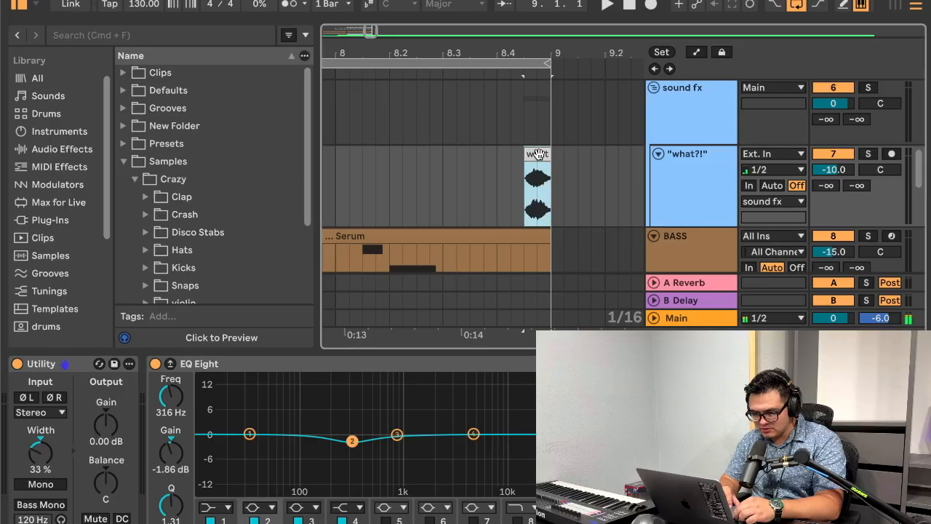
pyautogui.moveTo(41, 452); pyautogui.dragTo(40, 455)
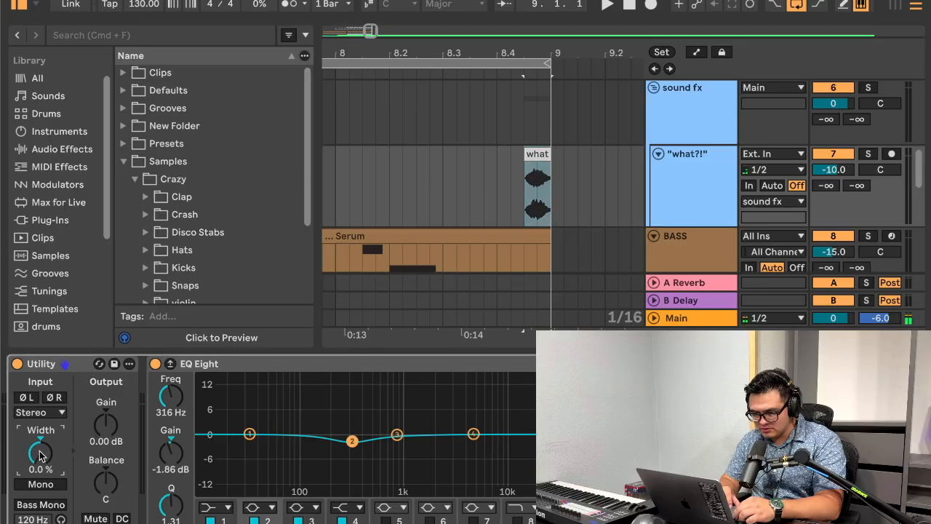
pyautogui.click(527, 206)
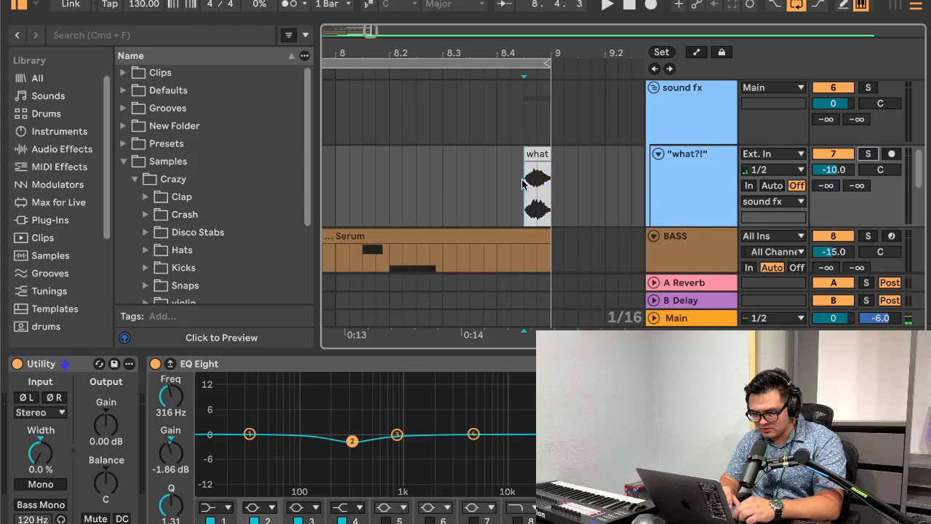
pyautogui.moveTo(41, 455); pyautogui.dragTo(41, 349)
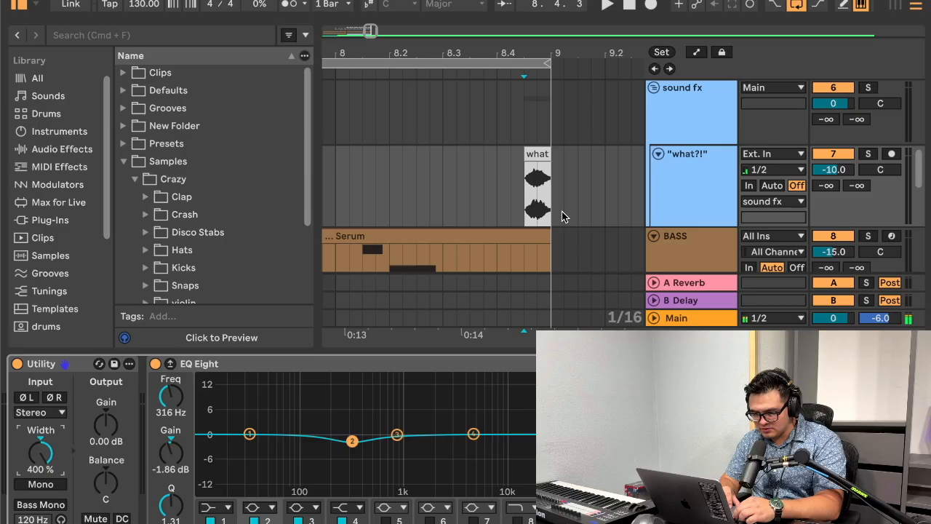
pyautogui.click(525, 207)
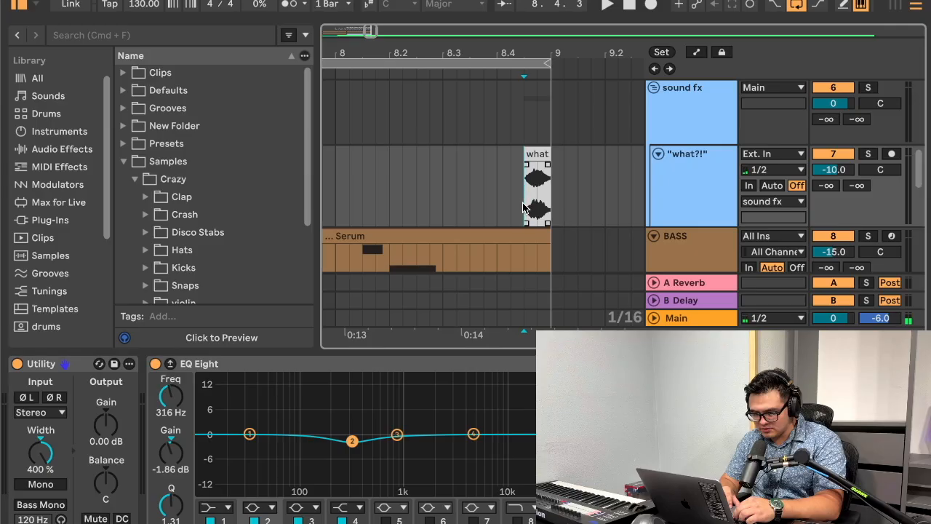
# Step: Replay the "what" clip and set the Utility width to 0%
pyautogui.press('space')
pyautogui.press('space')
pyautogui.press('space')
pyautogui.moveTo(41, 452); pyautogui.dragTo(41, 516)
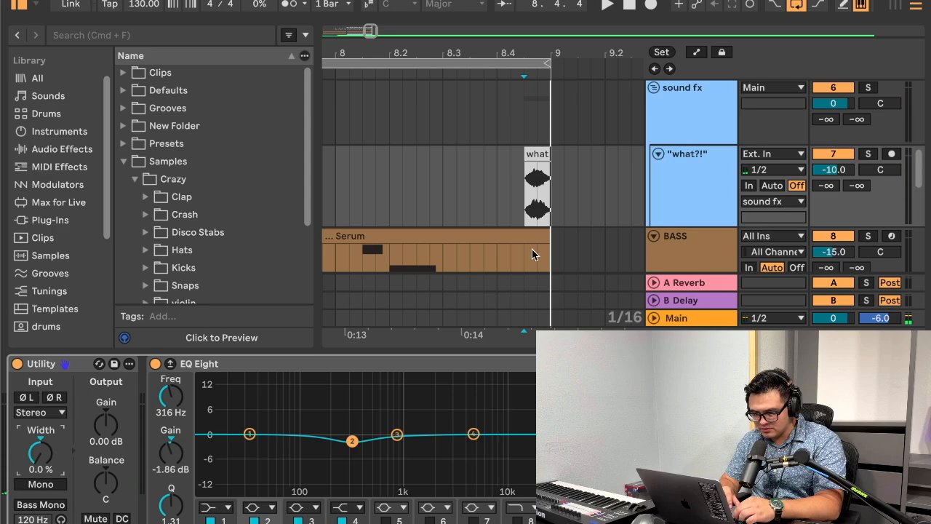
# Step: Insert a new MIDI track directly below the hi plucc fill track in the Melody group
pyautogui.press('super+alt+l')
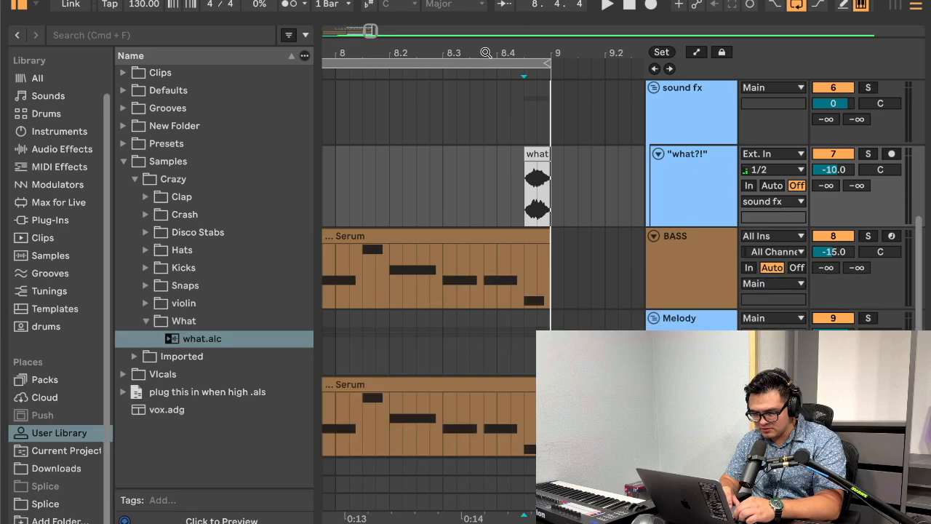
pyautogui.moveTo(486, 53); pyautogui.dragTo(486, 18)
pyautogui.scroll(-5, 505, 313)
pyautogui.click(496, 370)
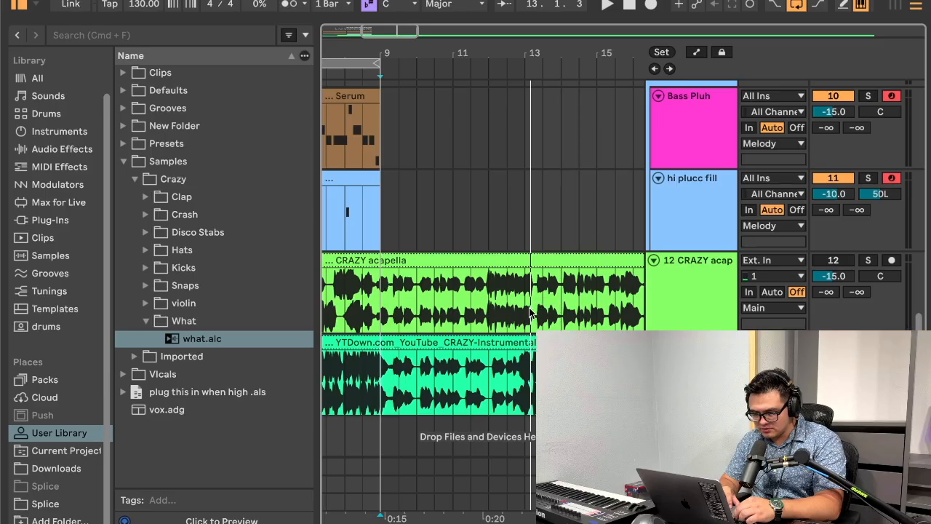
pyautogui.scroll(10, 477, 252)
pyautogui.scroll(-4, 476, 252)
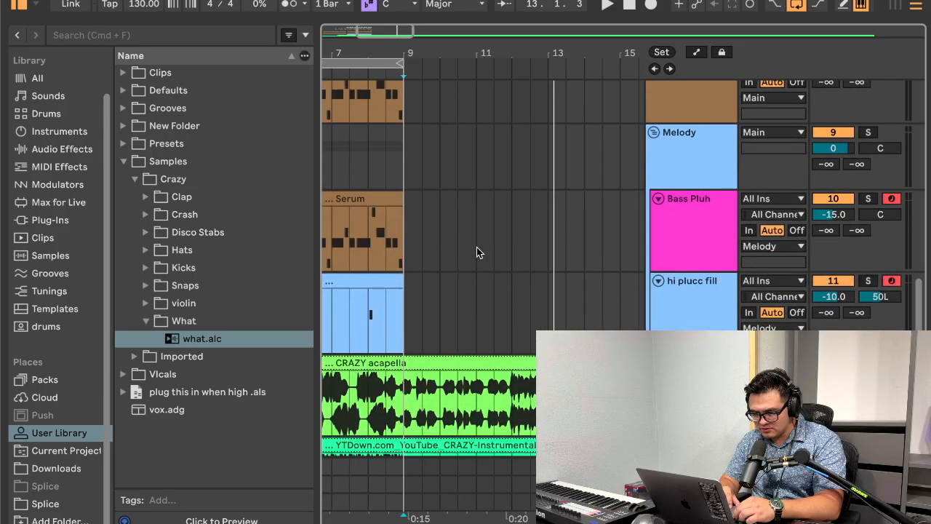
pyautogui.scroll(-3, 476, 252)
pyautogui.press('super+shift+t')
# Step: Search the plug-ins for Serum and load the Audio Unit version onto the new MIDI track
pyautogui.click(94, 36)
pyautogui.write('se')
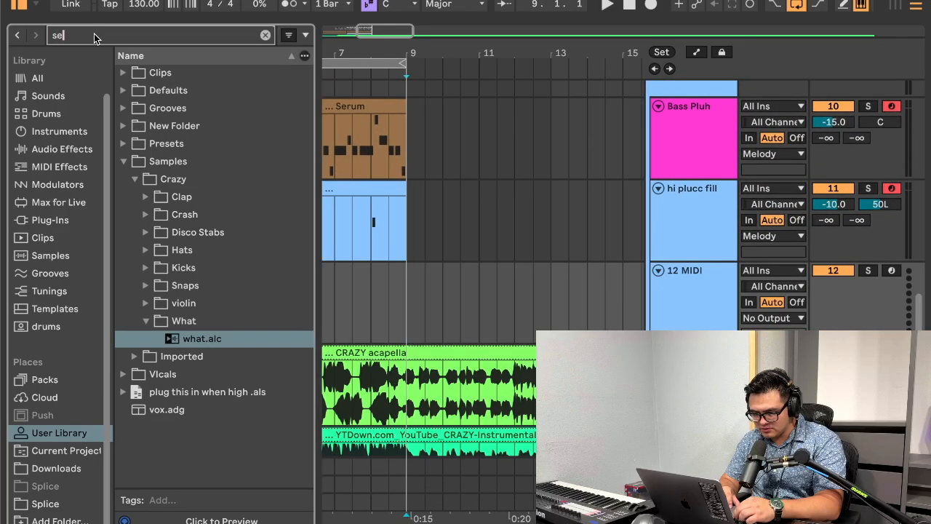
pyautogui.write('rum')
pyautogui.click(50, 220)
pyautogui.click(183, 108)
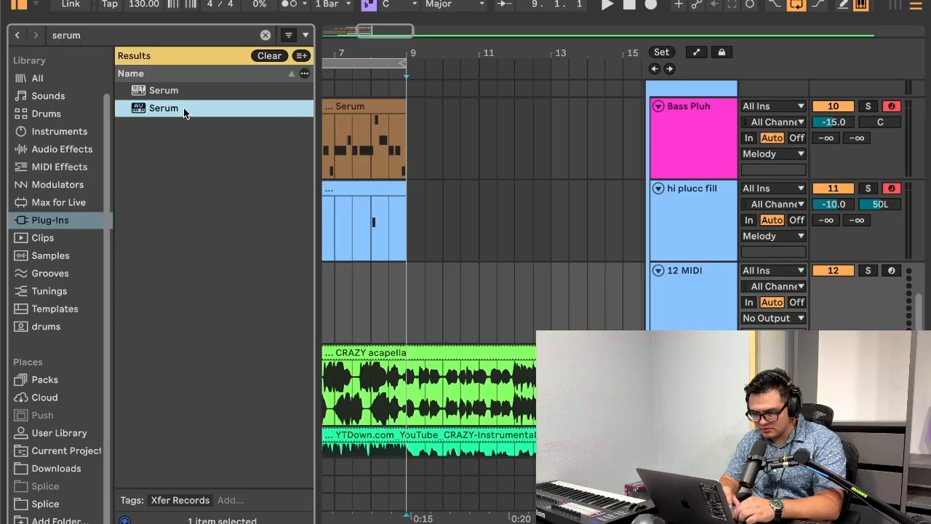
pyautogui.moveTo(493, 318); pyautogui.dragTo(493, 318)
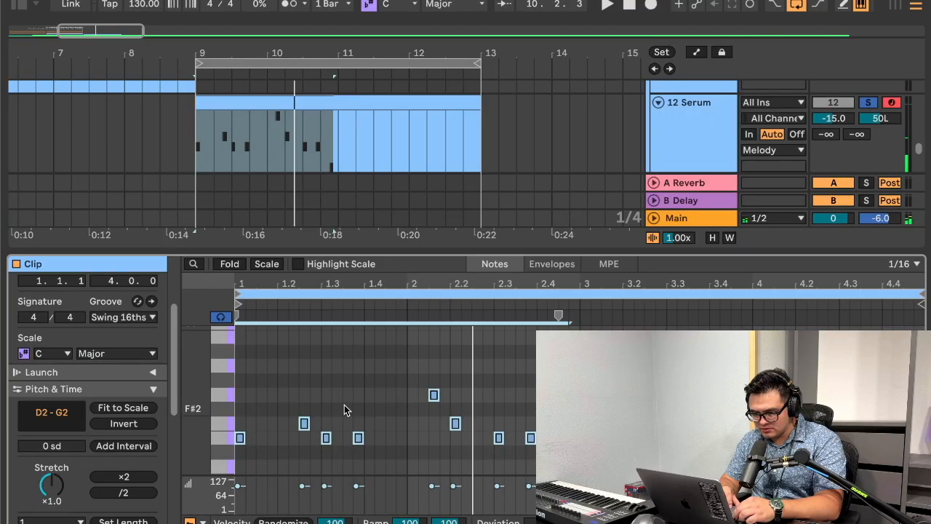
# Step: Transpose the selected notes in the Serum clip at bar 9 up to the A2–D3 range and play them
pyautogui.press('Up')
pyautogui.press('Up')
pyautogui.press('Up')
pyautogui.press('Up')
pyautogui.press('Up')
pyautogui.press('Up')
pyautogui.press('Up')
pyautogui.press('space')
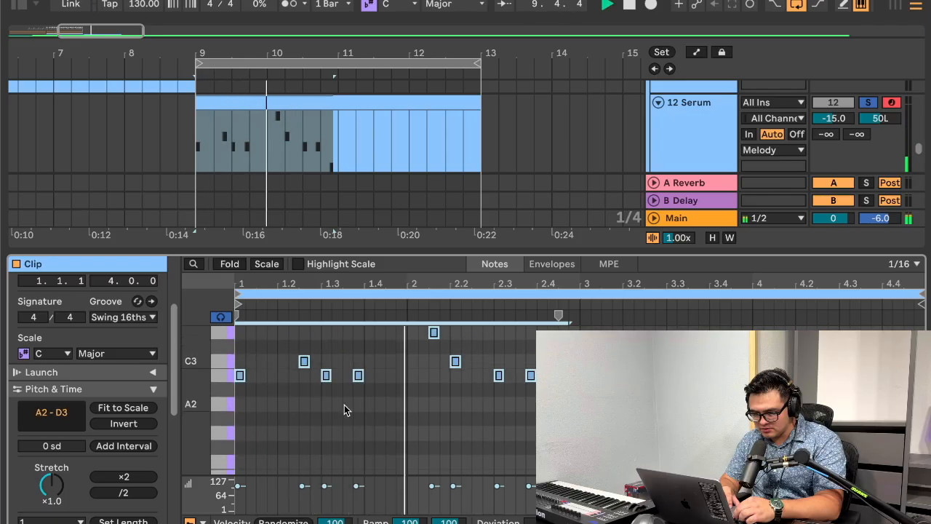
# Step: Copy the clip's notes and transpose the copy up to C3–F3, stacking it with the other layers as chords
pyautogui.press('super+c')
pyautogui.press('super+v')
pyautogui.press('Up')
pyautogui.press('Up')
pyautogui.press('Up')
pyautogui.press('Up')
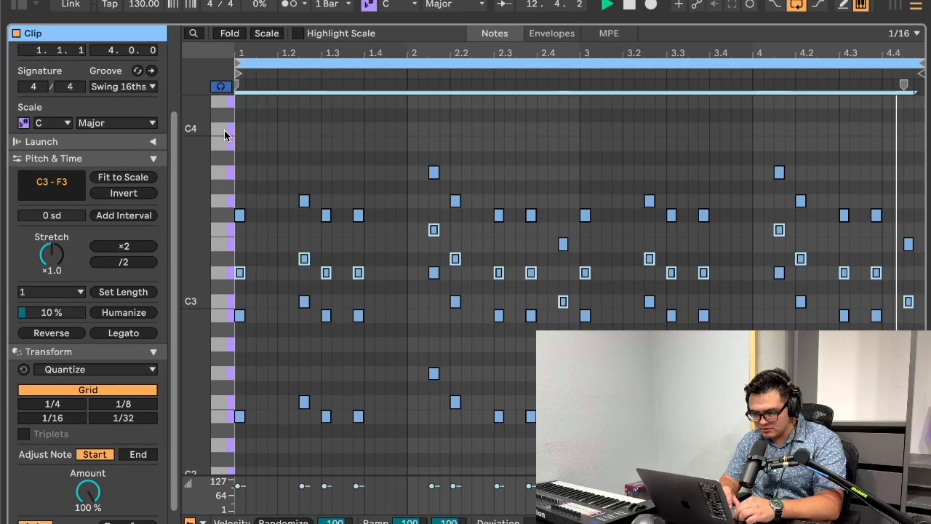
pyautogui.press('super+alt+l')
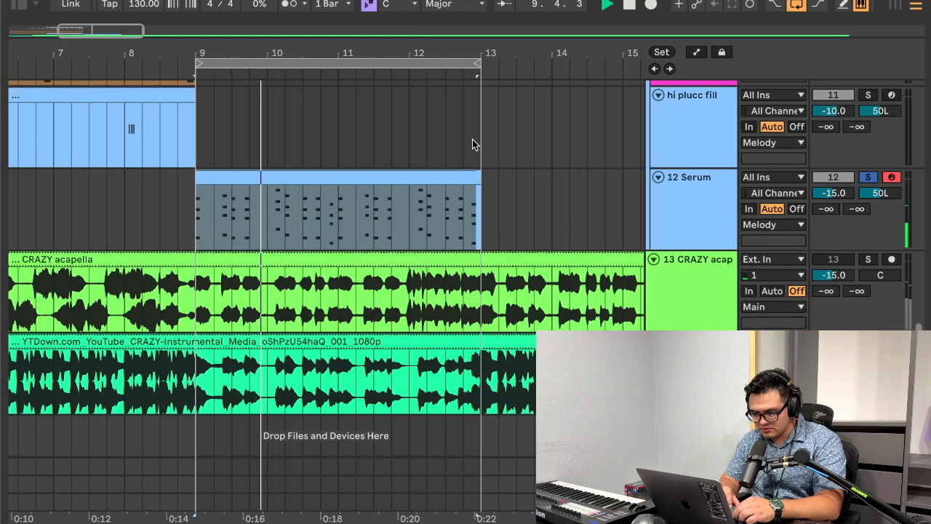
pyautogui.click(422, 176)
pyautogui.click(694, 214)
pyautogui.press('super+r')
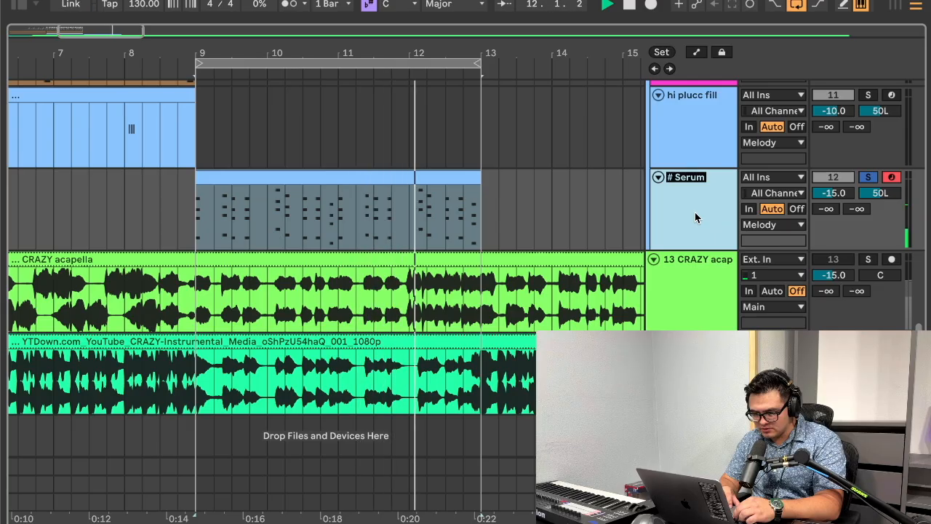
pyautogui.press('Escape')
# Step: Show the Serum device on the 12 Serum track and briefly open its plug-in window
pyautogui.click(591, 202)
pyautogui.click(692, 202)
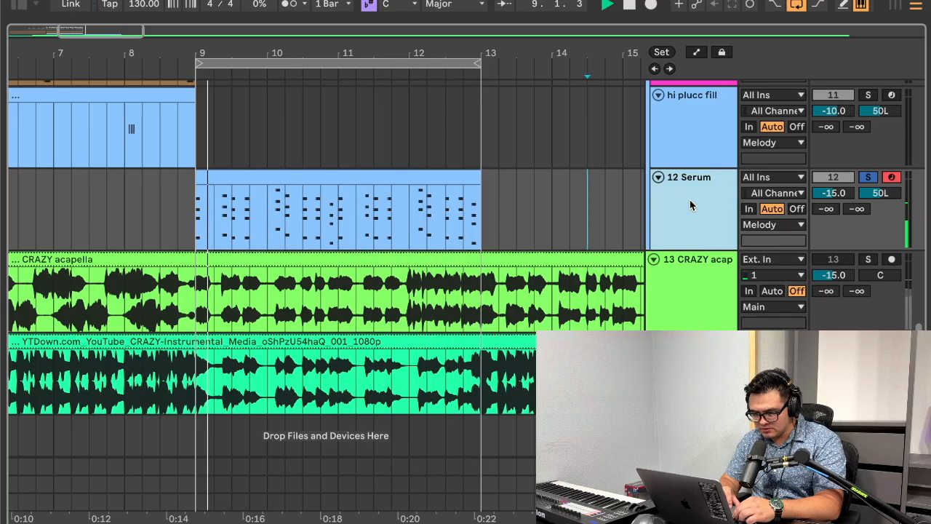
pyautogui.doubleClick(698, 201)
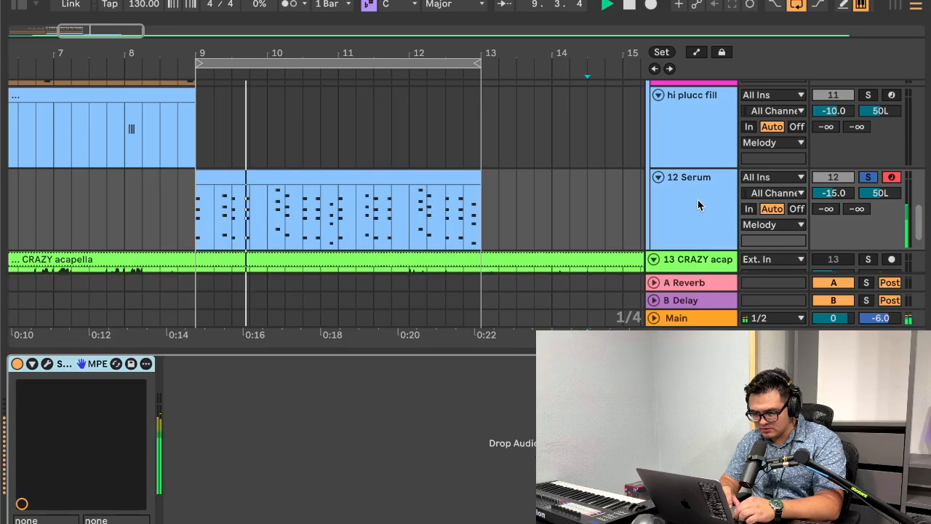
pyautogui.click(47, 363)
pyautogui.click(168, 3)
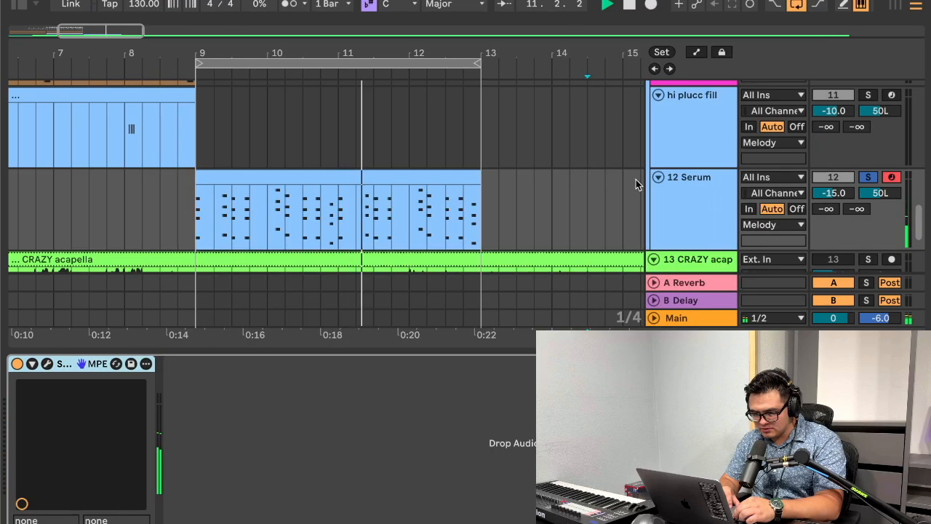
# Step: Rename the 12 Serum track as "womp chord"
pyautogui.click(721, 205)
pyautogui.press('super+r')
pyautogui.write('womp chord')
pyautogui.press('Return')
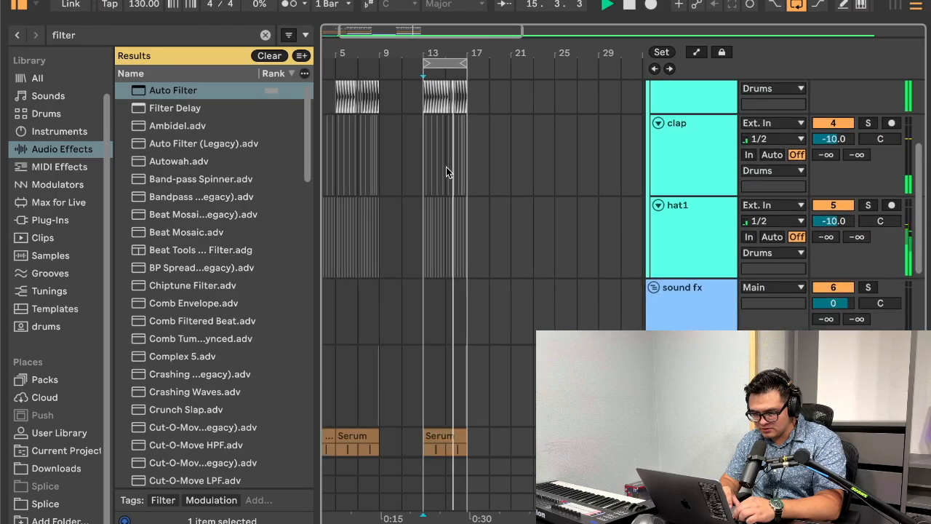
# Step: Duplicate the womp chord clip from bars 9–12 into bars 13–16
pyautogui.scroll(-5, 445, 166)
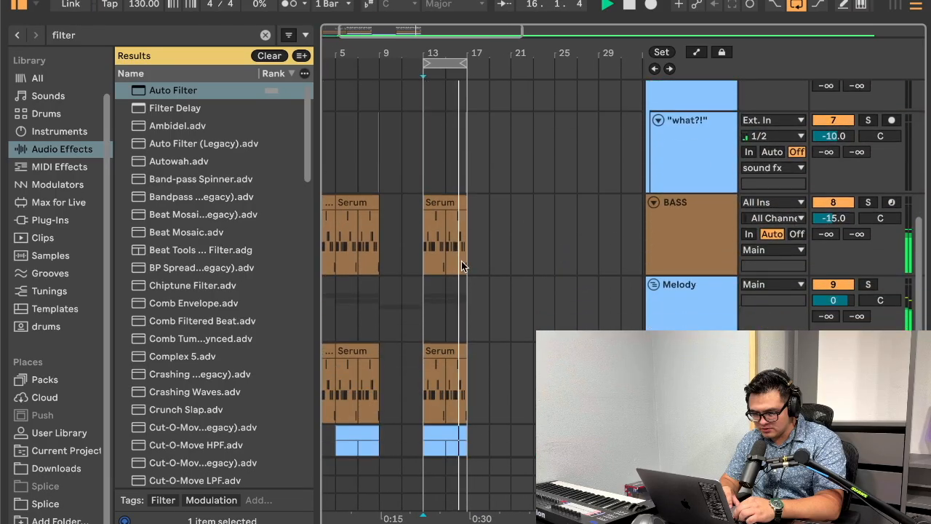
pyautogui.scroll(-3, 461, 260)
pyautogui.scroll(-5, 434, 333)
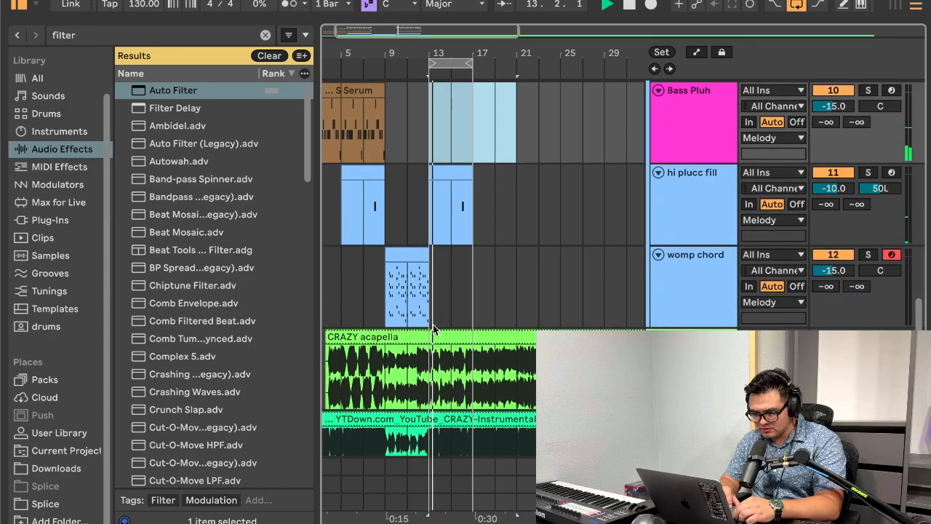
pyautogui.press('super+d')
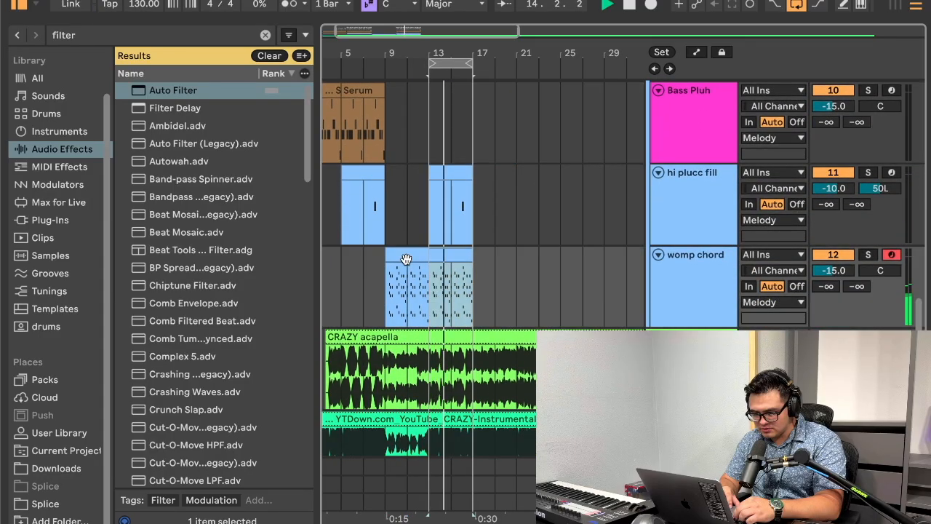
# Step: Clear the kick clips and the hi plucc fill from bar 16, and check the passage against the reference instrumental
pyautogui.moveTo(440, 53); pyautogui.dragTo(441, 109)
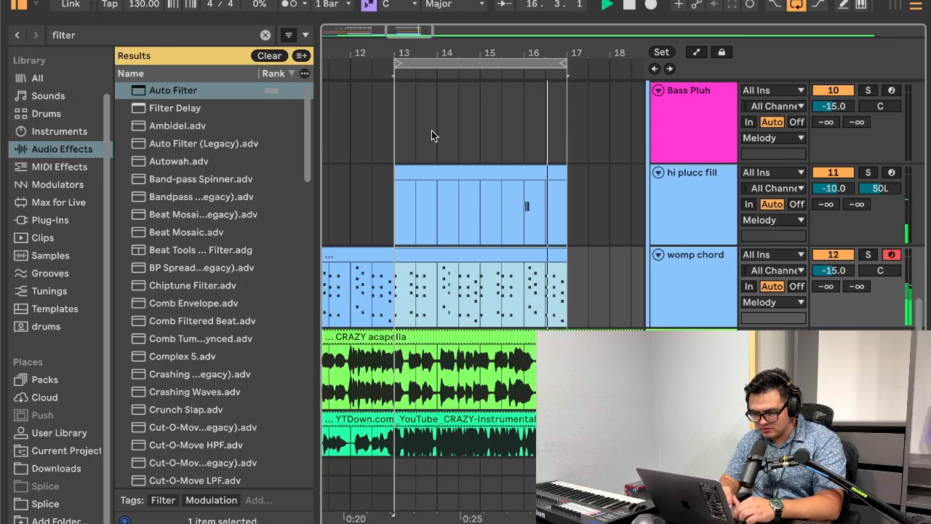
pyautogui.click(18, 4)
pyautogui.scroll(2, 432, 305)
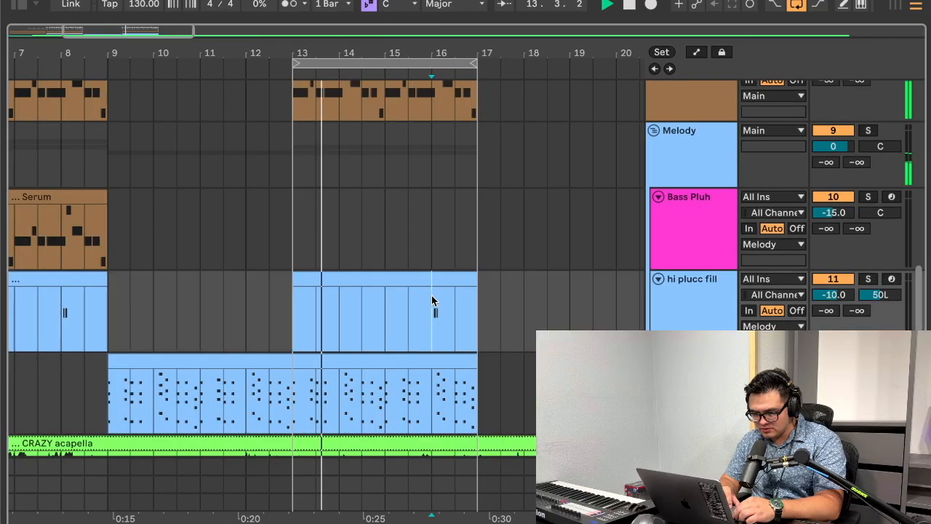
pyautogui.scroll(10, 447, 291)
pyautogui.scroll(1, 447, 291)
pyautogui.moveTo(484, 243); pyautogui.dragTo(422, 239)
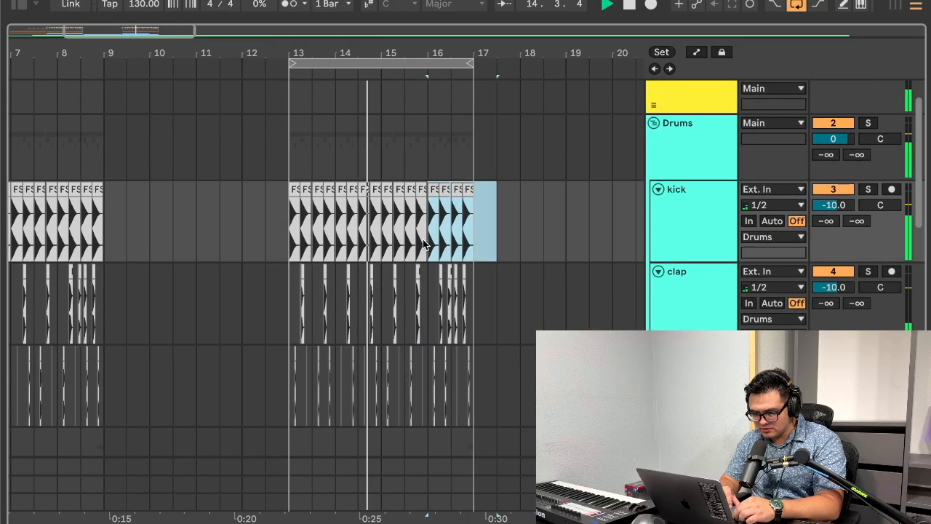
pyautogui.scroll(-10, 486, 244)
pyautogui.click(486, 247)
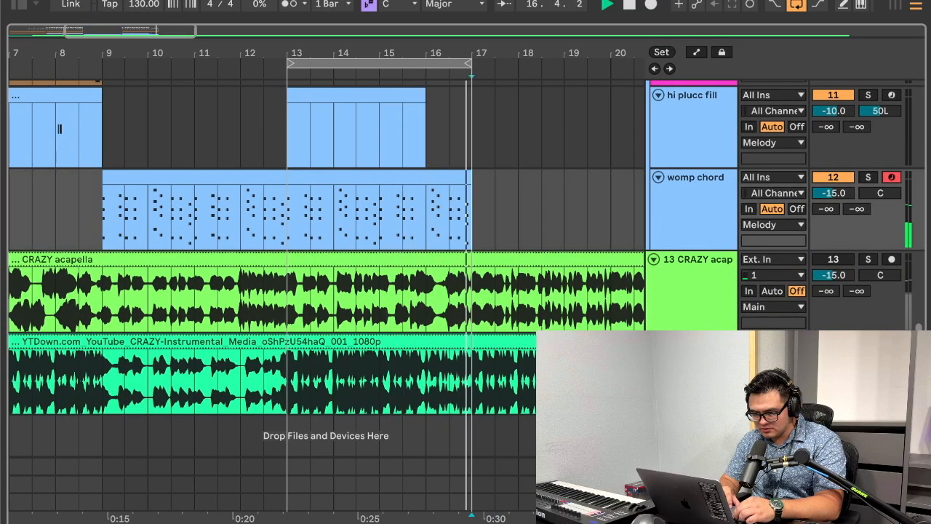
pyautogui.click(867, 341)
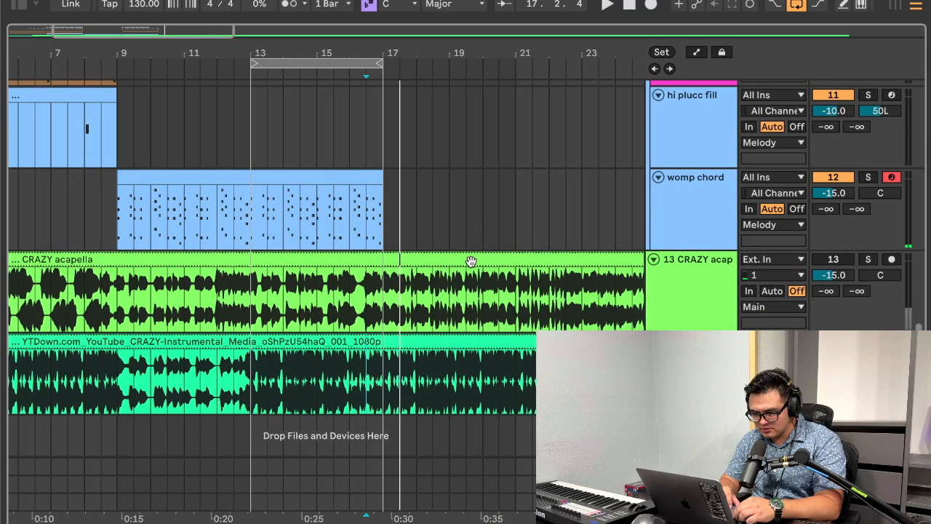
pyautogui.moveTo(382, 55); pyautogui.dragTo(220, 52)
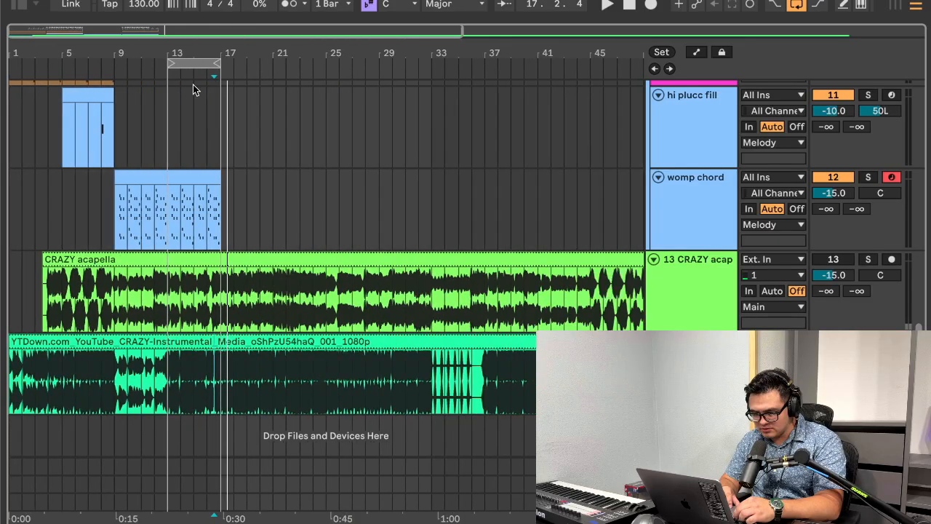
# Step: Place violin run.alc from the User Library's Crazy violin samples on a new track at bar 17
pyautogui.click(18, 5)
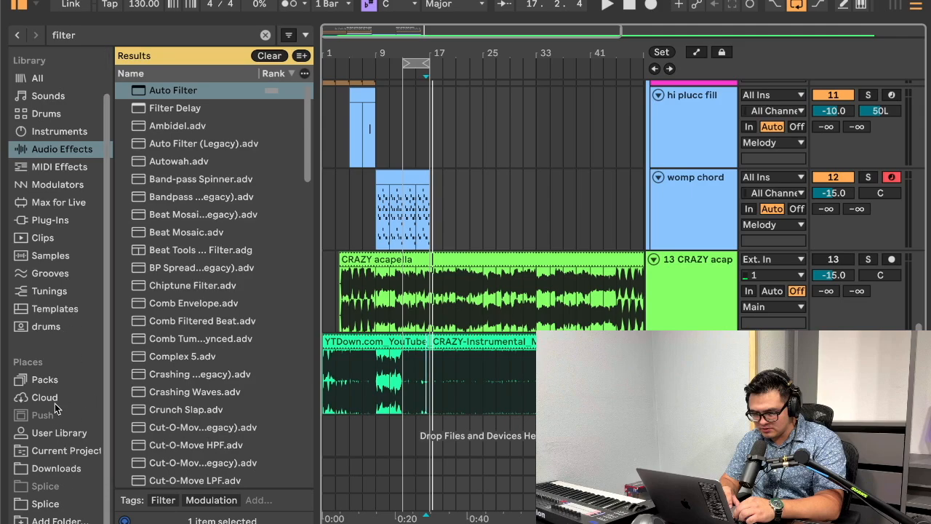
pyautogui.click(59, 434)
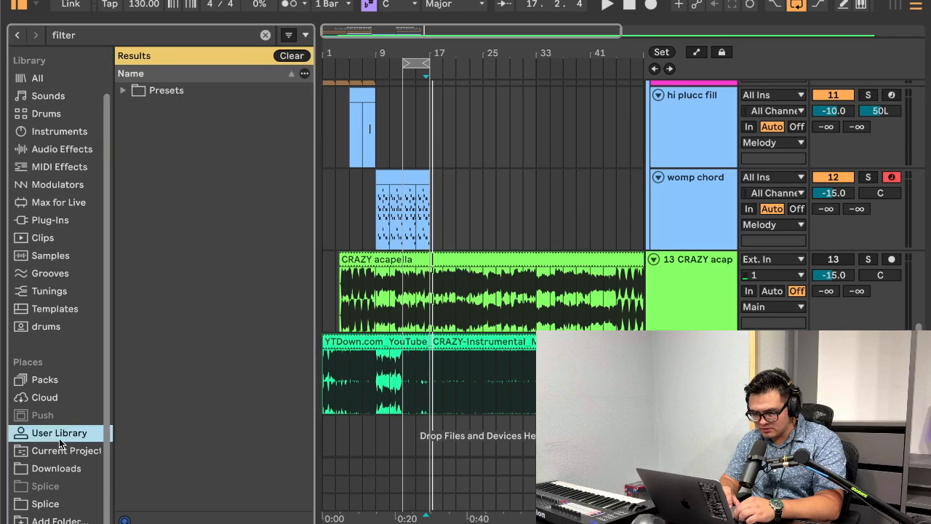
pyautogui.click(265, 35)
pyautogui.click(145, 321)
pyautogui.click(146, 303)
pyautogui.click(212, 321)
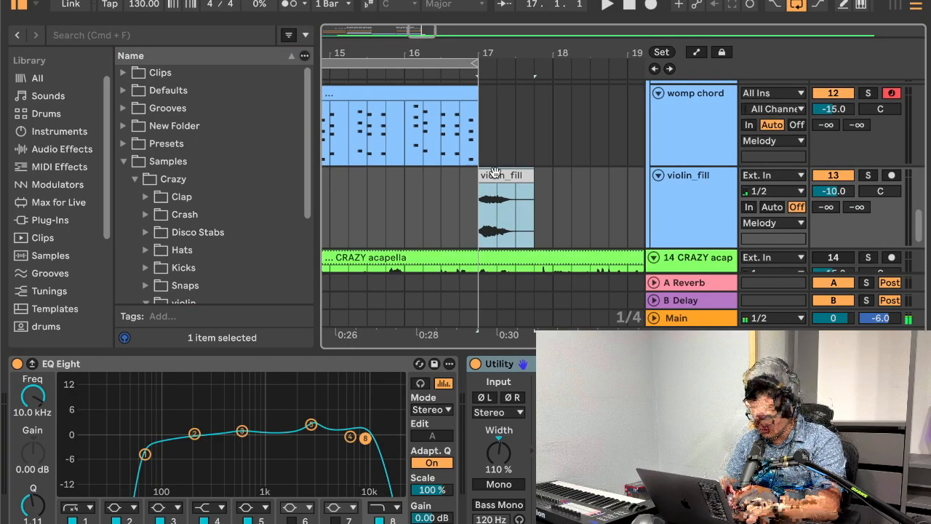
# Step: Move the violin_fill clip to start at 16.4 and play it with arrangement looping turned off
pyautogui.moveTo(499, 179); pyautogui.dragTo(497, 183)
pyautogui.press('space')
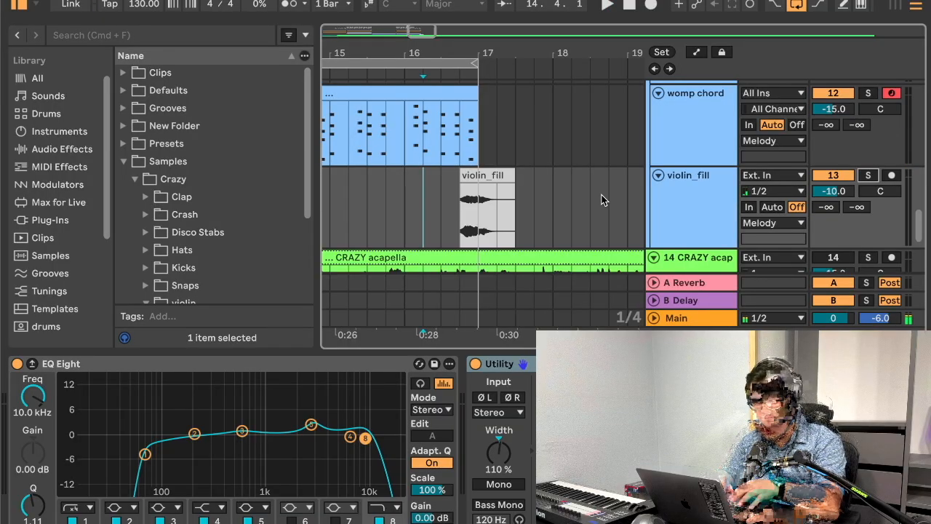
pyautogui.click(488, 179)
pyautogui.click(804, 5)
pyautogui.press('space')
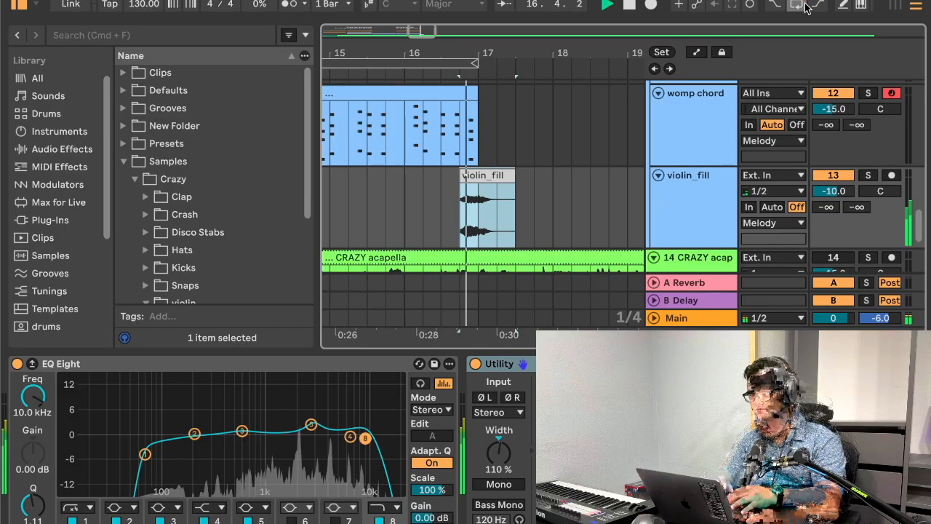
pyautogui.press('space')
# Step: Duplicate the arrangement of bars 13–16 across the tracks into bars 17–20
pyautogui.moveTo(446, 58); pyautogui.dragTo(445, 55)
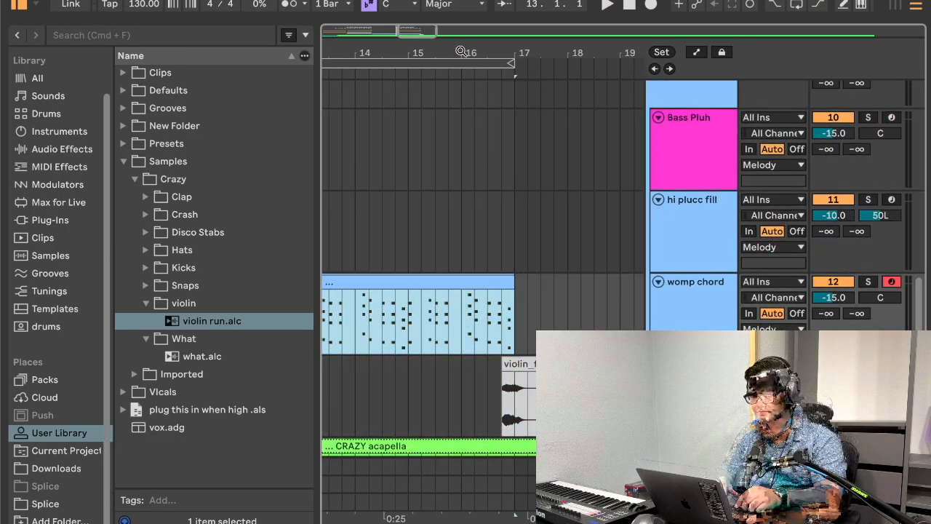
pyautogui.scroll(10, 494, 190)
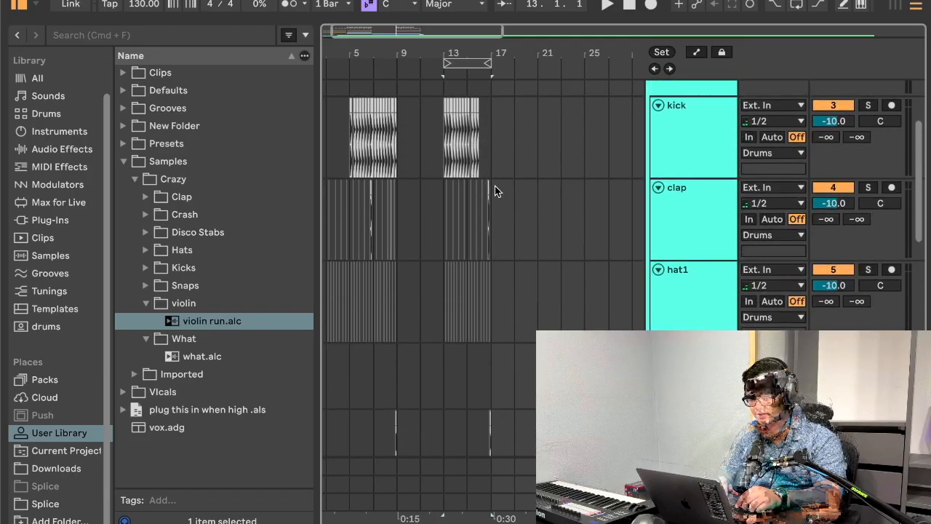
pyautogui.click(441, 200)
pyautogui.press('super+d')
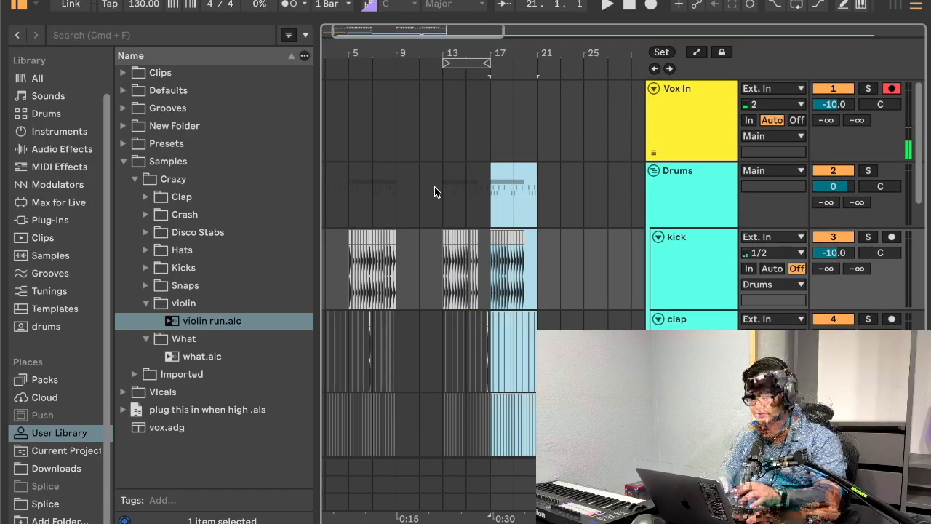
# Step: Replace the copied drums from bar 17 with a four-bar pattern whose kick runs through to bar 21
pyautogui.click(436, 187)
pyautogui.hscroll(2, 461, 212)
pyautogui.hscroll(2, 461, 212)
pyautogui.press('Delete')
pyautogui.moveTo(451, 161)
pyautogui.mouseDown()
pyautogui.moveTo(493, 162)
pyautogui.moveTo(430, 162)
pyautogui.mouseUp()
pyautogui.press('super+d')
pyautogui.click(429, 163)
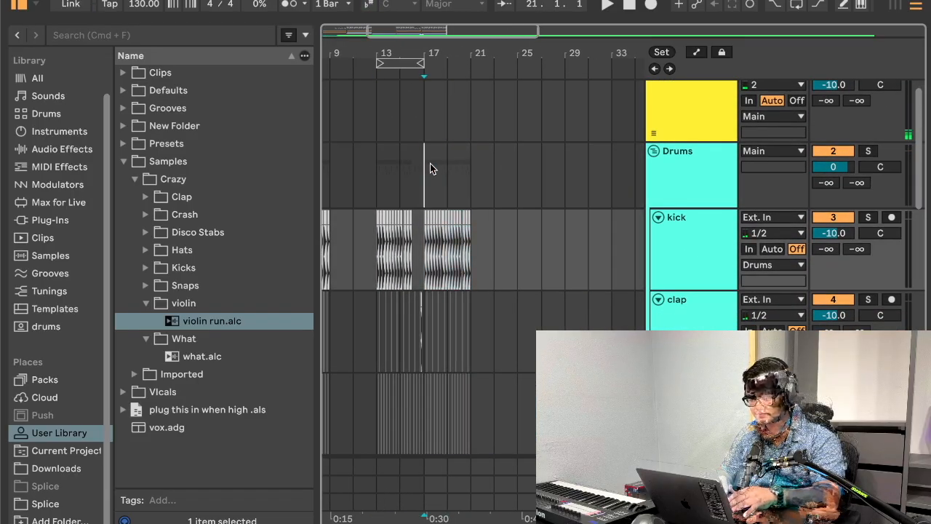
# Step: Play from bar 17 to hear the new section with drums, bass, womp chord and violin fill
pyautogui.press('space')
pyautogui.scroll(-1, 429, 163)
pyautogui.scroll(-12, 429, 163)
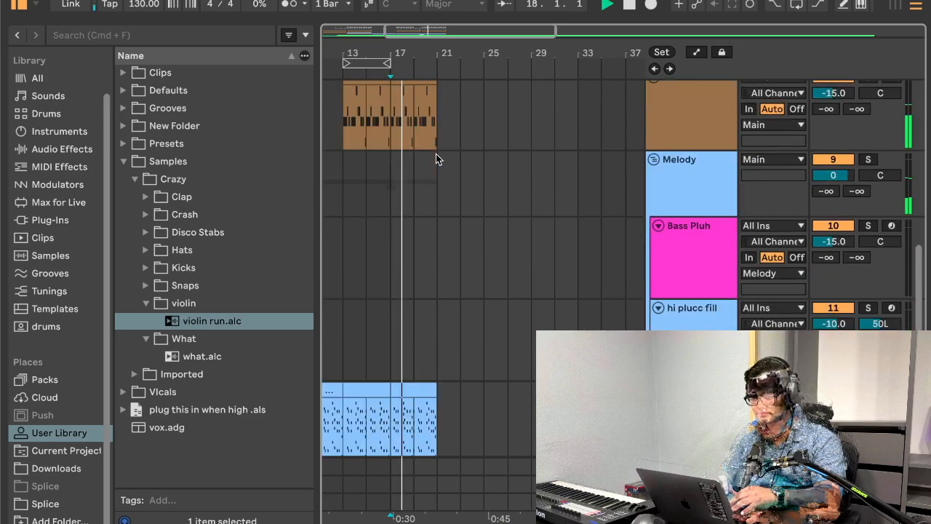
pyautogui.scroll(-2, 436, 155)
pyautogui.press('space')
pyautogui.press('space')
pyautogui.scroll(7, 499, 278)
pyautogui.hscroll(-2, 499, 279)
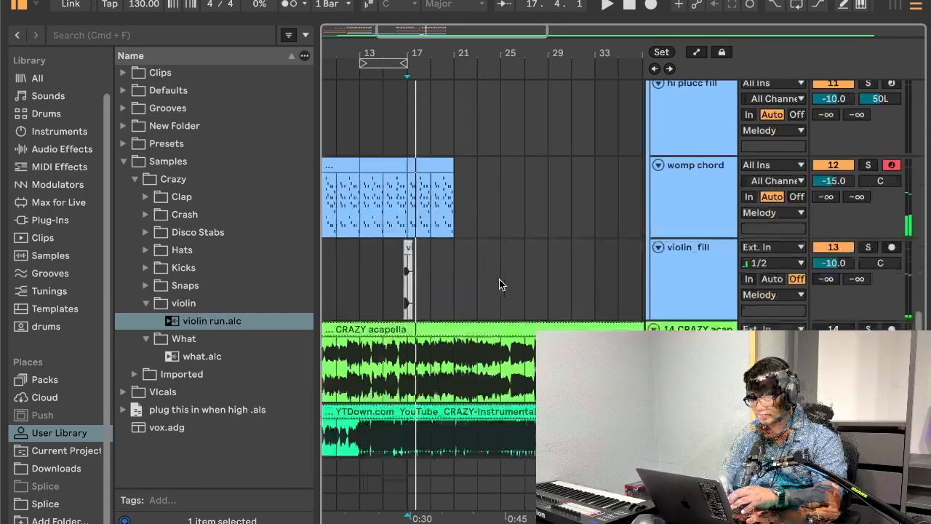
# Step: Delete the womp chord part from bars 17–20
pyautogui.scroll(-3, 499, 278)
pyautogui.click(515, 327)
pyautogui.press('Delete')
pyautogui.scroll(1, 418, 232)
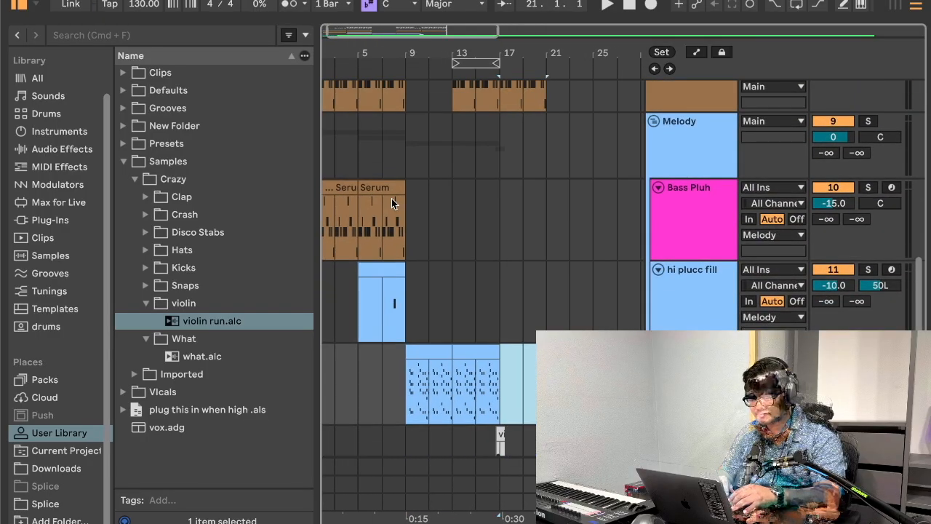
# Step: Copy the Serum bass clip from bars 5–8 of the Bass Pluh track to bar 17 on the same track
pyautogui.click(393, 185)
pyautogui.press('super+c')
pyautogui.click(500, 197)
pyautogui.press('super+v')
# Step: Play the transition from bar 12 into bar 17 while checking the drums, bass, melody and sample tracks
pyautogui.click(431, 198)
pyautogui.press('space')
pyautogui.scroll(10, 473, 178)
pyautogui.hscroll(2, 504, 235)
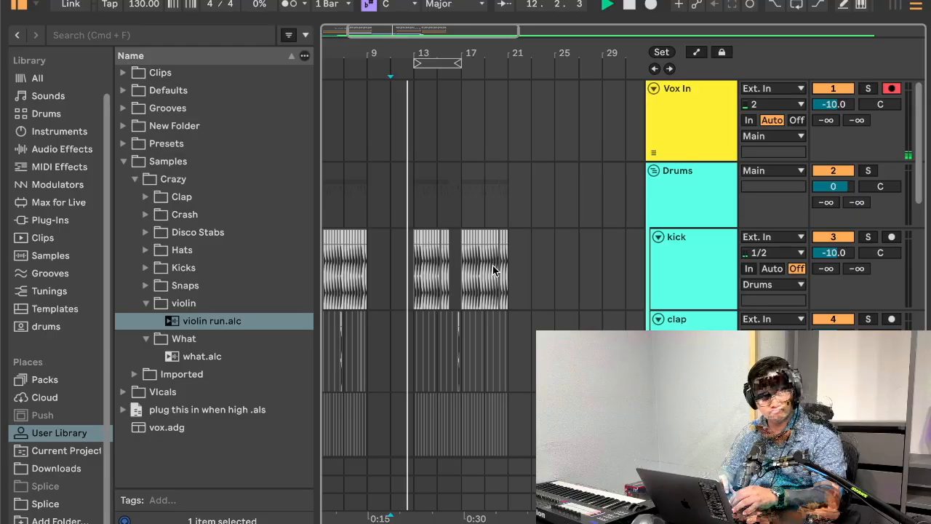
pyautogui.scroll(-5, 492, 264)
pyautogui.hscroll(1, 493, 265)
pyautogui.moveTo(438, 56); pyautogui.dragTo(469, 113)
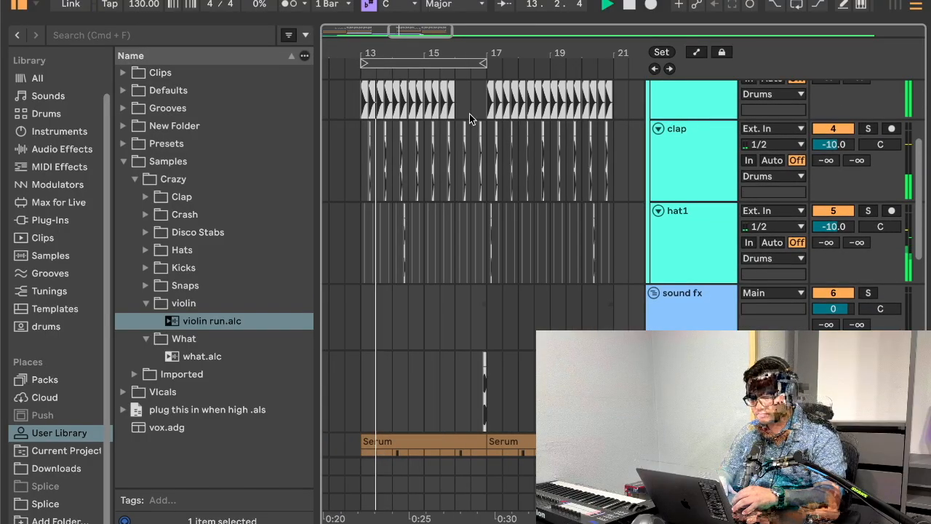
pyautogui.scroll(-5, 499, 228)
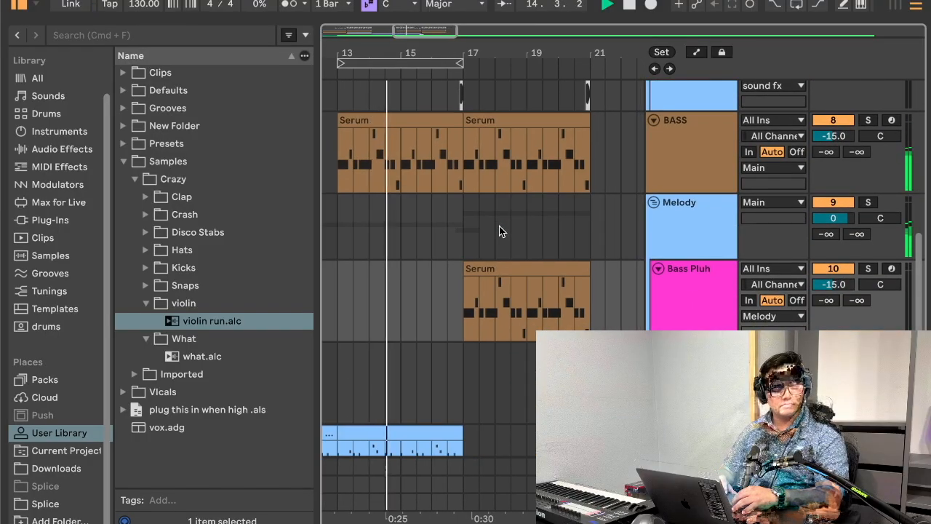
pyautogui.scroll(-5, 499, 231)
pyautogui.scroll(-3, 499, 226)
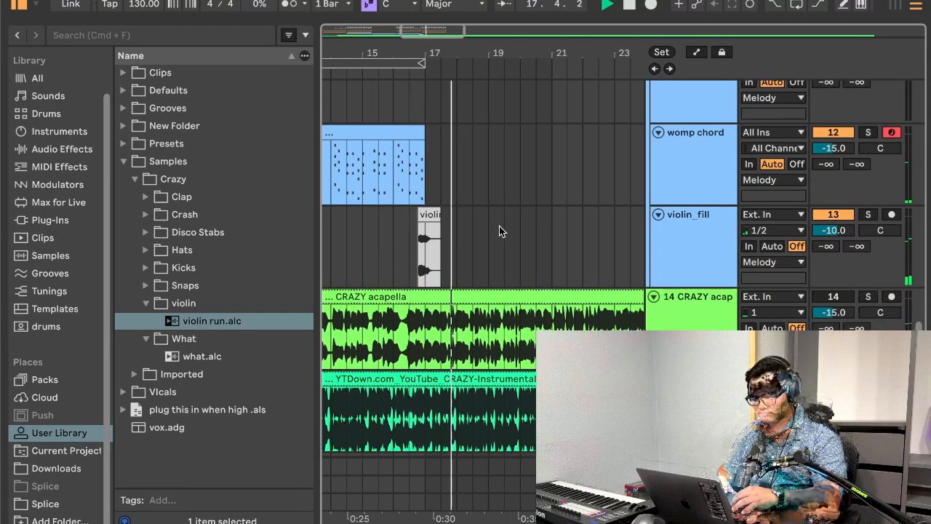
# Step: Listen to the reference instrumental from bar 17 on its own
pyautogui.click(20, 5)
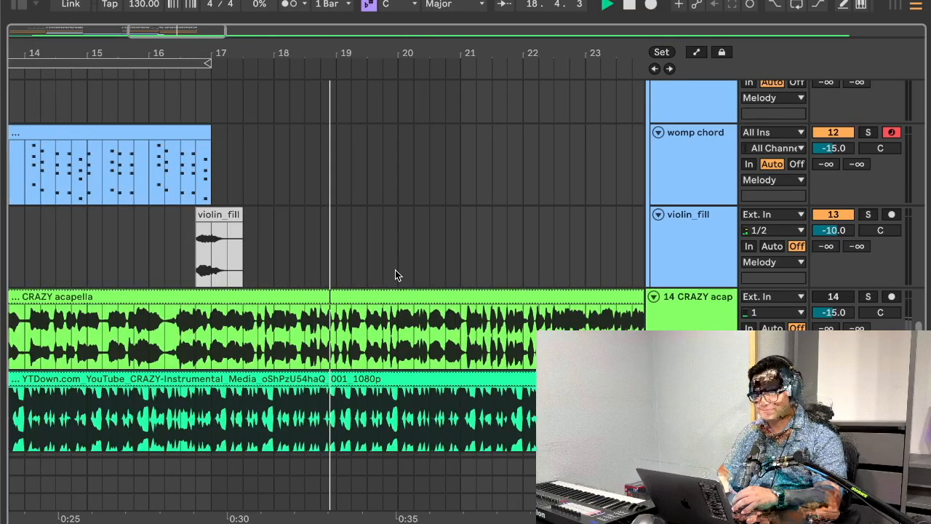
pyautogui.scroll(-2, 395, 270)
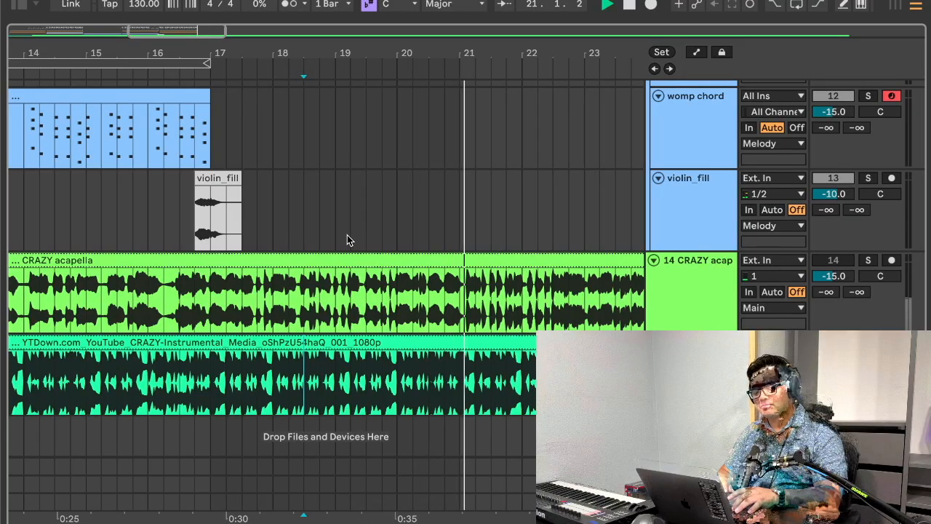
pyautogui.press('space')
pyautogui.click(224, 379)
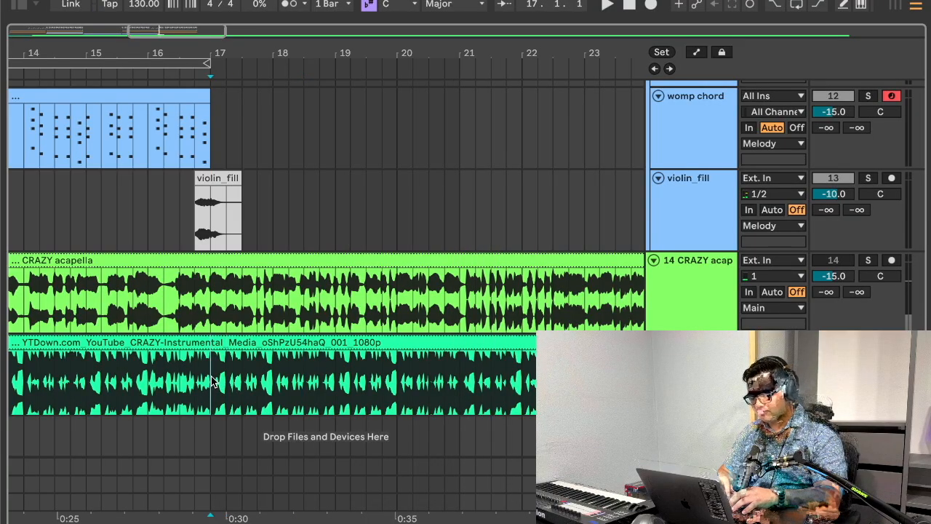
pyautogui.press('space')
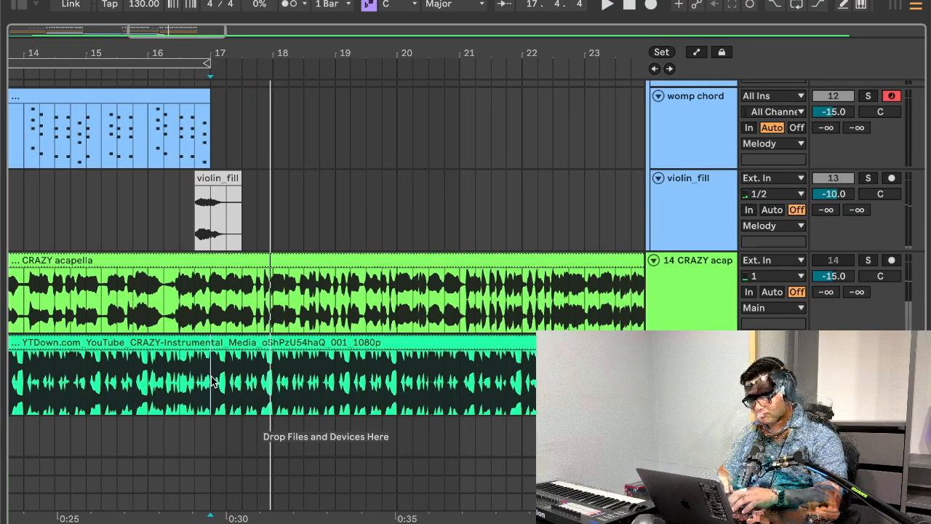
# Step: Bring back the sample browser, collapse the violin and What folders, and open the Hats folder
pyautogui.scroll(10, 211, 381)
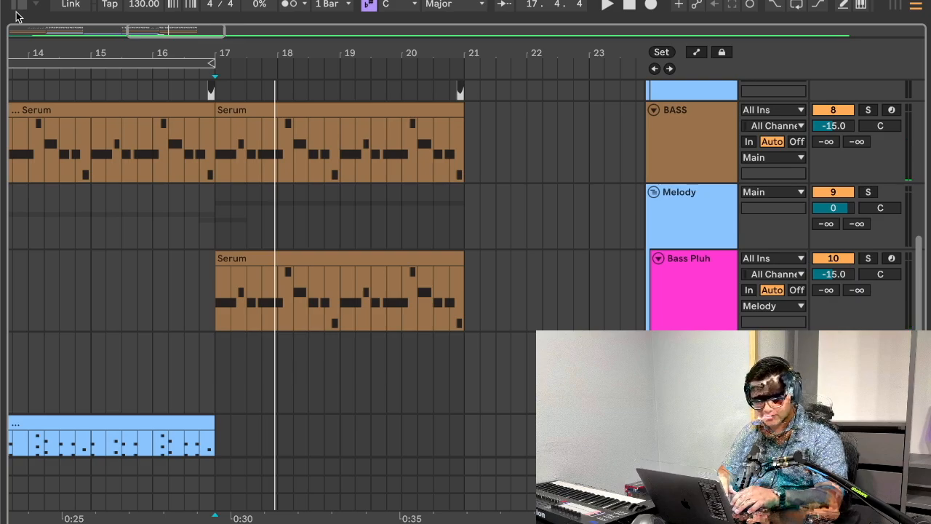
pyautogui.click(18, 7)
pyautogui.click(211, 356)
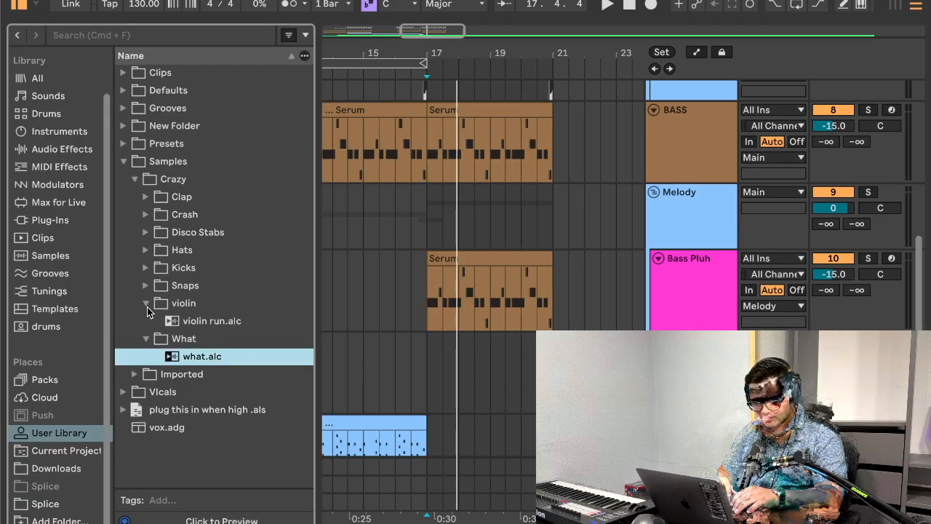
pyautogui.click(147, 306)
pyautogui.click(144, 322)
pyautogui.click(144, 250)
# Step: Add a hat2 audio track below hat1 in the Drums group and place the TA_MK_HAT_1 sample on it
pyautogui.scroll(10, 513, 320)
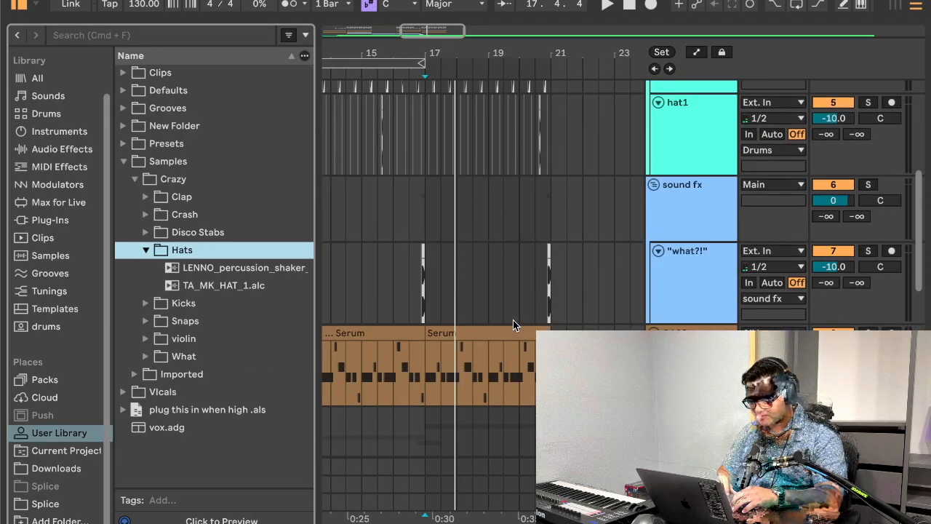
pyautogui.click(555, 305)
pyautogui.press('super+t')
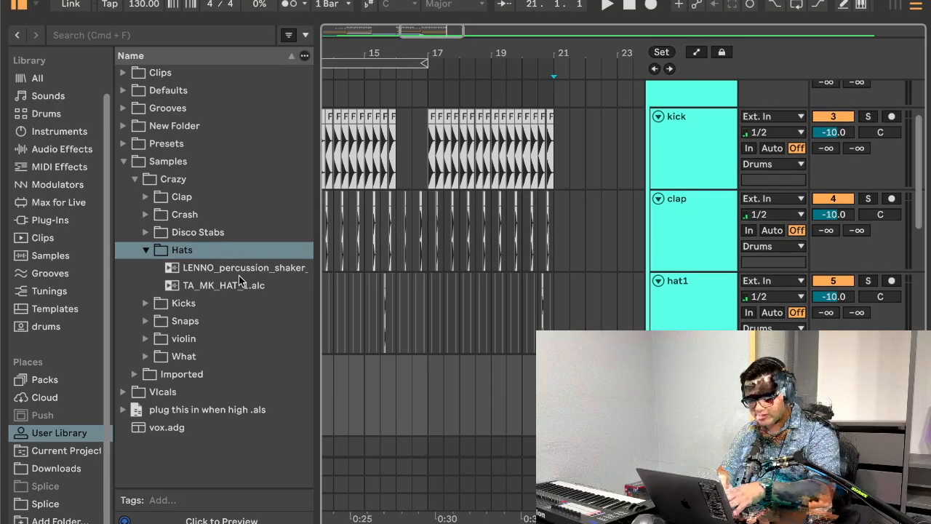
pyautogui.click(212, 289)
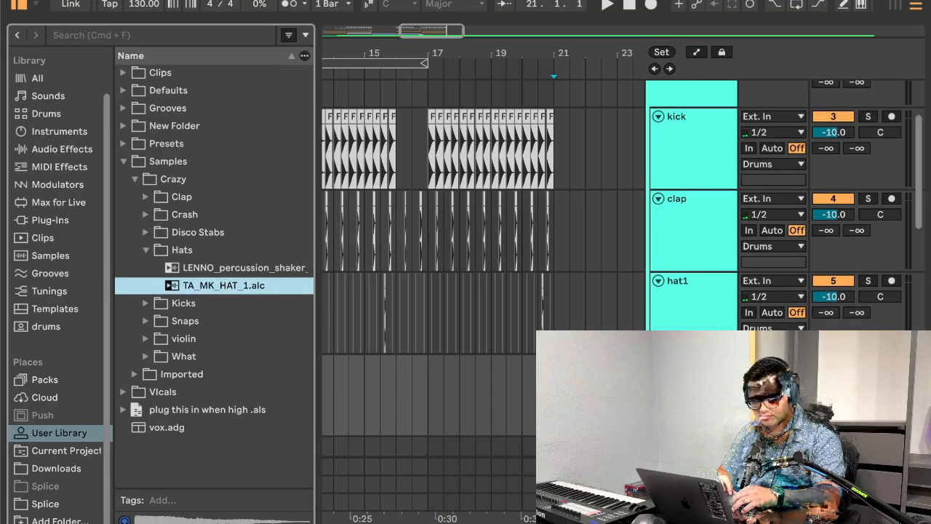
pyautogui.moveTo(197, 285); pyautogui.dragTo(527, 385)
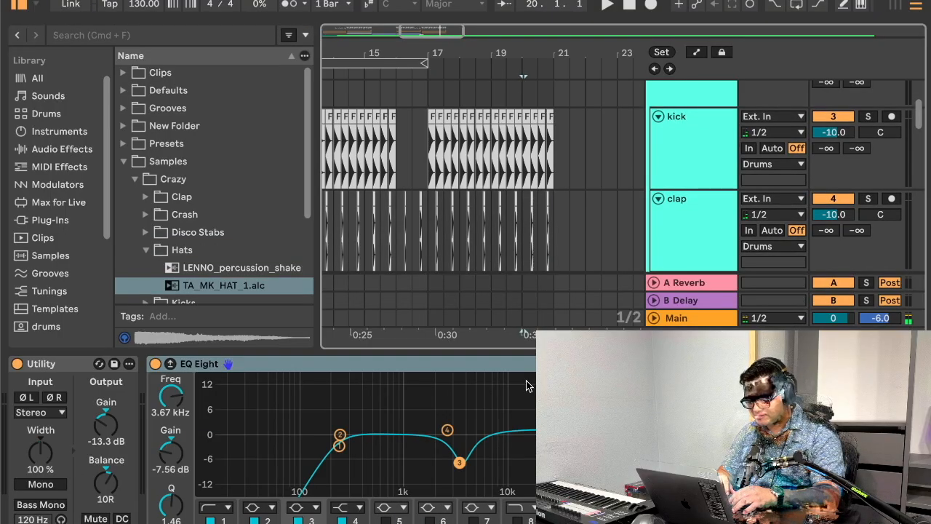
pyautogui.scroll(-5, 488, 262)
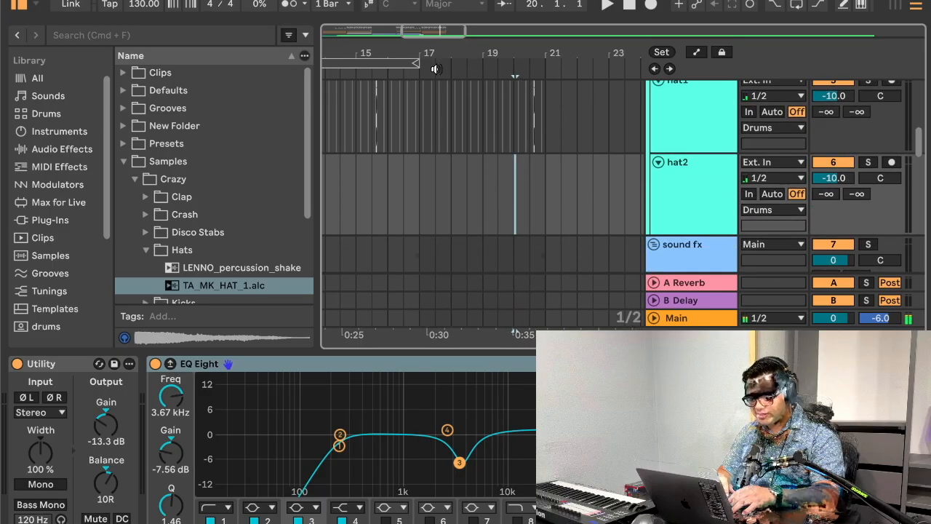
# Step: Move the hat2 hit to the off-beat at 17.1.3 and repeat it on every beat through bar 21
pyautogui.scroll(3, 422, 54)
pyautogui.hotkey('ctrl', 'd')
pyautogui.hotkey('ctrl', 'd')
pyautogui.hotkey('ctrl', 'd')
pyautogui.hotkey('ctrl', 'd')
pyautogui.hotkey('ctrl', 'd')
pyautogui.hotkey('ctrl', 'd')
pyautogui.hotkey('ctrl', 'd')
pyautogui.hotkey('ctrl', 'd')
pyautogui.hotkey('ctrl', 'd')
pyautogui.hotkey('ctrl', 'd')
pyautogui.hotkey('ctrl', 'd')
pyautogui.hotkey('ctrl', 'd')
pyautogui.hotkey('ctrl', 'd')
pyautogui.hotkey('ctrl', 'd')
pyautogui.hotkey('ctrl', 'd')
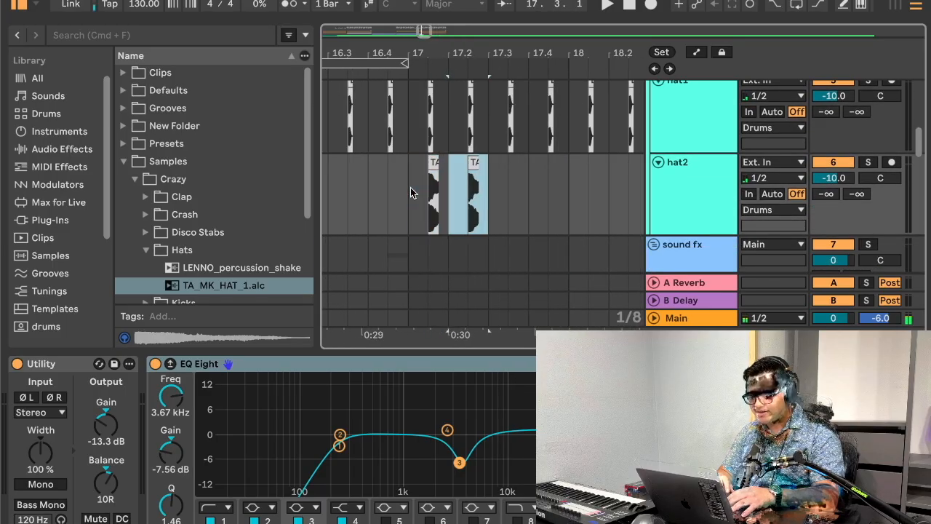
pyautogui.hotkey('ctrl', 'd')
pyautogui.hotkey('ctrl', 'd')
pyautogui.hotkey('ctrl', 'd')
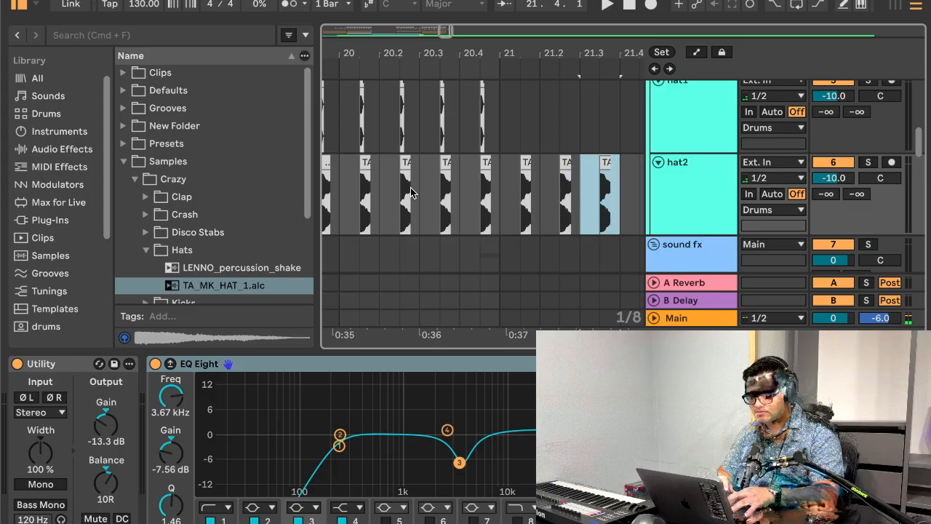
pyautogui.hscroll(-10, 489, 189)
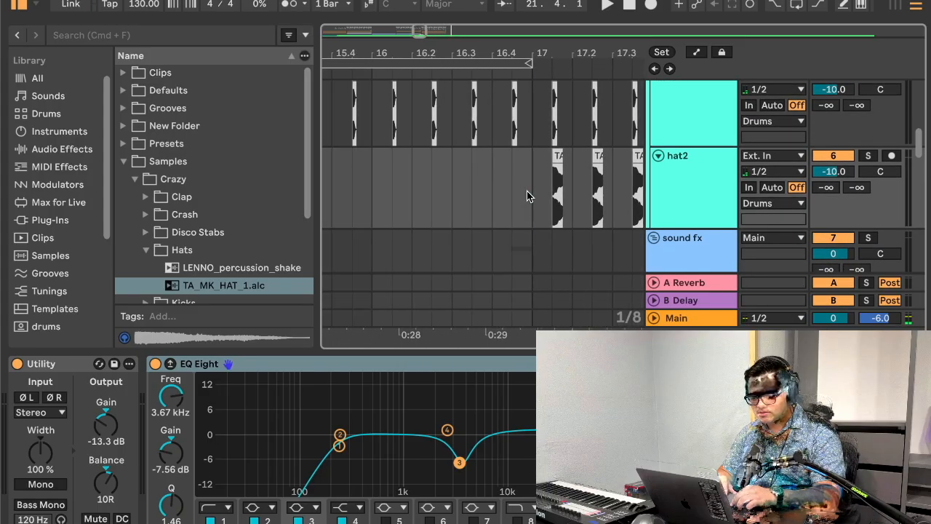
# Step: Lengthen the first hat2 clip to about midway between 17.1.4 and 17.2, with a fade-out on its tail, and audition it
pyautogui.press('space')
pyautogui.scroll(10, 432, 116)
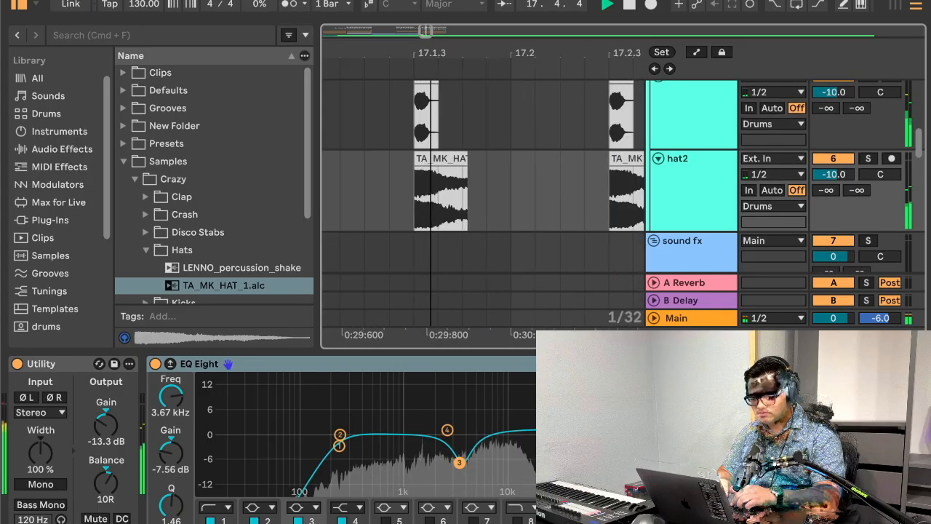
pyautogui.press('space')
pyautogui.moveTo(490, 158); pyautogui.dragTo(529, 157)
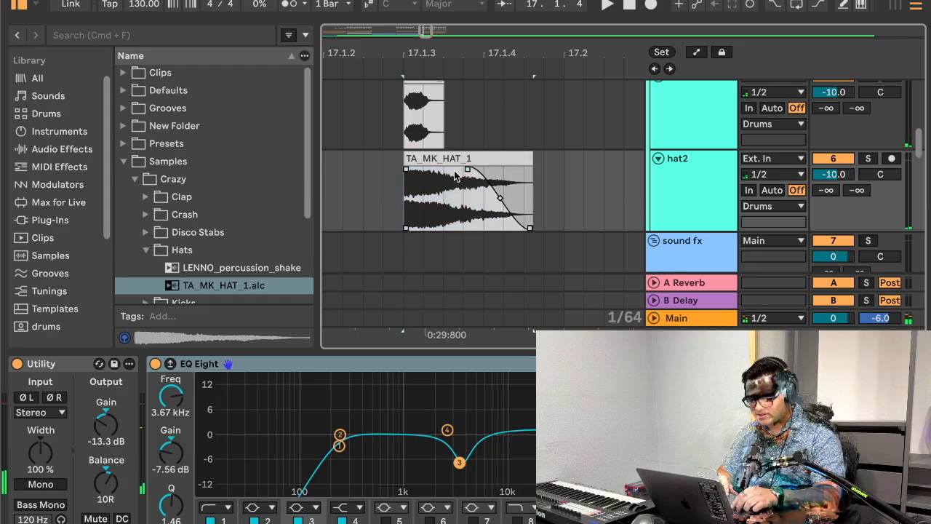
pyautogui.press('space')
pyautogui.scroll(-5, 395, 52)
pyautogui.press('space')
# Step: Replace the remaining short hat2 hits with copies of the lengthened clip on every off-beat through bar 20
pyautogui.press('super+c')
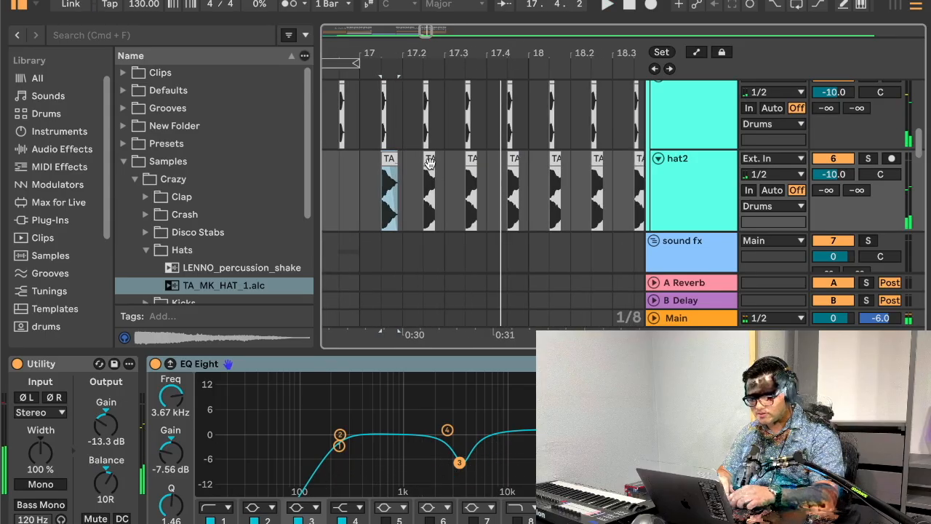
pyautogui.click(431, 161)
pyautogui.press('super+v')
pyautogui.scroll(-5, 489, 58)
pyautogui.moveTo(417, 190); pyautogui.dragTo(560, 202)
pyautogui.press('Delete')
pyautogui.press('super+d')
pyautogui.press('super+d')
pyautogui.press('super+d')
pyautogui.press('super+d')
pyautogui.press('super+d')
pyautogui.press('super+d')
pyautogui.press('super+d')
pyautogui.press('super+d')
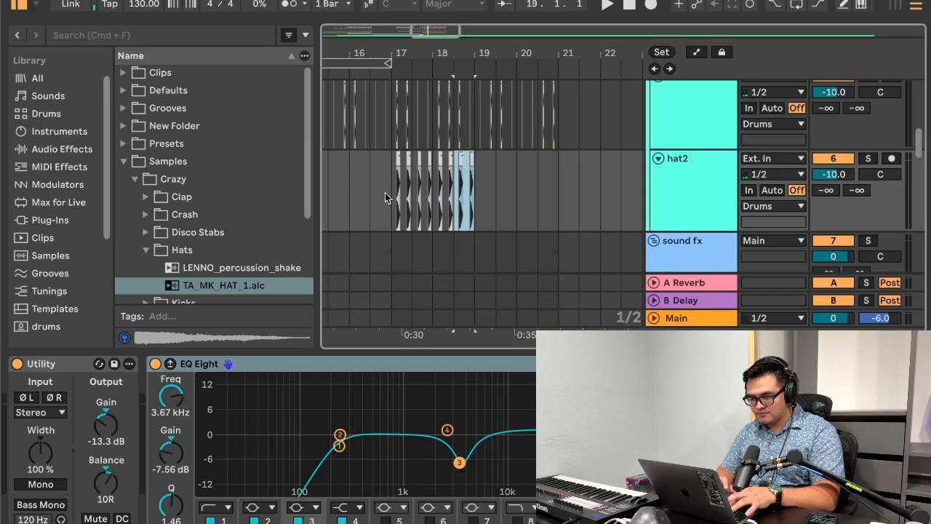
# Step: During playback from bar 17, reset the hat2 Utility balance to center and pan the hat2 track to 10R instead
pyautogui.press('space')
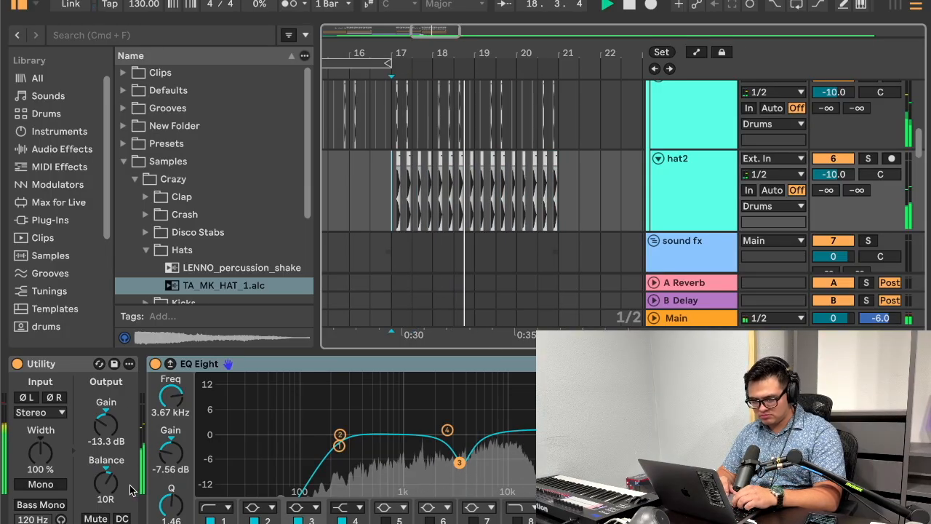
pyautogui.click(55, 365)
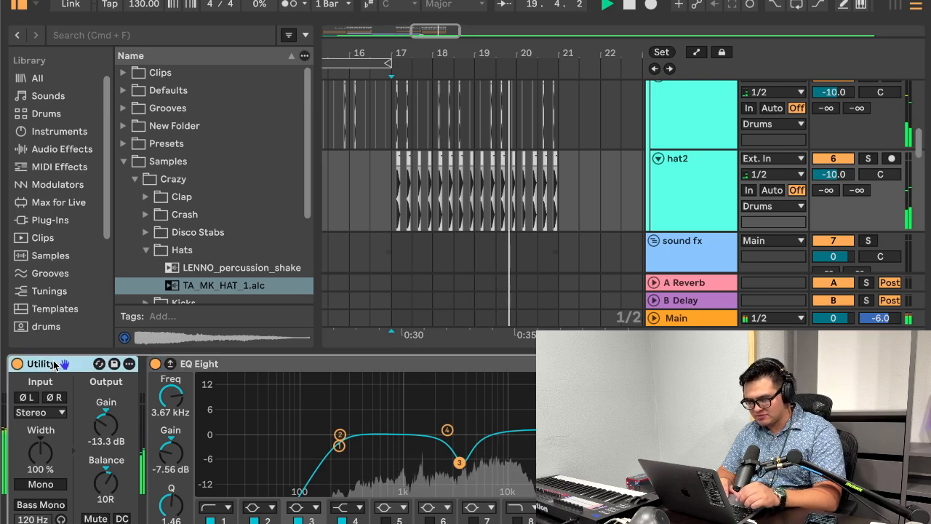
pyautogui.doubleClick(107, 491)
pyautogui.moveTo(881, 174); pyautogui.dragTo(887, 176)
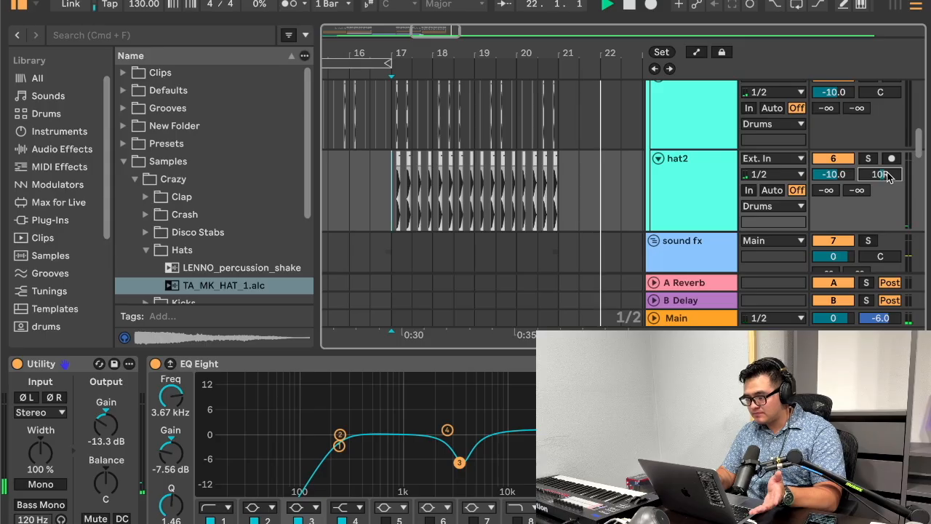
# Step: Loop bars 17–20 around the hat2 clips and select the hat2 track
pyautogui.click(556, 209)
pyautogui.press('super+l')
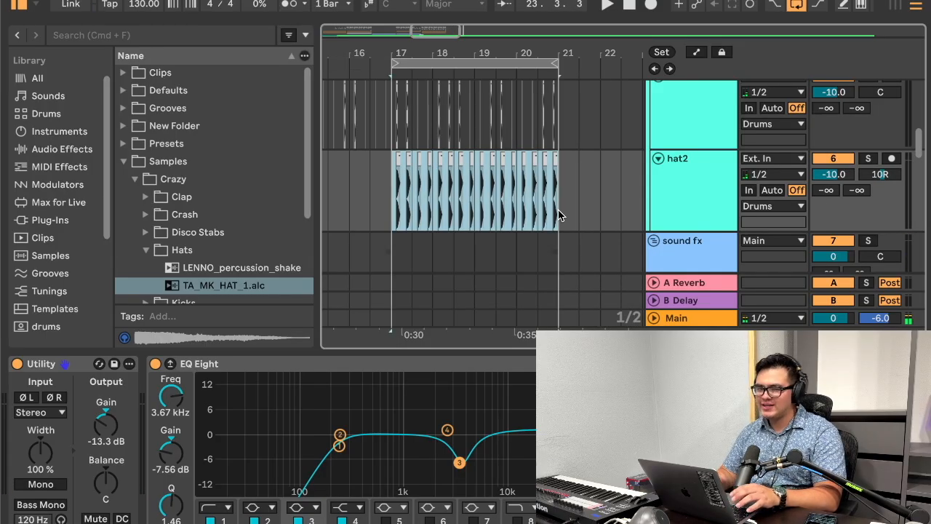
pyautogui.click(693, 129)
pyautogui.click(692, 213)
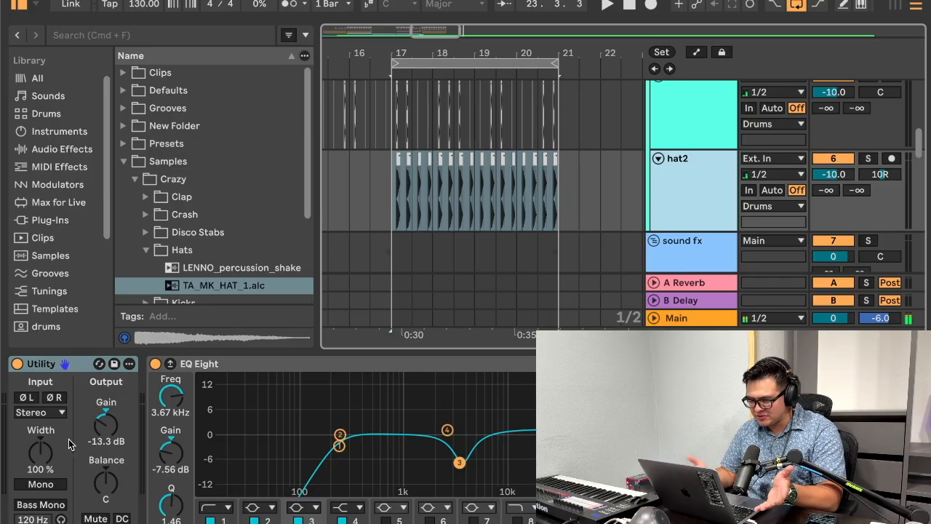
pyautogui.click(891, 175)
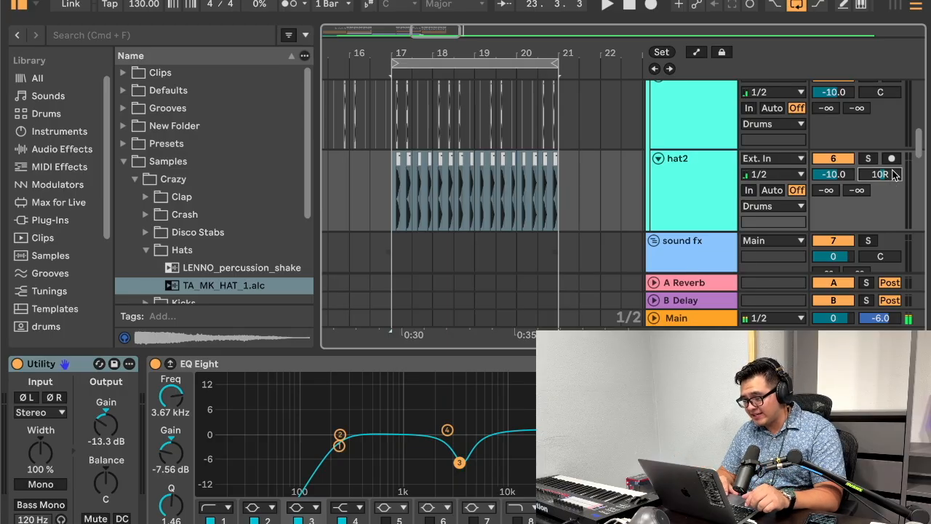
pyautogui.scroll(-5, 841, 215)
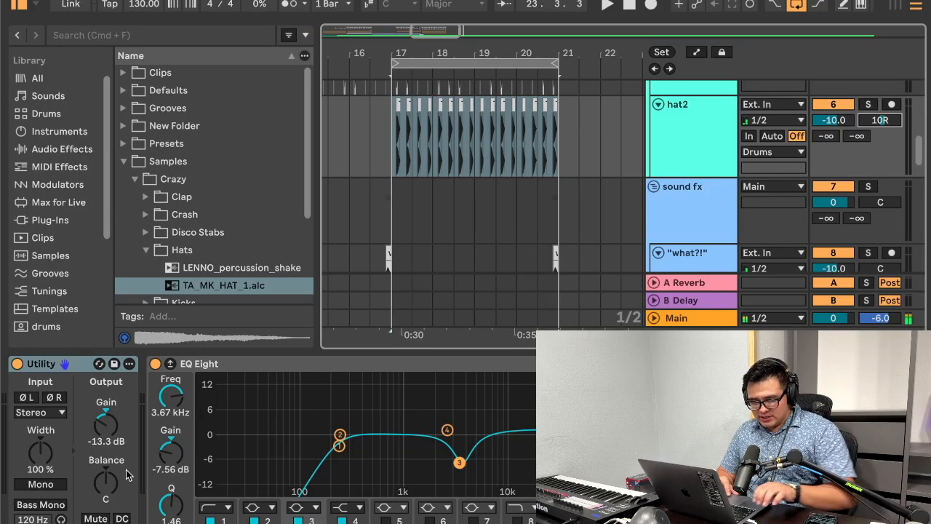
pyautogui.moveTo(105, 431); pyautogui.dragTo(105, 427)
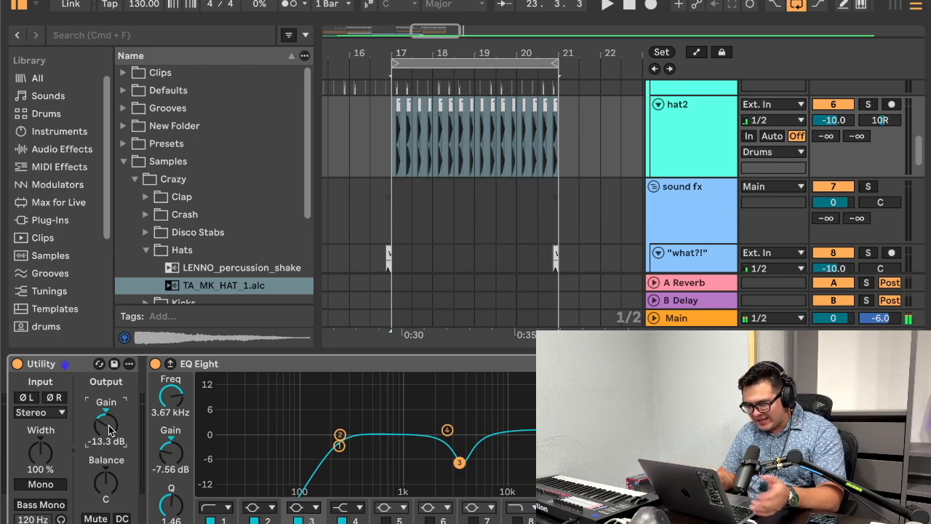
# Step: Lower the clip gain of all 16 hat2 clips to -13.0 dB in the clip settings
pyautogui.doubleClick(399, 102)
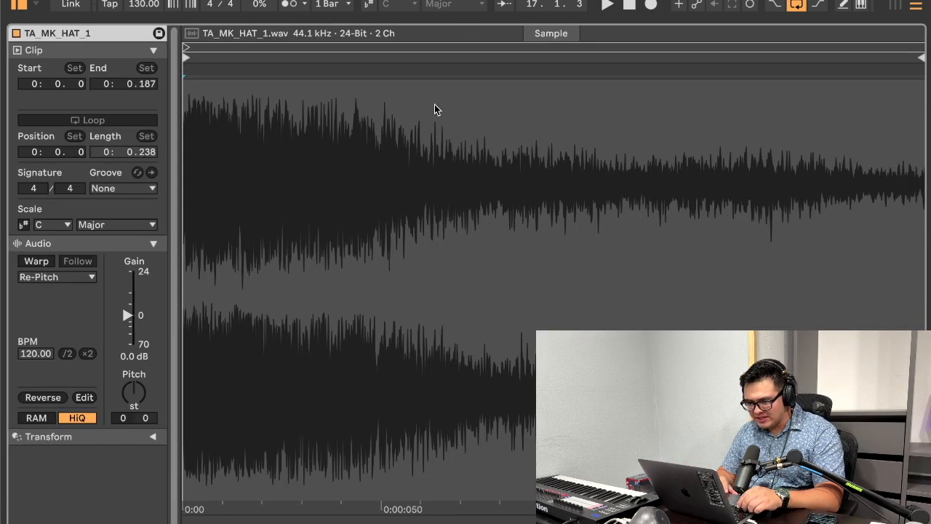
pyautogui.moveTo(529, 22); pyautogui.dragTo(533, 175)
pyautogui.keyDown('shift'); pyautogui.click(571, 87); pyautogui.keyUp('shift')
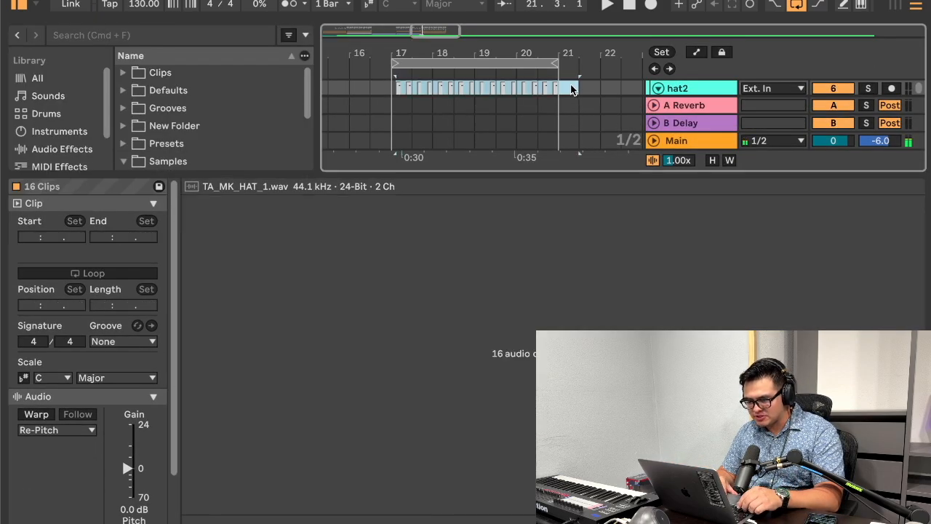
pyautogui.moveTo(122, 472); pyautogui.dragTo(125, 480)
pyautogui.press('alt+super+l')
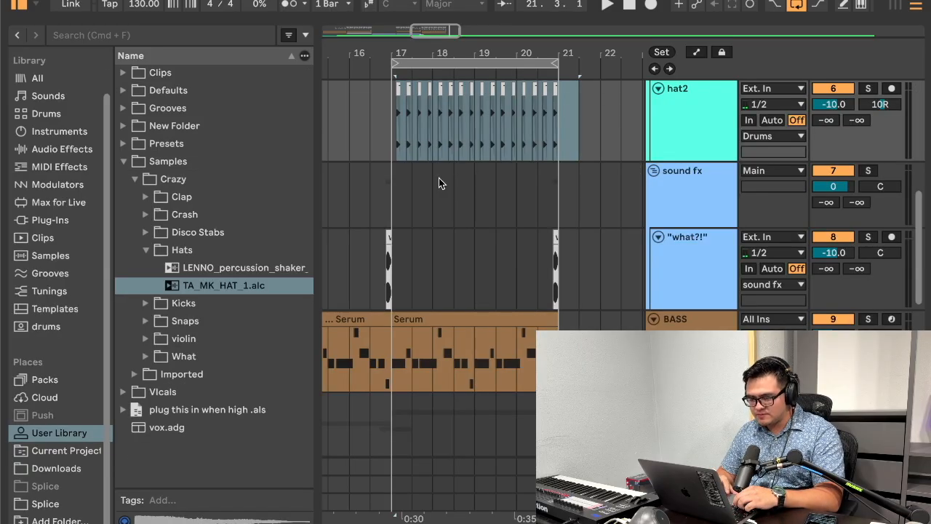
# Step: Set the clip gain of all 16 hat2 clips to exactly -13.3 dB
pyautogui.doubleClick(397, 89)
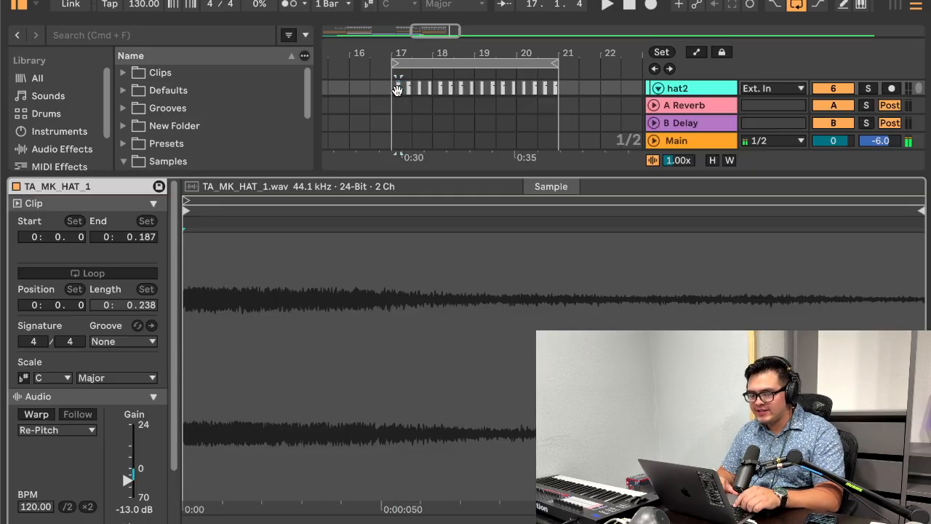
pyautogui.keyDown('shift'); pyautogui.click(581, 97); pyautogui.keyUp('shift')
pyautogui.click(130, 476)
pyautogui.write('-13.3')
pyautogui.press('Return')
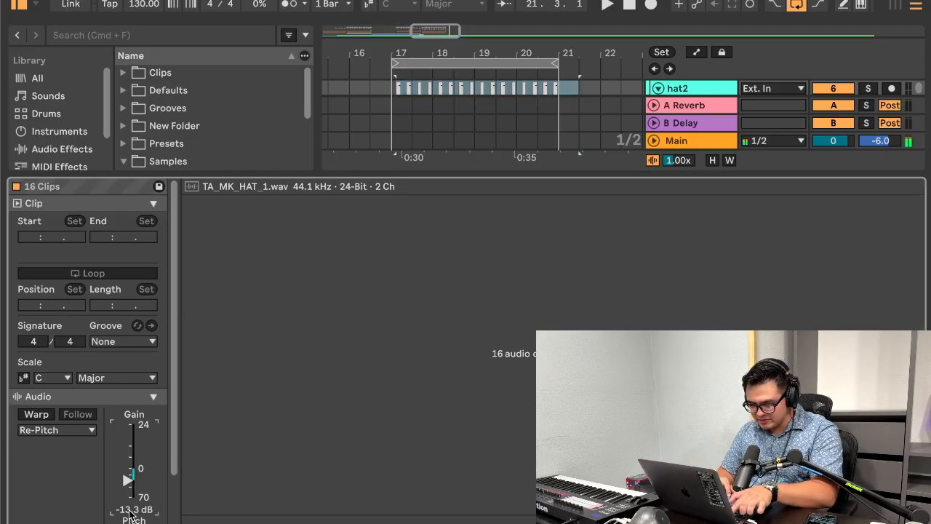
# Step: Play the loop from bar 17 and show the hat2 track's device chain
pyautogui.doubleClick(441, 176)
pyautogui.click(386, 139)
pyautogui.press('space')
pyautogui.scroll(2, 415, 140)
pyautogui.doubleClick(685, 171)
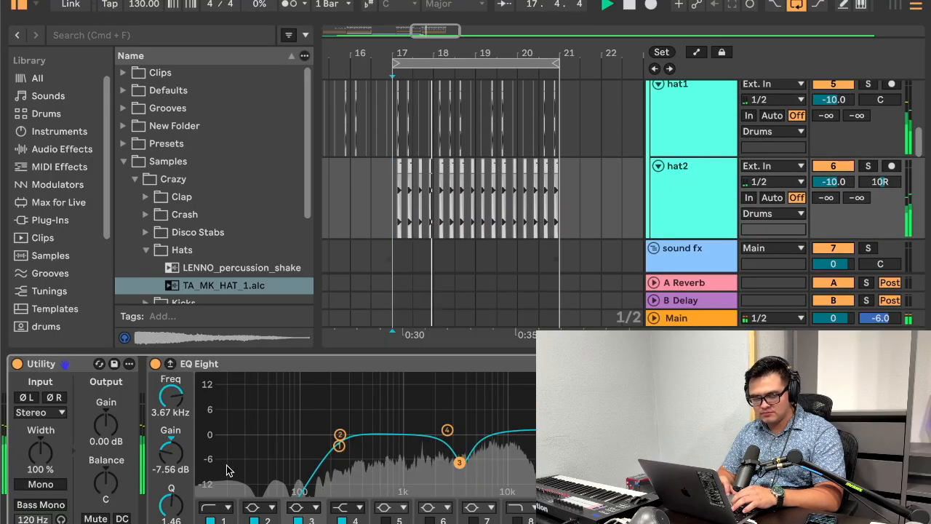
# Step: During playback, try removing the hat2 Utility, undo that, and audition its stereo width at 400% before resetting it to 100%
pyautogui.click(70, 368)
pyautogui.press('Delete')
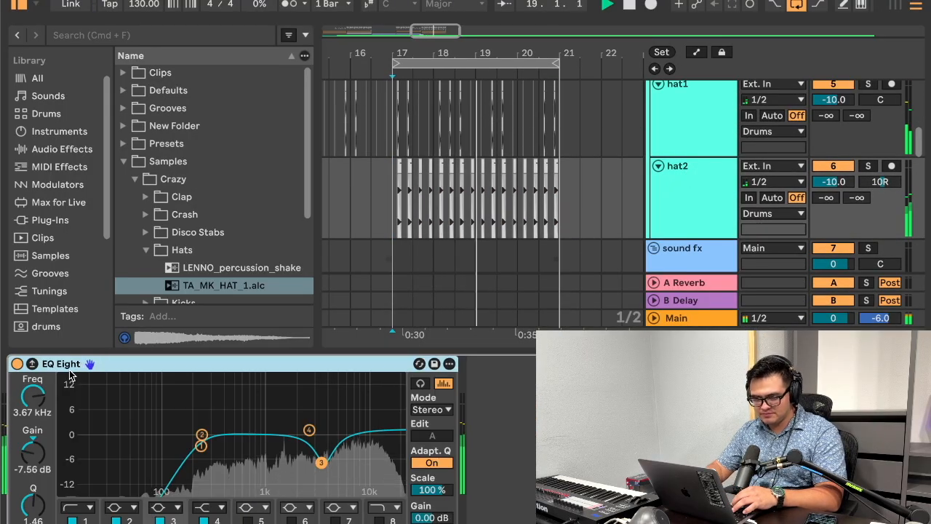
pyautogui.press('super+z')
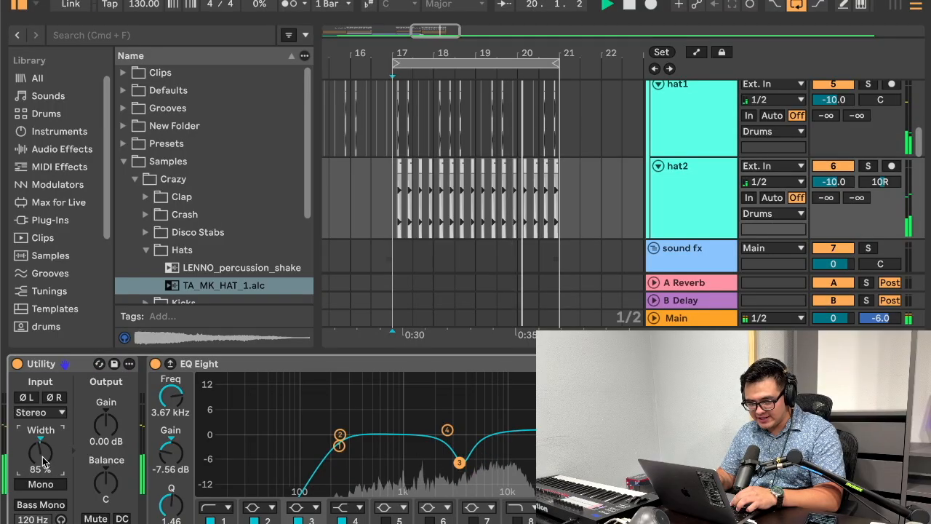
pyautogui.moveTo(42, 456); pyautogui.dragTo(42, 415)
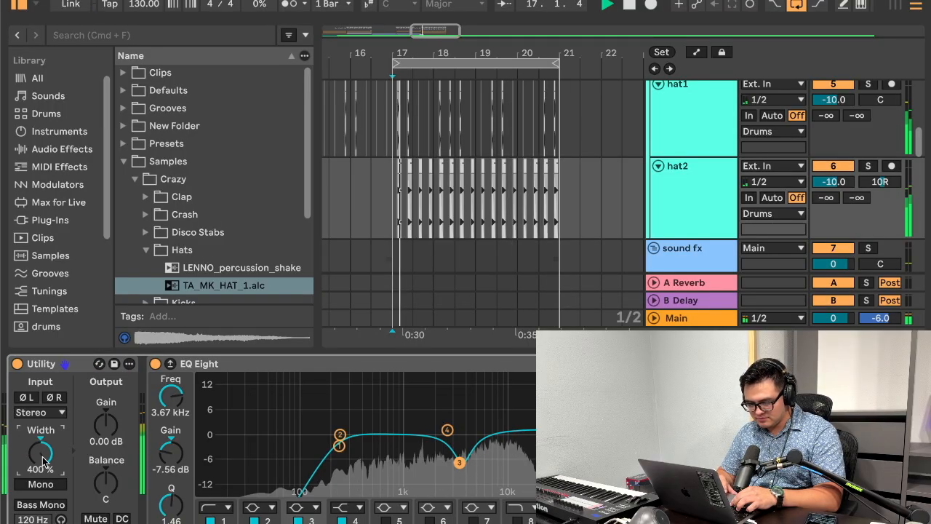
pyautogui.doubleClick(42, 460)
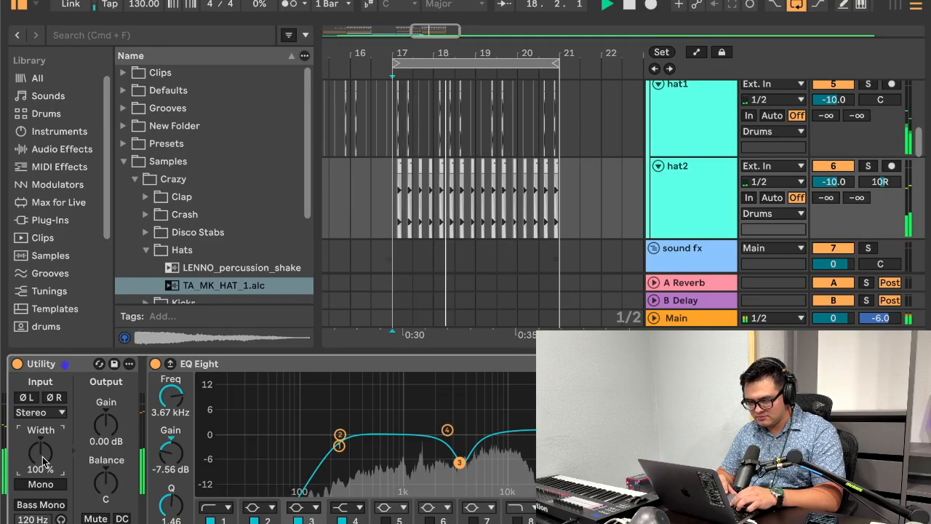
# Step: Delete the Utility device from the hat2 track
pyautogui.click(42, 364)
pyautogui.press('Delete')
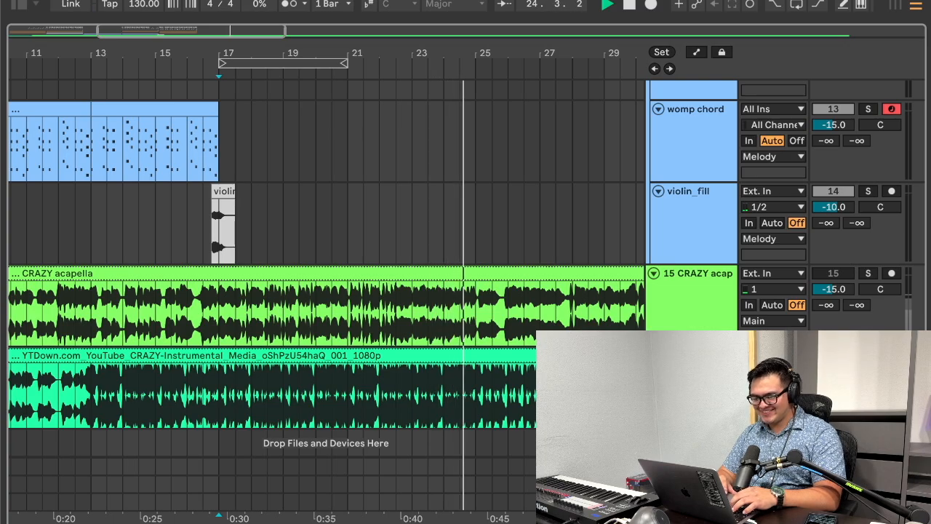
# Step: Duplicate the clips of bars 17–20 across the drum, sound fx, bass and melody tracks to start at bar 21
pyautogui.scroll(10, 370, 244)
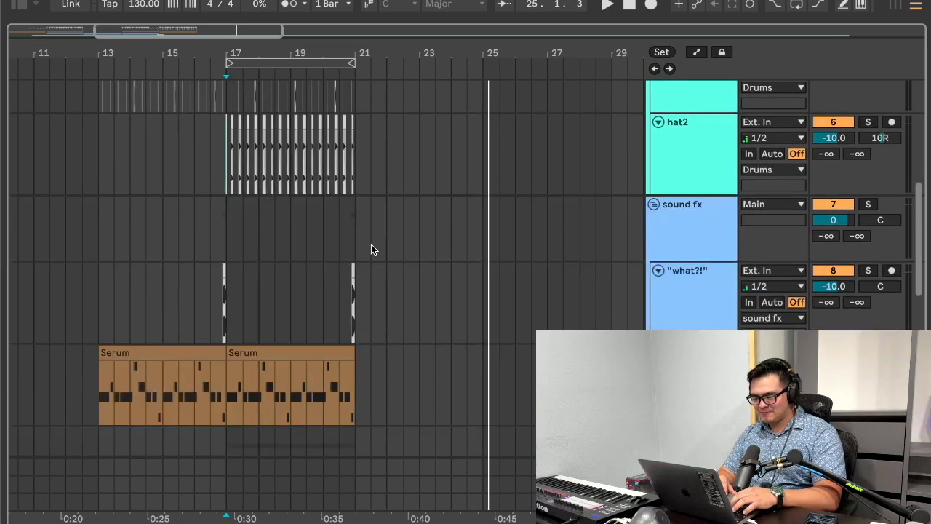
pyautogui.scroll(-4, 367, 306)
pyautogui.scroll(6, 360, 353)
pyautogui.click(233, 191)
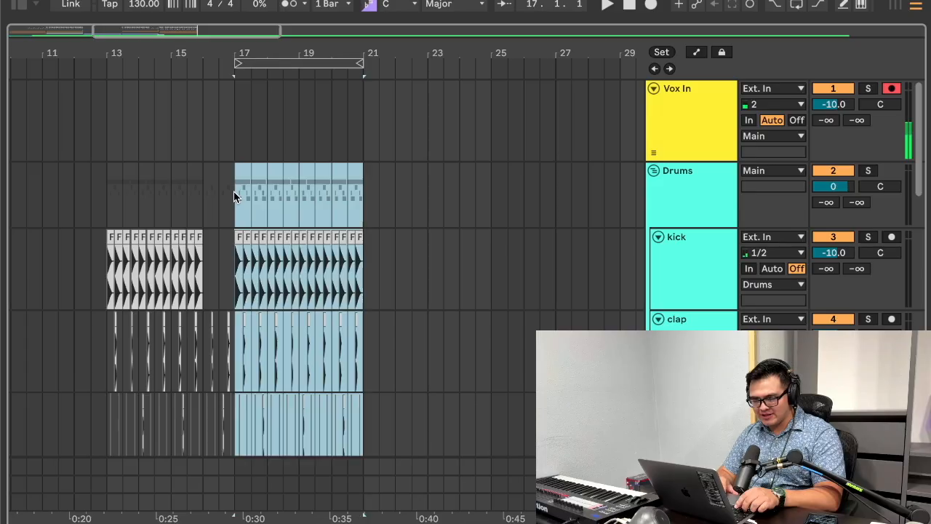
pyautogui.press('super+d')
# Step: Play from bar 17 and delete the duplicated Bass Pluh clip in bars 21–24
pyautogui.click(234, 193)
pyautogui.press('space')
pyautogui.scroll(-10, 306, 216)
pyautogui.scroll(2, 306, 216)
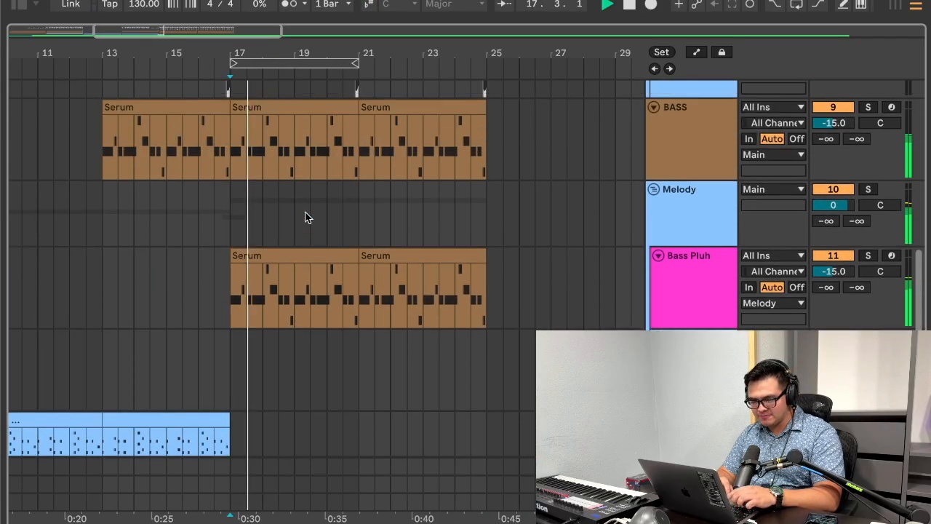
pyautogui.click(417, 254)
pyautogui.press('Delete')
pyautogui.scroll(8, 429, 298)
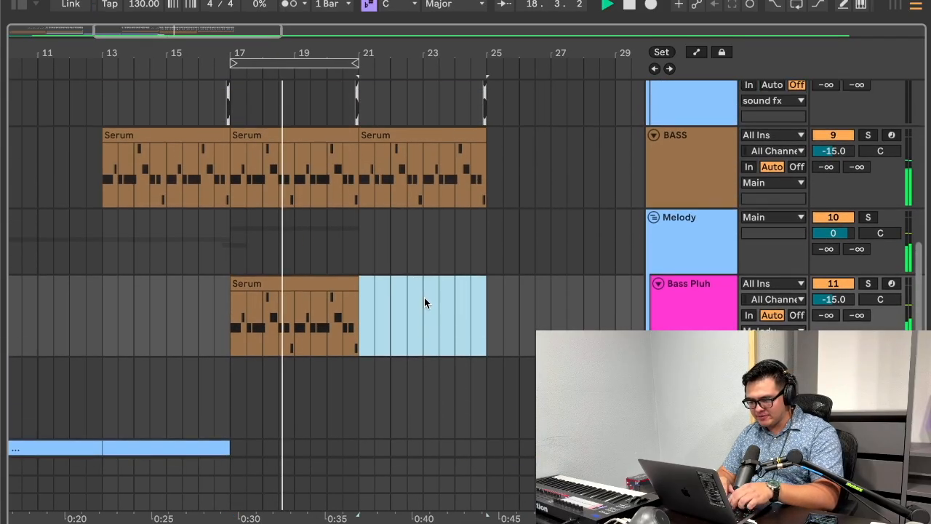
# Step: Insert a MIDI track below Bass Pluh and copy the Bass Pluh clip onto it at bar 21
pyautogui.scroll(-6, 437, 298)
pyautogui.click(401, 141)
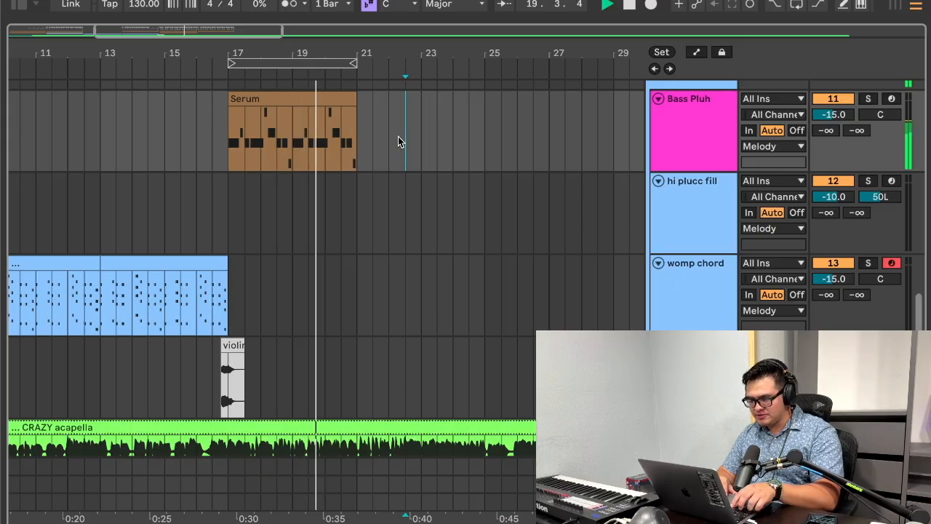
pyautogui.press('super+shift+t')
pyautogui.moveTo(305, 104); pyautogui.dragTo(420, 215)
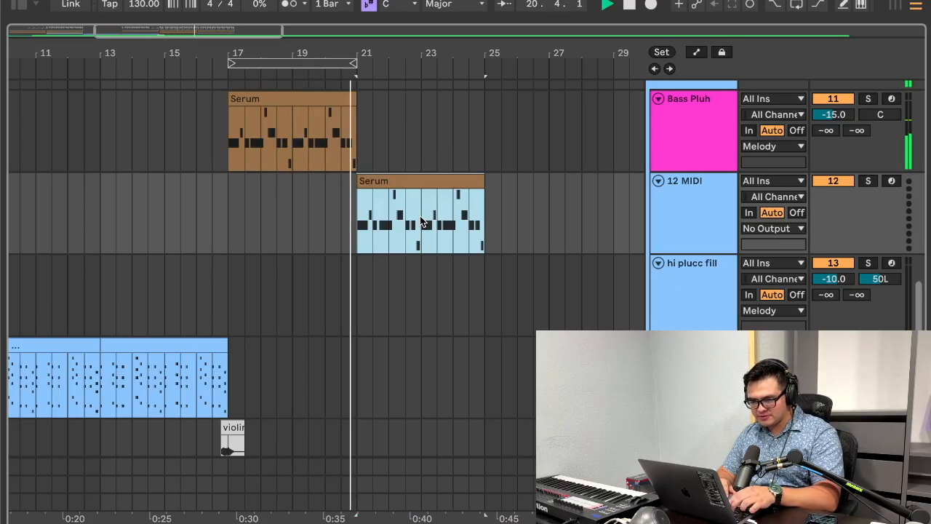
# Step: Loop bars 21–24, search the plug-ins for "serum" and load Serum onto the new MIDI track 12
pyautogui.click(694, 201)
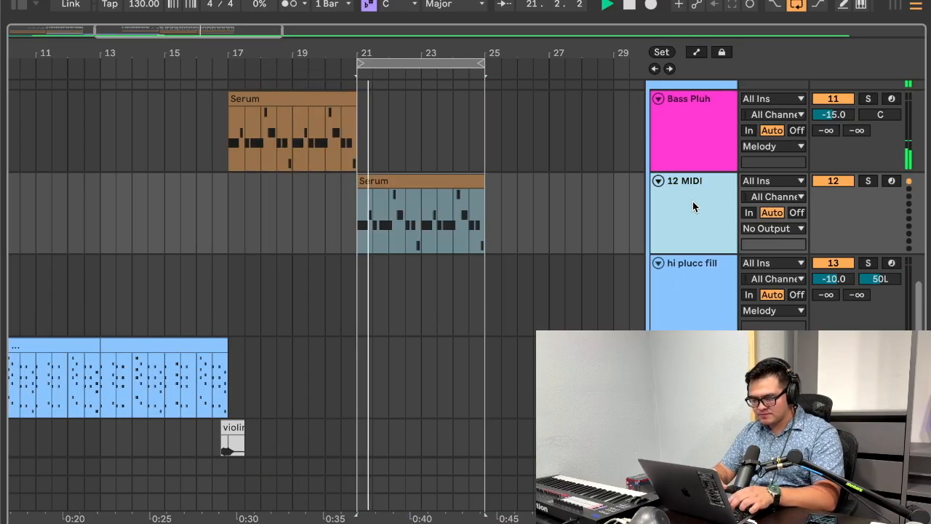
pyautogui.click(21, 6)
pyautogui.click(88, 34)
pyautogui.write('serum')
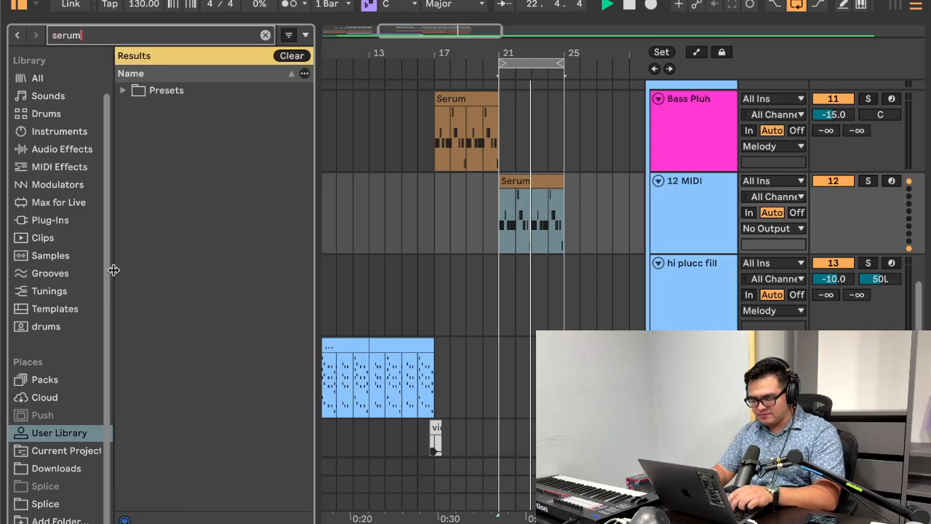
pyautogui.click(51, 220)
pyautogui.moveTo(157, 89); pyautogui.dragTo(545, 216)
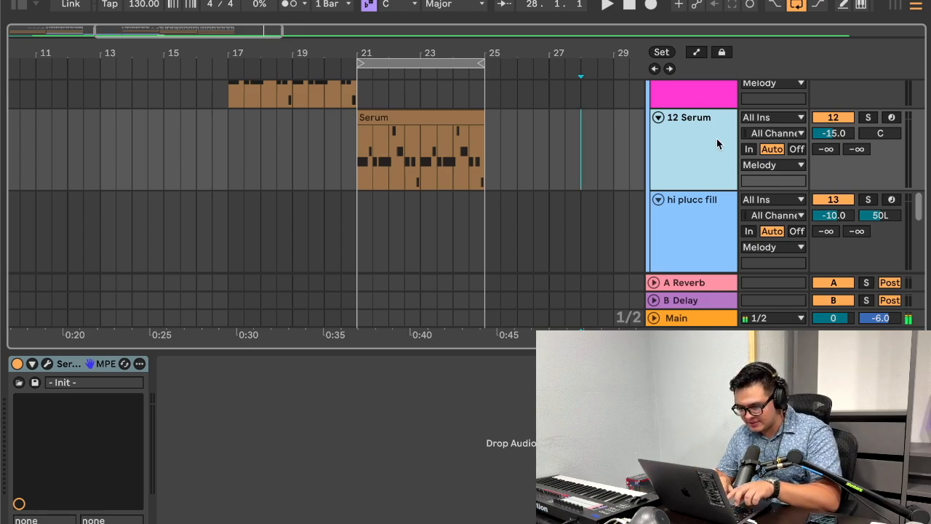
# Step: Insert another MIDI track below the 12 Serum track and move the bars 21–24 clip onto it
pyautogui.click(842, 135)
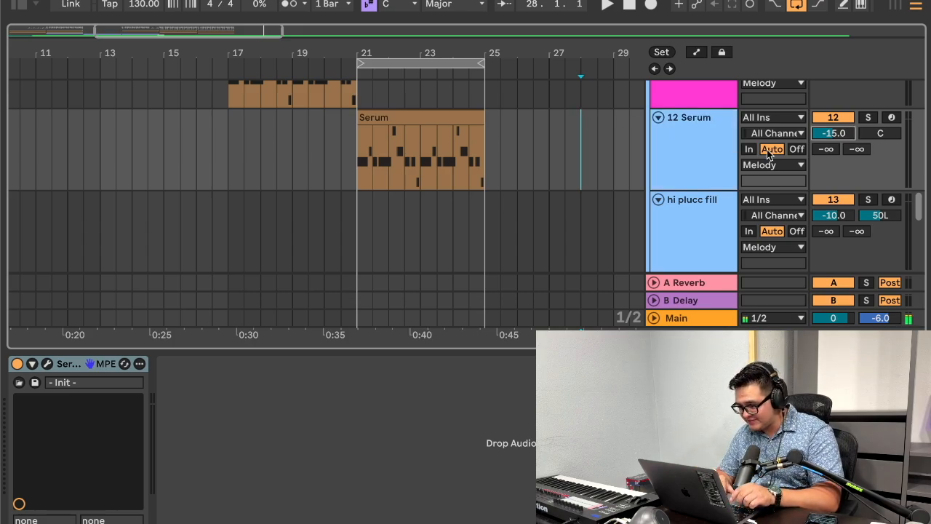
pyautogui.click(718, 146)
pyautogui.click(386, 169)
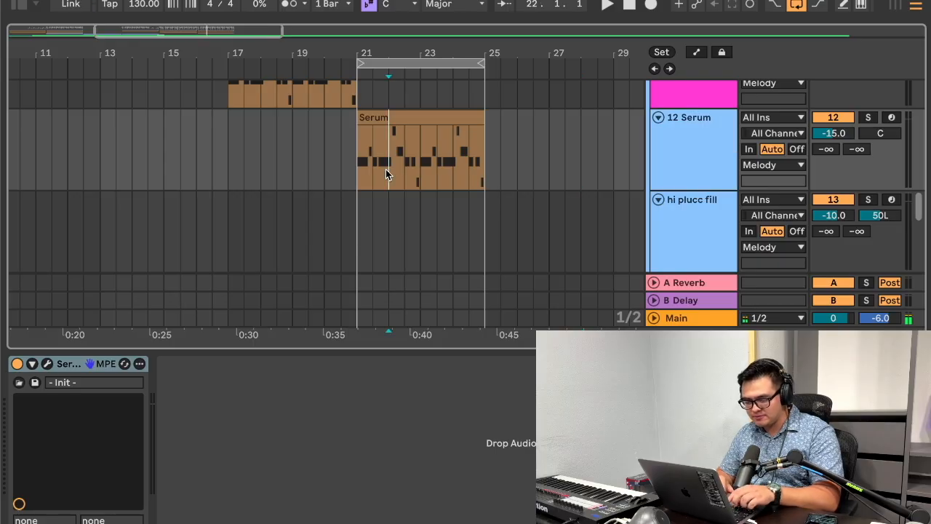
pyautogui.press('super+shift+t')
pyautogui.moveTo(430, 118)
pyautogui.mouseDown()
pyautogui.moveTo(435, 200)
pyautogui.moveTo(415, 261)
pyautogui.mouseUp()
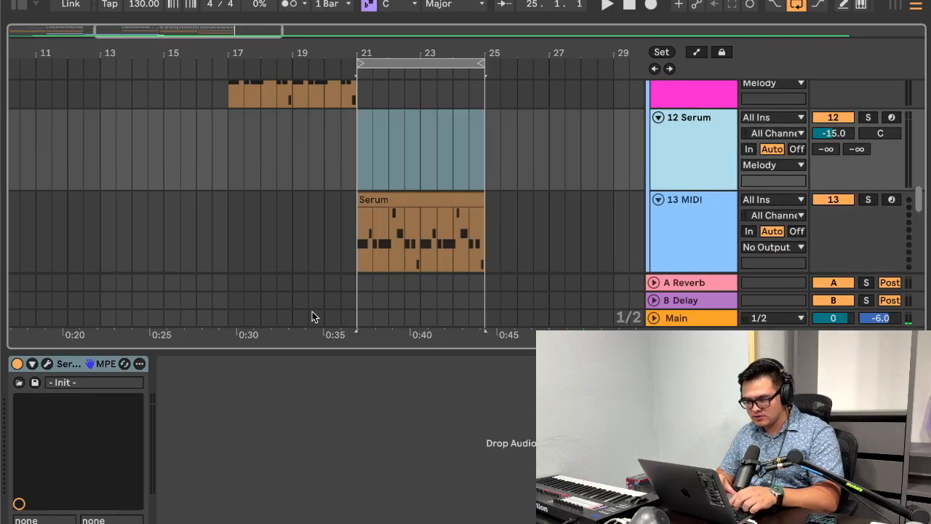
# Step: Try moving the Serum instrument from track 12 to the new track 13 and select the emptied track 12
pyautogui.moveTo(326, 222); pyautogui.dragTo(323, 210)
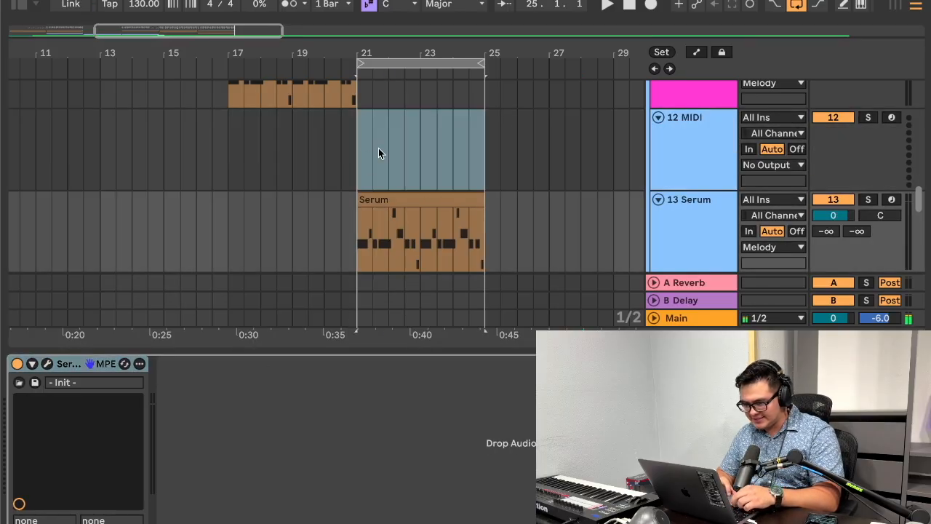
pyautogui.click(369, 169)
pyautogui.moveTo(369, 170); pyautogui.dragTo(524, 133)
pyautogui.click(491, 145)
pyautogui.click(720, 138)
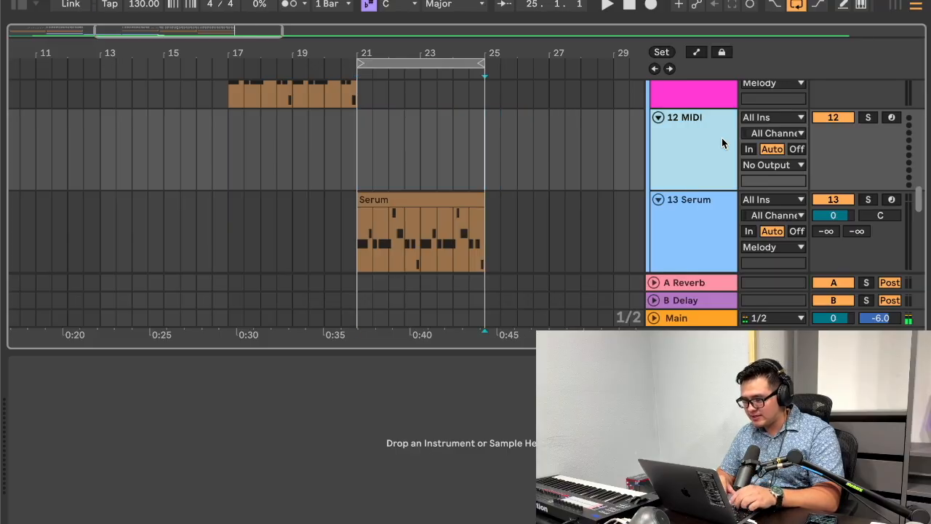
# Step: Try moving the bars 21–24 clip up to track 12, and undo both that and the Serum instrument move
pyautogui.moveTo(436, 200); pyautogui.dragTo(437, 147)
pyautogui.press('super+z')
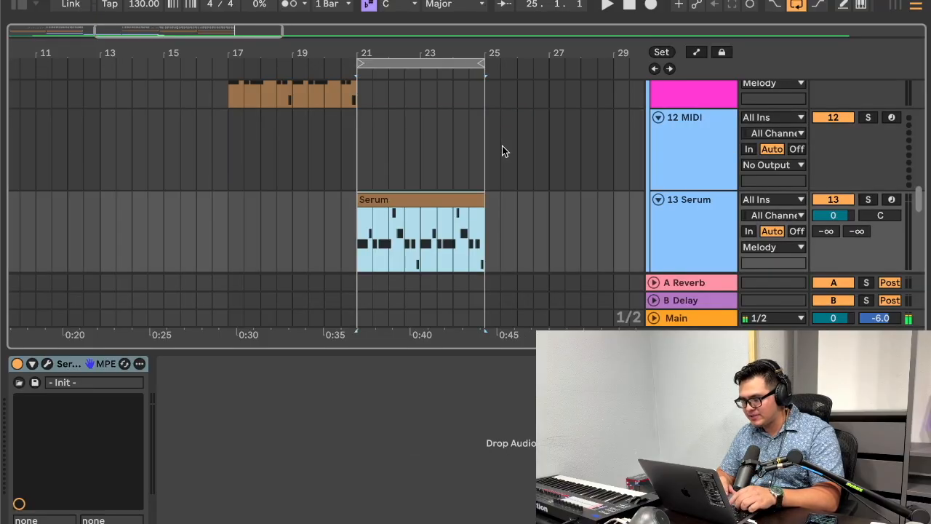
pyautogui.press('super+z')
pyautogui.press('super+z')
pyautogui.press('super+z')
pyautogui.press('super+z')
pyautogui.press('super+z')
pyautogui.press('super+z')
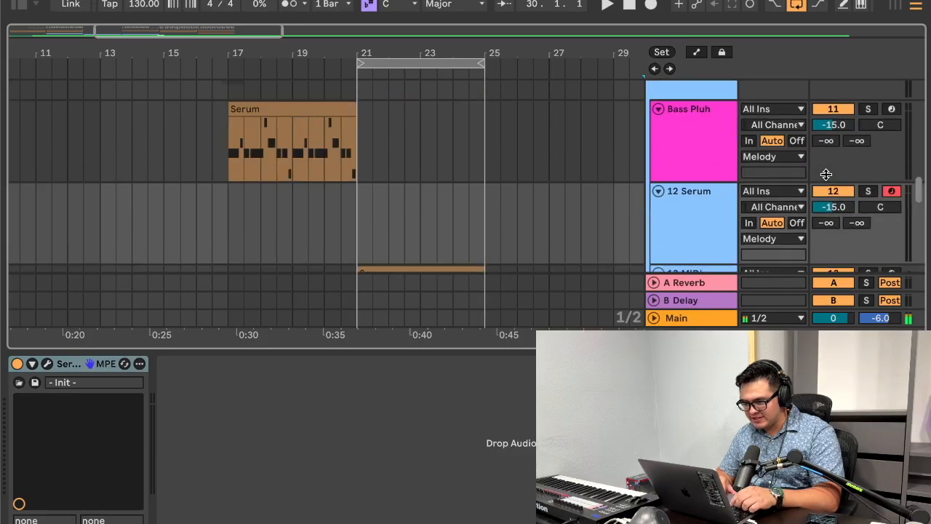
# Step: Move the Serum instrument from track 12 to track 13 and save the emptied track 12 as the default MIDI track
pyautogui.scroll(-3, 826, 173)
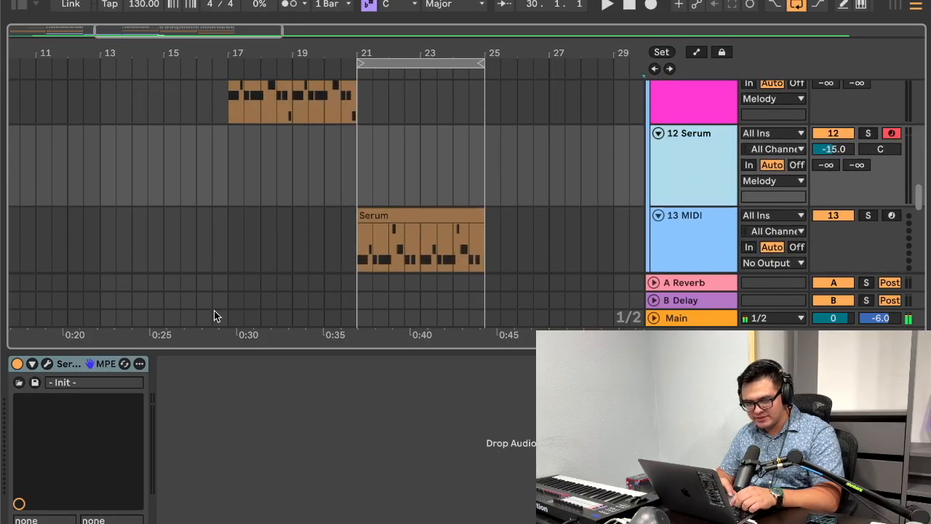
pyautogui.click(88, 364)
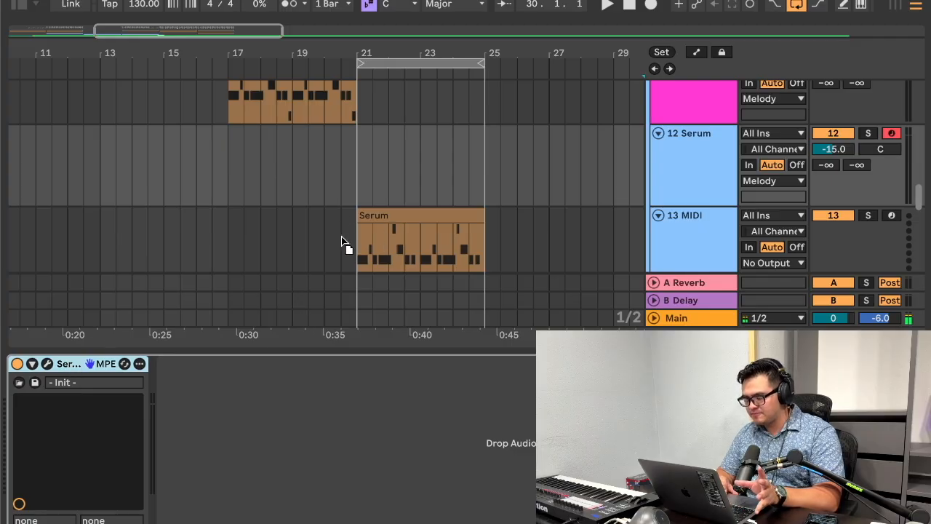
pyautogui.moveTo(342, 241); pyautogui.dragTo(342, 242)
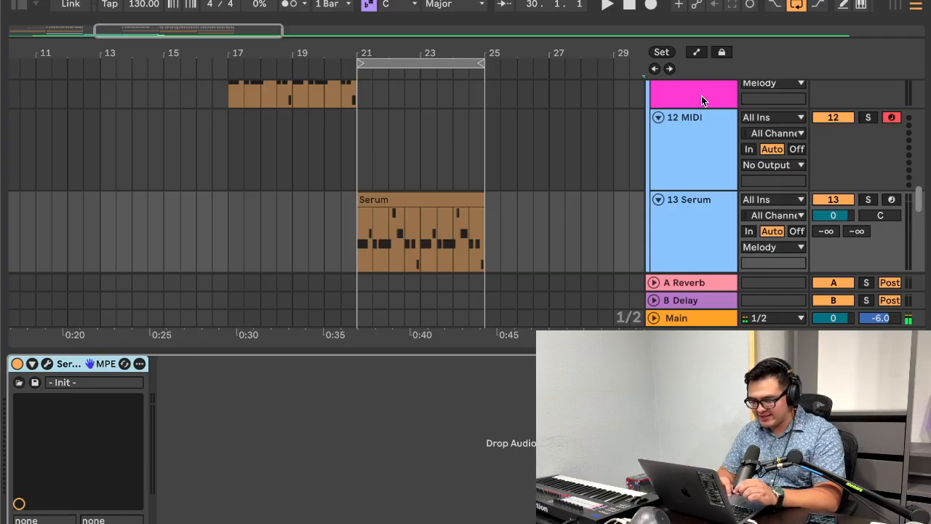
pyautogui.click(693, 140)
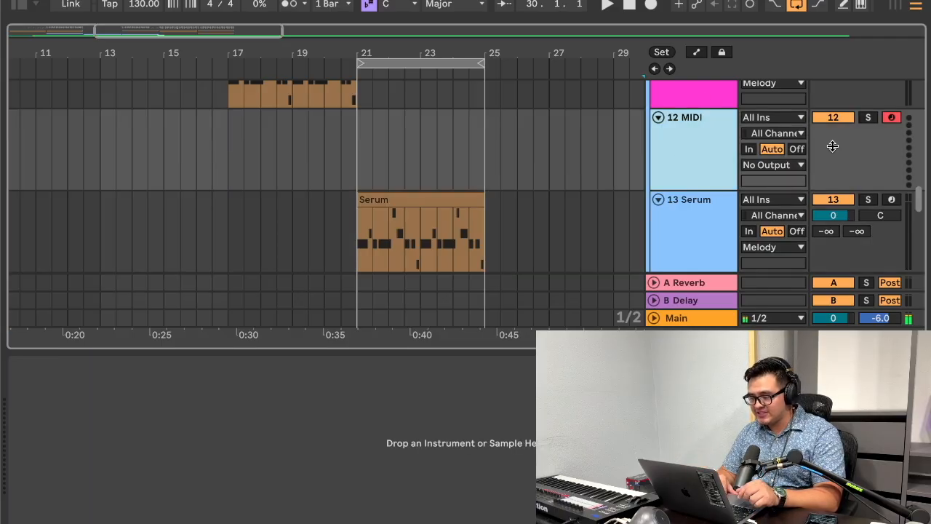
pyautogui.rightClick(702, 143)
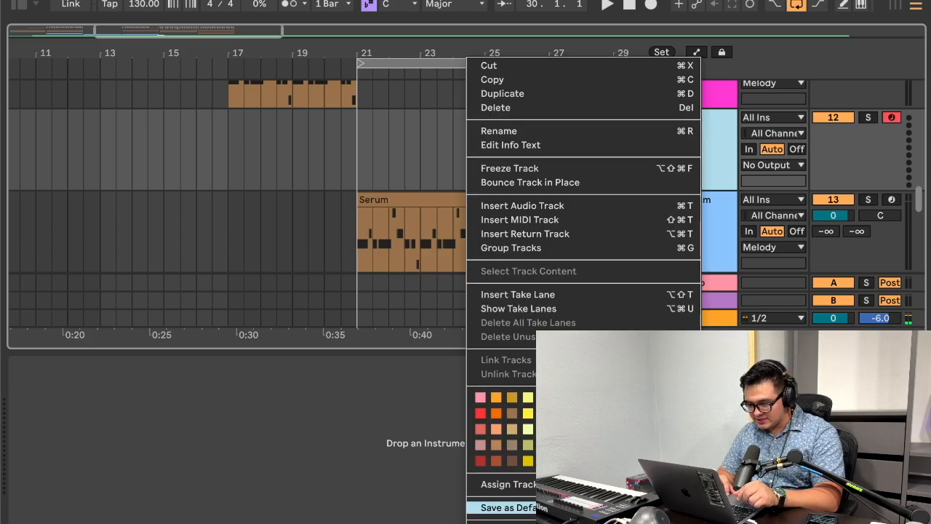
pyautogui.click(618, 507)
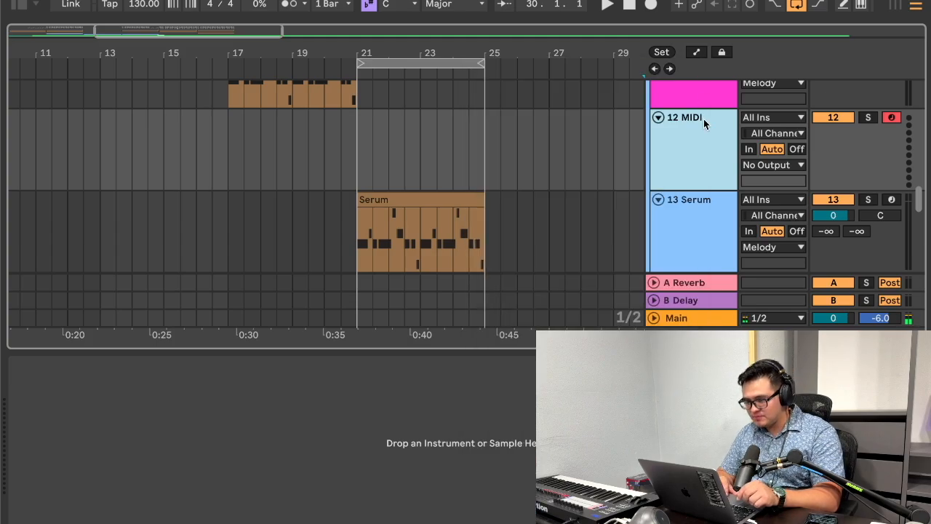
# Step: Delete track 12, undo the deletion, and move the Serum instrument from track 13 back onto track 12
pyautogui.press('Delete')
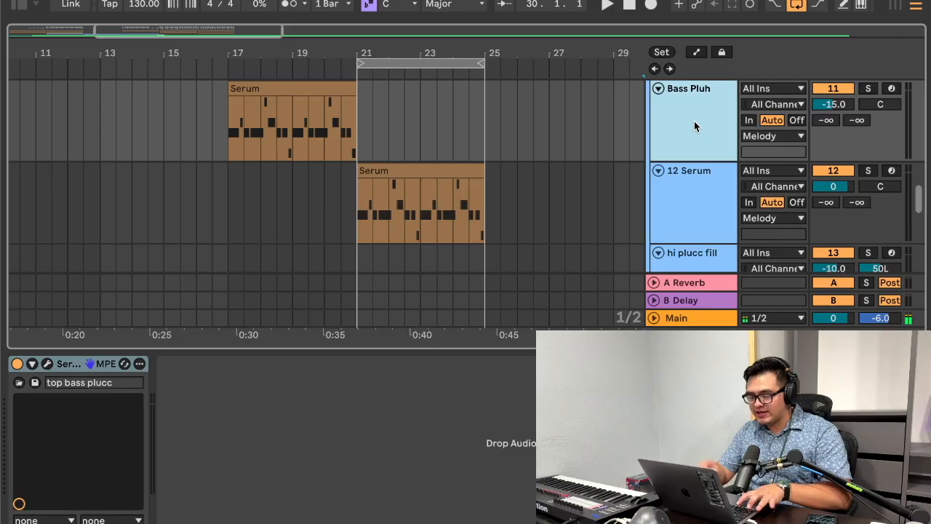
pyautogui.hotkey('ctrl', 'z')
pyautogui.click(667, 250)
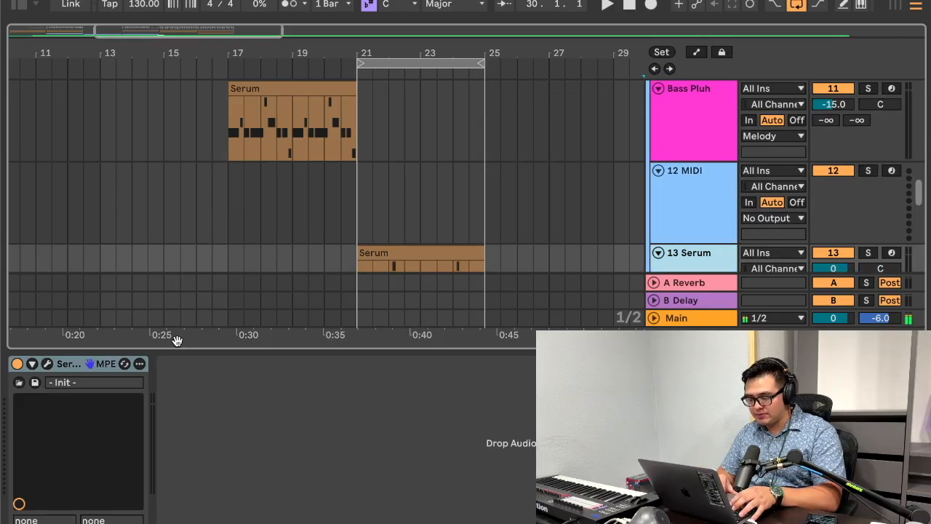
pyautogui.moveTo(79, 366); pyautogui.dragTo(336, 219)
pyautogui.scroll(5, 839, 193)
pyautogui.scroll(-3, 841, 200)
pyautogui.scroll(-4, 841, 200)
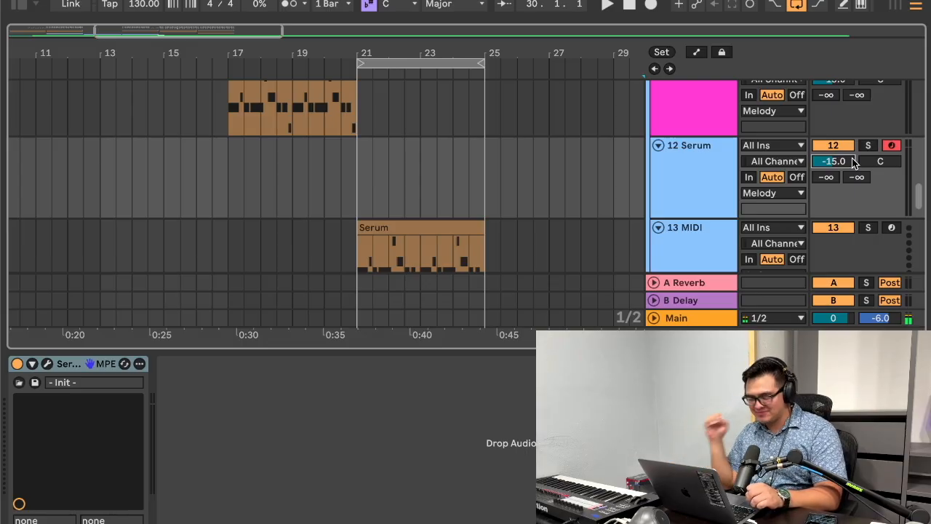
# Step: Try inserting an audio track below the 12 Serum track and undo it
pyautogui.press('super+t')
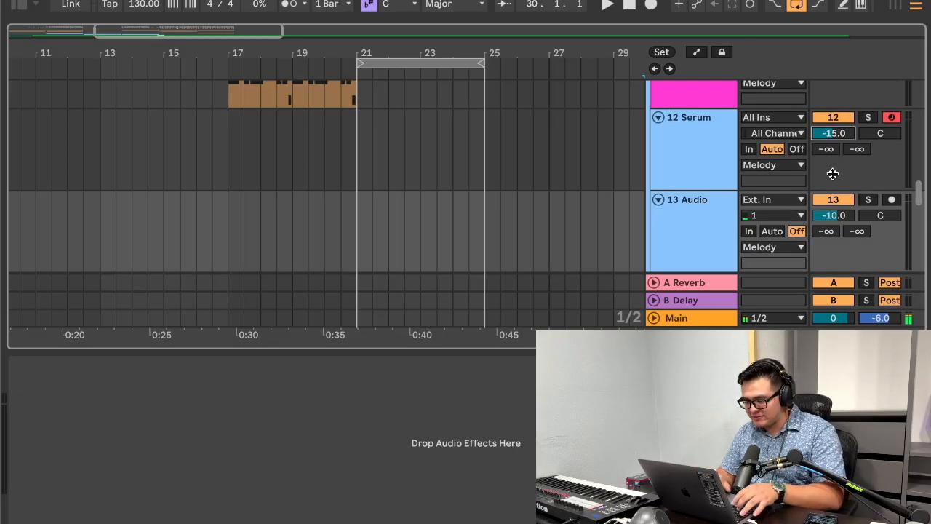
pyautogui.press('super+z')
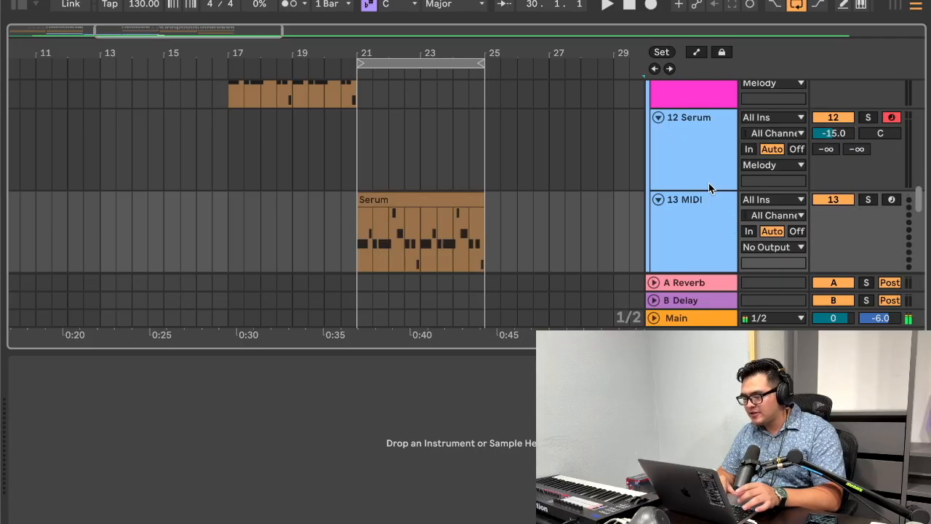
# Step: Select the Vox In track to show its device chain
pyautogui.click(691, 162)
pyautogui.scroll(10, 691, 156)
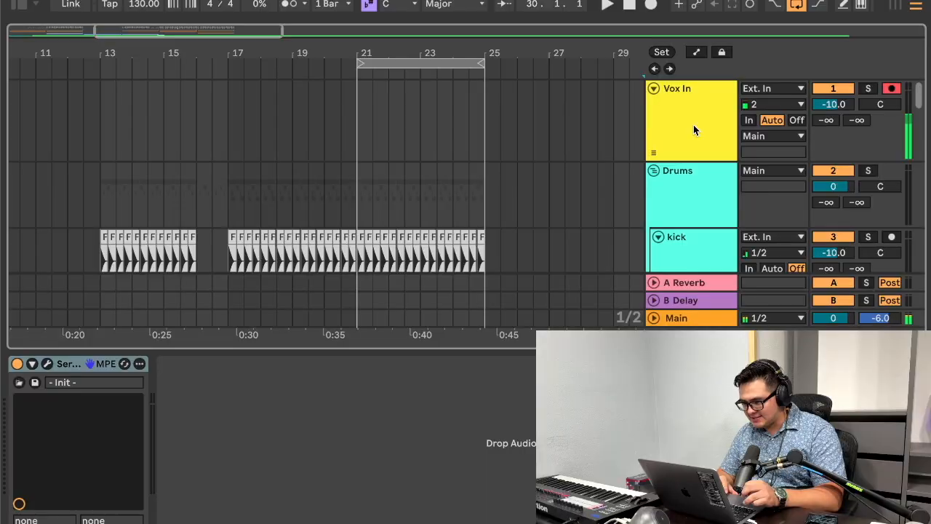
pyautogui.click(693, 128)
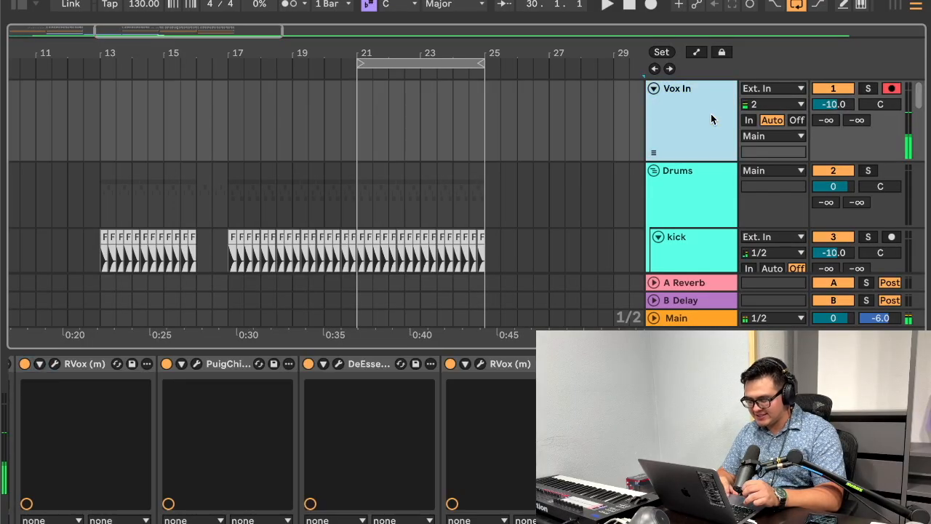
# Step: Move the Serum clip at bars 21–25 from the 13 MIDI track onto the 12 Serum track and delete the 13 MIDI track
pyautogui.scroll(-10, 711, 114)
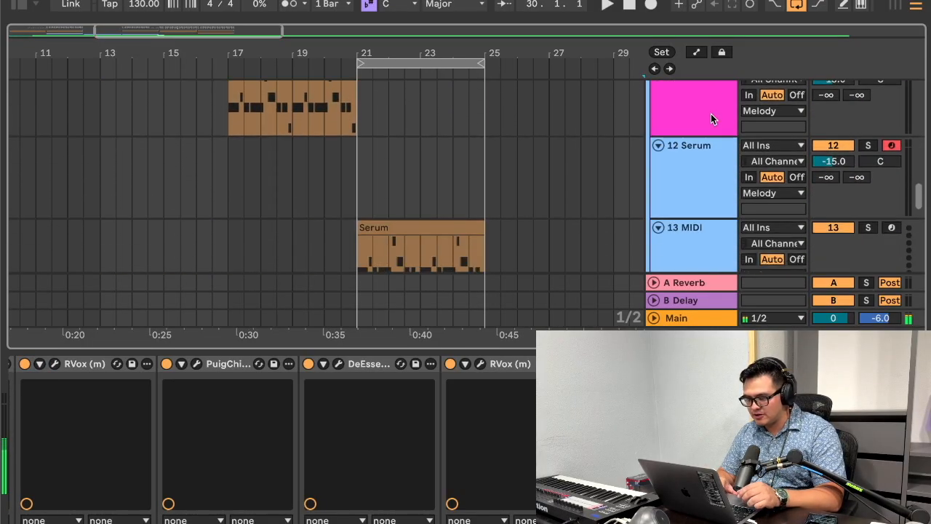
pyautogui.scroll(-1, 711, 114)
pyautogui.click(698, 151)
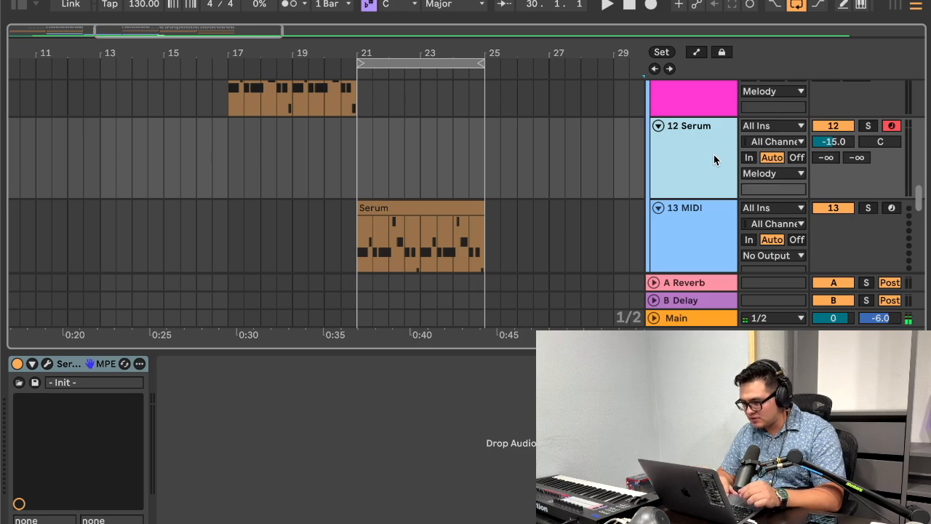
pyautogui.click(414, 206)
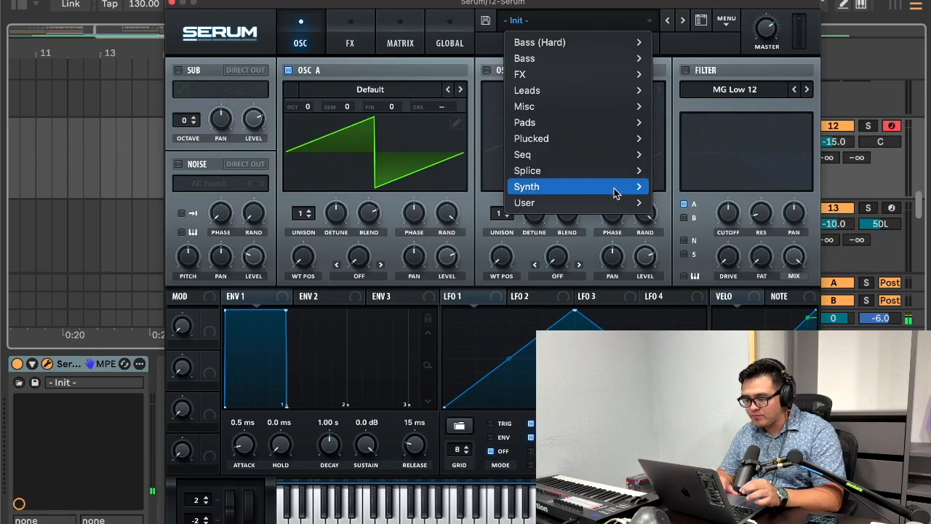
# Step: Load the user preset phonk cowbell into track 12's Serum synth and close the synth window
pyautogui.moveTo(601, 205)
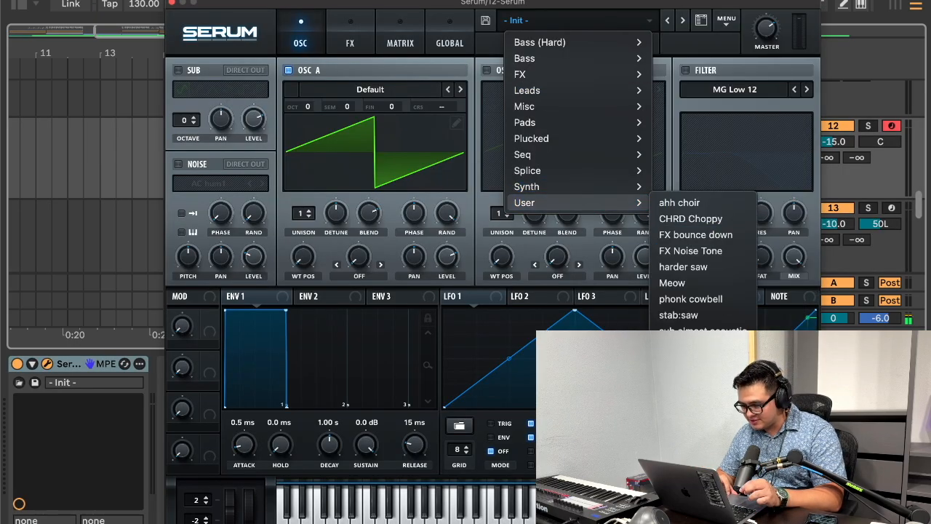
pyautogui.click(698, 299)
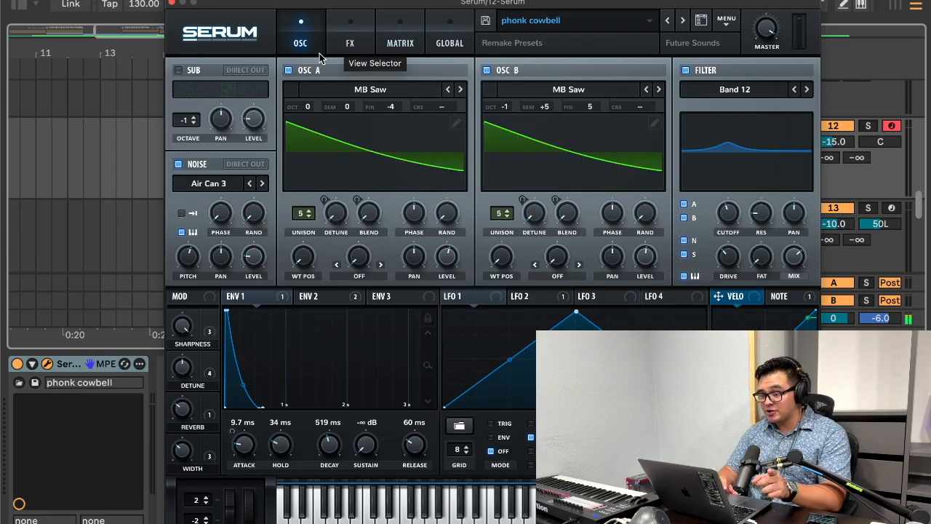
pyautogui.click(173, 4)
# Step: Transpose all notes of the Serum clip on track 12 up one octave to D2–G2 and play the loop
pyautogui.doubleClick(394, 151)
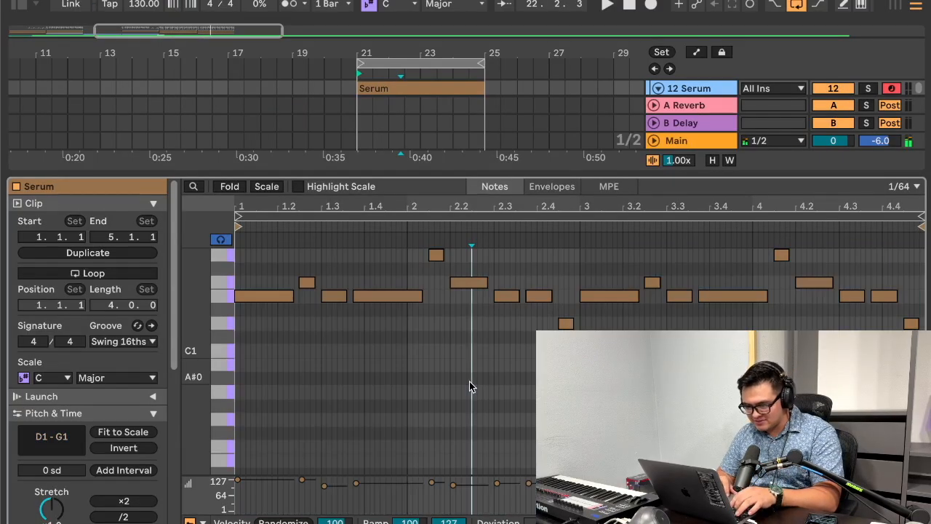
pyautogui.press('super+a')
pyautogui.hotkey('shift', 'Up')
pyautogui.hotkey('shift', 'Up')
pyautogui.hotkey('shift', 'Down')
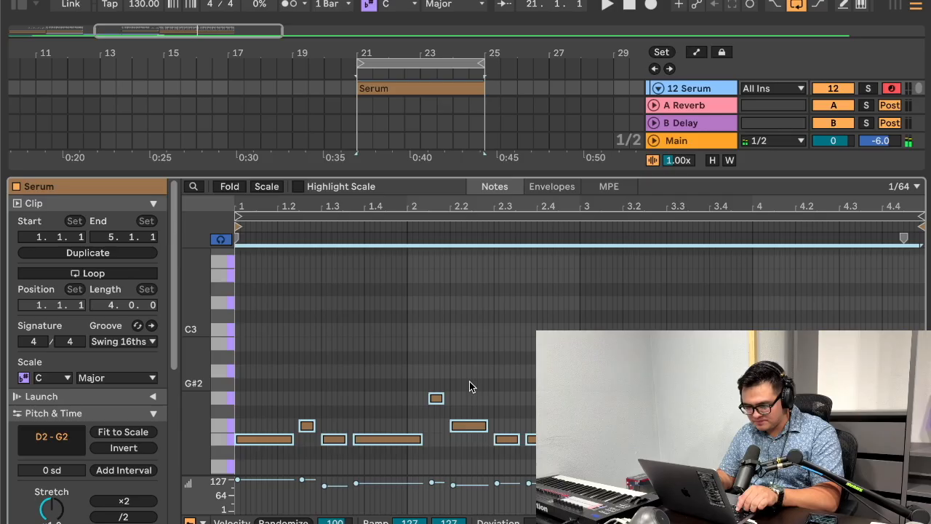
pyautogui.press('space')
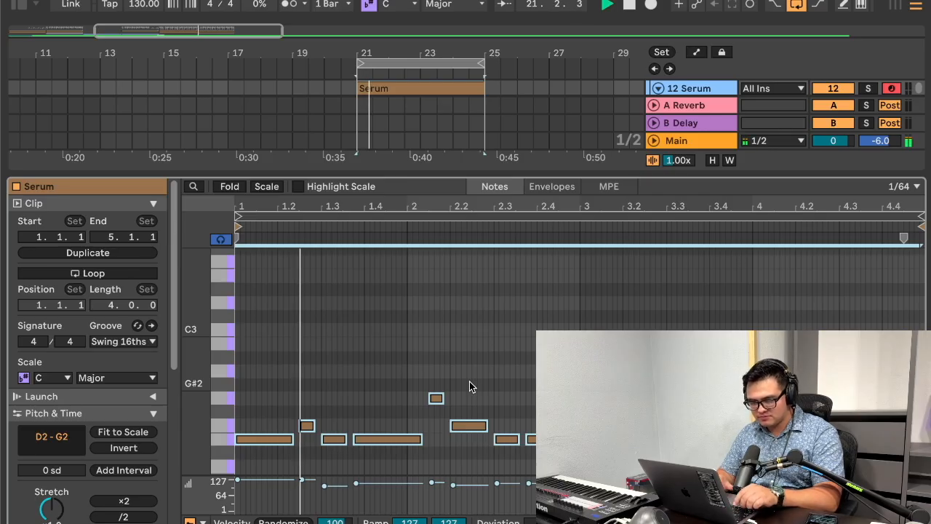
# Step: Apply Legato to all notes in the Serum clip so each one extends to the next
pyautogui.click(462, 354)
pyautogui.press('super+a')
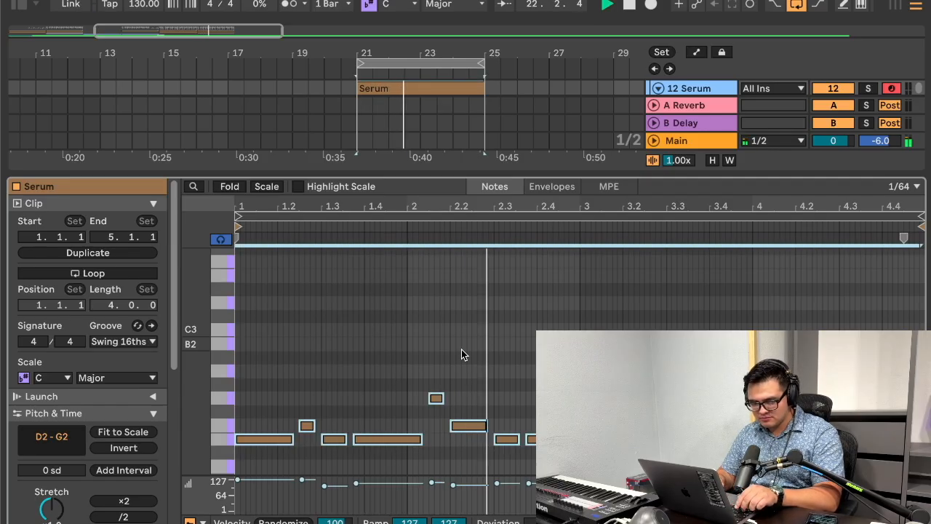
pyautogui.scroll(-5, 82, 414)
pyautogui.scroll(-4, 83, 413)
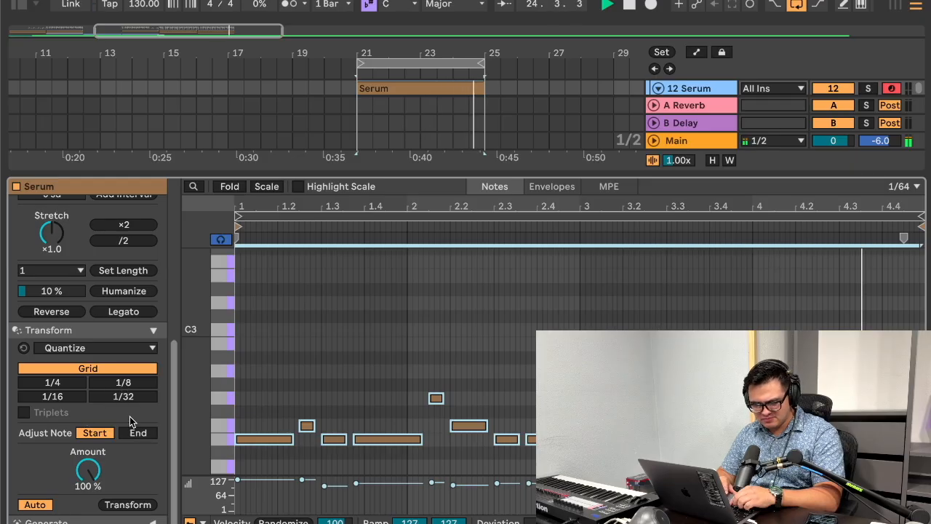
pyautogui.scroll(3, 129, 416)
pyautogui.click(123, 390)
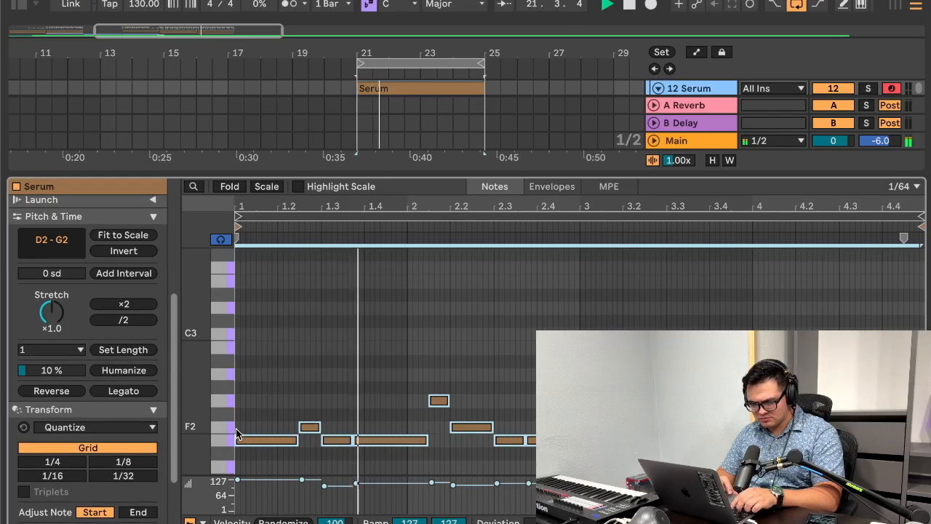
# Step: Transpose all notes in the Serum clip down to A1–D2, play them, and raise them an octave to A2–D3
pyautogui.scroll(-3, 266, 408)
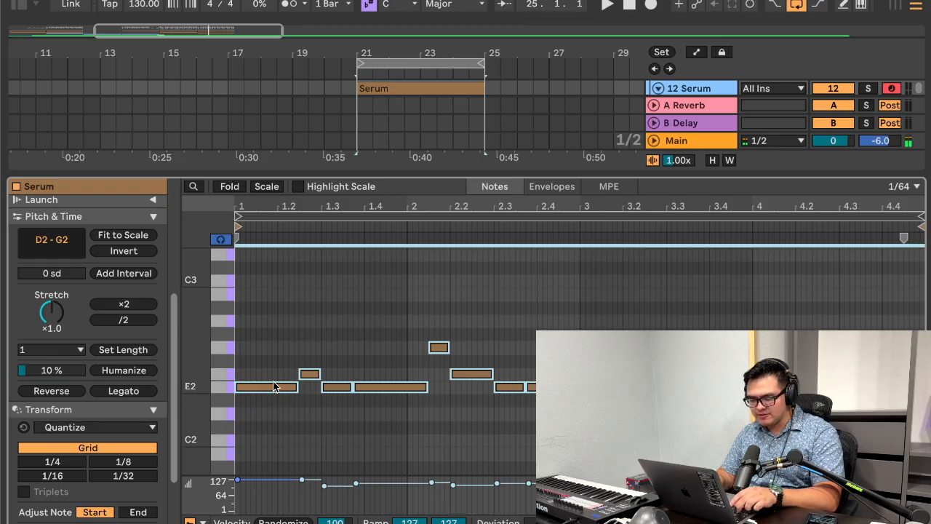
pyautogui.press('Down')
pyautogui.press('Down')
pyautogui.press('Down')
pyautogui.press('Down')
pyautogui.press('Down')
pyautogui.scroll(-3, 322, 382)
pyautogui.press('space')
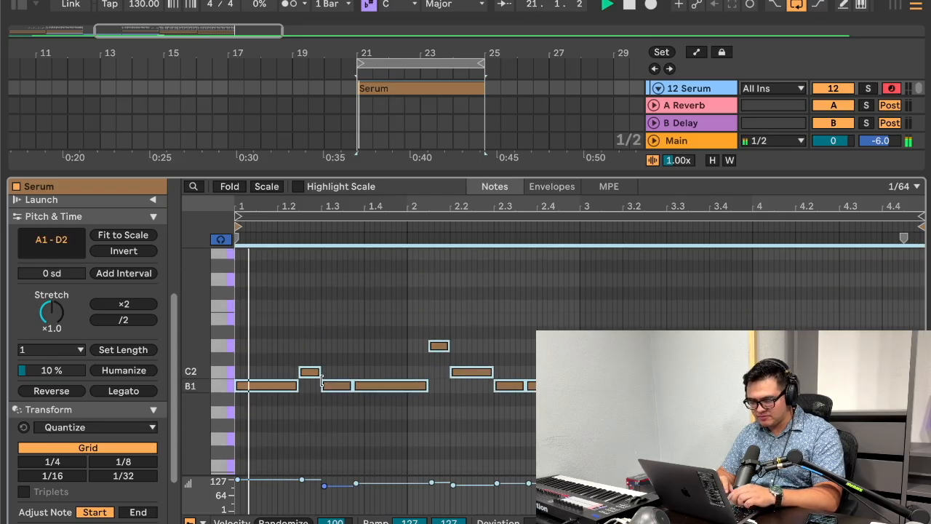
pyautogui.hotkey('shift', 'Up')
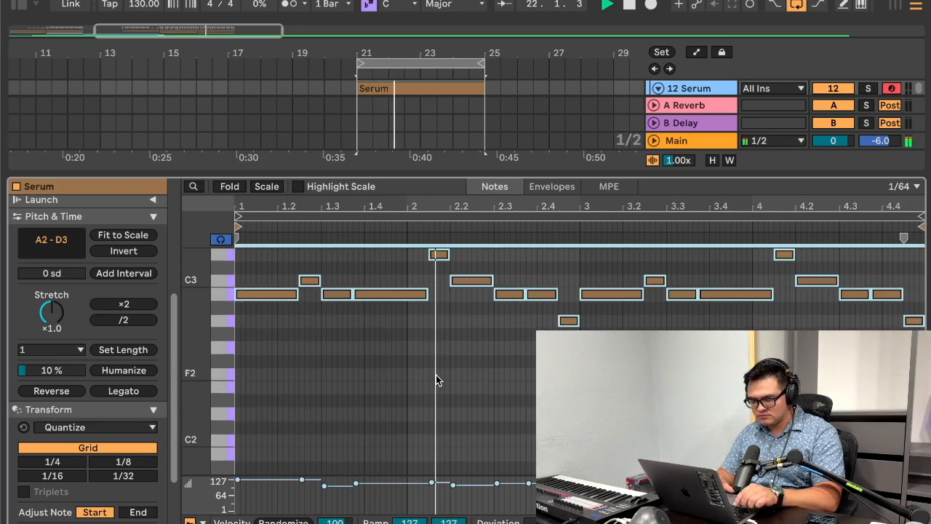
# Step: Close the clip editor and play the CRAZY instrumental reference on its own from bar 21 for comparison
pyautogui.scroll(2, 446, 371)
pyautogui.doubleClick(512, 176)
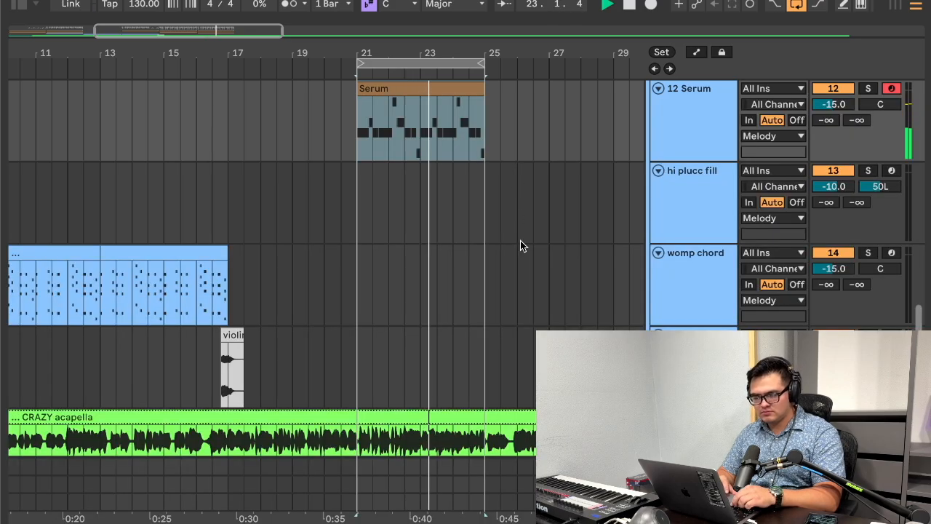
pyautogui.scroll(-4, 790, 324)
pyautogui.press('space')
pyautogui.press('space')
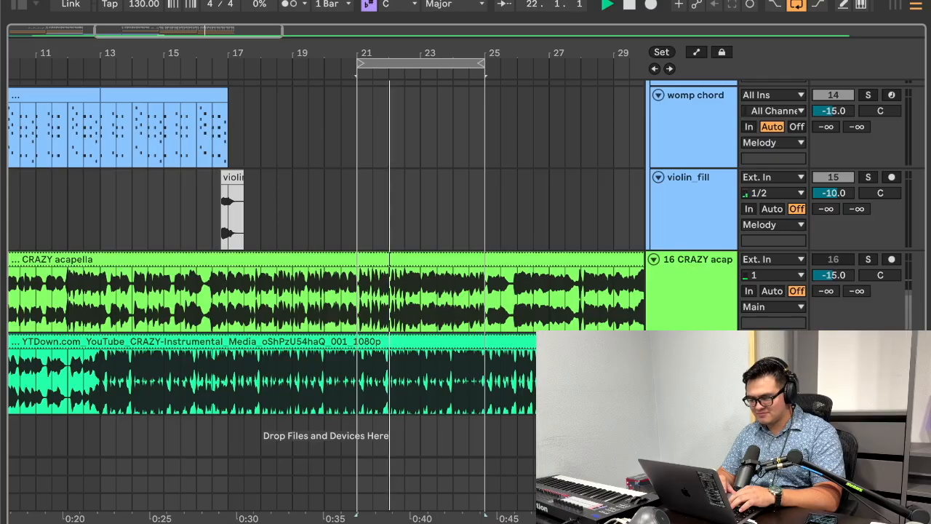
pyautogui.press('space')
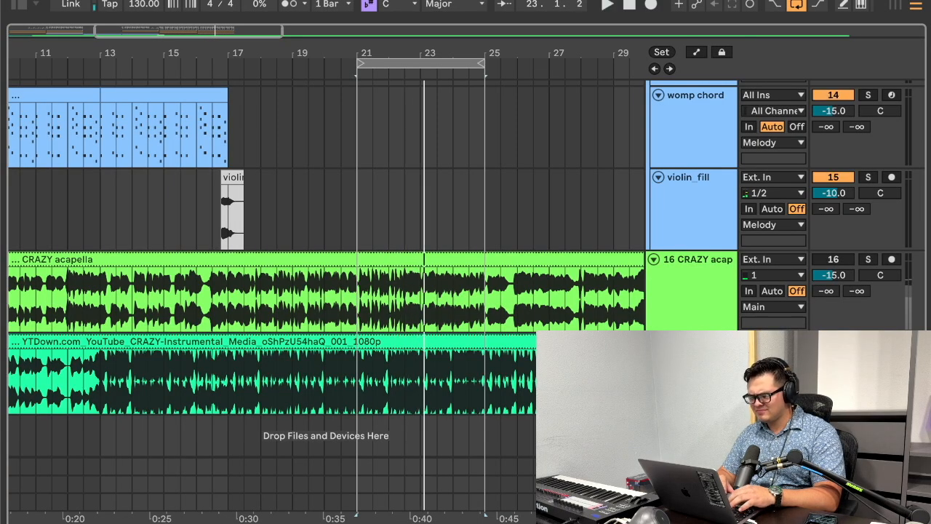
# Step: Rename the 12 Serum track as Phonk Bell
pyautogui.scroll(5, 733, 300)
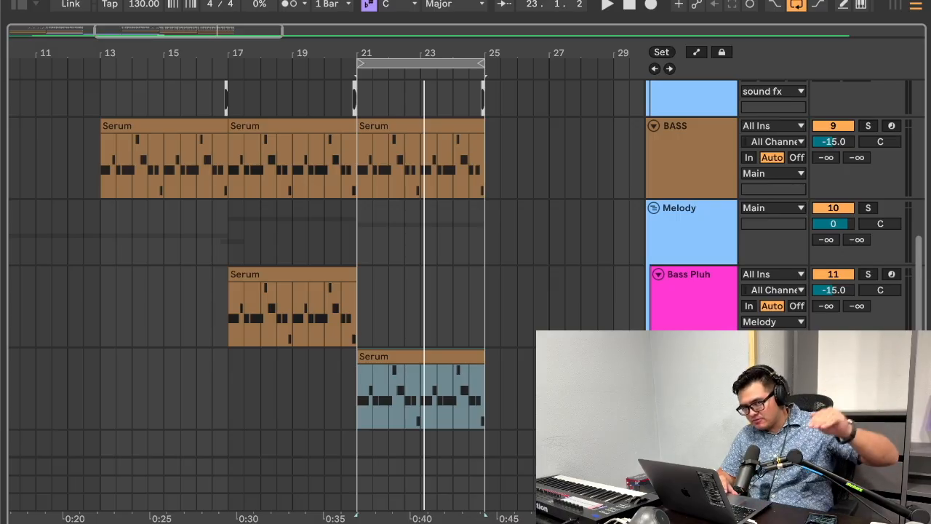
pyautogui.doubleClick(691, 356)
pyautogui.scroll(-2, 569, 260)
pyautogui.click(651, 220)
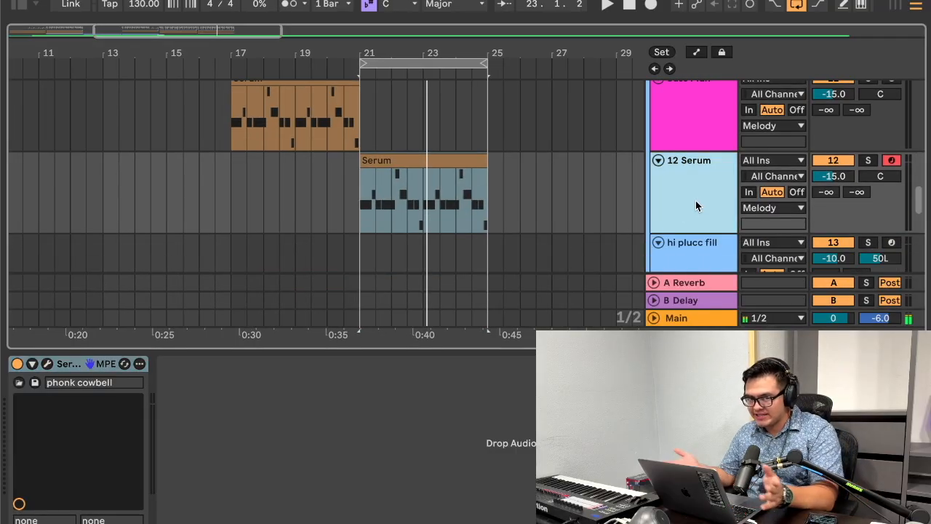
pyautogui.press('super+r')
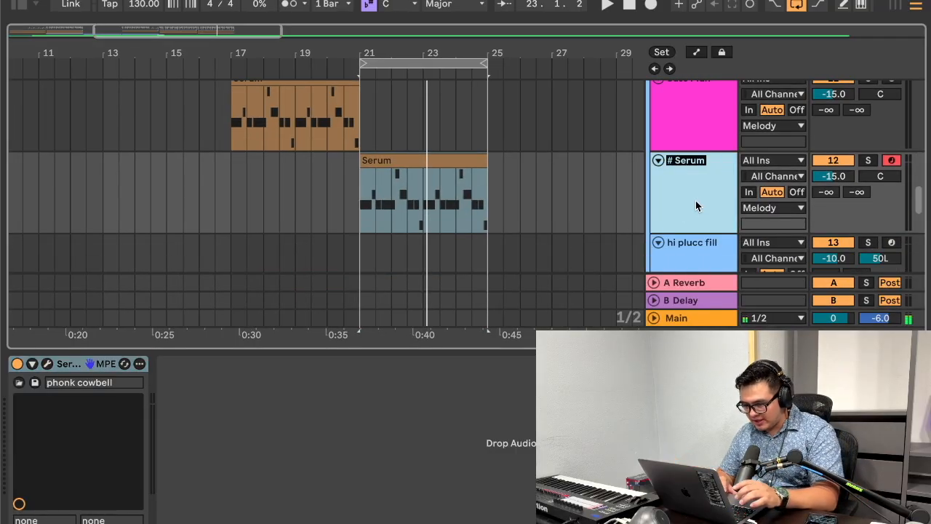
pyautogui.write('Phonk Bell')
pyautogui.press('Return')
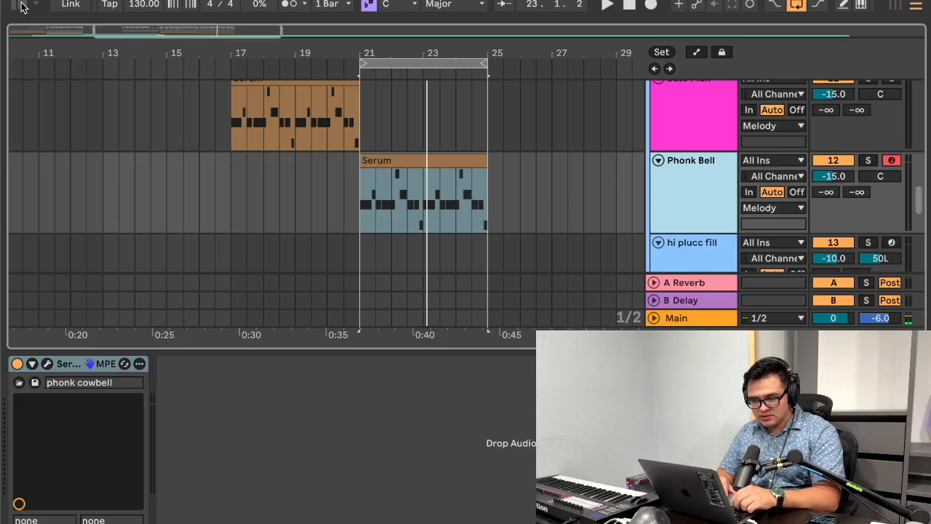
# Step: Search the audio effects for "eq" and add EQ Eight after Serum on the Phonk Bell track
pyautogui.click(20, 6)
pyautogui.click(265, 35)
pyautogui.write('eq')
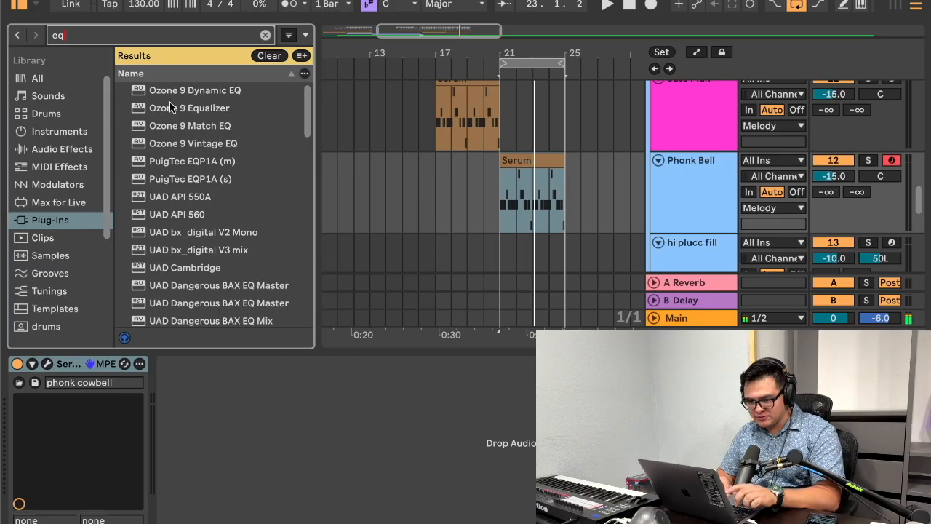
pyautogui.click(72, 148)
pyautogui.moveTo(154, 95); pyautogui.dragTo(322, 391)
# Step: Set the EQ Eight low cut to about 147 Hz with a Q of 0.58 while playing the section around bar 21
pyautogui.moveTo(213, 449); pyautogui.dragTo(328, 449)
pyautogui.click(491, 216)
pyautogui.press('space')
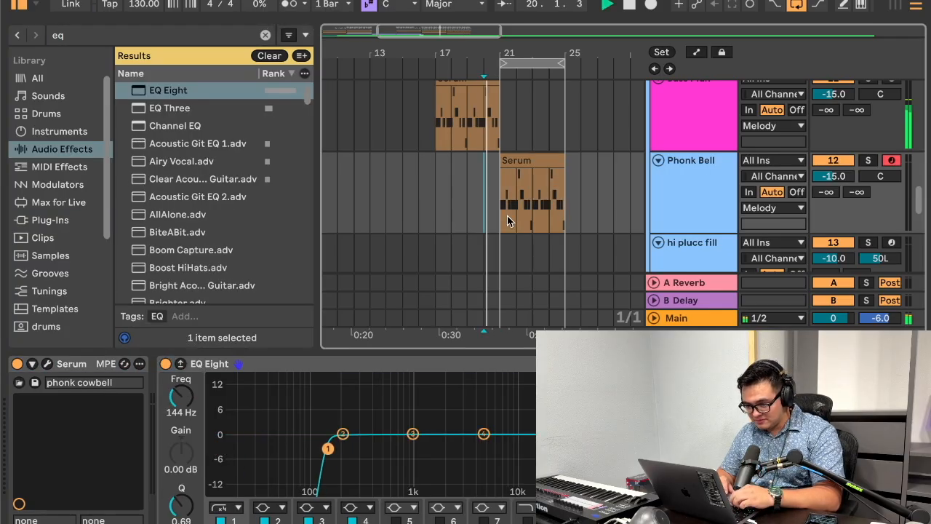
pyautogui.moveTo(331, 449)
pyautogui.mouseDown()
pyautogui.moveTo(241, 445)
pyautogui.moveTo(328, 451)
pyautogui.mouseUp()
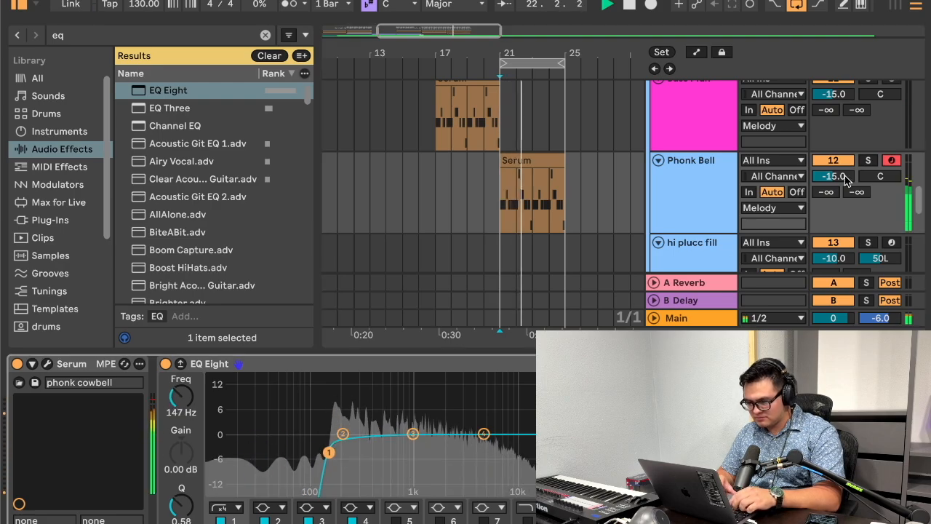
# Step: Solo the Phonk Bell track during playback and show its device chain
pyautogui.click(866, 161)
pyautogui.scroll(20, 864, 146)
pyautogui.keyDown('super'); pyautogui.click(868, 91); pyautogui.keyUp('super')
pyautogui.scroll(-12, 840, 174)
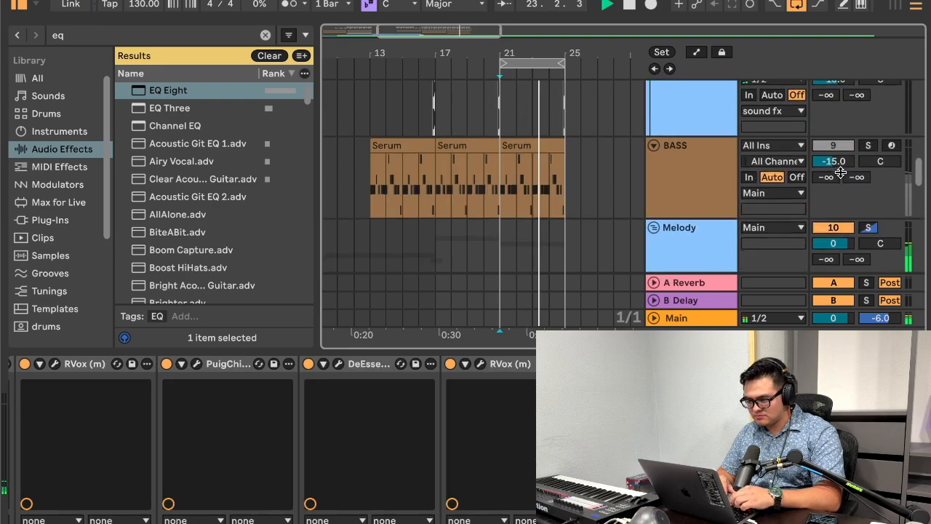
pyautogui.scroll(-2, 841, 172)
pyautogui.click(501, 132)
pyautogui.scroll(-5, 544, 259)
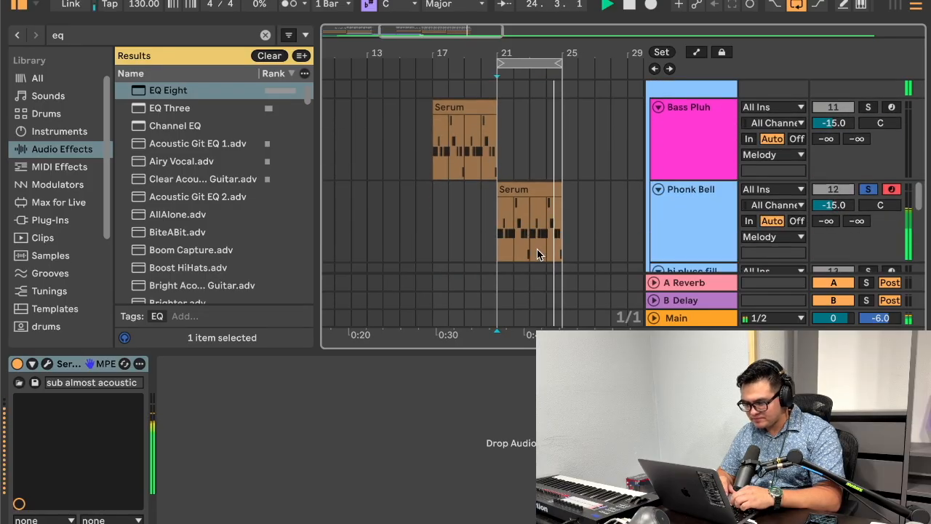
pyautogui.click(493, 225)
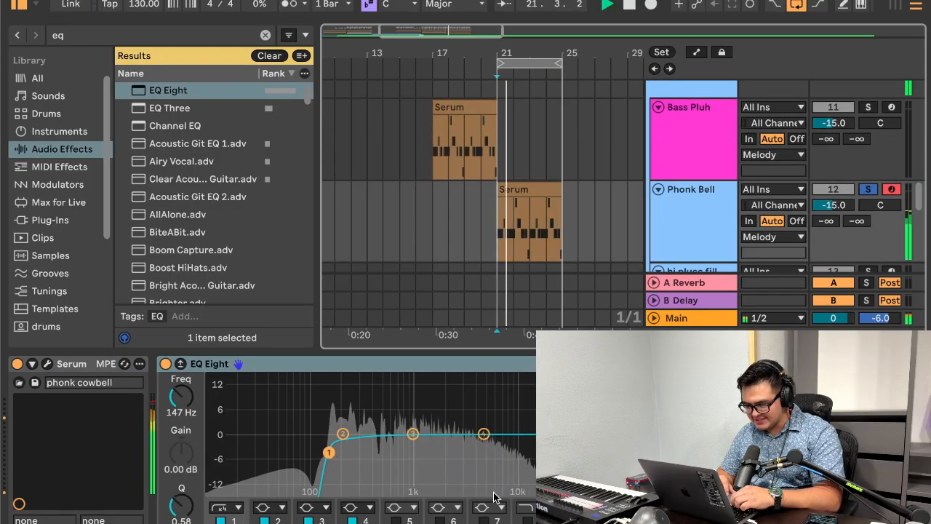
# Step: Enable EQ Eight's high cut at 22.0 kHz with Q 0.16, and sweep band 3 to make a narrow dip near 1.2 kHz
pyautogui.click(527, 520)
pyautogui.moveTo(542, 446); pyautogui.dragTo(551, 500)
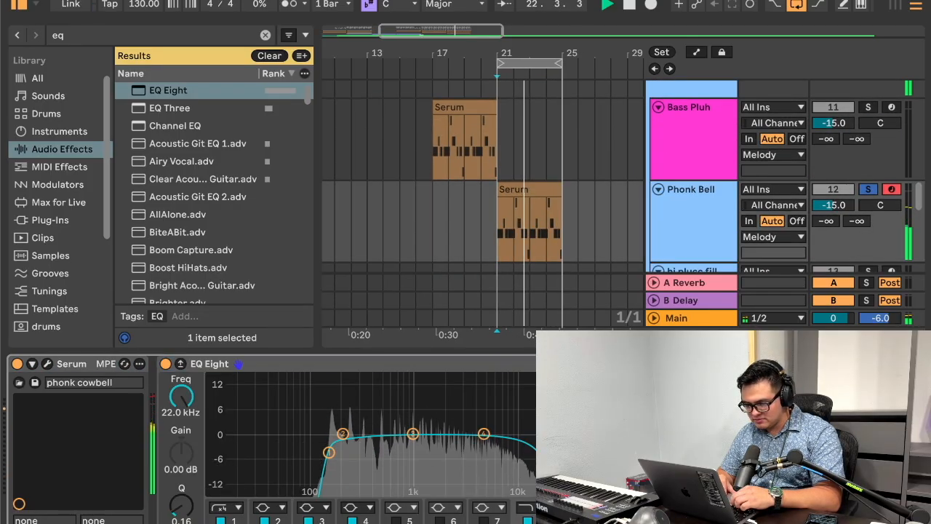
pyautogui.moveTo(412, 434); pyautogui.dragTo(455, 377)
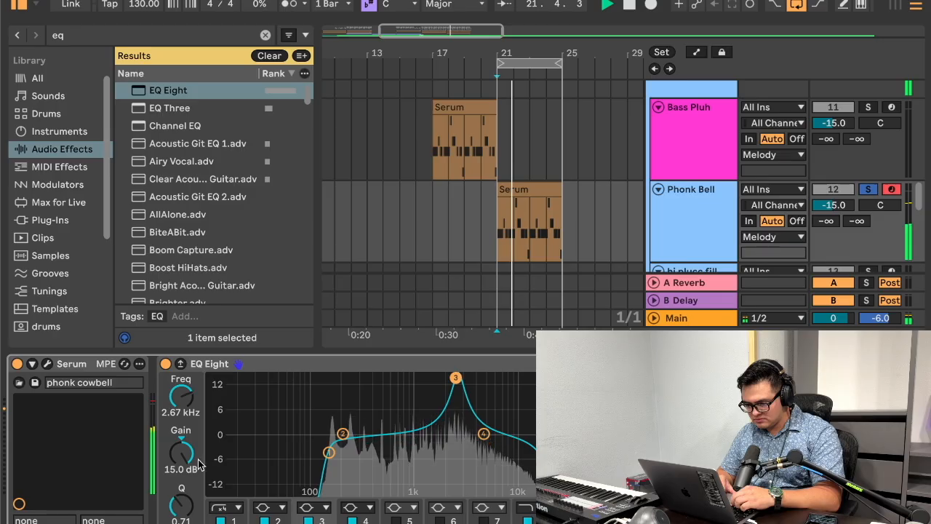
pyautogui.press('space')
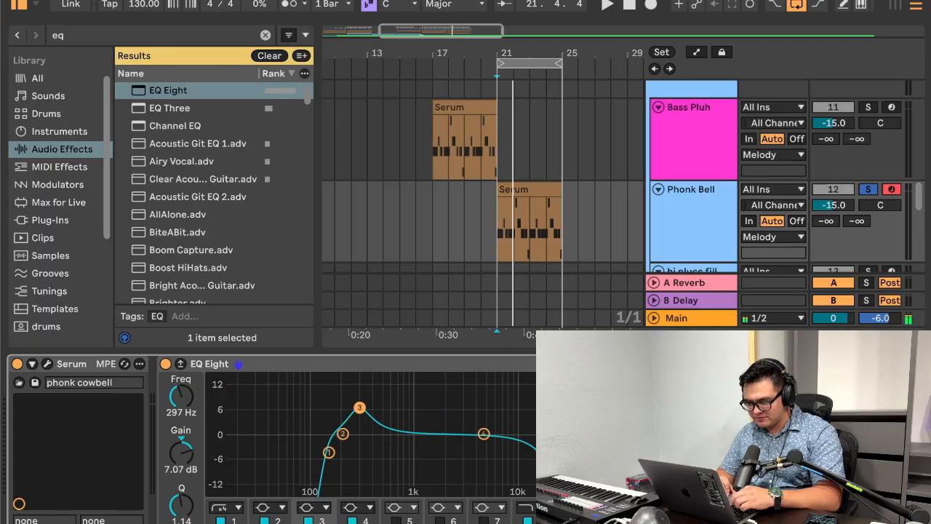
pyautogui.press('space')
pyautogui.moveTo(345, 399); pyautogui.dragTo(421, 447)
pyautogui.moveTo(181, 504); pyautogui.dragTo(181, 459)
# Step: Enable EQ Eight band 5 and shape it into a narrow dip of about 4 dB near 3 kHz
pyautogui.click(397, 520)
pyautogui.moveTo(311, 434); pyautogui.dragTo(462, 451)
pyautogui.moveTo(185, 507); pyautogui.dragTo(185, 469)
# Step: Enable EQ Eight band 6, sweep it as a 15 dB boost, and set it to 4.17 kHz at -1.61 dB
pyautogui.click(439, 520)
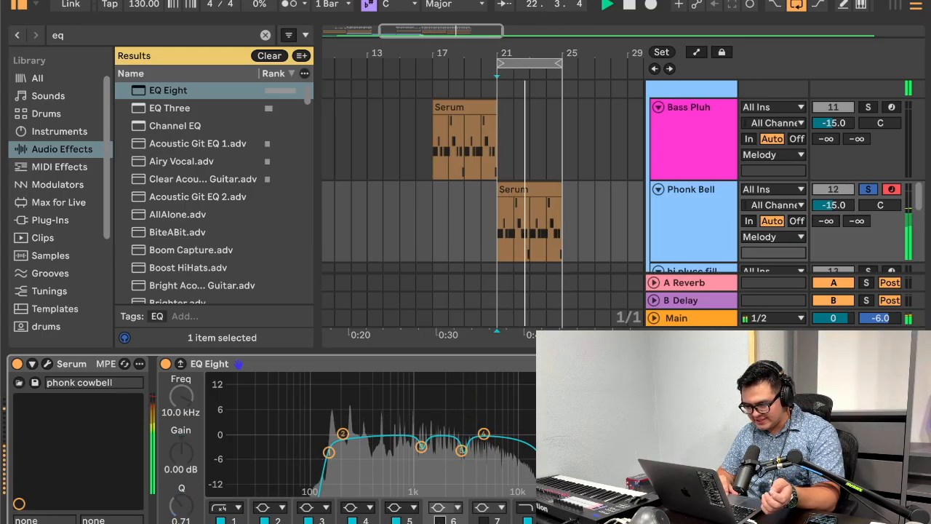
pyautogui.moveTo(513, 432); pyautogui.dragTo(517, 377)
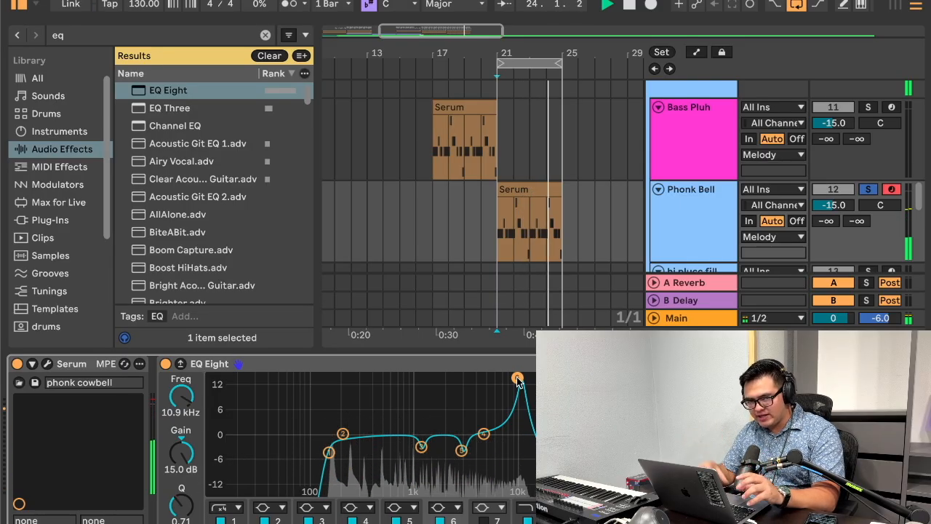
pyautogui.moveTo(516, 377); pyautogui.dragTo(485, 378)
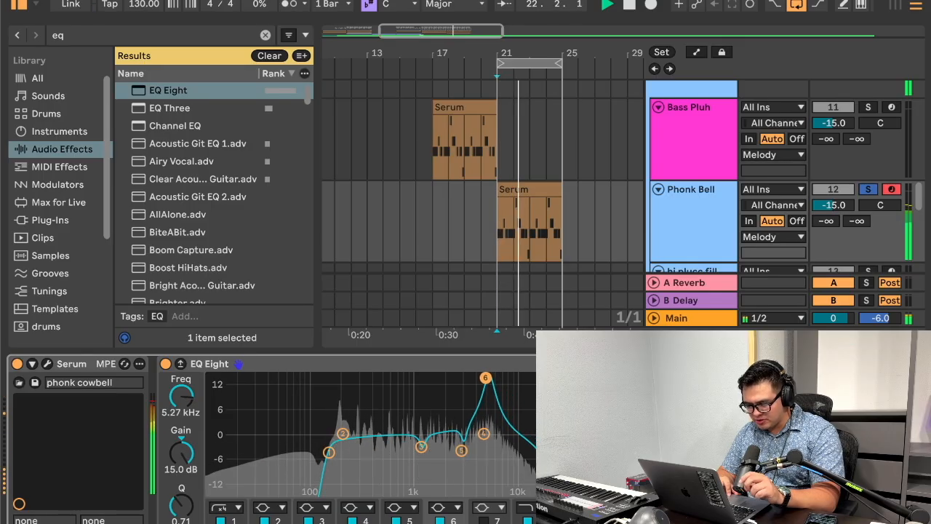
pyautogui.moveTo(485, 378); pyautogui.dragTo(477, 442)
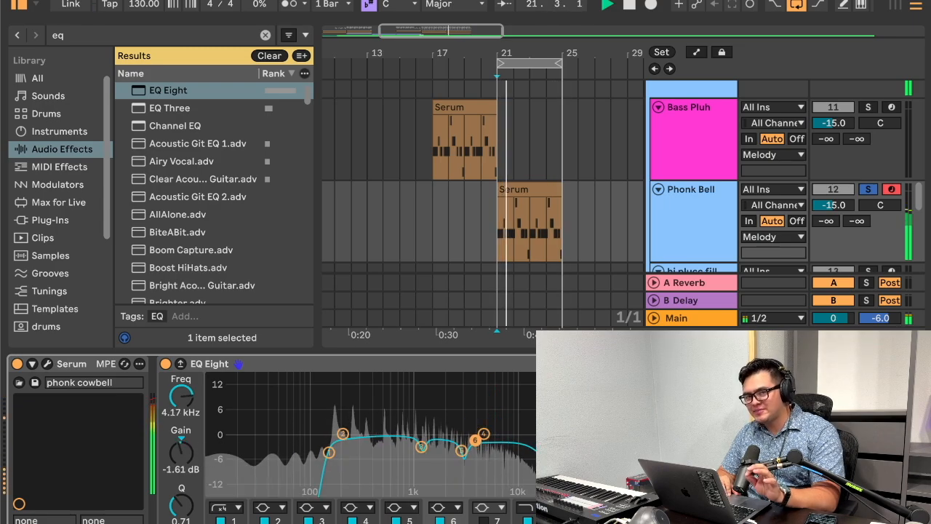
pyautogui.press('space')
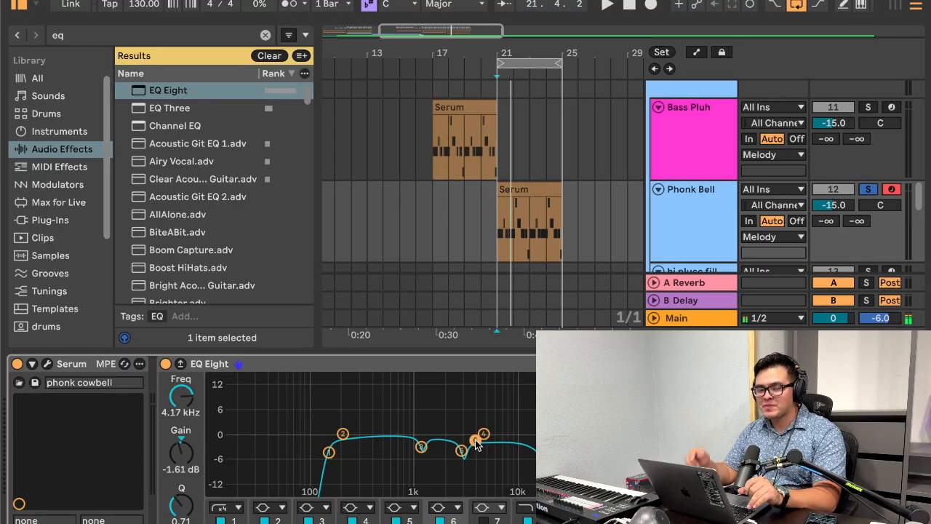
# Step: Add a Compressor after EQ Eight on the Phonk Bell track, leave its sidechain filter off, and expand its sidechain settings
pyautogui.click(266, 37)
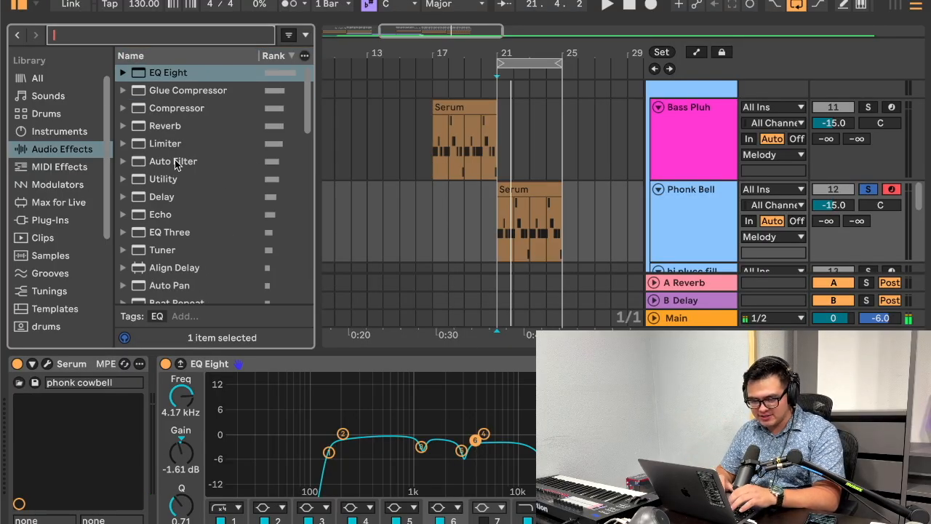
pyautogui.doubleClick(156, 111)
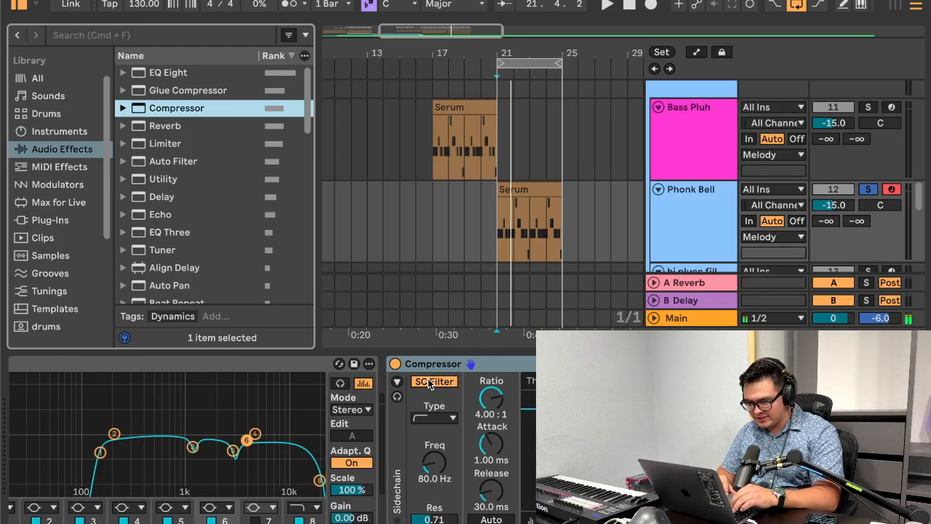
pyautogui.click(430, 383)
pyautogui.click(396, 385)
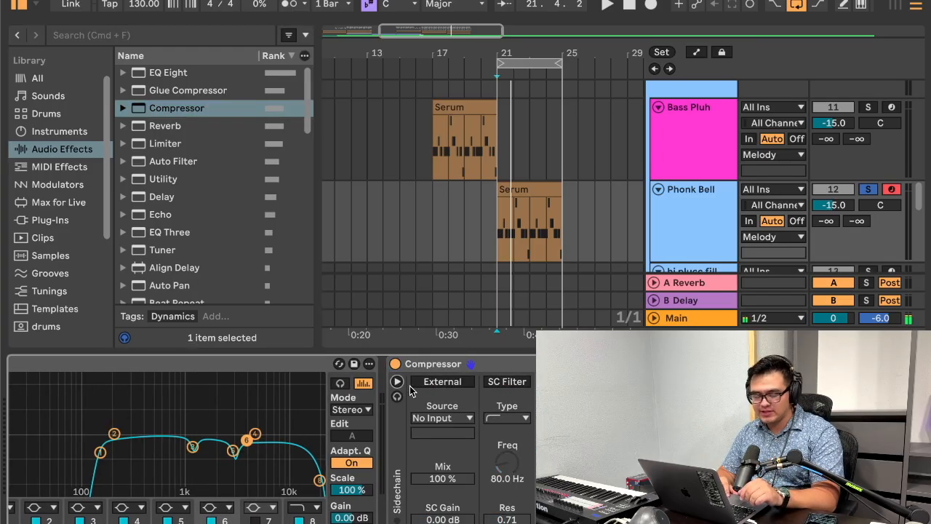
pyautogui.click(397, 383)
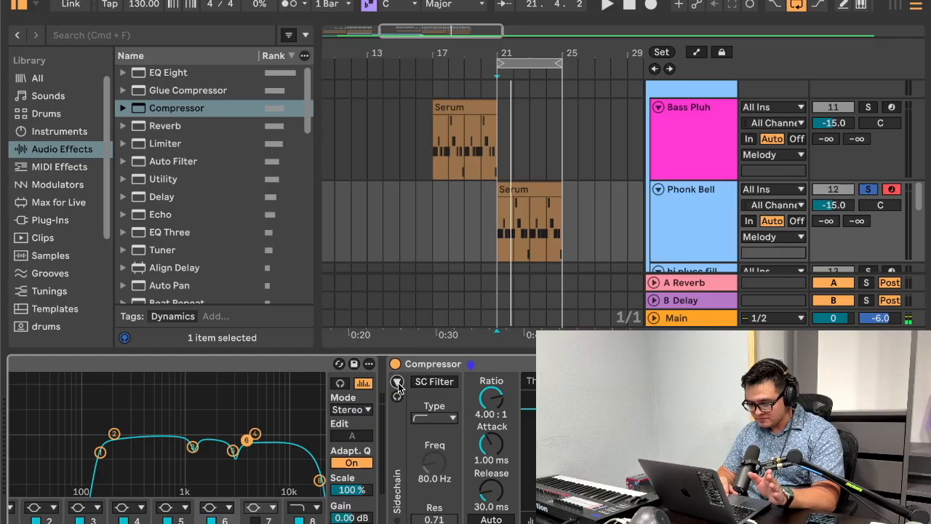
pyautogui.click(397, 383)
# Step: Enable the Compressor's external sidechain and choose the kick track as its source
pyautogui.hscroll(2, 409, 394)
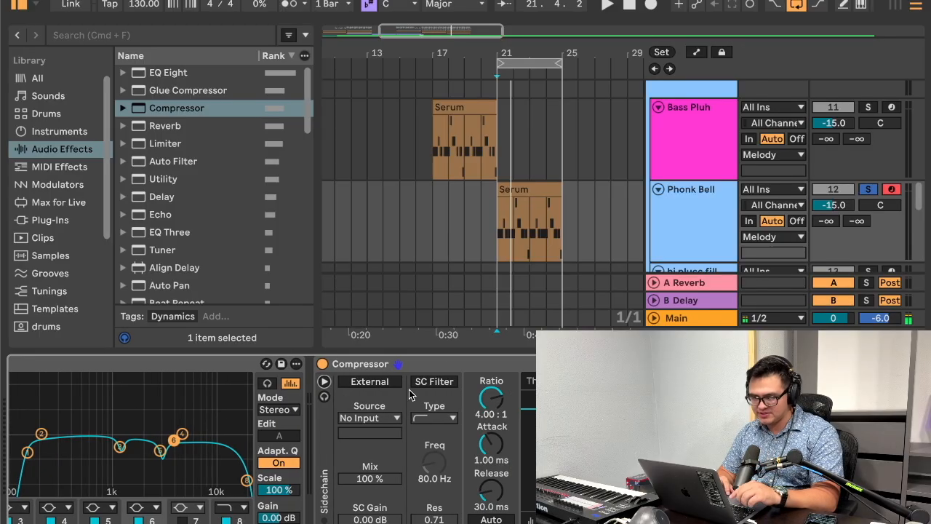
pyautogui.click(369, 381)
pyautogui.click(384, 418)
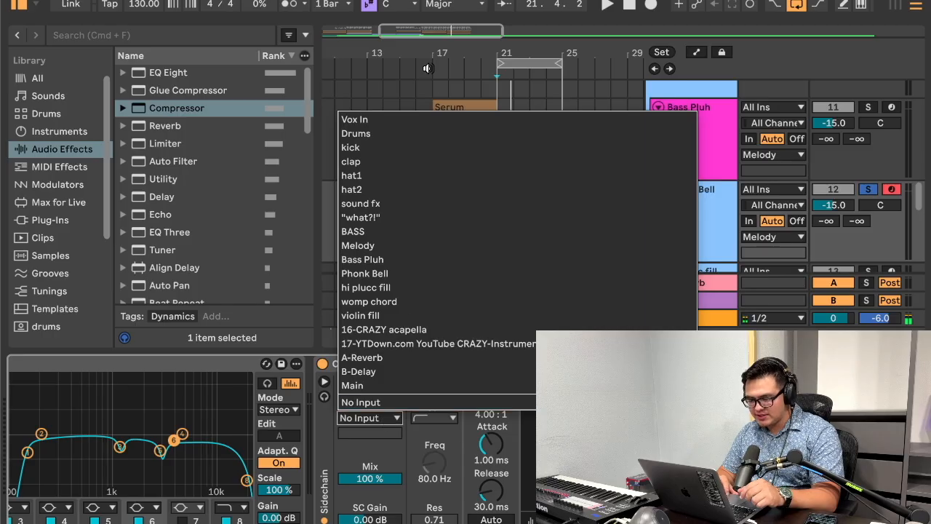
pyautogui.click(407, 148)
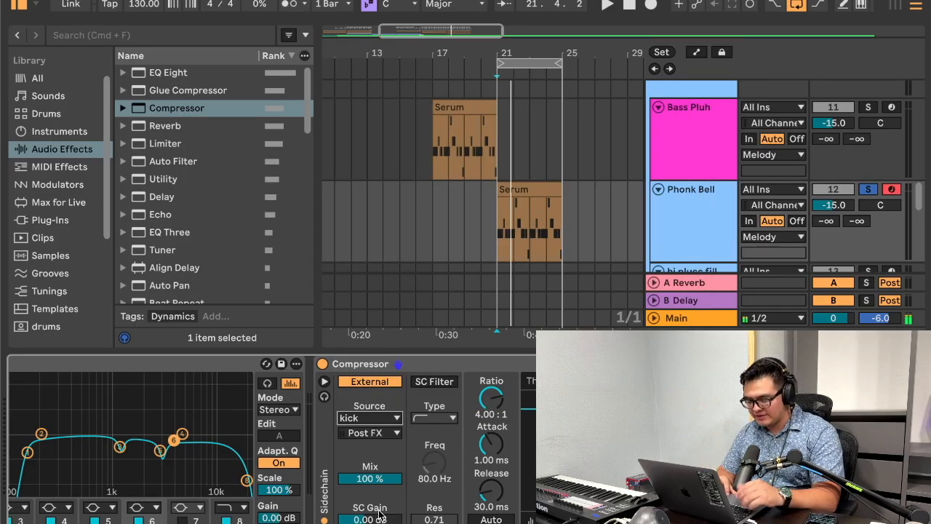
# Step: Enable the Compressor's sidechain filter, sweep its frequency between 30 Hz and 15 kHz, and set it to 1.00 kHz
pyautogui.click(435, 382)
pyautogui.moveTo(434, 461)
pyautogui.mouseDown()
pyautogui.moveTo(434, 430)
pyautogui.moveTo(440, 470)
pyautogui.mouseUp()
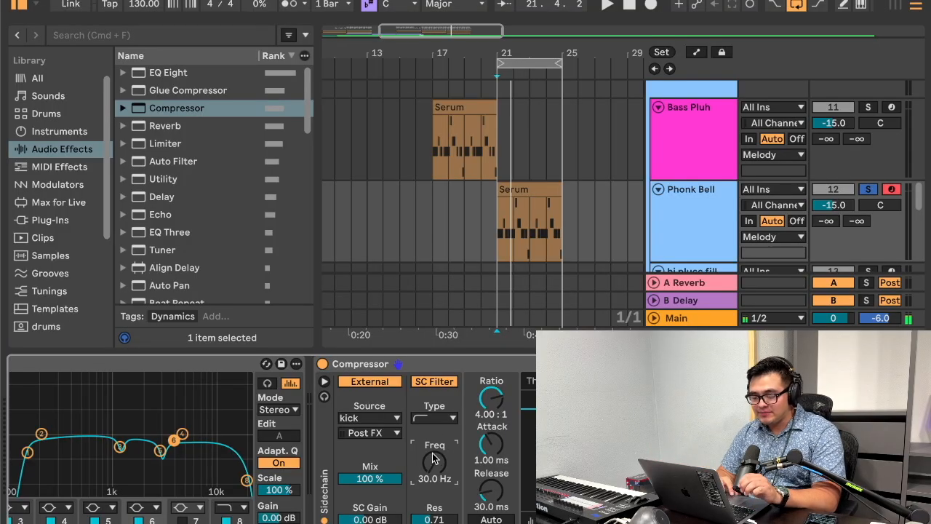
pyautogui.moveTo(434, 462); pyautogui.dragTo(434, 356)
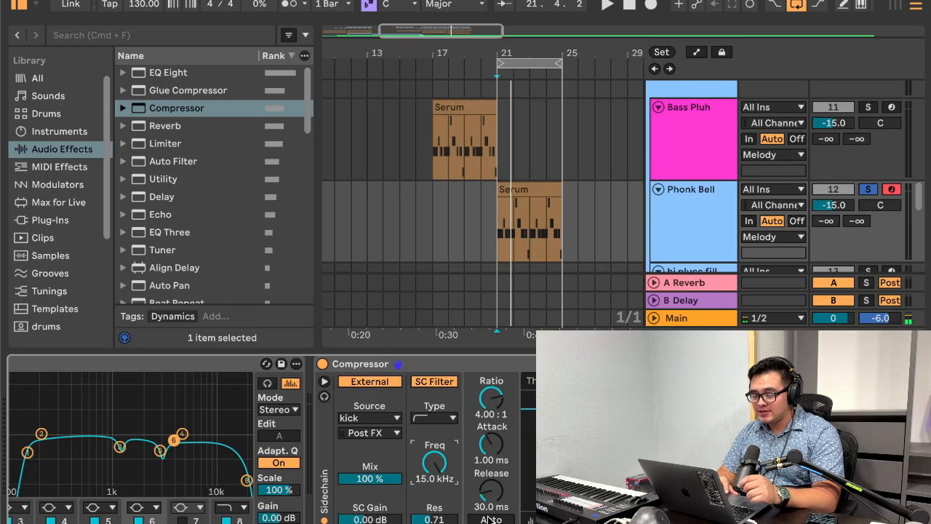
pyautogui.moveTo(449, 476); pyautogui.dragTo(448, 512)
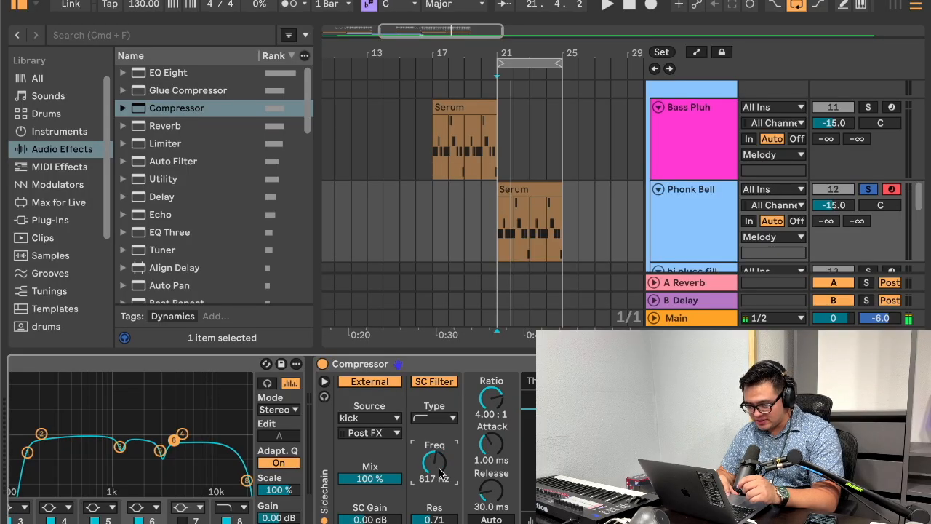
pyautogui.write('100')
pyautogui.write('1000')
pyautogui.press('Return')
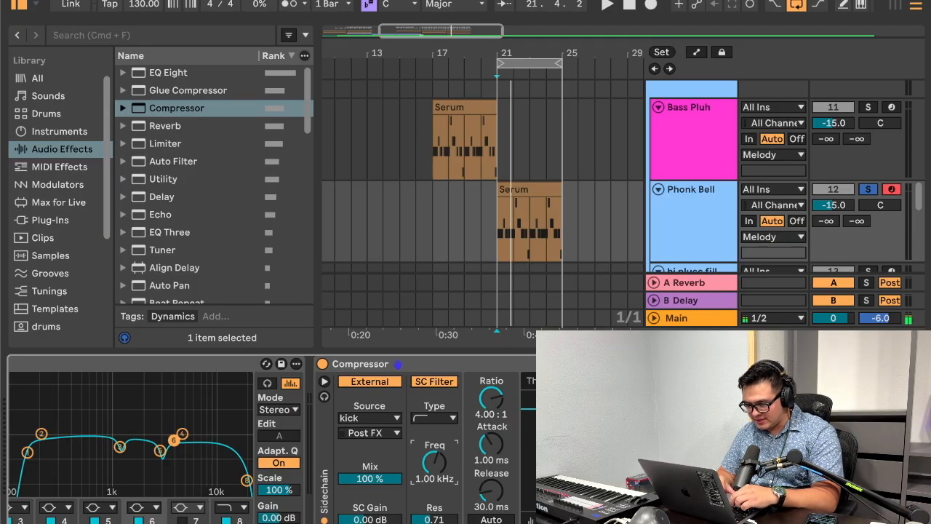
# Step: Set the Compressor's attack to 0.05 ms and its release to 33.9 ms while the Phonk Bell loop plays
pyautogui.press('space')
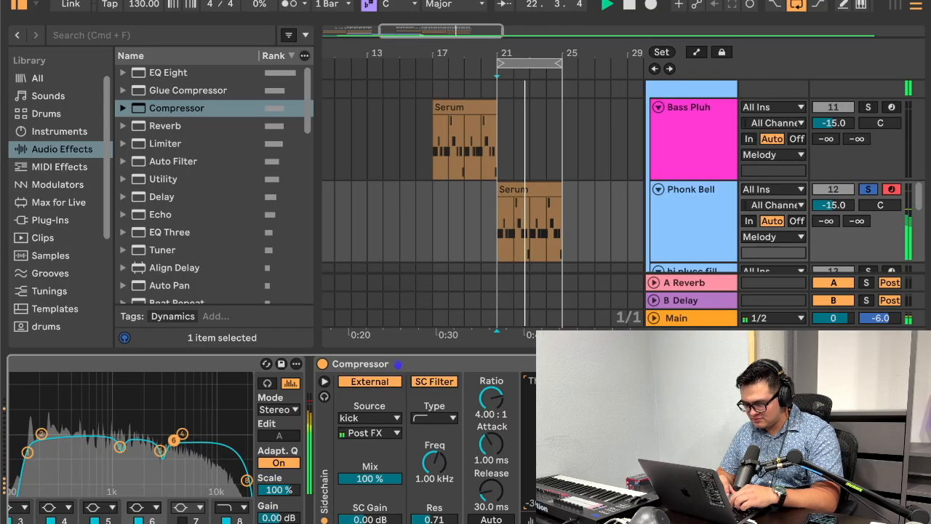
pyautogui.moveTo(482, 443); pyautogui.dragTo(490, 475)
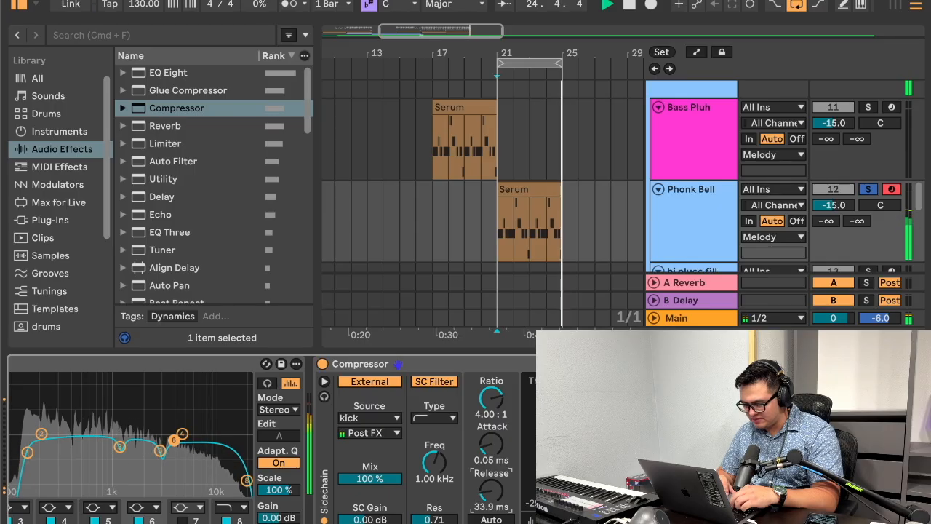
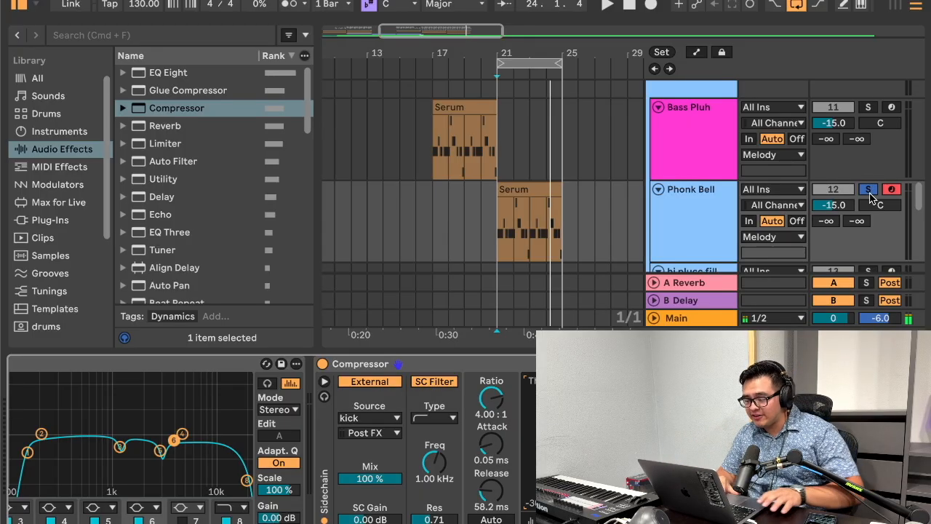
# Step: Unsolo the Phonk Bell track and play its loop within the full mix
pyautogui.click(868, 191)
pyautogui.press('space')
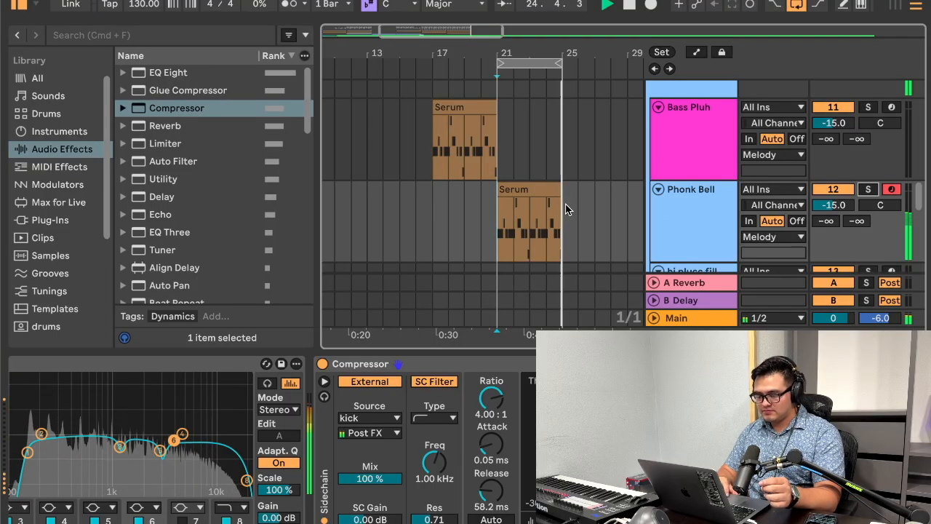
pyautogui.press('space')
# Step: Look over the drum, sound fx, womp chord, violin_fill and reference tracks around bars 16 to 24
pyautogui.scroll(-10, 567, 210)
pyautogui.scroll(7, 567, 210)
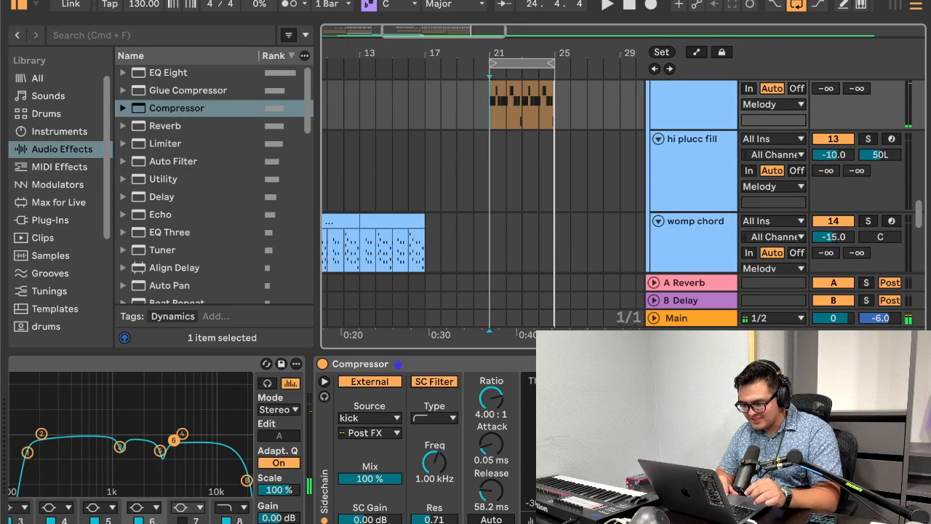
pyautogui.press('super+alt+l')
pyautogui.scroll(-4, 502, 321)
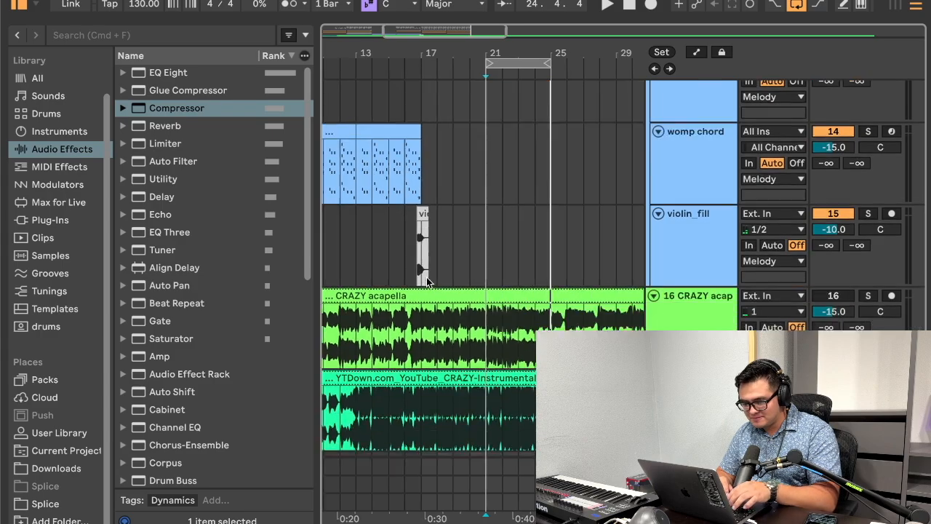
pyautogui.scroll(4, 427, 280)
pyautogui.scroll(8, 426, 277)
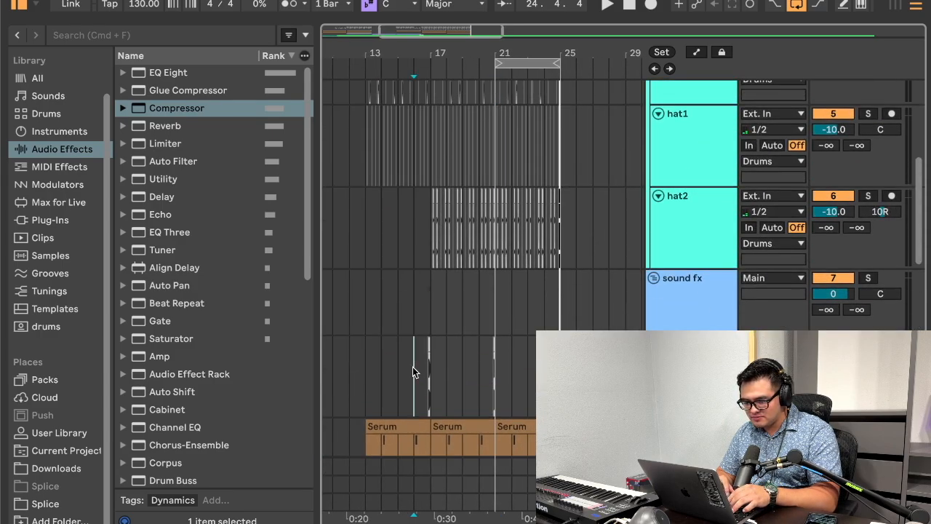
pyautogui.click(420, 369)
pyautogui.click(544, 375)
pyautogui.scroll(-8, 544, 375)
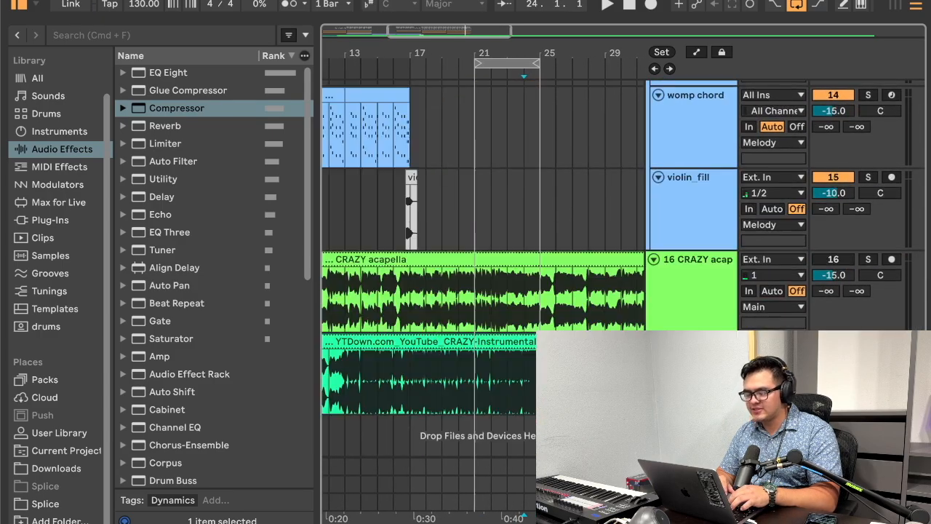
pyautogui.click(477, 379)
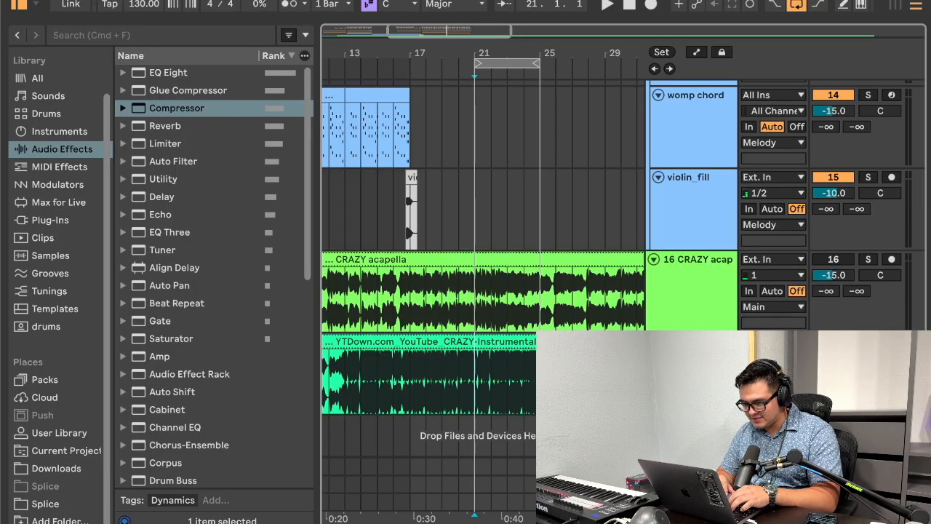
# Step: Insert a new MIDI track directly below the Phonk Bell track
pyautogui.scroll(5, 677, 128)
pyautogui.click(688, 182)
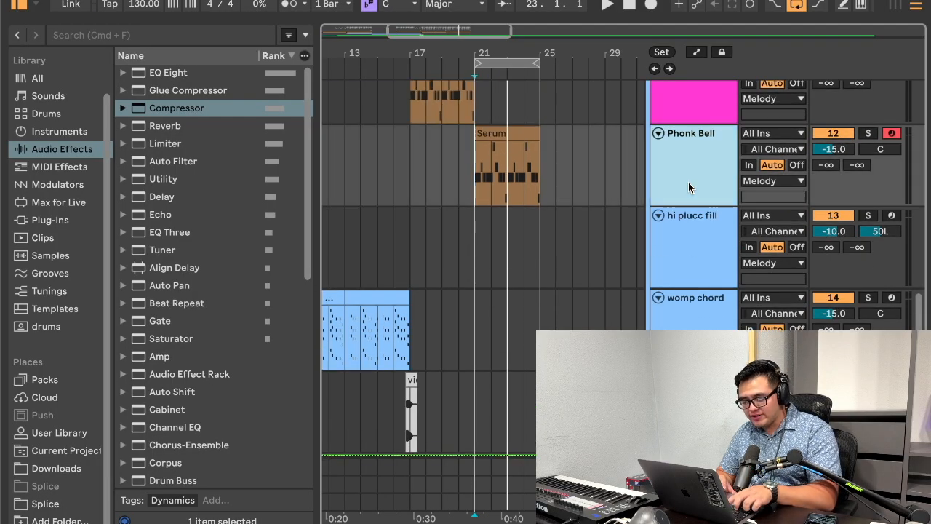
pyautogui.press('super+shift+t')
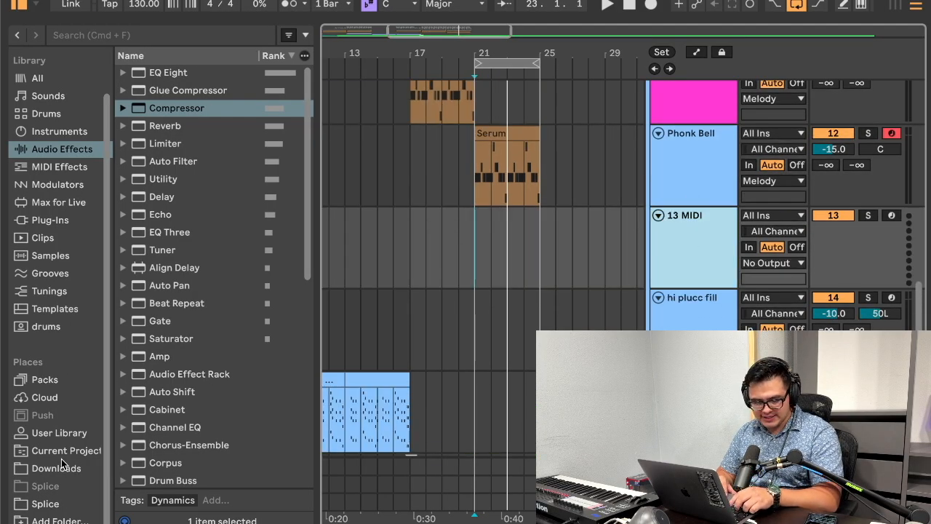
# Step: Search the plug-ins for "serum" and load the Serum instrument on the new MIDI track
pyautogui.click(52, 506)
pyautogui.click(80, 35)
pyautogui.write('serum')
pyautogui.click(45, 219)
pyautogui.moveTo(150, 93); pyautogui.dragTo(500, 221)
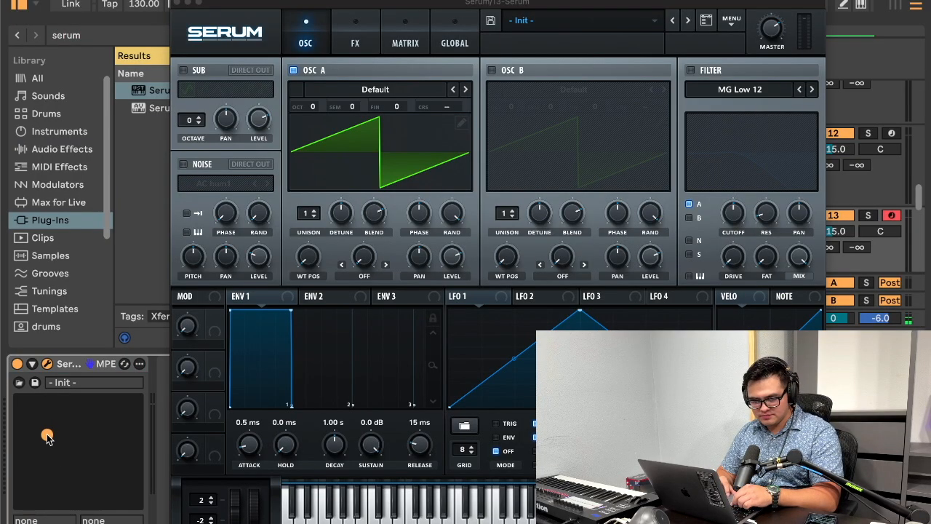
pyautogui.click(181, 6)
# Step: Load the user preset "ahh choir" in Serum on the new track and close the plug-in window
pyautogui.scroll(10, 736, 186)
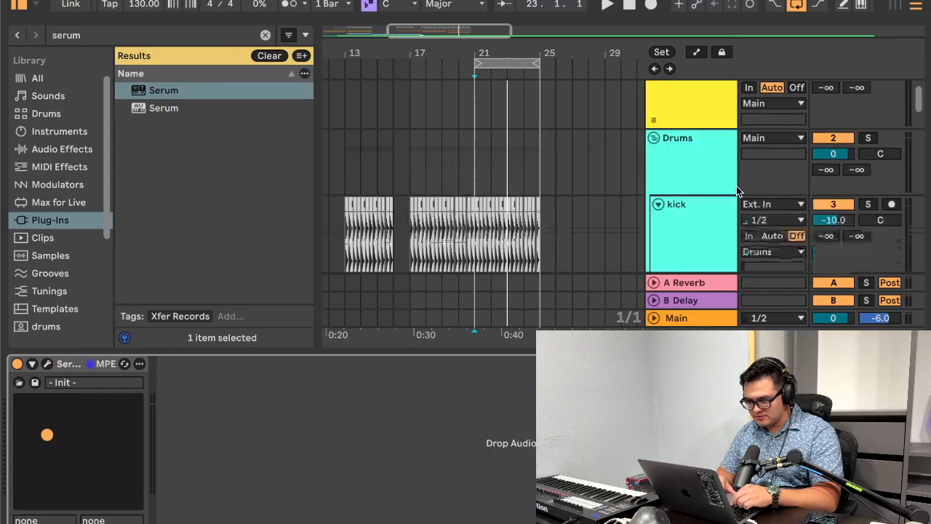
pyautogui.scroll(-15, 734, 204)
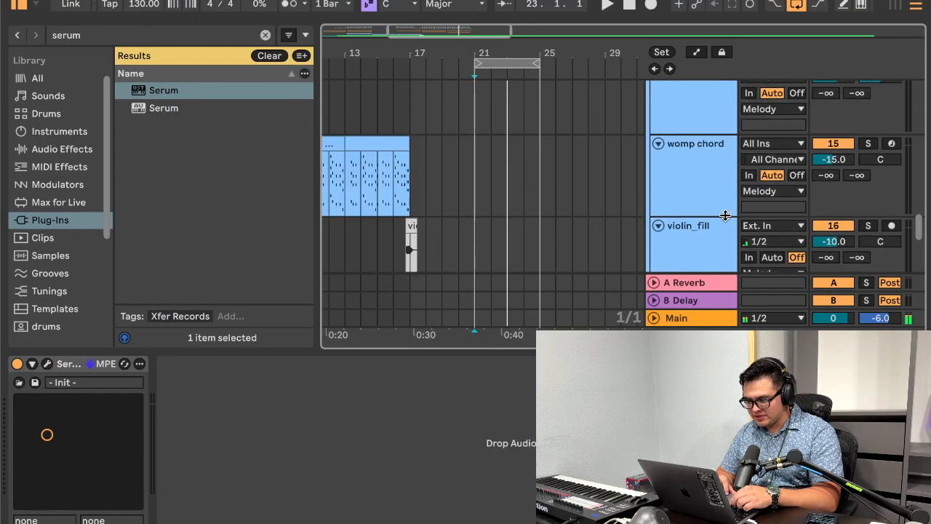
pyautogui.scroll(8, 725, 214)
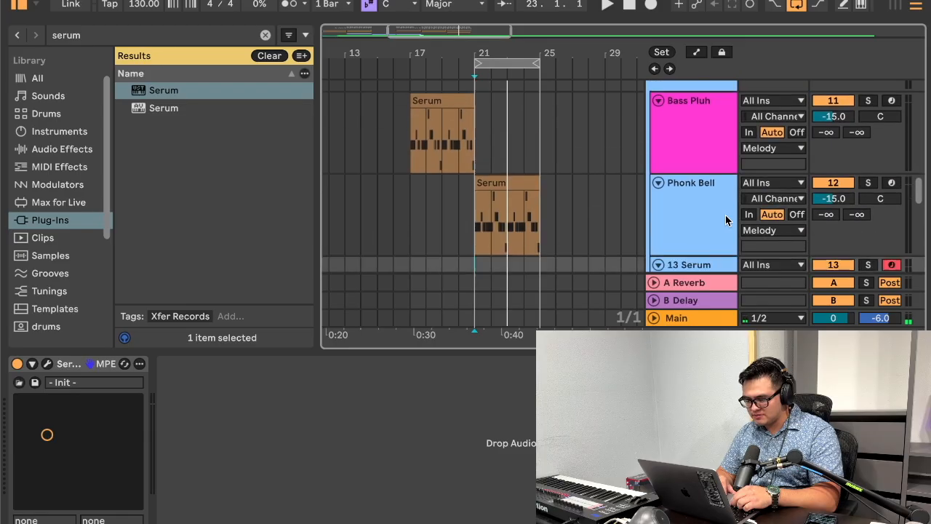
pyautogui.click(48, 364)
pyautogui.click(553, 20)
pyautogui.moveTo(581, 202)
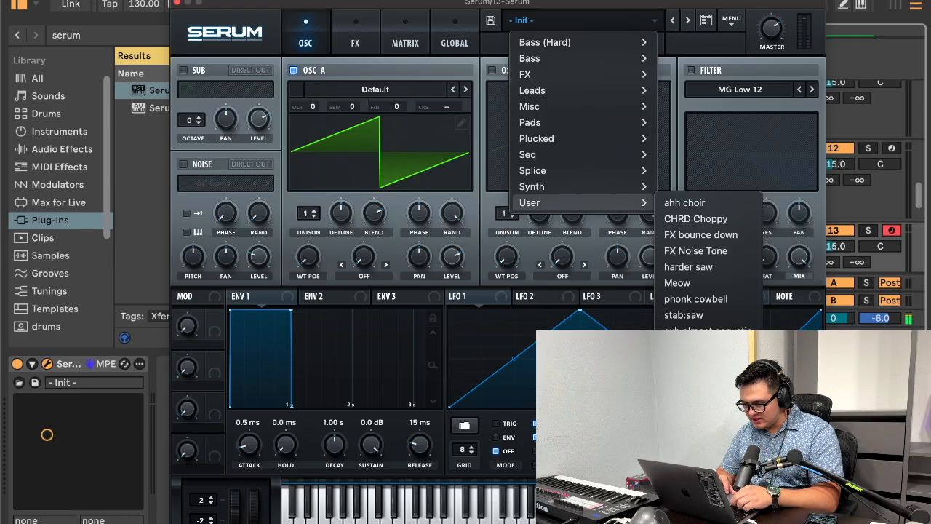
pyautogui.click(684, 202)
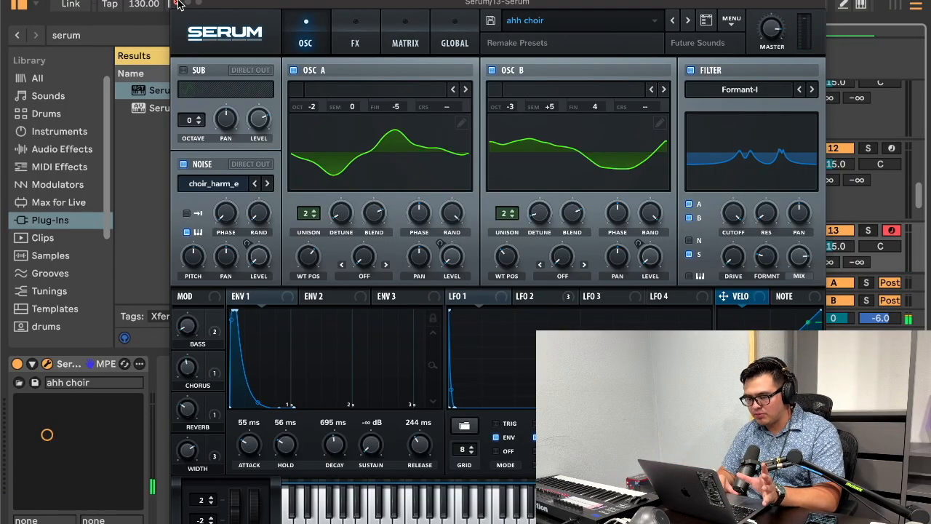
pyautogui.click(179, 3)
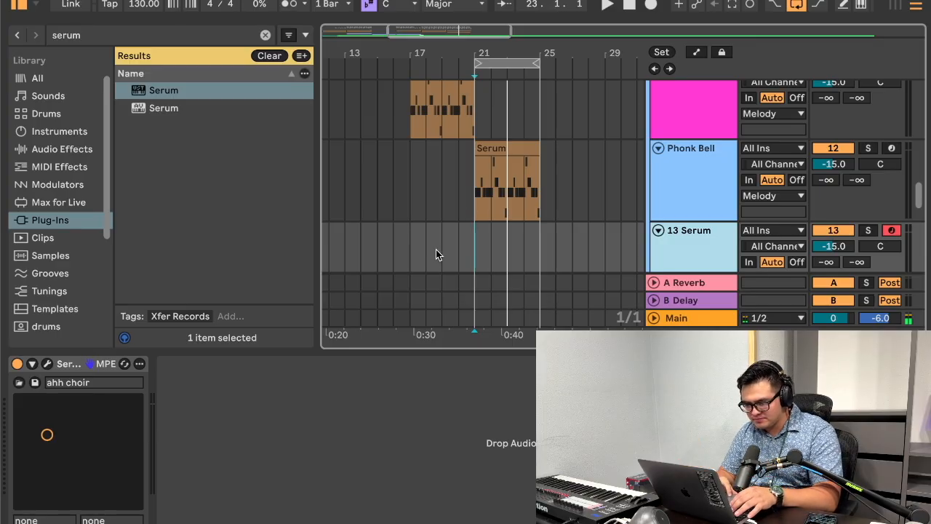
# Step: Copy the Phonk Bell MIDI clip at bar 21 onto the 13 Serum track and transpose all its notes up one octave
pyautogui.moveTo(505, 156); pyautogui.dragTo(505, 255)
pyautogui.press('space')
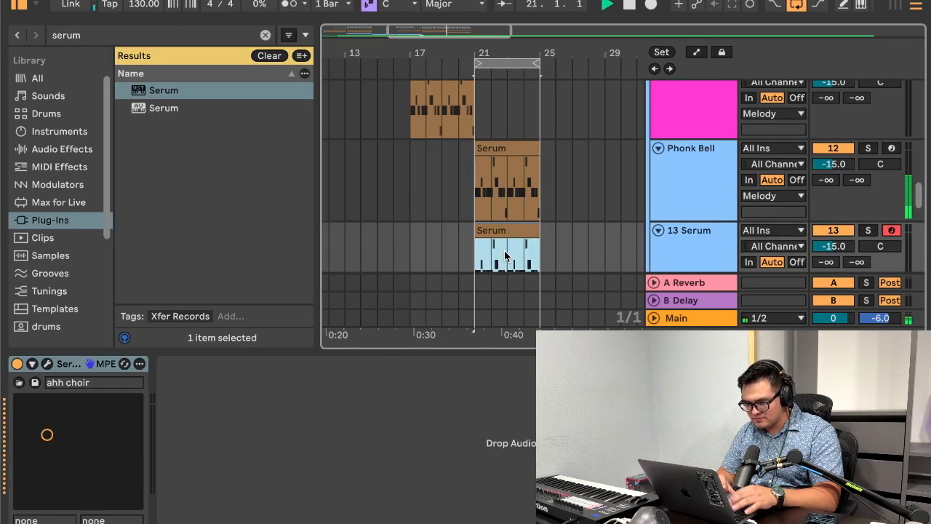
pyautogui.doubleClick(515, 233)
pyautogui.press('space')
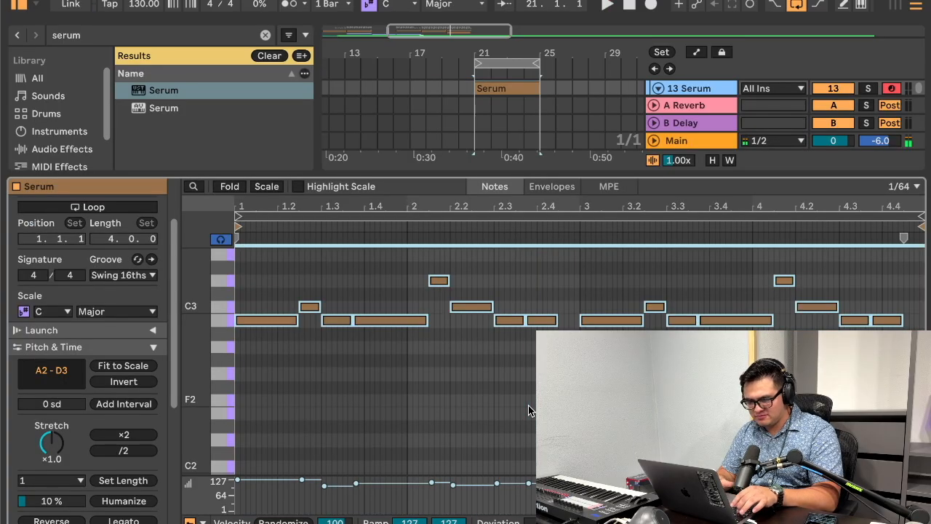
pyautogui.hotkey('shift', 'Up')
pyautogui.press('space')
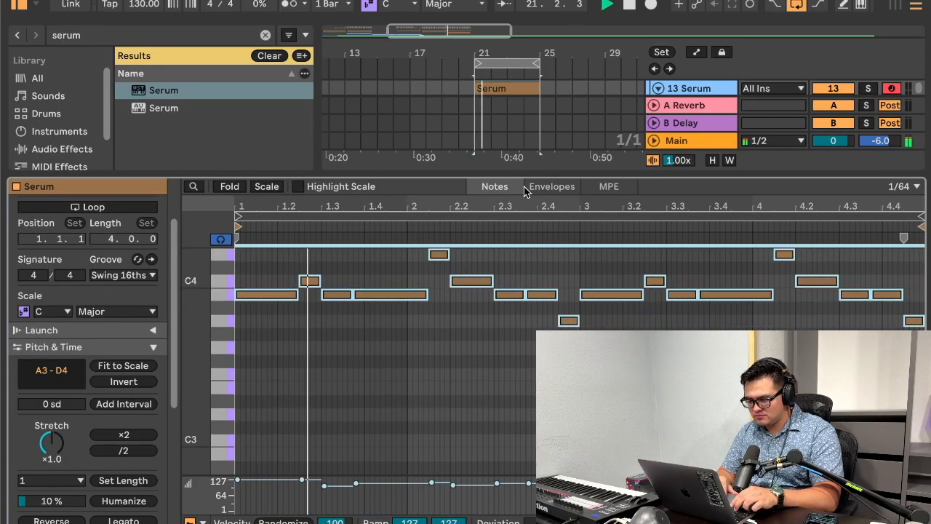
# Step: Set the volume of the 13 Serum track to -25 dB
pyautogui.moveTo(519, 173); pyautogui.dragTo(520, 509)
pyautogui.scroll(2, 688, 117)
pyautogui.click(690, 201)
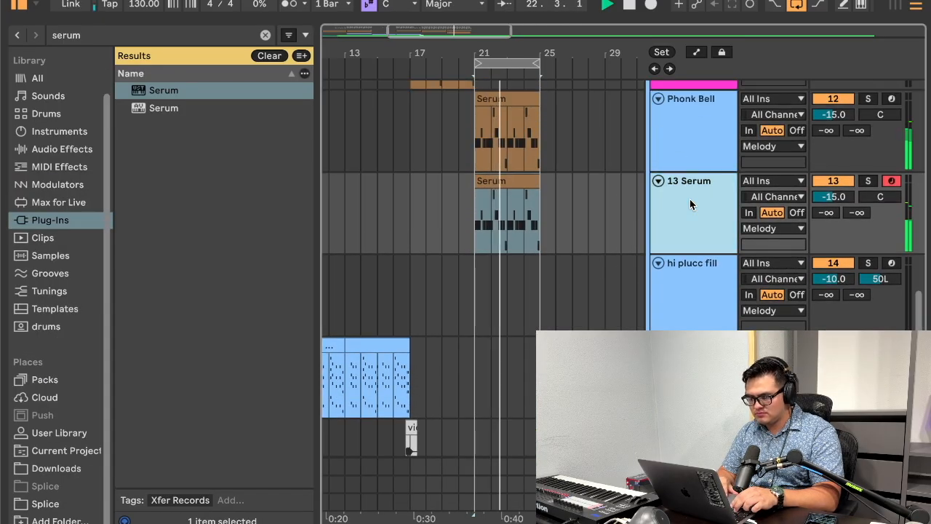
pyautogui.click(833, 197)
pyautogui.write('-25')
pyautogui.press('Return')
# Step: Copy EQ Eight and the Compressor from the Phonk Bell track and paste them after Serum on the 13 Serum track
pyautogui.scroll(2, 584, 204)
pyautogui.hscroll(2, 584, 204)
pyautogui.doubleClick(678, 272)
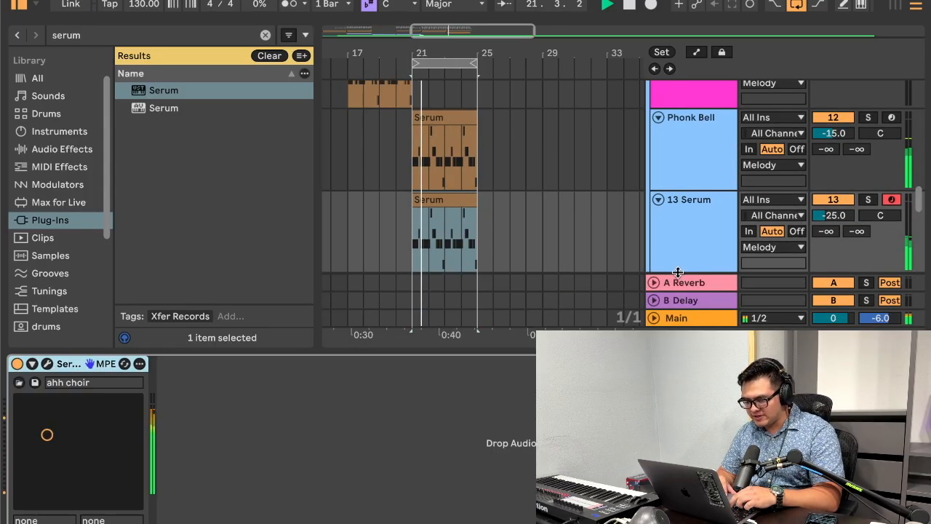
pyautogui.click(549, 154)
pyautogui.click(365, 363)
pyautogui.hscroll(-2, 365, 365)
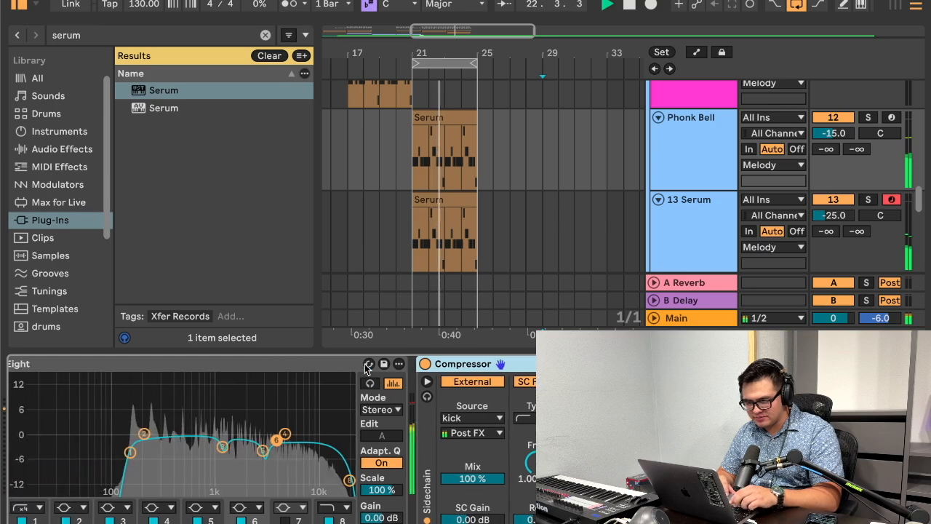
pyautogui.hscroll(-2, 329, 367)
pyautogui.click(399, 201)
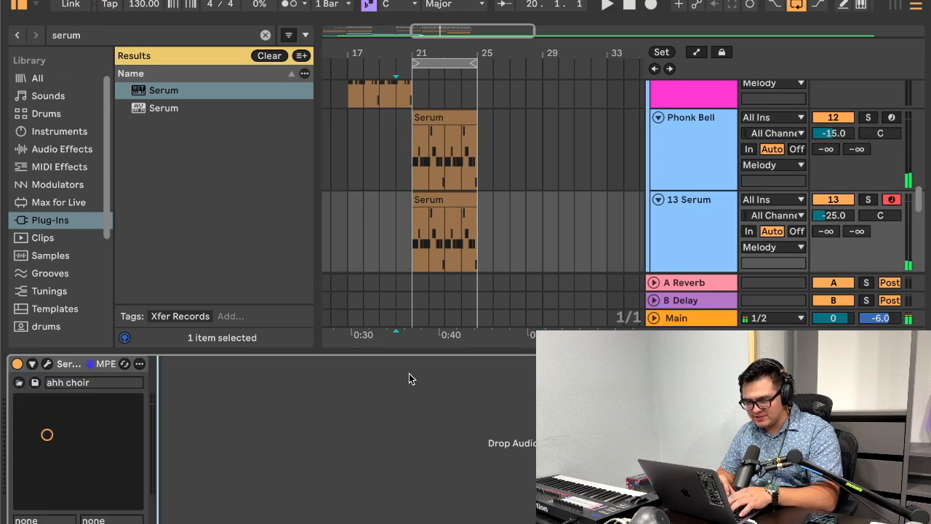
pyautogui.press('super+v')
# Step: In the 13 Serum track's EQ Eight, flatten the dips of bands 3 and 5 and lower the band 1 low cut to 88.0 Hz
pyautogui.click(518, 364)
pyautogui.moveTo(193, 463); pyautogui.dragTo(253, 434)
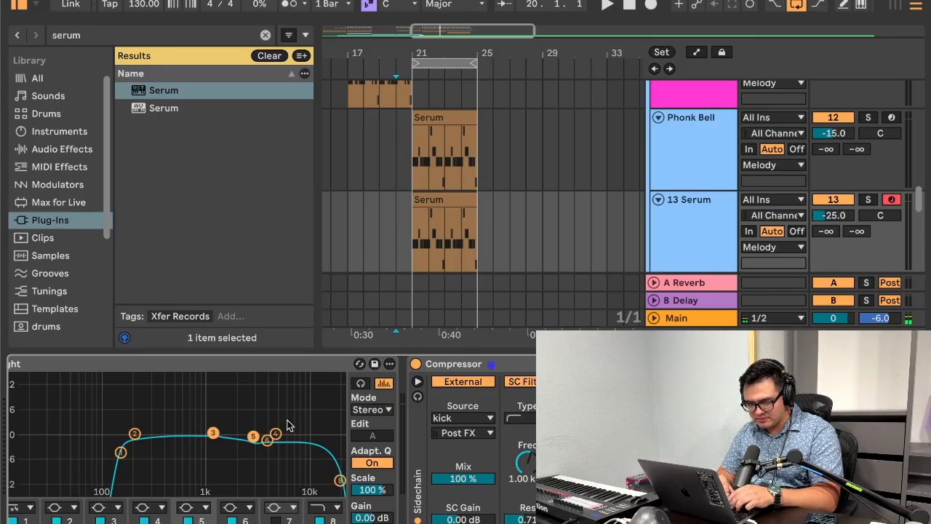
pyautogui.hscroll(-3, 456, 400)
pyautogui.press('space')
pyautogui.click(416, 245)
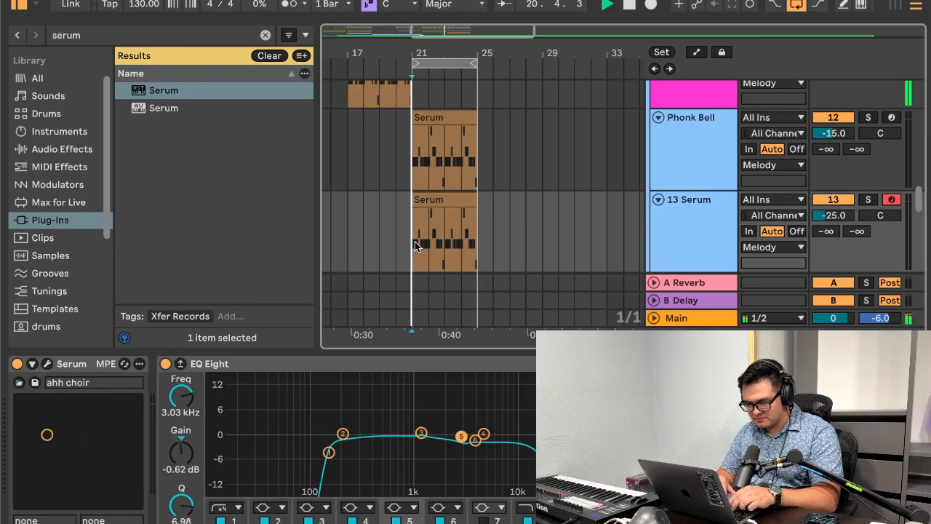
pyautogui.moveTo(328, 452)
pyautogui.mouseDown()
pyautogui.moveTo(211, 413)
pyautogui.moveTo(306, 380)
pyautogui.moveTo(338, 380)
pyautogui.moveTo(306, 453)
pyautogui.mouseUp()
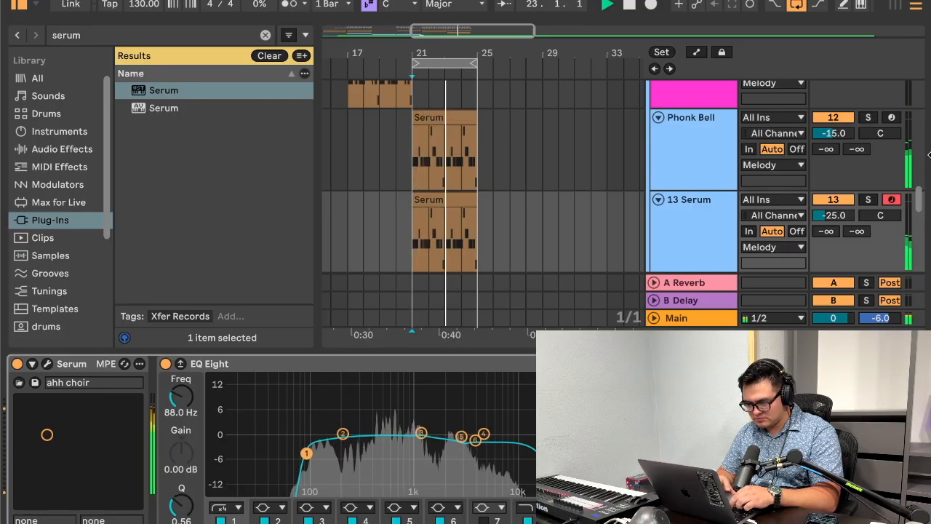
# Step: Solo the 13 Serum track and show its device chain while the loop plays
pyautogui.scroll(10, 866, 197)
pyautogui.click(871, 122)
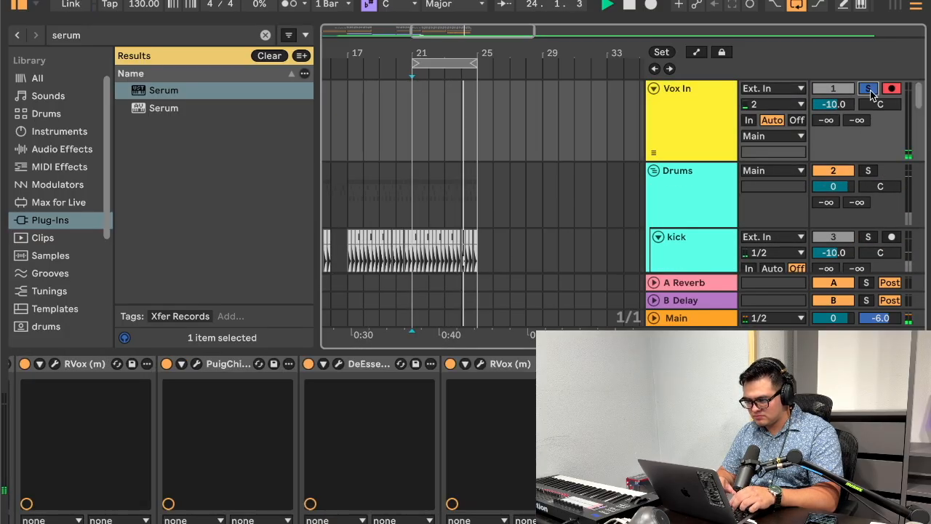
pyautogui.scroll(-10, 837, 182)
pyautogui.click(718, 156)
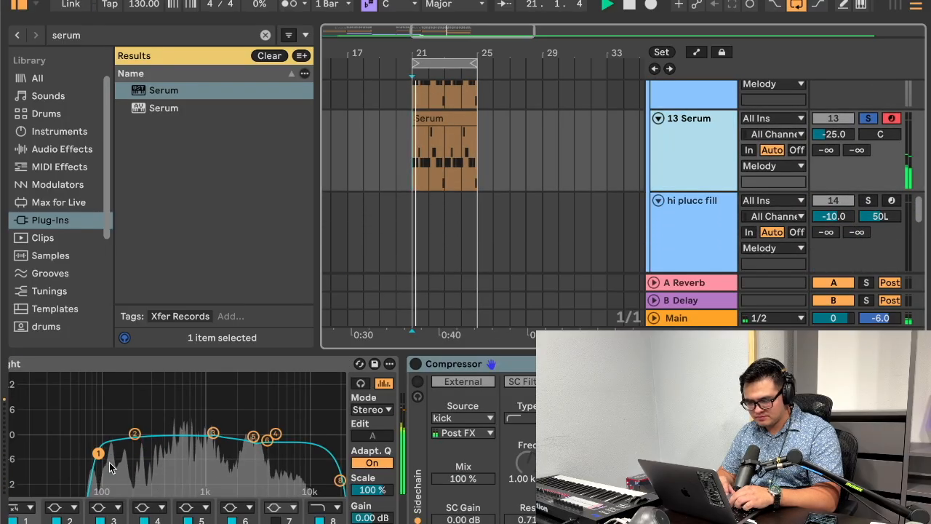
pyautogui.click(531, 165)
pyautogui.scroll(5, 393, 429)
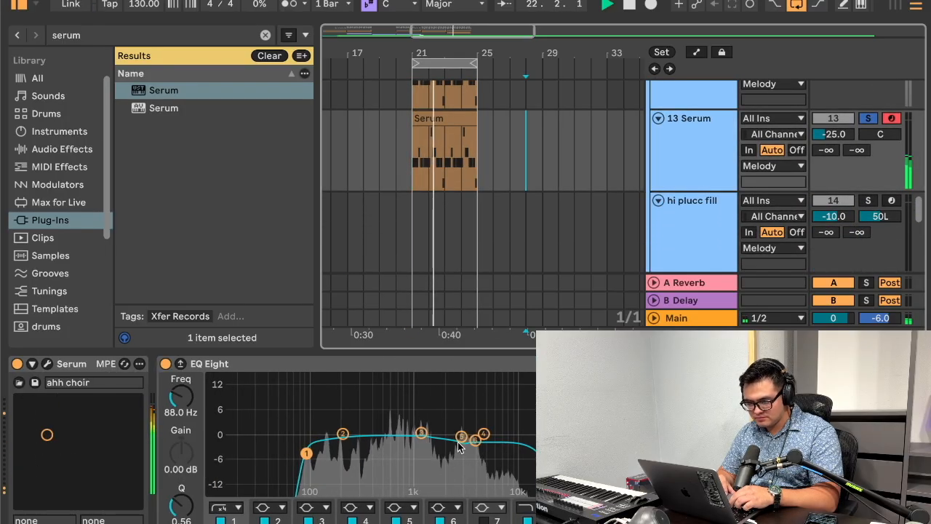
# Step: Reset the gain of bands 6, 5 and 3 in the 13 Serum track's EQ Eight to 0.00 dB
pyautogui.moveTo(460, 436); pyautogui.dragTo(460, 430)
pyautogui.moveTo(474, 440); pyautogui.dragTo(475, 437)
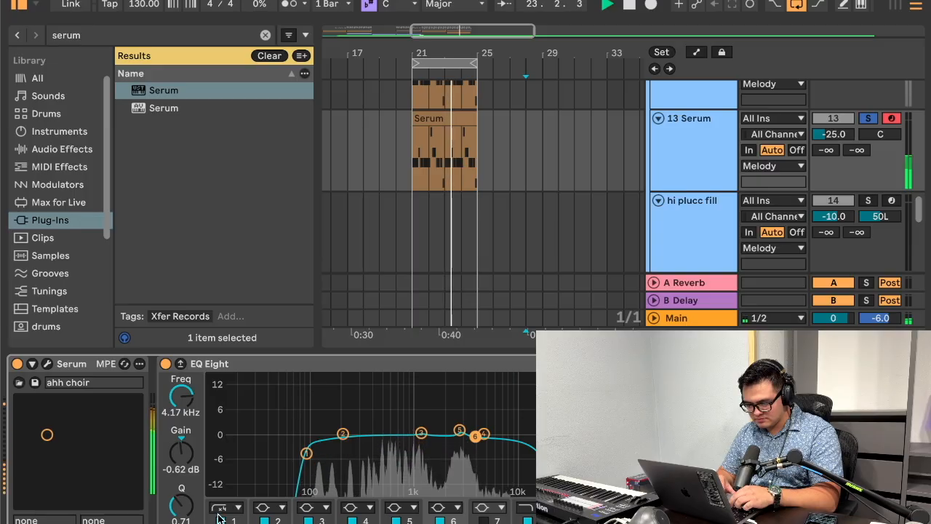
pyautogui.doubleClick(180, 459)
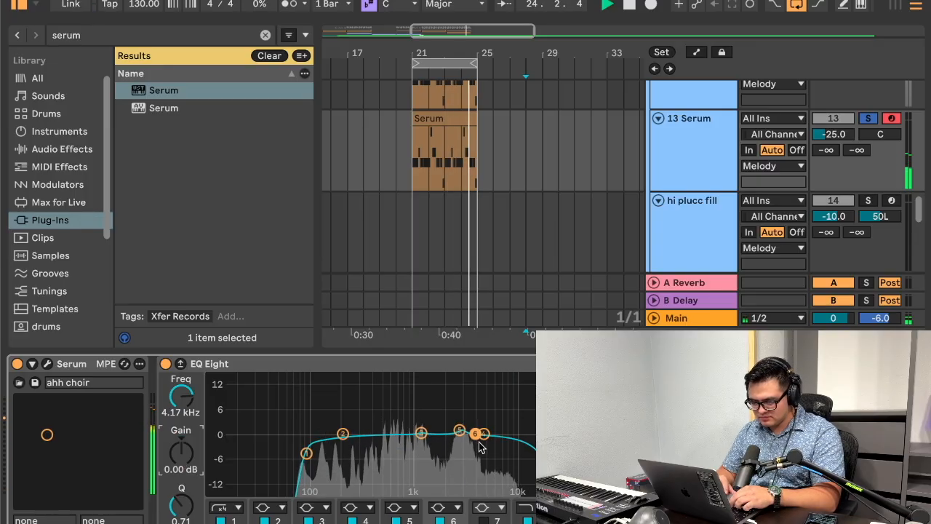
pyautogui.click(460, 430)
pyautogui.doubleClick(182, 455)
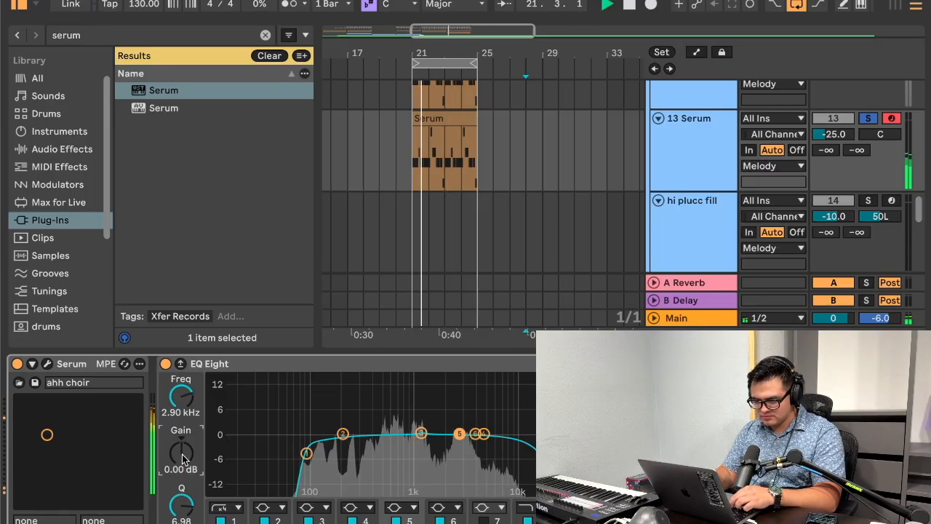
pyautogui.click(422, 434)
pyautogui.doubleClick(191, 456)
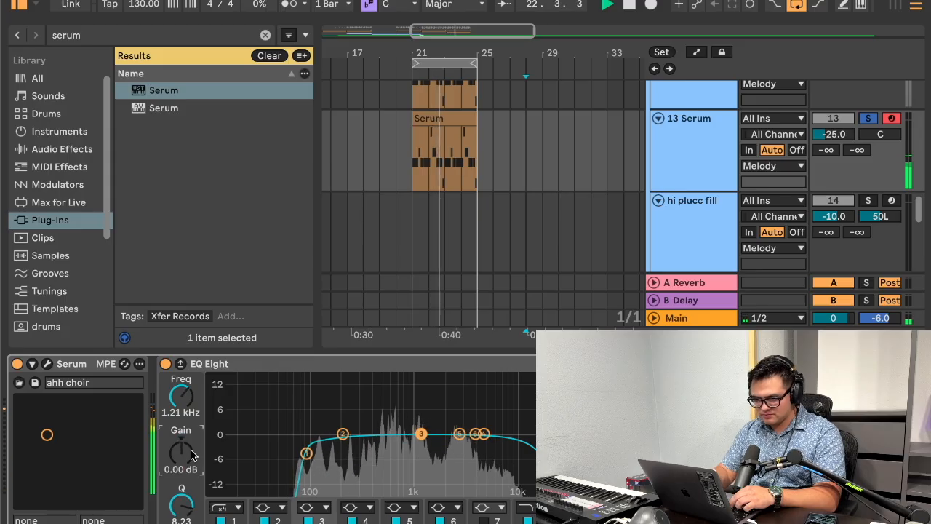
# Step: Raise EQ Eight's band 1 low cut slightly above 100 Hz and cut dips near 1 kHz with band 3 and 2.5 kHz with band 5
pyautogui.moveTo(307, 453); pyautogui.dragTo(367, 385)
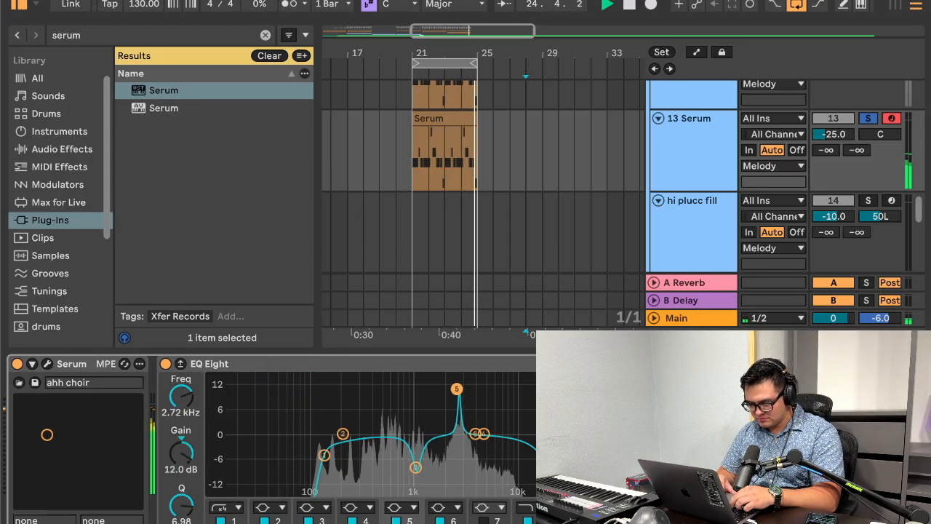
pyautogui.moveTo(457, 389); pyautogui.dragTo(454, 453)
pyautogui.click(176, 473)
pyautogui.moveTo(183, 501); pyautogui.dragTo(182, 523)
pyautogui.moveTo(182, 453)
pyautogui.mouseDown()
pyautogui.moveTo(182, 403)
pyautogui.moveTo(181, 446)
pyautogui.mouseUp()
pyautogui.moveTo(184, 504); pyautogui.dragTo(184, 484)
pyautogui.hscroll(5, 480, 482)
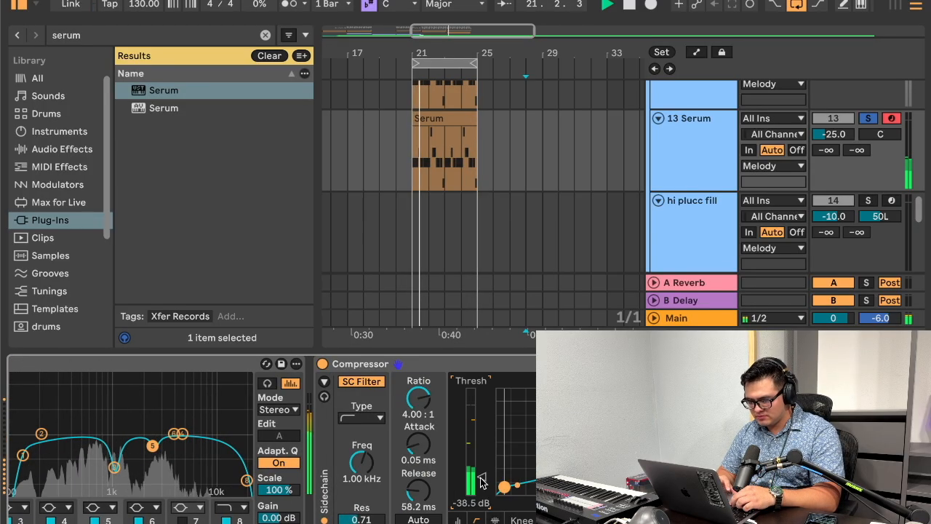
# Step: Unsolo the 13 Serum track and raise its volume to -23.0 dB
pyautogui.click(868, 120)
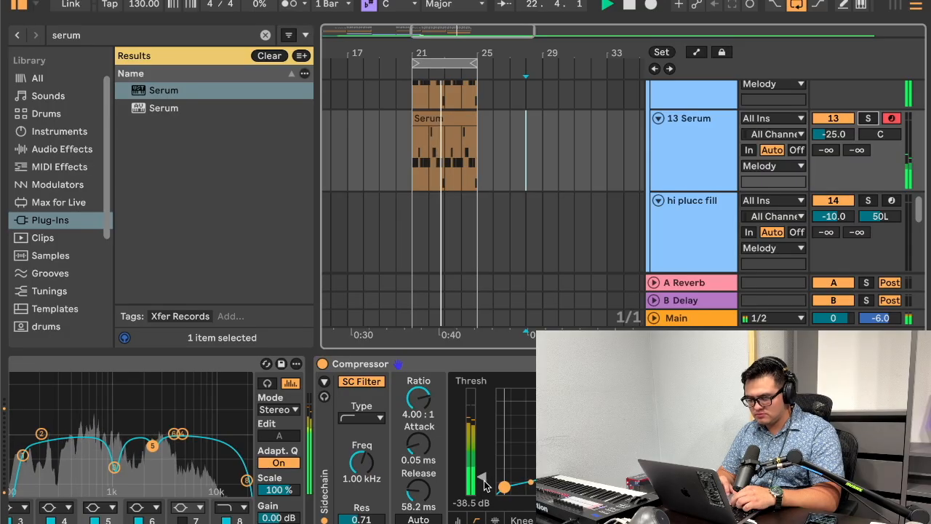
pyautogui.moveTo(839, 141); pyautogui.dragTo(839, 137)
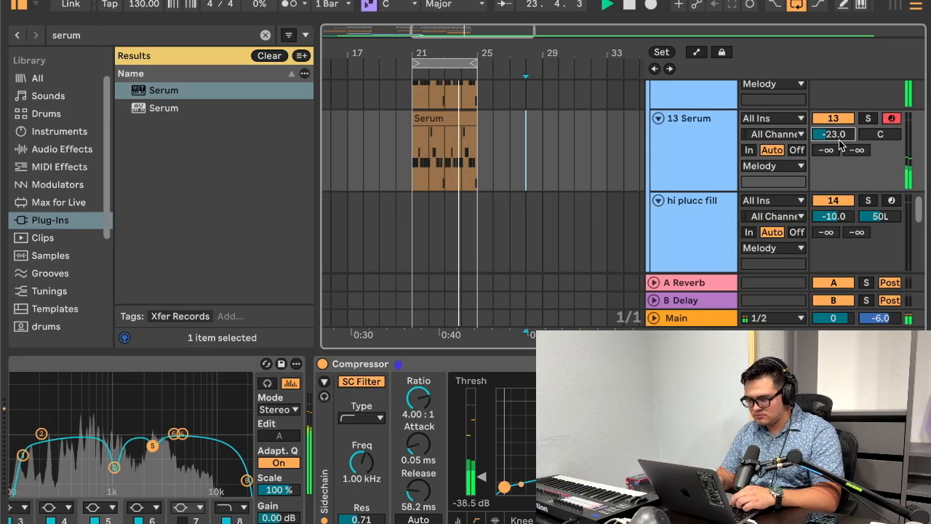
# Step: Set the Env 1 release of the 13 Serum track's ahh choir patch to 1.04 s
pyautogui.hscroll(-5, 397, 440)
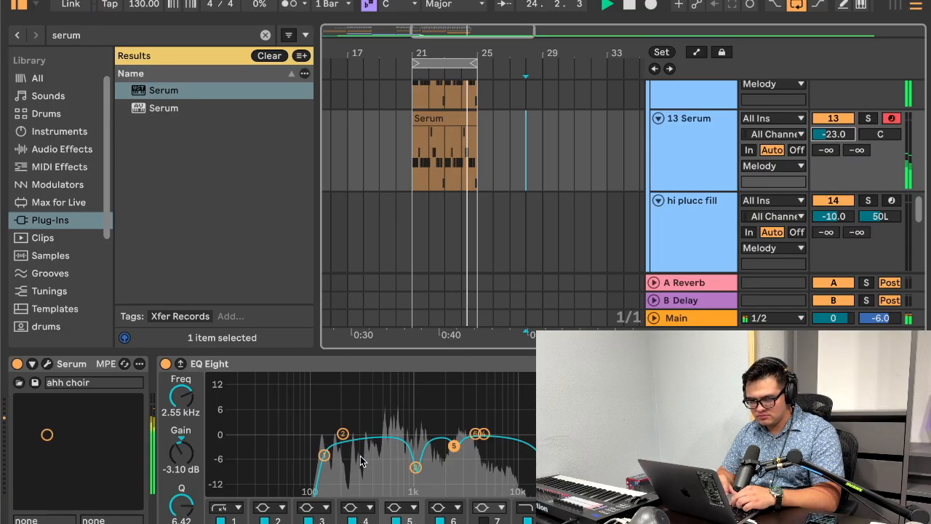
pyautogui.click(49, 363)
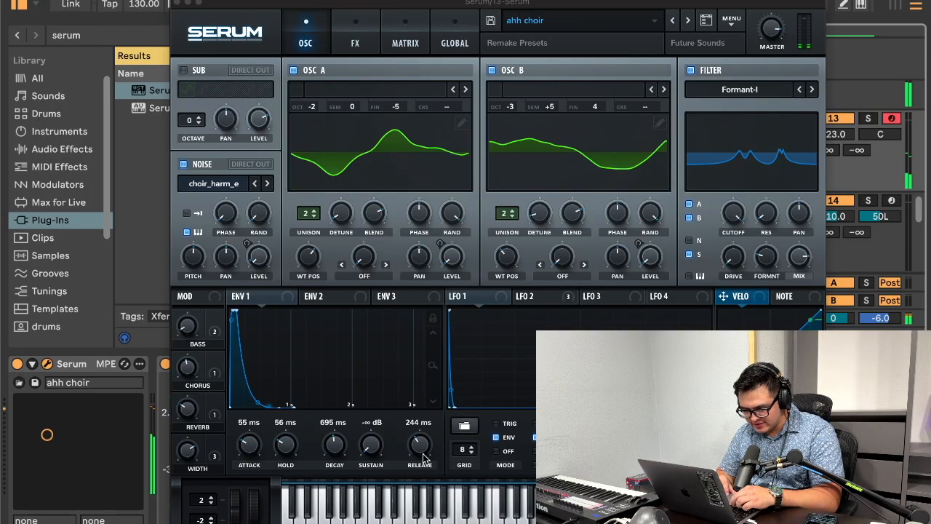
pyautogui.moveTo(423, 459); pyautogui.dragTo(426, 429)
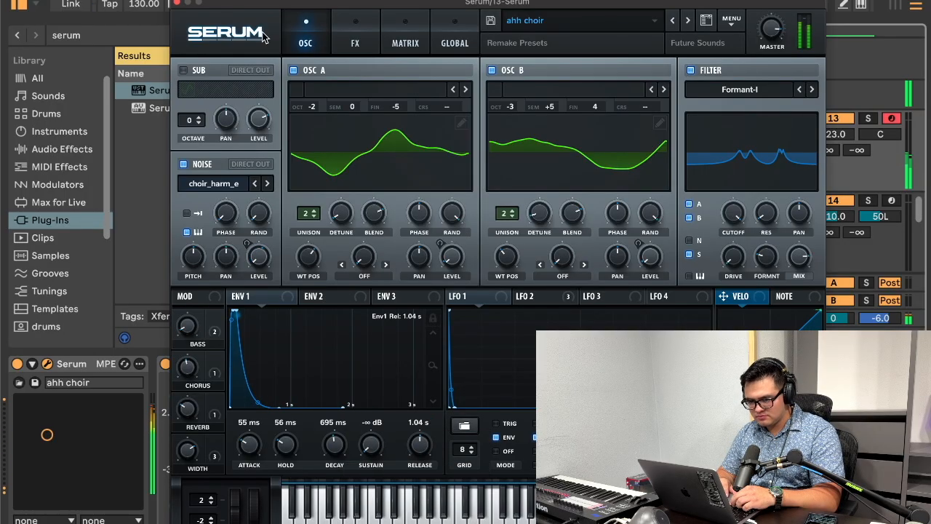
pyautogui.click(356, 29)
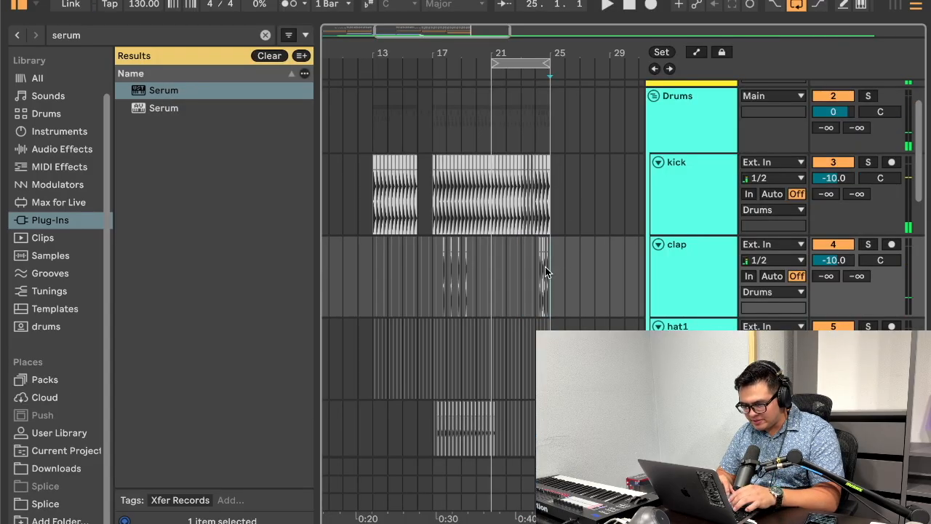
# Step: Copy the clap pattern from bars 5 to 9 and paste it at bar 21 of the clap track
pyautogui.moveTo(523, 266); pyautogui.dragTo(526, 267)
pyautogui.moveTo(539, 48); pyautogui.dragTo(540, 48)
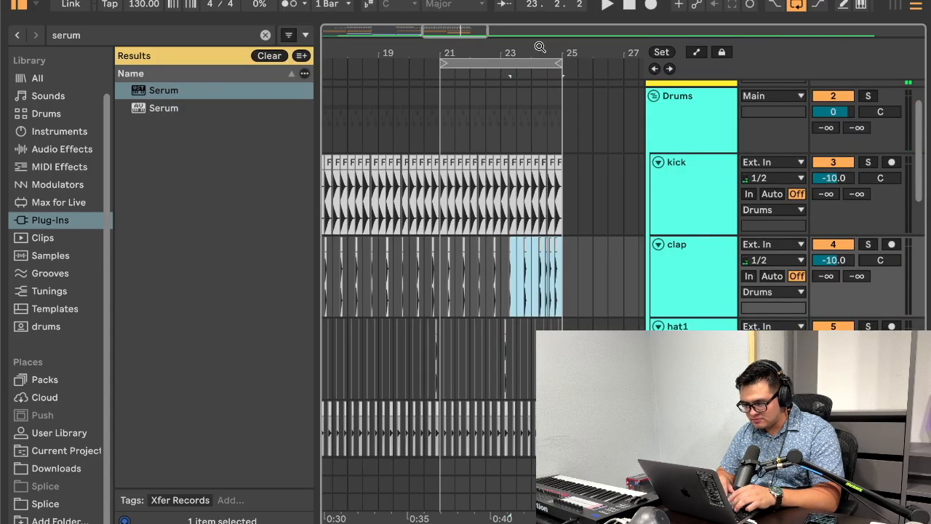
pyautogui.hscroll(-12, 498, 277)
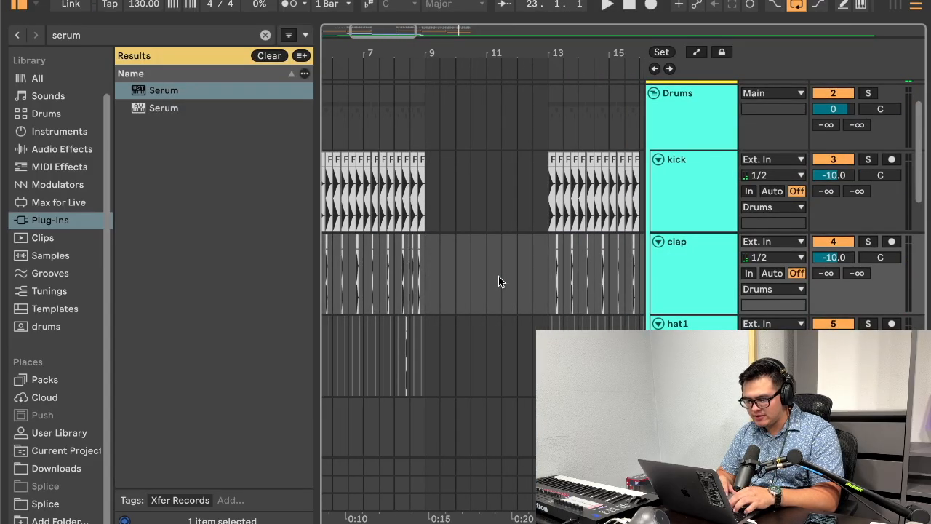
pyautogui.moveTo(569, 273); pyautogui.dragTo(481, 278)
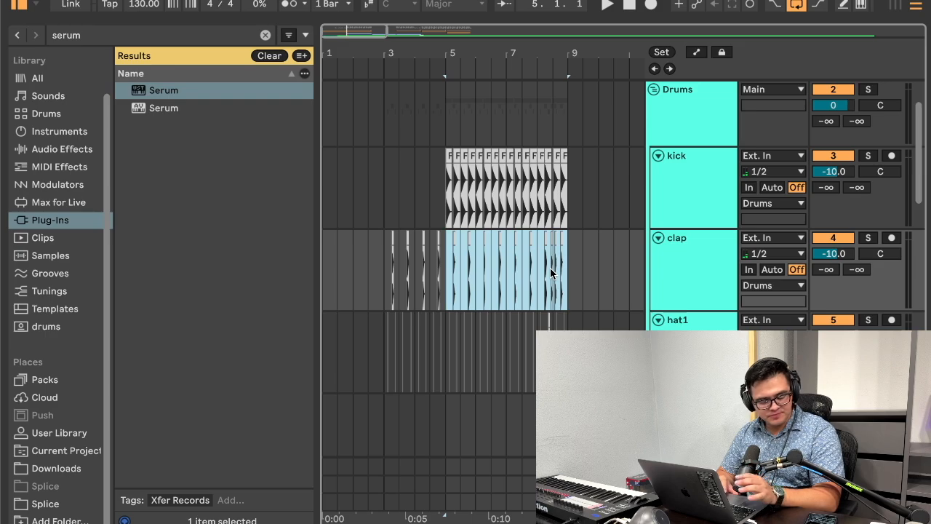
pyautogui.hscroll(5, 550, 269)
pyautogui.hscroll(-1, 550, 272)
pyautogui.press('super+d')
pyautogui.press('super+d')
pyautogui.press('super+d')
pyautogui.press('super+d')
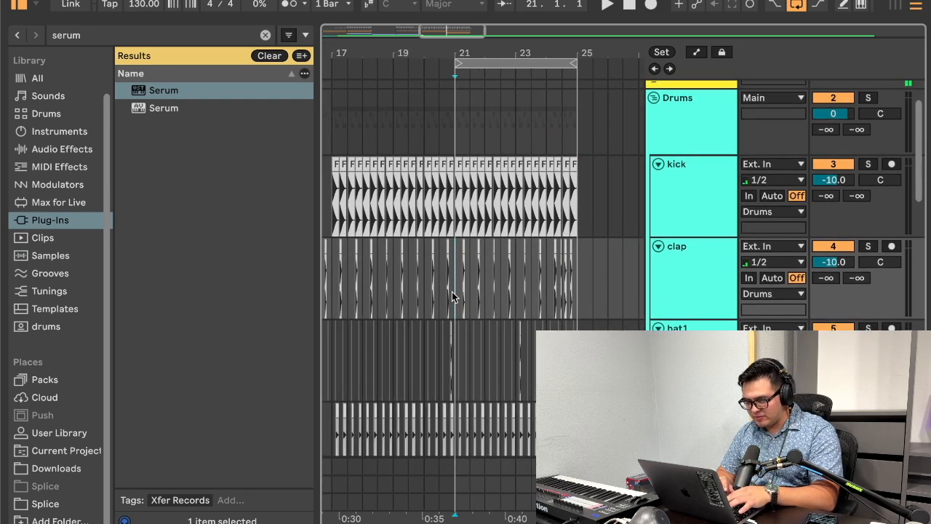
pyautogui.press('super+v')
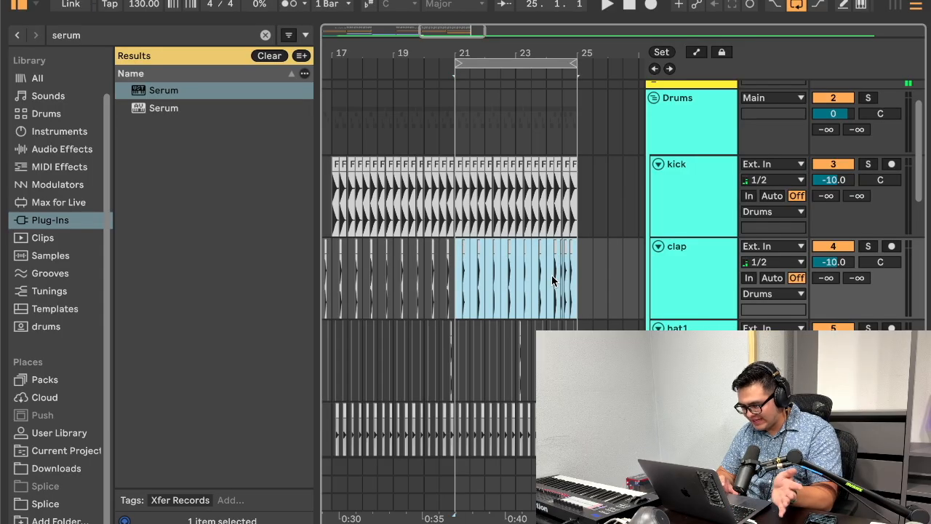
# Step: Copy the two closely spaced claps around bar 8.3 and paste them into the clap fill in bar 24
pyautogui.hscroll(-10, 551, 275)
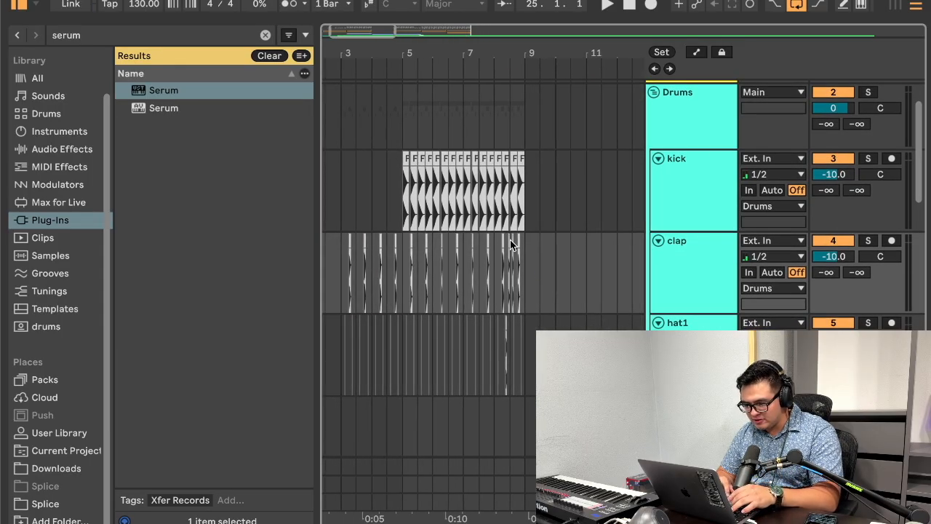
pyautogui.scroll(6, 509, 254)
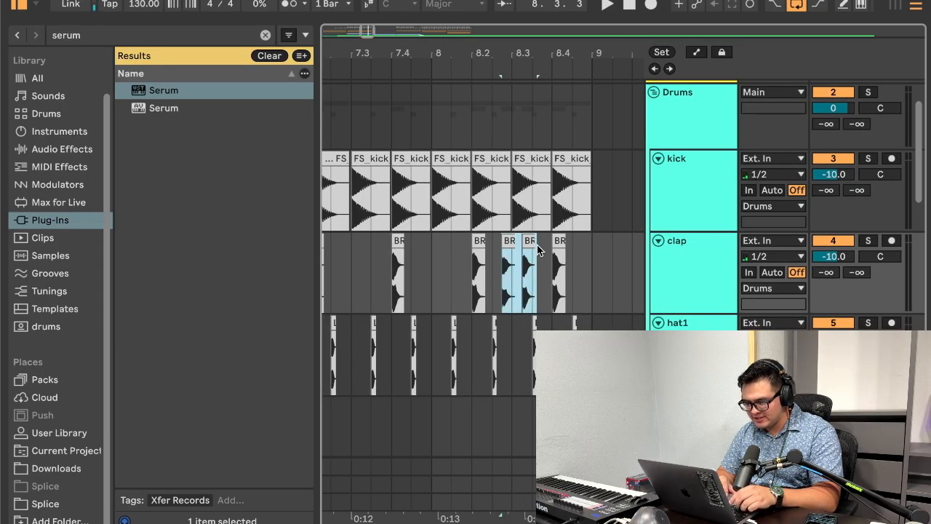
pyautogui.hscroll(15, 538, 251)
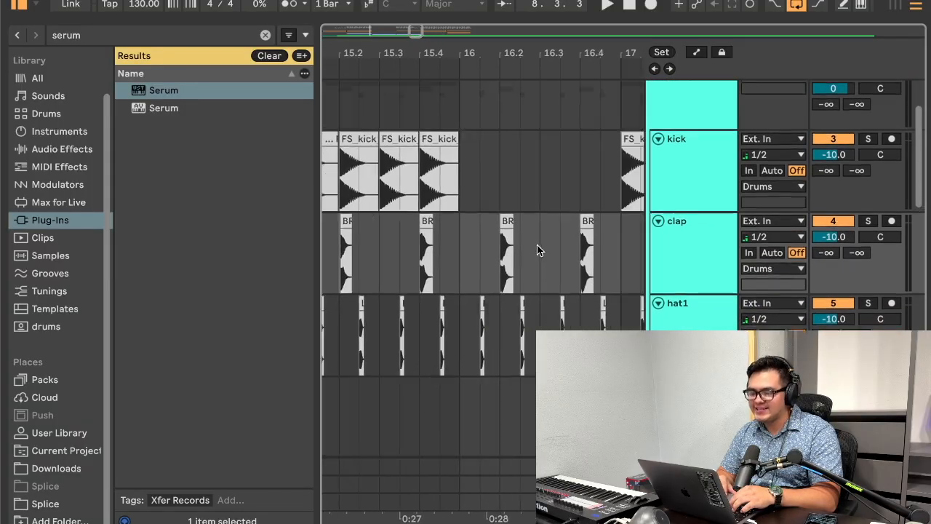
pyautogui.hscroll(10, 536, 251)
pyautogui.hscroll(-3, 537, 245)
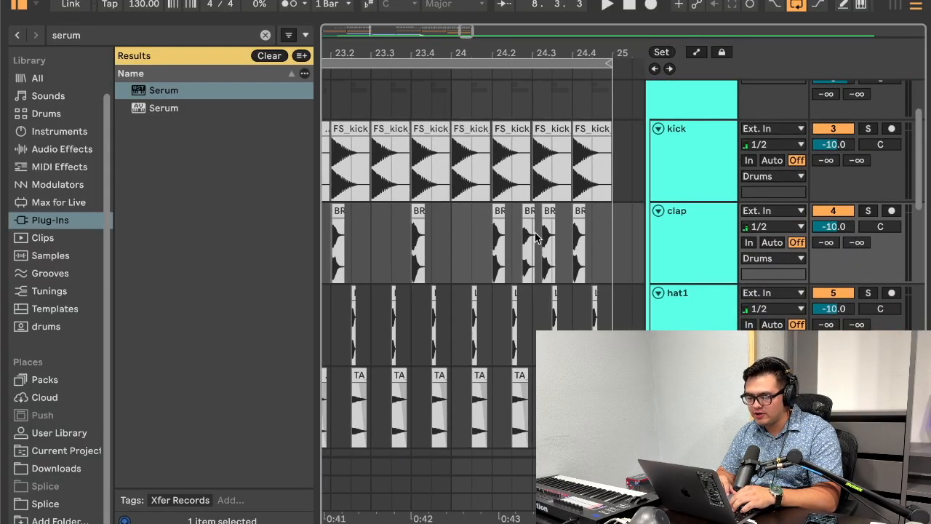
pyautogui.moveTo(549, 51); pyautogui.dragTo(549, 81)
pyautogui.click(485, 237)
pyautogui.press('super+v')
pyautogui.moveTo(502, 53)
pyautogui.mouseDown()
pyautogui.moveTo(502, 28)
pyautogui.moveTo(502, 36)
pyautogui.mouseUp()
pyautogui.hscroll(-4, 479, 261)
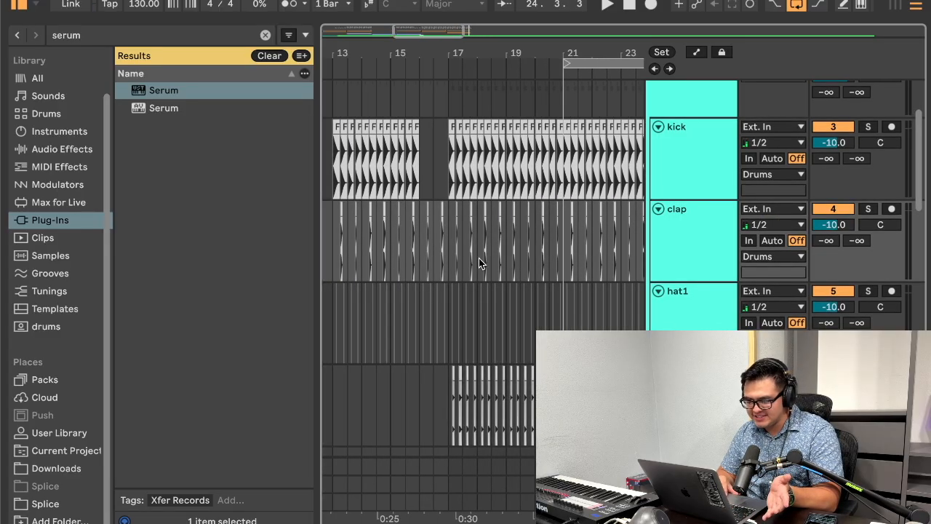
# Step: Copy bars 8 to 10 of the clap track, paste them at bar 24 and play the loop
pyautogui.hscroll(-5, 478, 258)
pyautogui.moveTo(521, 231); pyautogui.dragTo(578, 234)
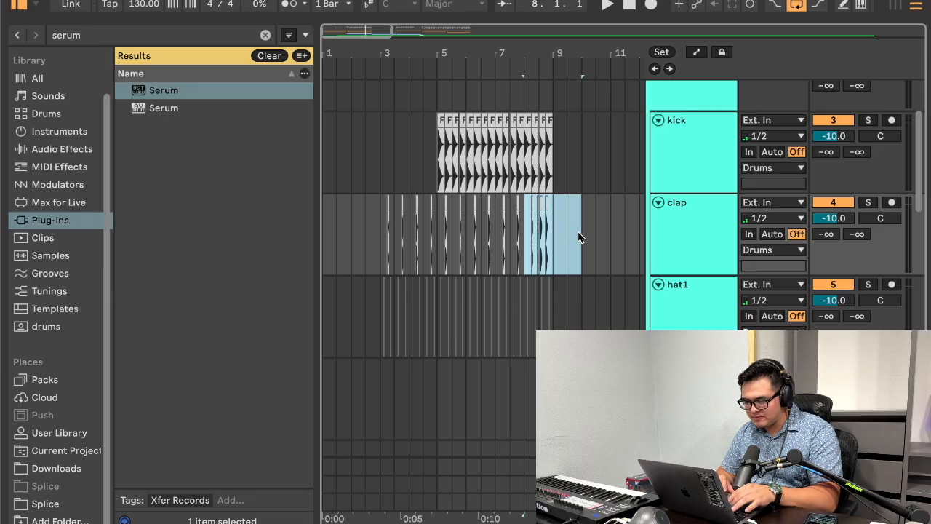
pyautogui.hscroll(8, 578, 236)
pyautogui.click(420, 237)
pyautogui.press('super+v')
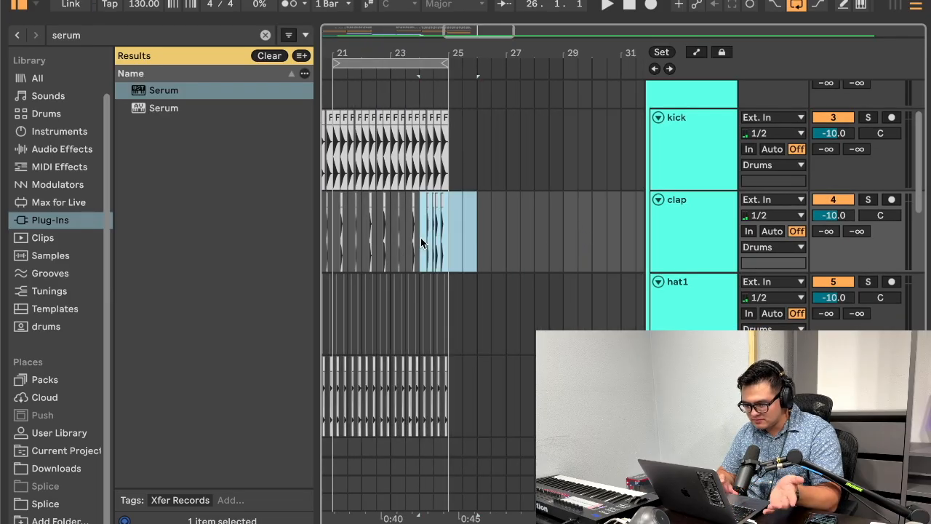
pyautogui.hscroll(-4, 420, 237)
pyautogui.press('space')
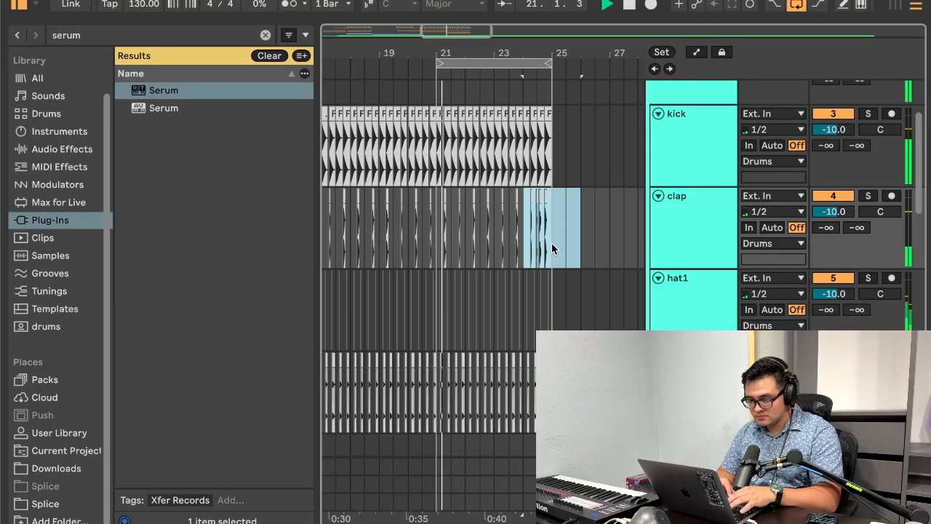
# Step: Select the hat1 and hat2 tracks together and lower the hat1 volume to -13.0 dB while the loop plays
pyautogui.moveTo(517, 53); pyautogui.dragTo(528, 35)
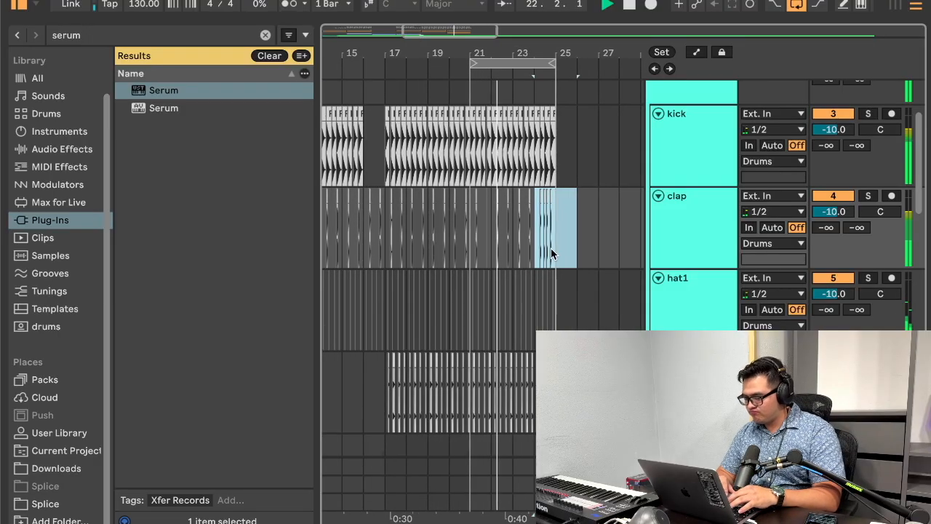
pyautogui.scroll(-10, 466, 234)
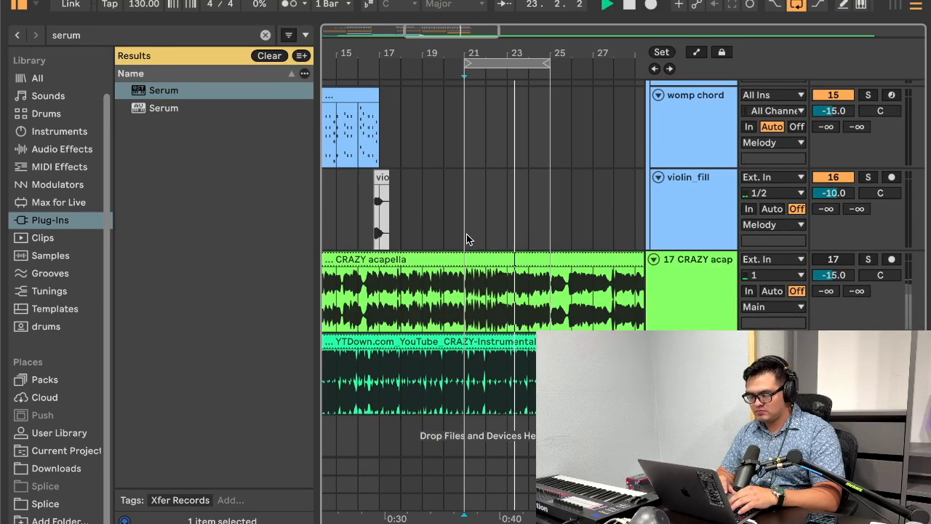
pyautogui.scroll(8, 466, 233)
pyautogui.click(725, 229)
pyautogui.scroll(1, 700, 197)
pyautogui.keyDown('shift'); pyautogui.click(716, 161); pyautogui.keyUp('shift')
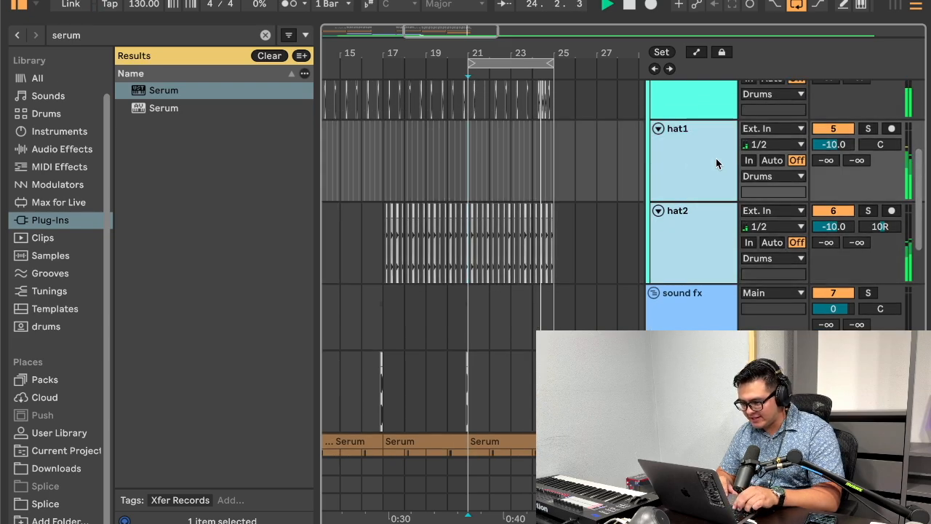
pyautogui.click(823, 144)
pyautogui.press('Down')
pyautogui.press('Down')
pyautogui.press('Down')
pyautogui.press('Down')
pyautogui.press('Down')
pyautogui.press('Up')
pyautogui.press('Up')
pyautogui.scroll(4, 639, 172)
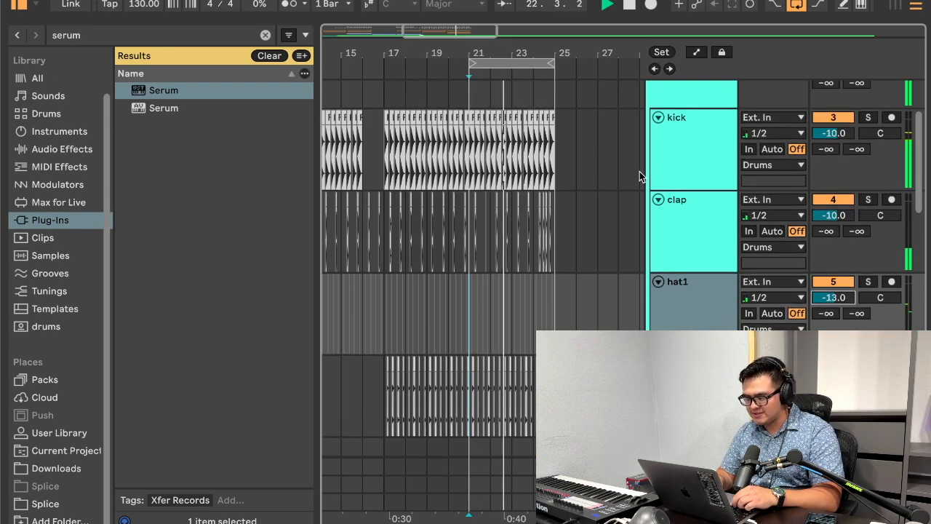
# Step: Lower the clap track's volume to -11.0 dB
pyautogui.click(706, 233)
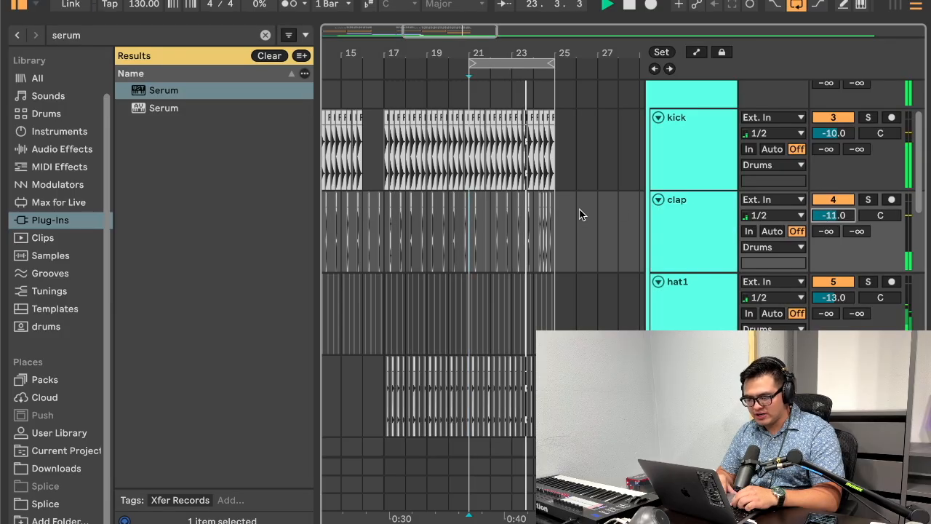
pyautogui.scroll(-8, 580, 215)
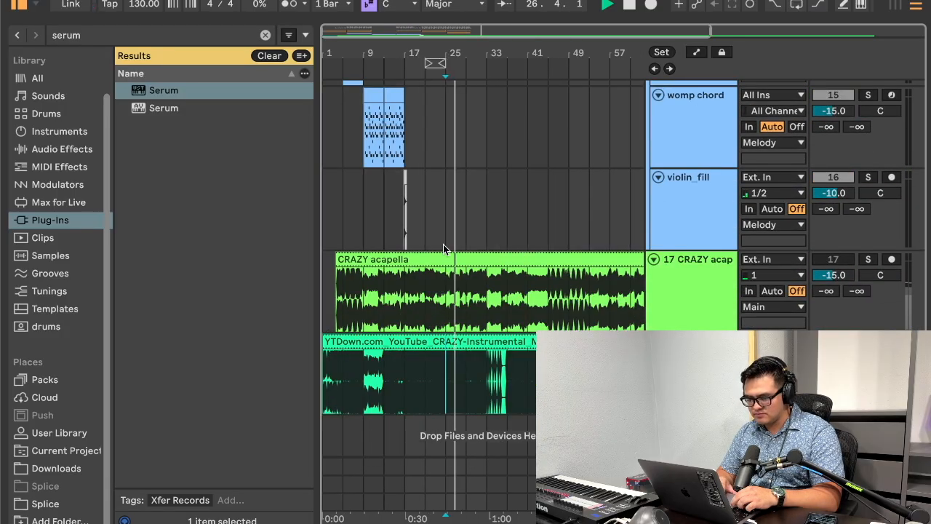
pyautogui.press('space')
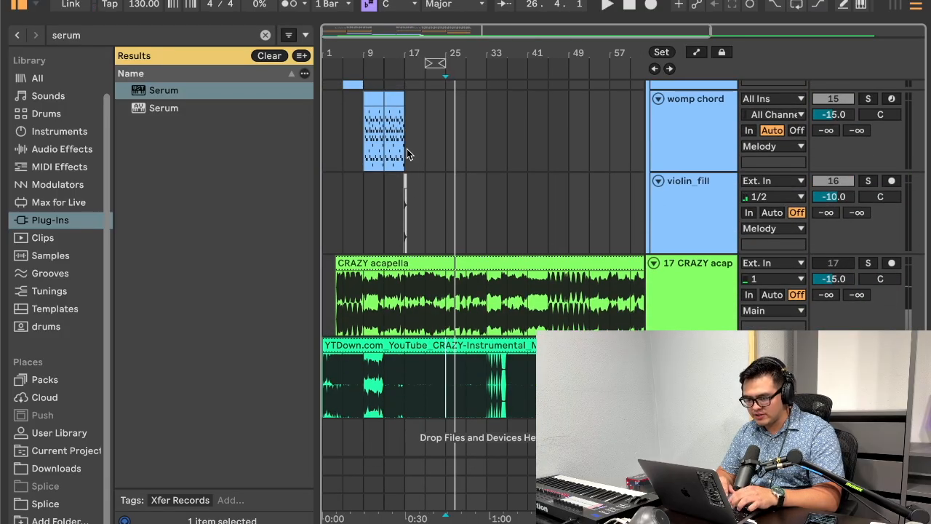
# Step: Split the violin_fill clip at bar 17, paste a copy of its second part at bar 25 and play it
pyautogui.scroll(5, 405, 235)
pyautogui.press('space')
pyautogui.click(403, 210)
pyautogui.press('super+e')
pyautogui.click(409, 182)
pyautogui.press('super+c')
pyautogui.click(571, 208)
pyautogui.press('super+v')
pyautogui.press('space')
pyautogui.press('space')
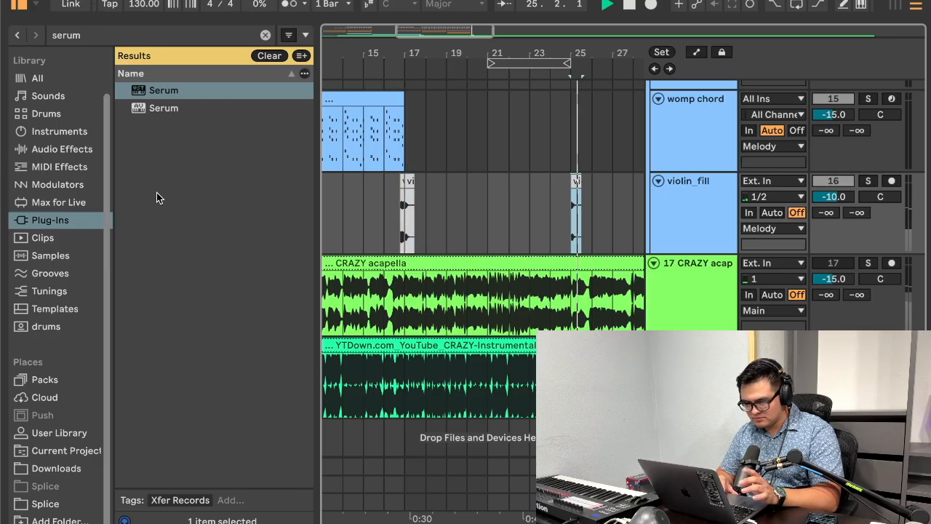
# Step: Automate the violin_fill track's B-Delay send to rise to 0 from bar 25 to 26, and open the B Delay return's device
pyautogui.click(857, 219)
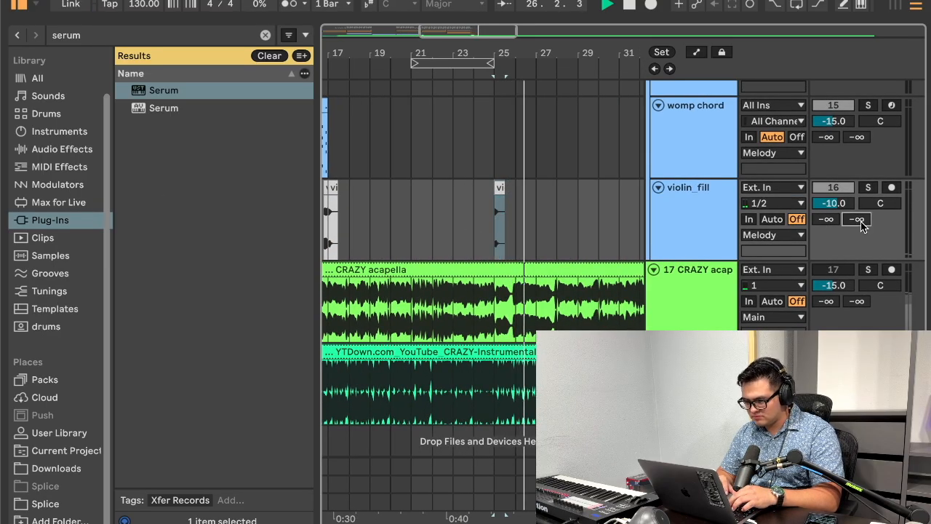
pyautogui.write('0ab')
pyautogui.click(502, 191)
pyautogui.doubleClick(684, 484)
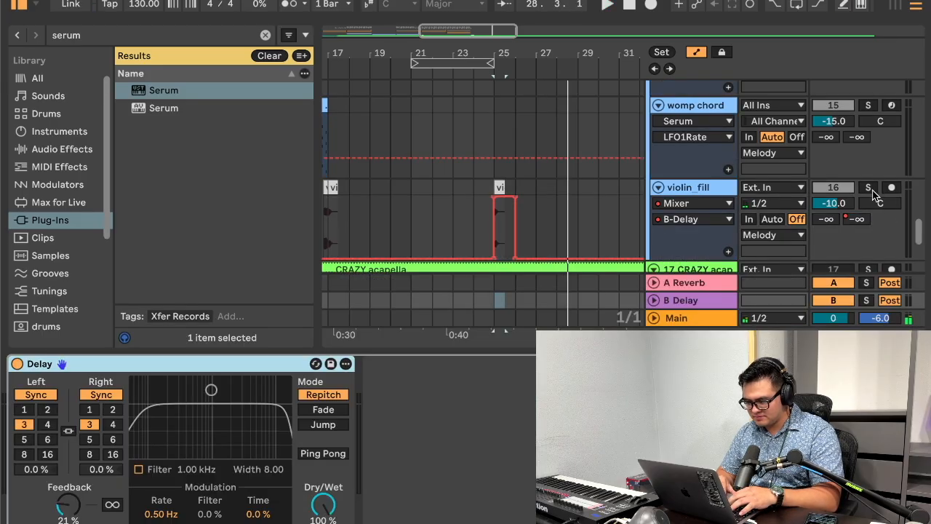
# Step: Set the B Delay return's left and right delay times to 4 with a right offset of -2.6 %, and play it
pyautogui.click(872, 193)
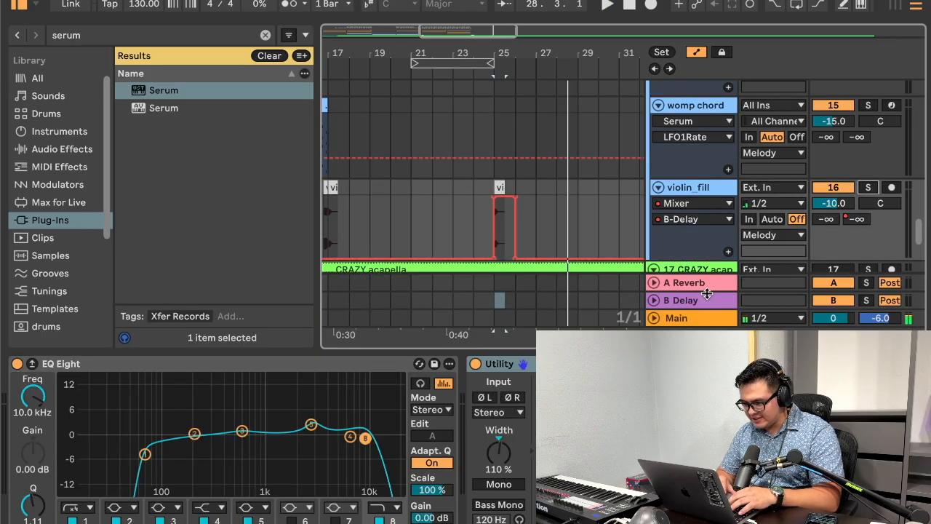
pyautogui.click(684, 299)
pyautogui.click(50, 424)
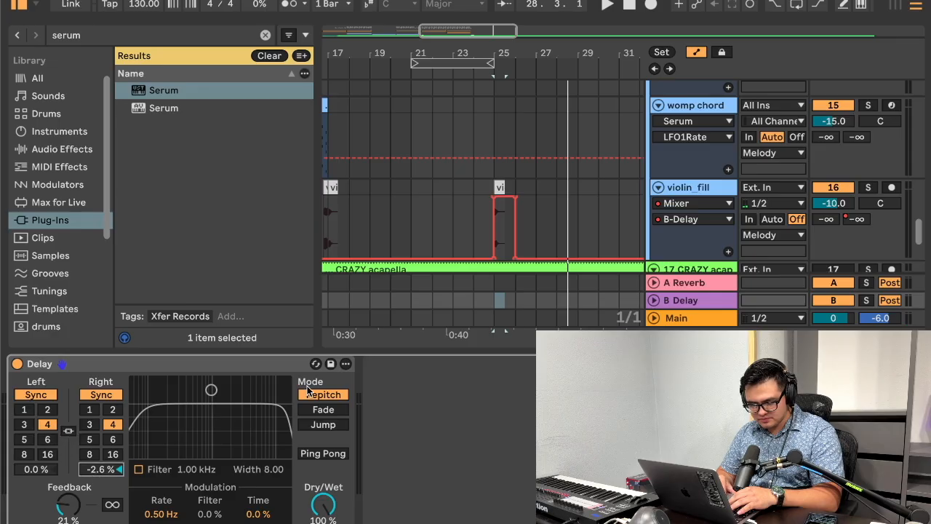
pyautogui.press('space')
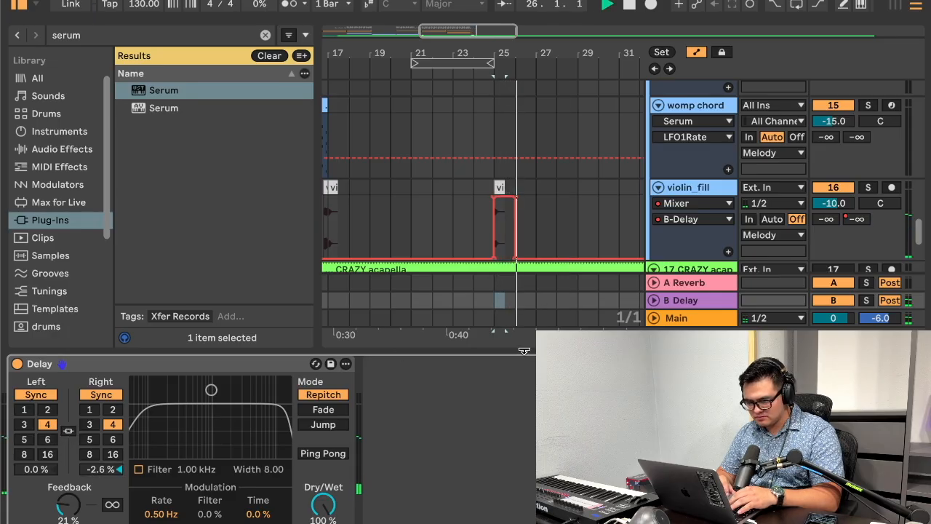
# Step: Play the reference instrumental from bar 25, and delete the copied violin fill with its delay automation over bars 24 to 27
pyautogui.press('alt+super+l')
pyautogui.scroll(-1, 532, 317)
pyautogui.press('space')
pyautogui.click(497, 379)
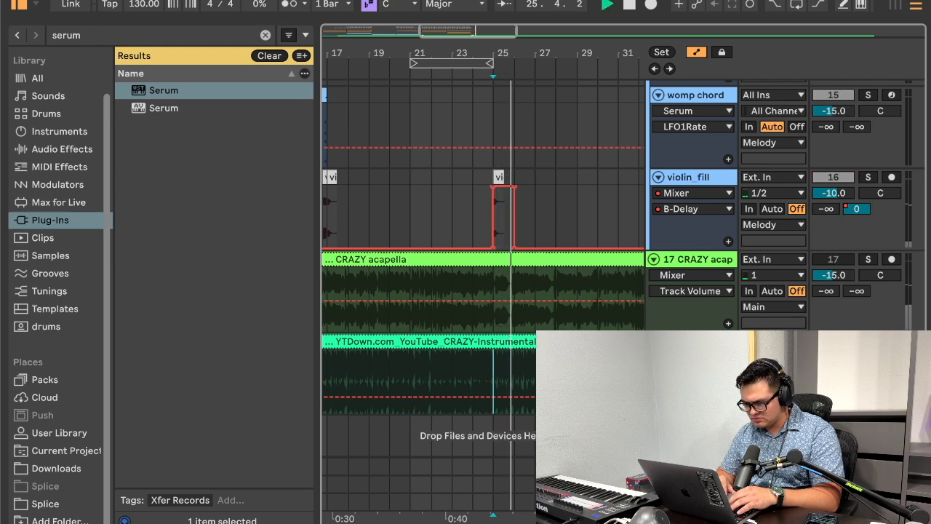
pyautogui.press('space')
pyautogui.press('s')
pyautogui.moveTo(481, 167); pyautogui.dragTo(536, 171)
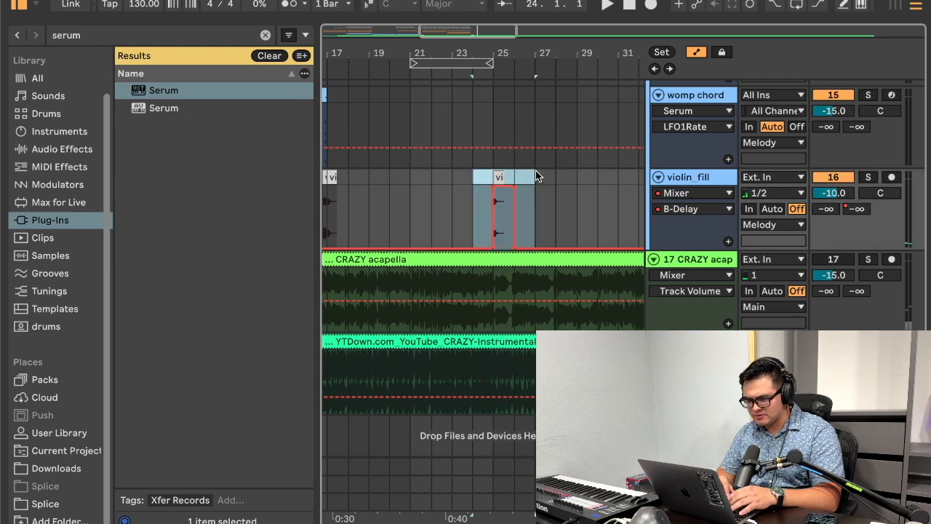
# Step: Clear the browser search and select TA_USC_DISCO_STAB#_D in the User Library's Samples, Crazy, Disco Stabs folder
pyautogui.click(48, 504)
pyautogui.click(47, 435)
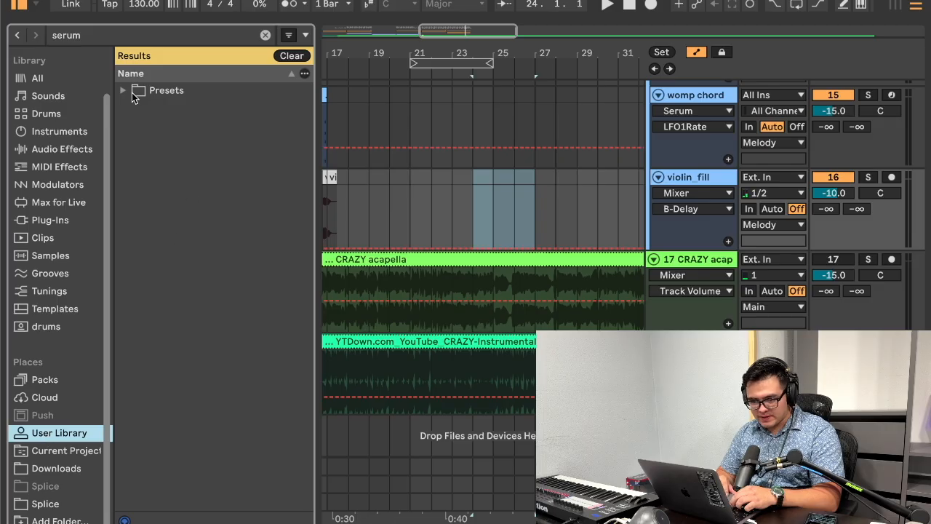
pyautogui.click(266, 36)
pyautogui.click(199, 268)
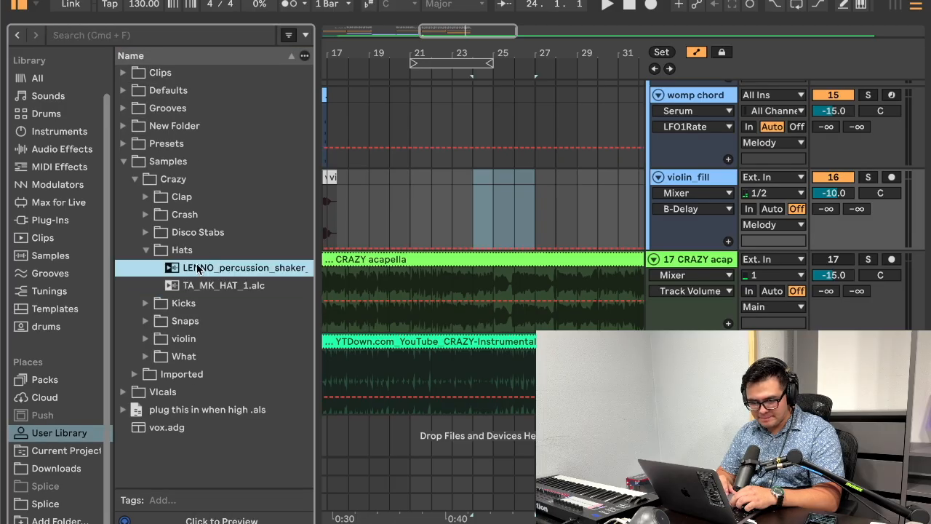
pyautogui.click(146, 249)
pyautogui.click(146, 232)
pyautogui.click(189, 251)
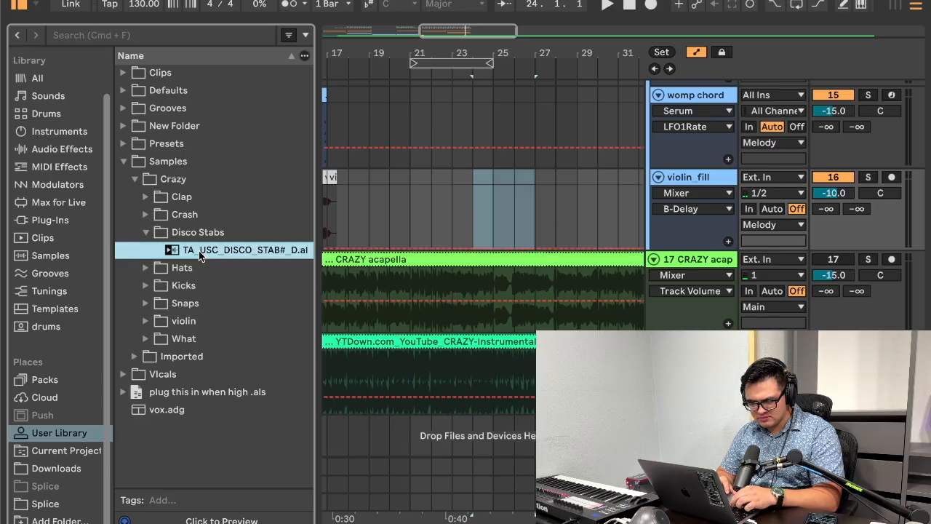
# Step: Insert a new audio track below violin_fill and place the TA_USC_DISCO_STAB#_D sample on it at bar 24
pyautogui.click(494, 210)
pyautogui.press('super+t')
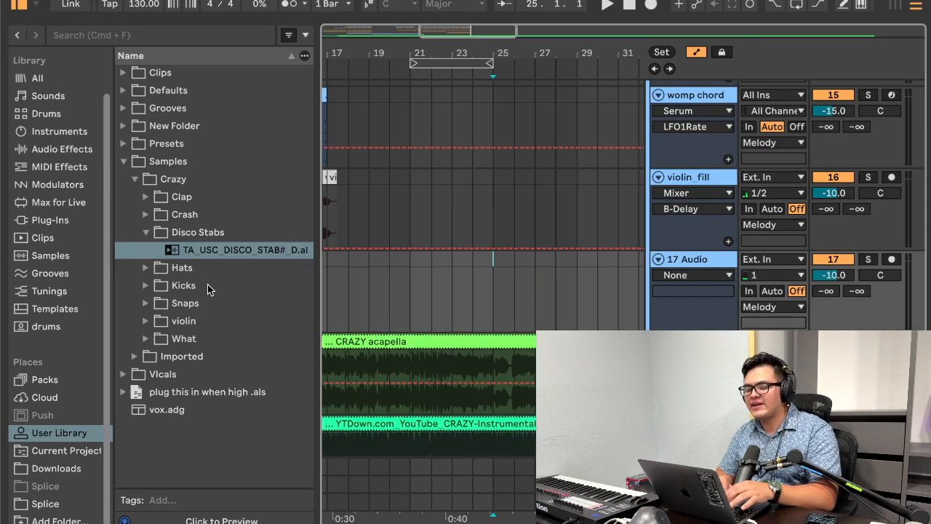
pyautogui.moveTo(194, 251); pyautogui.dragTo(477, 295)
pyautogui.scroll(-3, 464, 219)
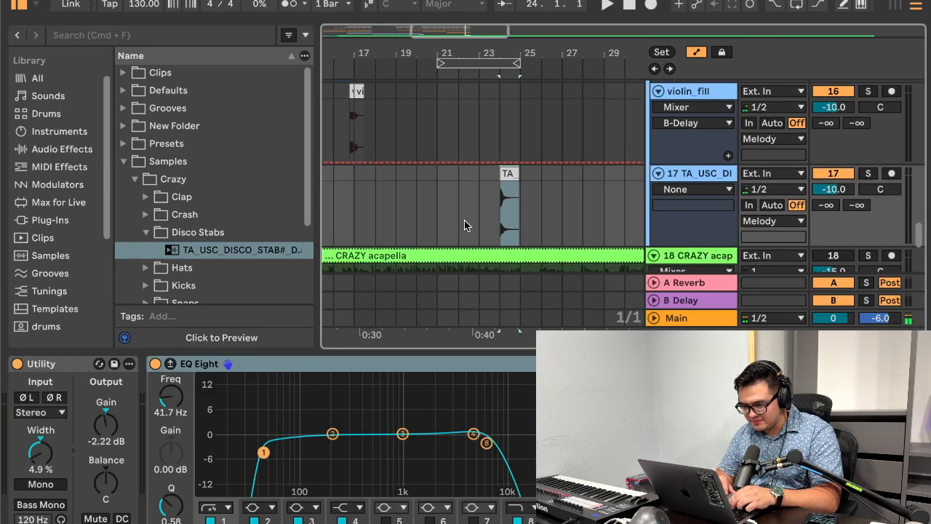
# Step: Try the disco stab clip at bar 21 and play it
pyautogui.press('super+x')
pyautogui.click(451, 145)
pyautogui.press('super+v')
pyautogui.press('space')
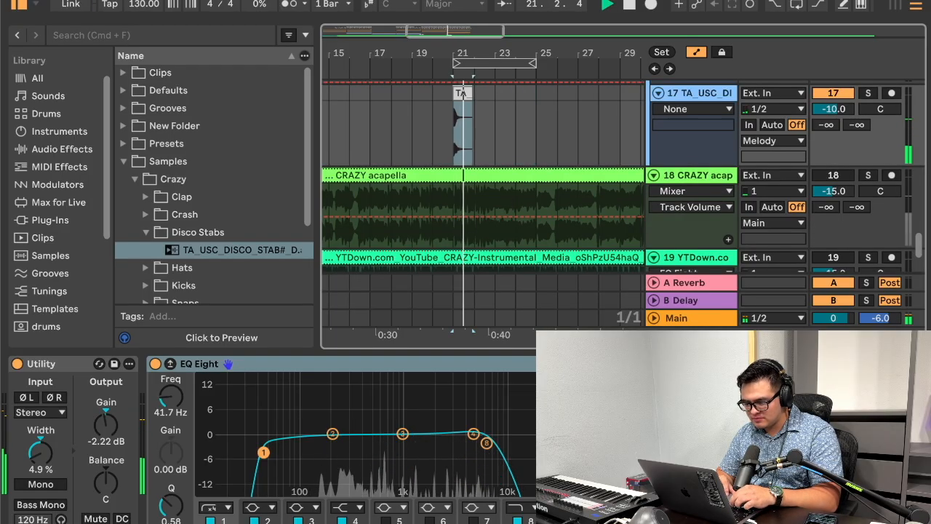
# Step: Move the disco stab clip to start at bar 25
pyautogui.click(915, 519)
pyautogui.scroll(2, 570, 280)
pyautogui.click(466, 234)
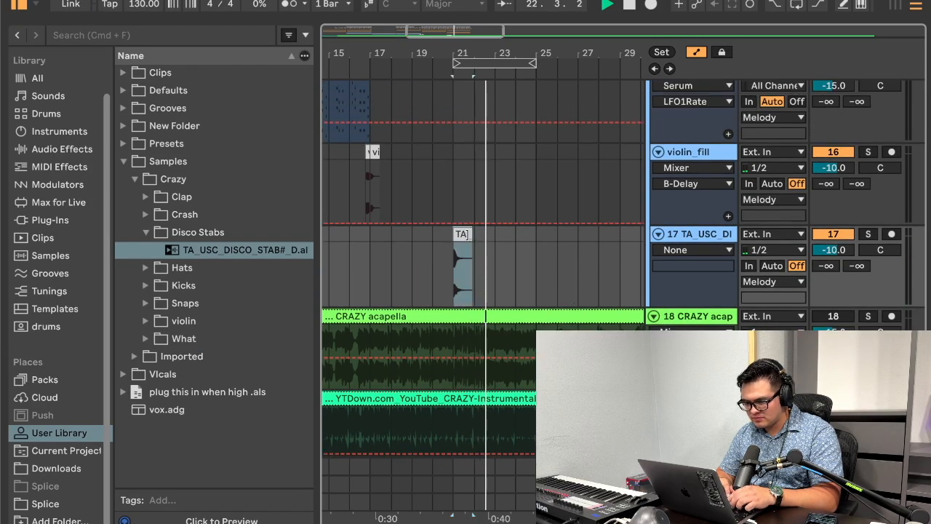
pyautogui.press('super+x')
pyautogui.click(523, 234)
pyautogui.press('super+v')
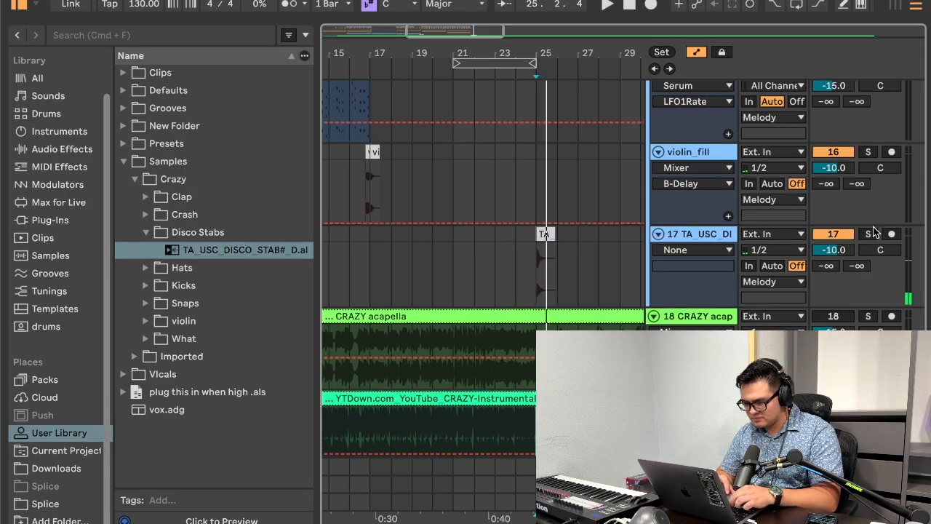
# Step: Examine the disco stab clip up close, play it from bar 25, and open its track's devices
pyautogui.click(867, 234)
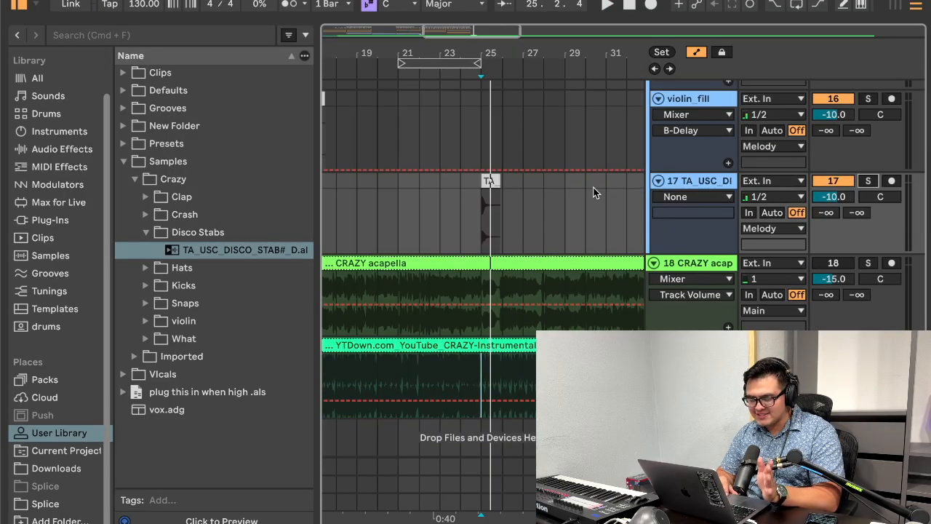
pyautogui.moveTo(497, 49); pyautogui.dragTo(497, 94)
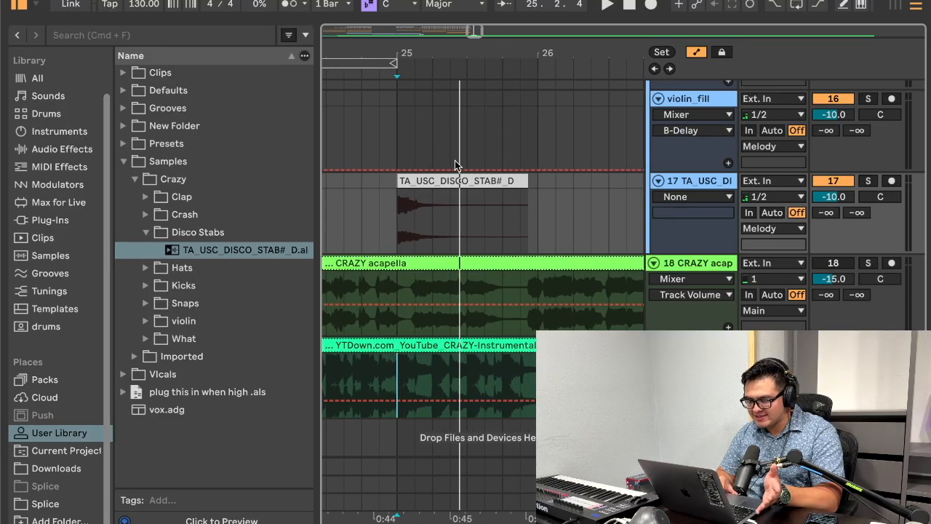
pyautogui.click(441, 177)
pyautogui.moveTo(451, 58)
pyautogui.mouseDown()
pyautogui.moveTo(452, 73)
pyautogui.moveTo(452, 60)
pyautogui.mouseUp()
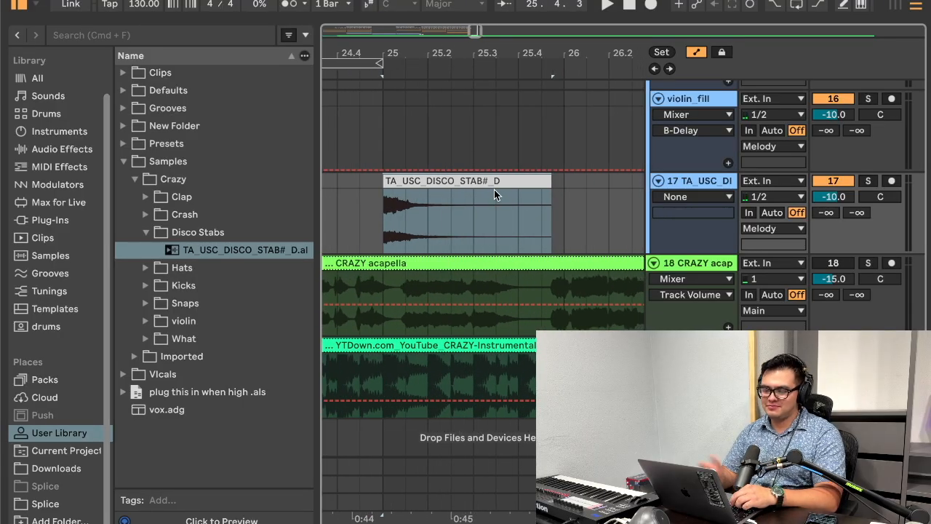
pyautogui.press('space')
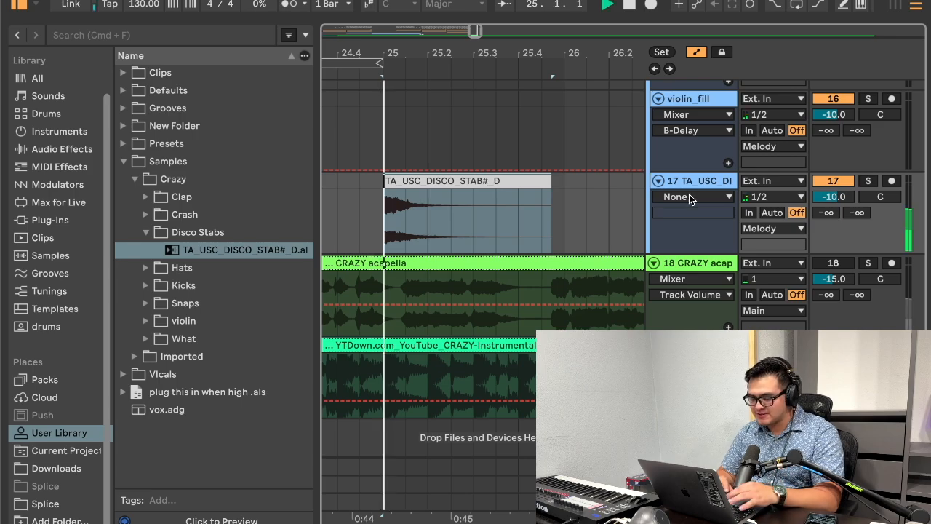
pyautogui.doubleClick(705, 184)
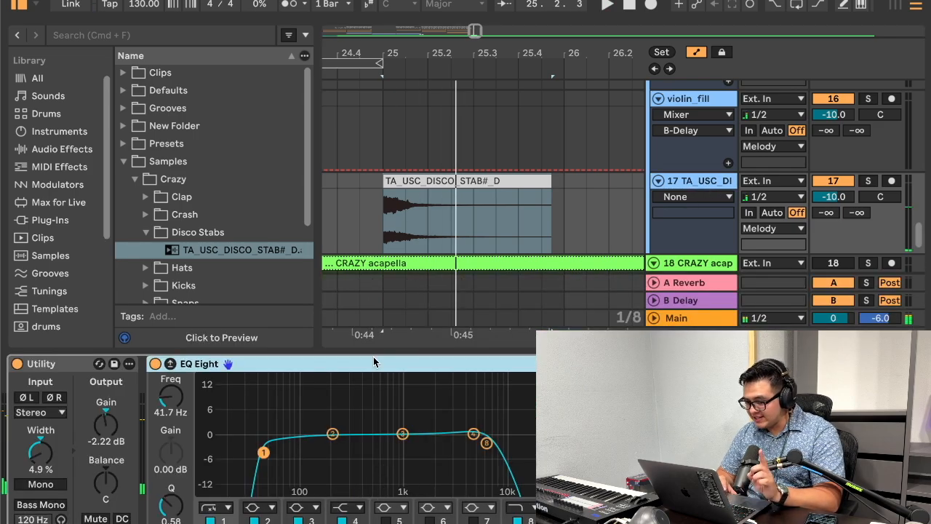
# Step: Compare the reference instrumental with the disco stab from bar 25, soloing each track in turn
pyautogui.click(62, 149)
pyautogui.scroll(-5, 555, 141)
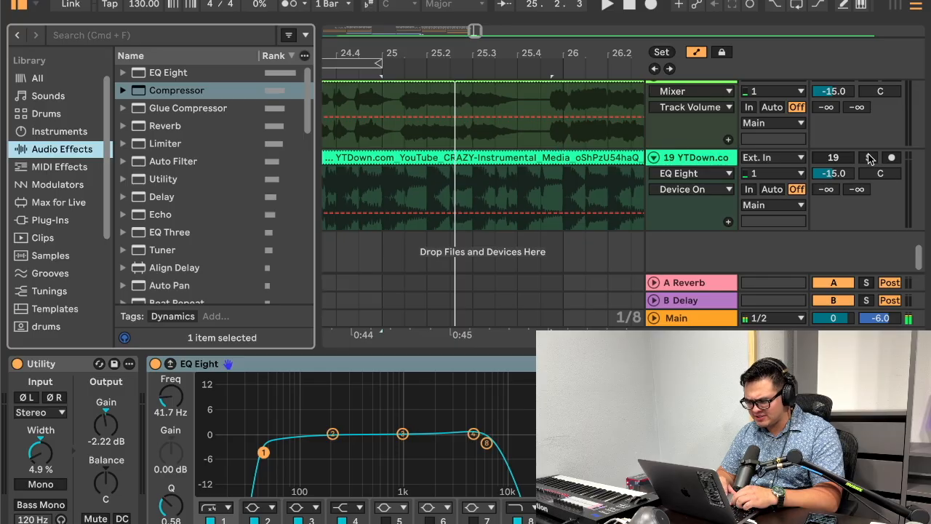
pyautogui.click(869, 158)
pyautogui.press('space')
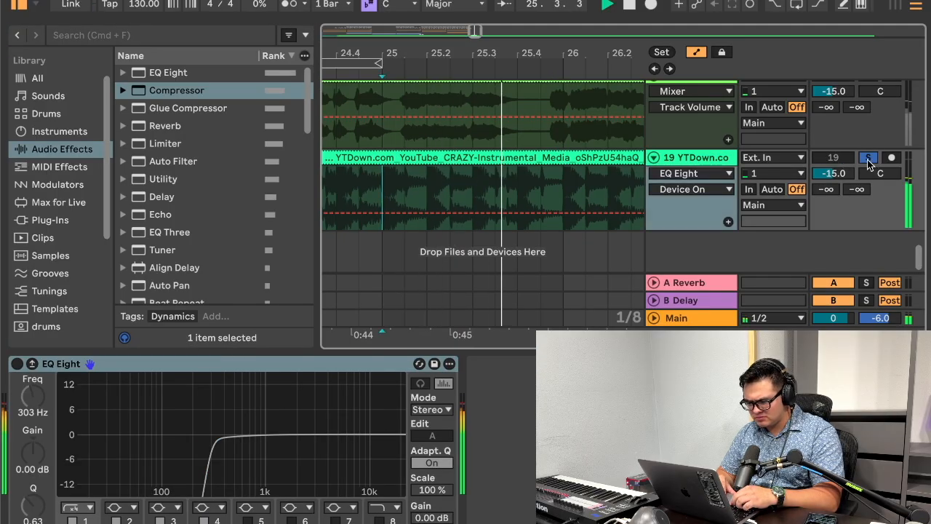
pyautogui.scroll(5, 855, 178)
pyautogui.press('space')
pyautogui.click(868, 191)
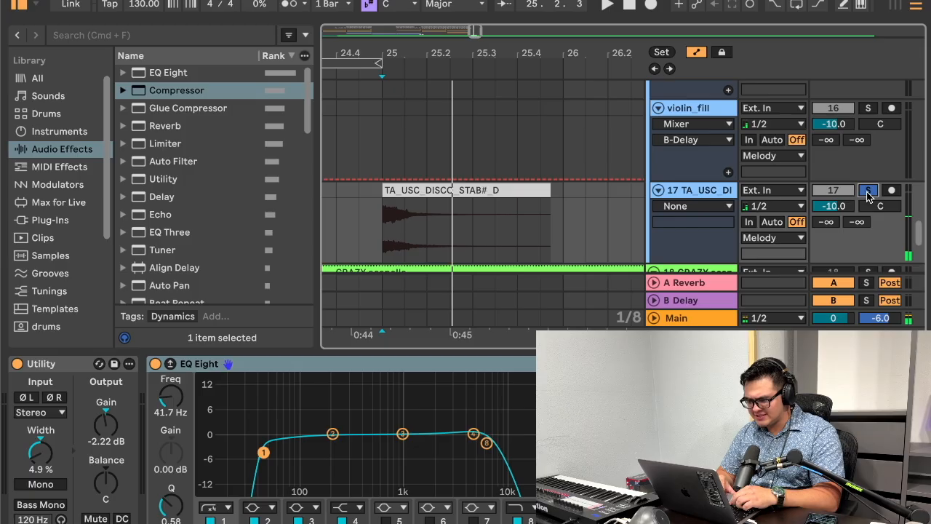
# Step: Add a Compressor to the disco stab track, sidechain it externally from the kick, and adjust its threshold
pyautogui.click(708, 189)
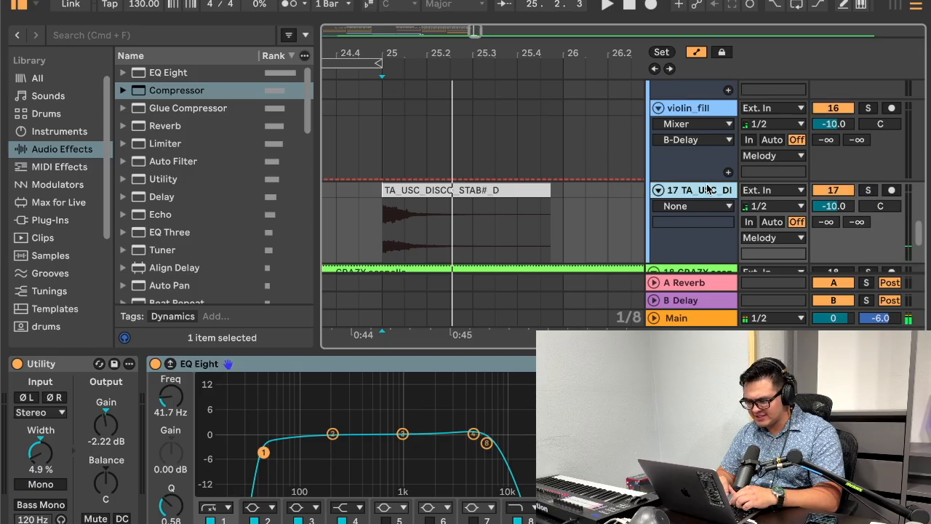
pyautogui.doubleClick(182, 90)
pyautogui.click(491, 381)
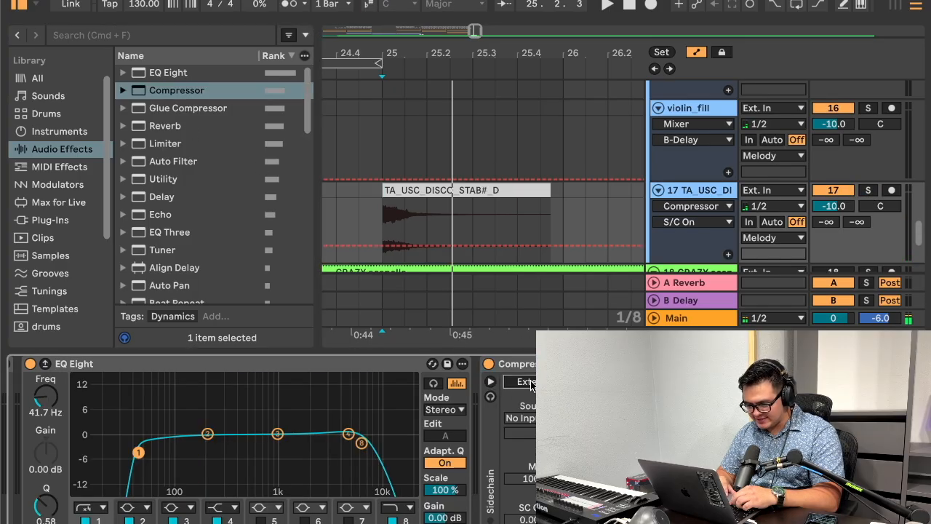
pyautogui.click(520, 418)
pyautogui.click(528, 120)
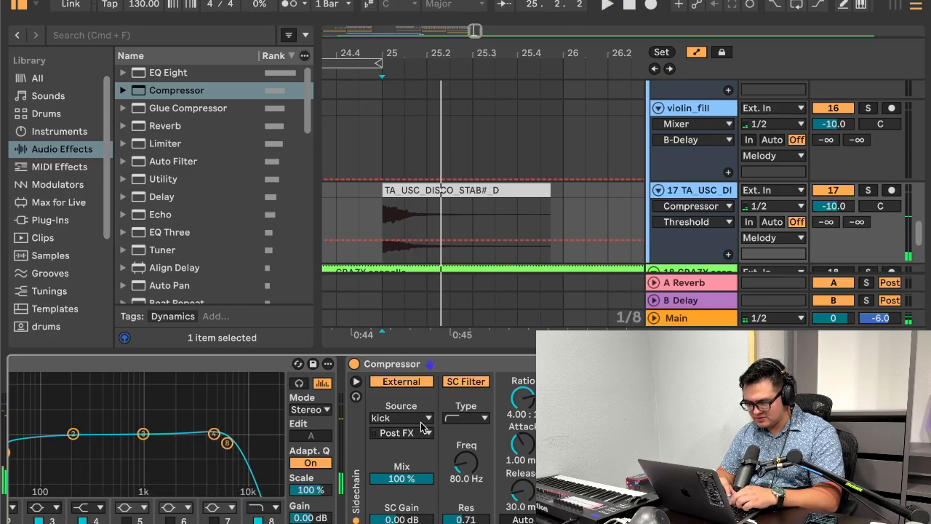
# Step: Play the compressed disco stab from bar 25 together with the rest of the mix
pyautogui.click(423, 367)
pyautogui.press('super+x')
pyautogui.click(580, 206)
pyautogui.press('super+v')
pyautogui.click(377, 213)
pyautogui.press('space')
pyautogui.press('space')
pyautogui.press('super+alt+l')
pyautogui.scroll(15, 436, 282)
pyautogui.click(383, 236)
pyautogui.press('super+c')
pyautogui.click(403, 240)
pyautogui.press('super+v')
pyautogui.scroll(-15, 406, 242)
# Step: Lower the threshold of the disco stab's Compressor while repeatedly playing the clip from bar 25
pyautogui.press('space')
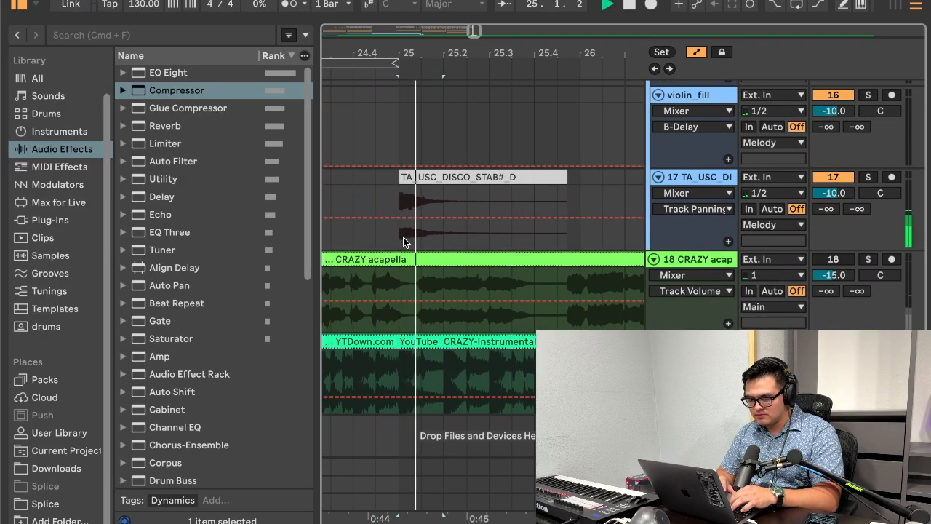
pyautogui.click(447, 179)
pyautogui.click(729, 193)
pyautogui.click(696, 177)
pyautogui.doubleClick(696, 180)
pyautogui.press('space')
pyautogui.click(655, 437)
pyautogui.press('space')
pyautogui.press('space')
pyautogui.press('space')
pyautogui.press('space')
pyautogui.click(603, 490)
pyautogui.press('space')
pyautogui.press('space')
pyautogui.press('space')
pyautogui.press('space')
pyautogui.click(654, 436)
pyautogui.press('space')
pyautogui.press('space')
pyautogui.press('space')
pyautogui.press('space')
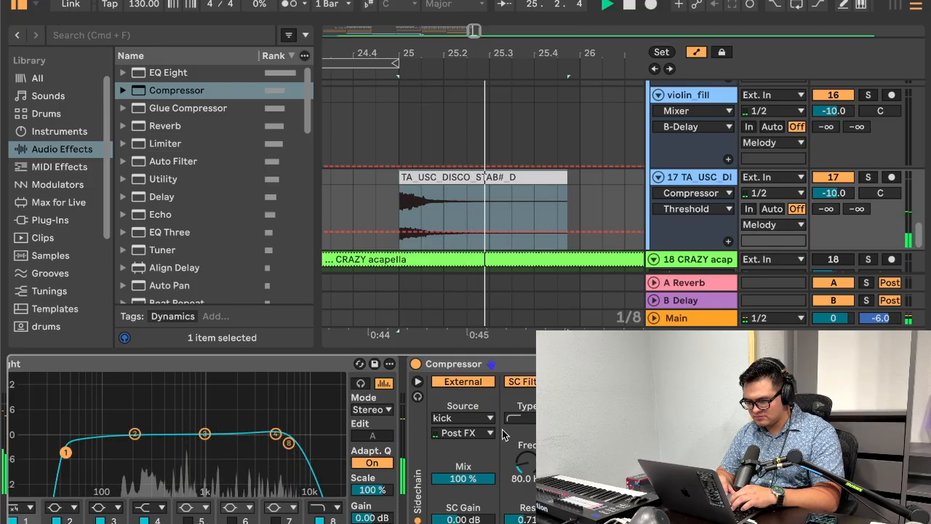
pyautogui.press('space')
# Step: Find the OTT preset, add it after the Compressor on the disco stab track, and adjust its Amount during playback
pyautogui.click(165, 32)
pyautogui.write('ott')
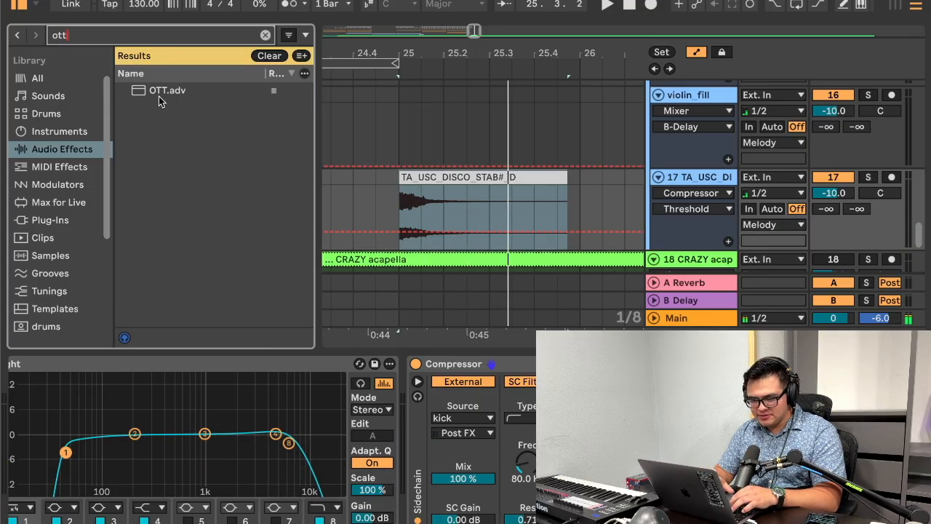
pyautogui.click(146, 93)
pyautogui.moveTo(219, 171); pyautogui.dragTo(398, 426)
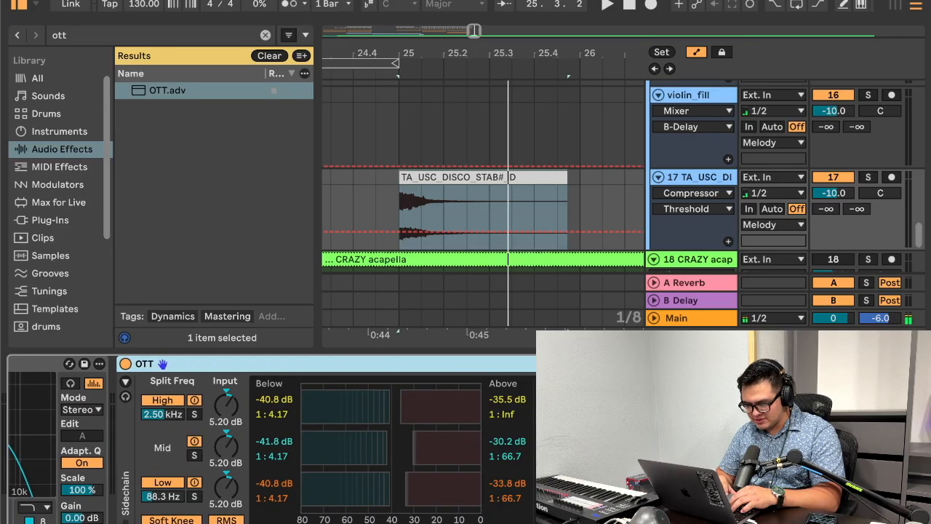
pyautogui.press('space')
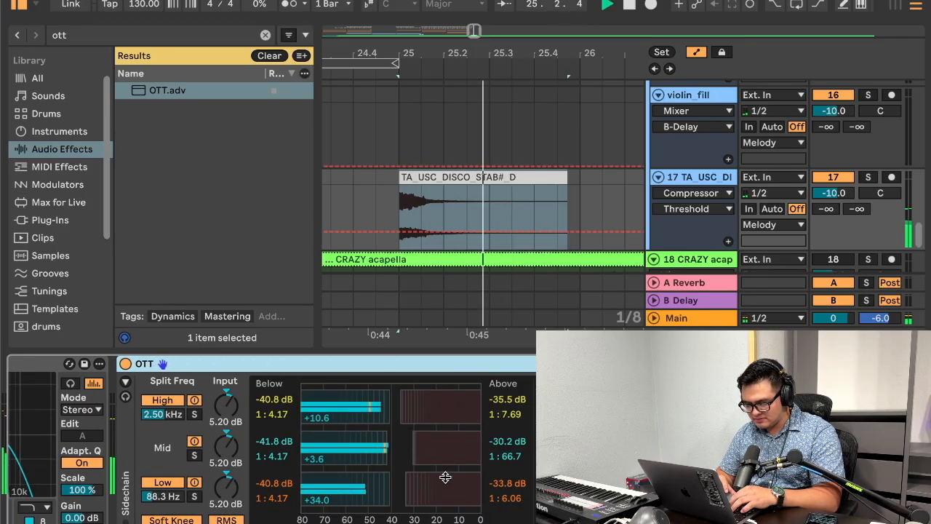
pyautogui.click(600, 487)
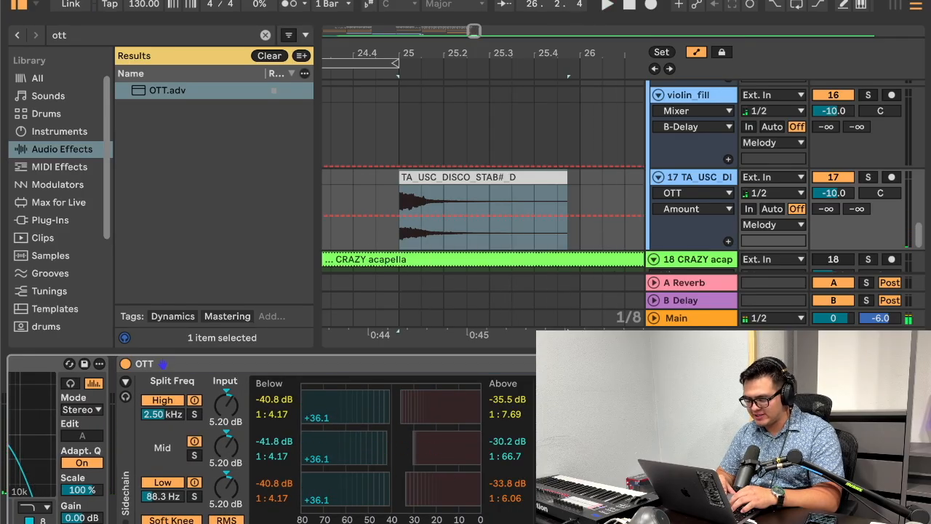
# Step: Check the OTT-processed disco stab against the reference instrumental, ending with the stab track soloed
pyautogui.press('space')
pyautogui.scroll(-5, 792, 245)
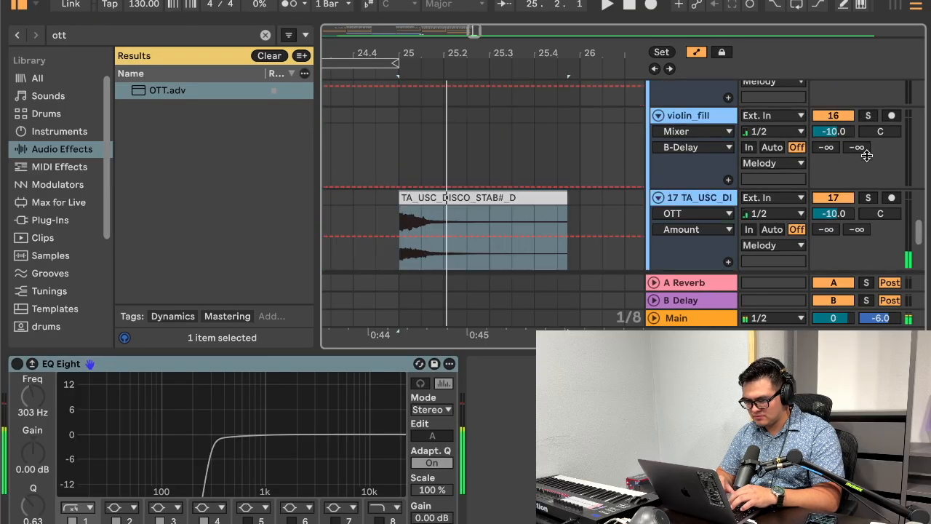
pyautogui.scroll(-1, 866, 155)
pyautogui.click(869, 189)
pyautogui.press('space')
# Step: Trim the disco stab clip to end at beat 25.2 and give it a fade-out
pyautogui.press('space')
pyautogui.click(444, 208)
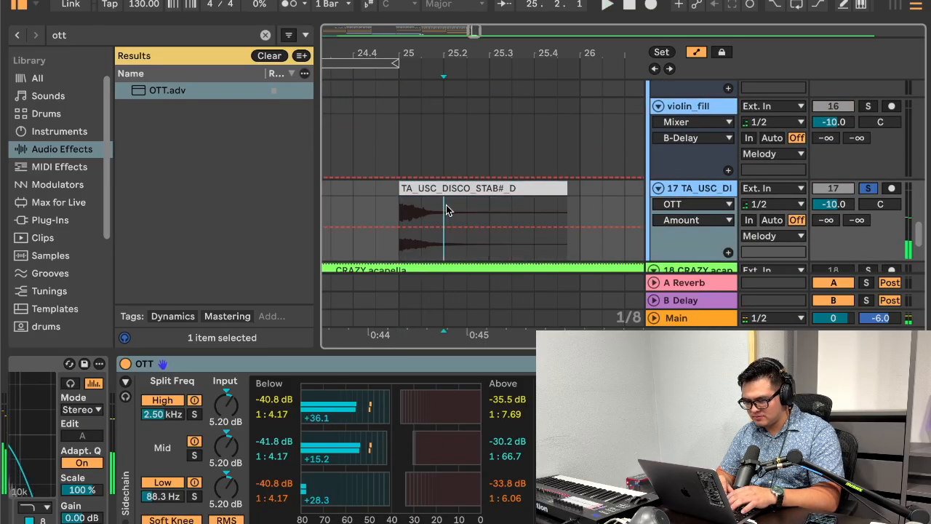
pyautogui.press('super+e')
pyautogui.click(454, 192)
pyautogui.press('a')
pyautogui.press('Delete')
pyautogui.press('space')
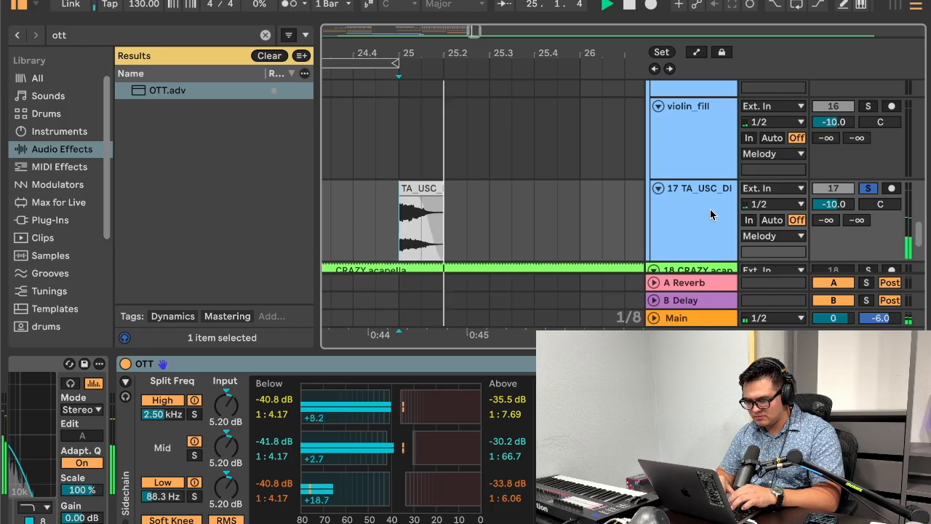
# Step: Unsolo the disco stab track and automate its B-Delay send to 0 across the clip from bar 25 to 25.2
pyautogui.click(869, 188)
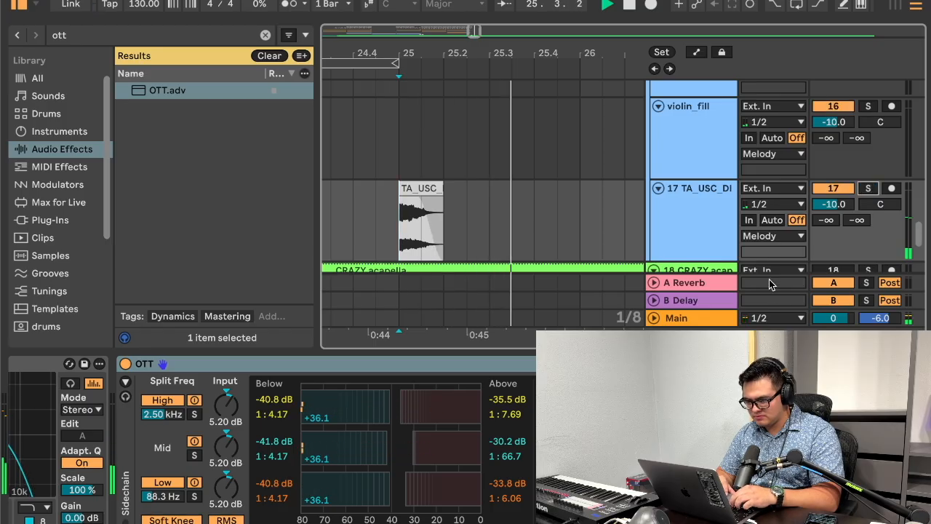
pyautogui.press('space')
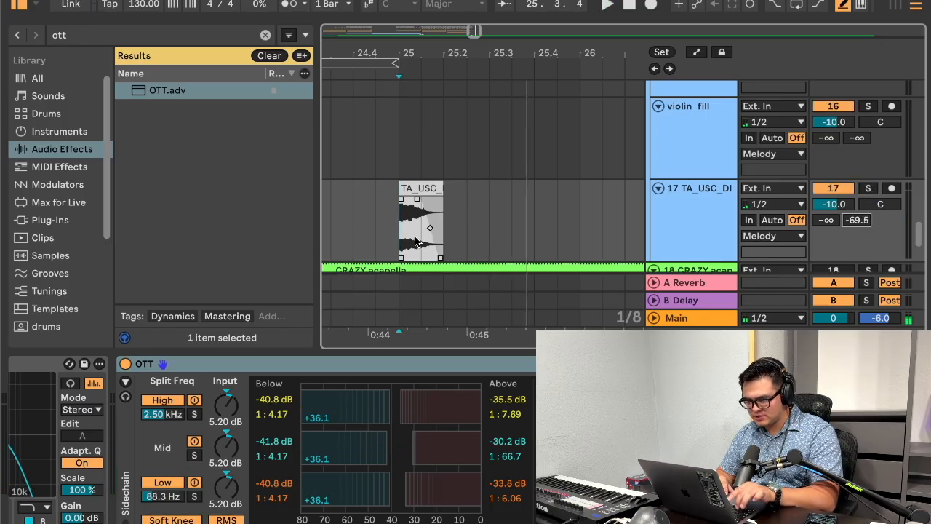
pyautogui.press('a')
pyautogui.press('space')
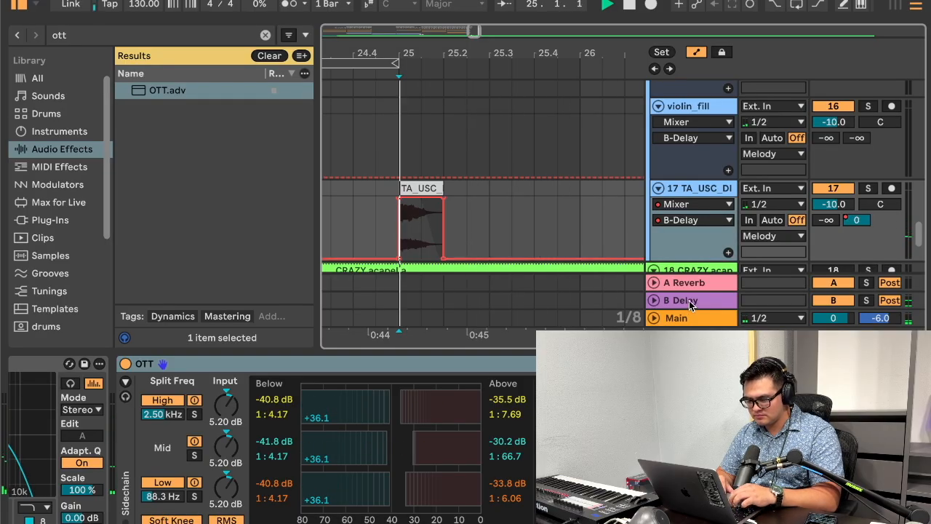
pyautogui.moveTo(395, 53); pyautogui.dragTo(404, 83)
pyautogui.press('space')
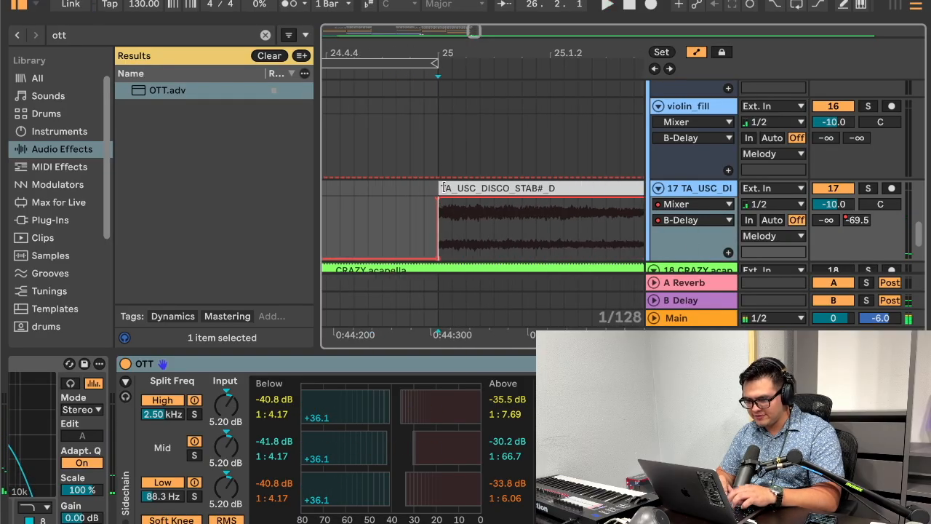
# Step: Reshape the disco stab's B-Delay send automation into a ramp from -69.5 at bar 25 to 0.0 dB at 25.1.2
pyautogui.click(473, 226)
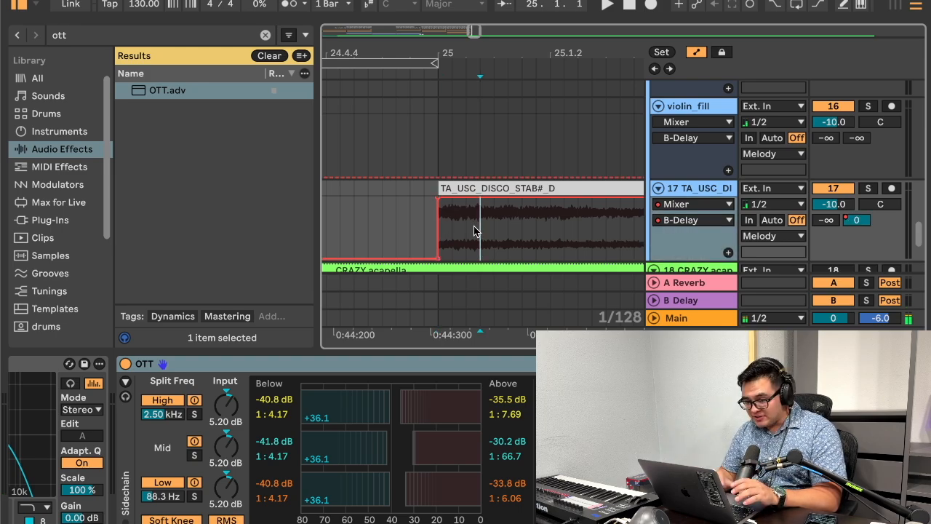
pyautogui.click(549, 199)
pyautogui.click(508, 219)
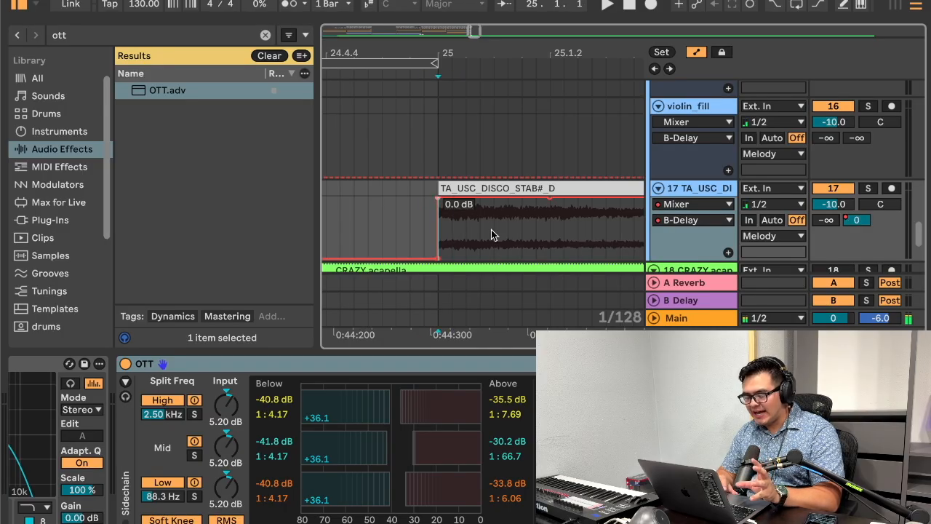
pyautogui.hscroll(3, 504, 232)
pyautogui.scroll(-1, 504, 232)
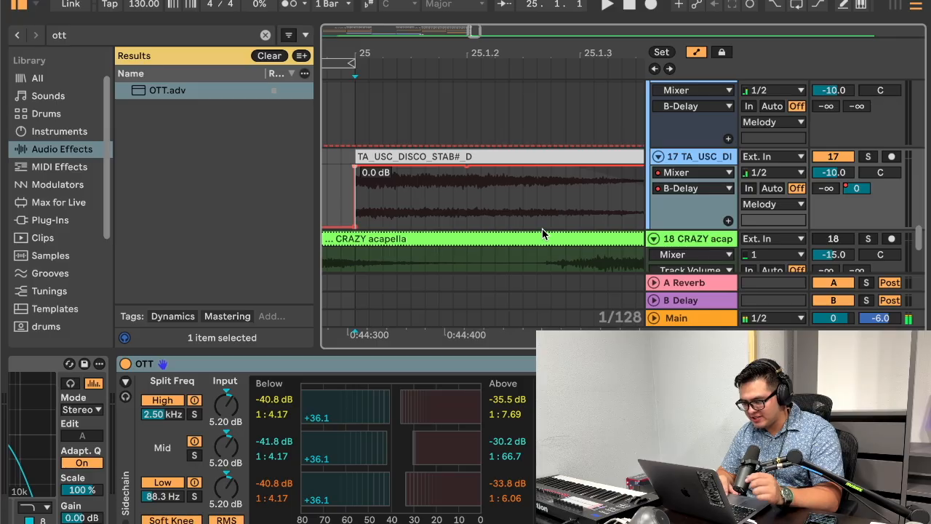
pyautogui.moveTo(356, 170); pyautogui.dragTo(356, 227)
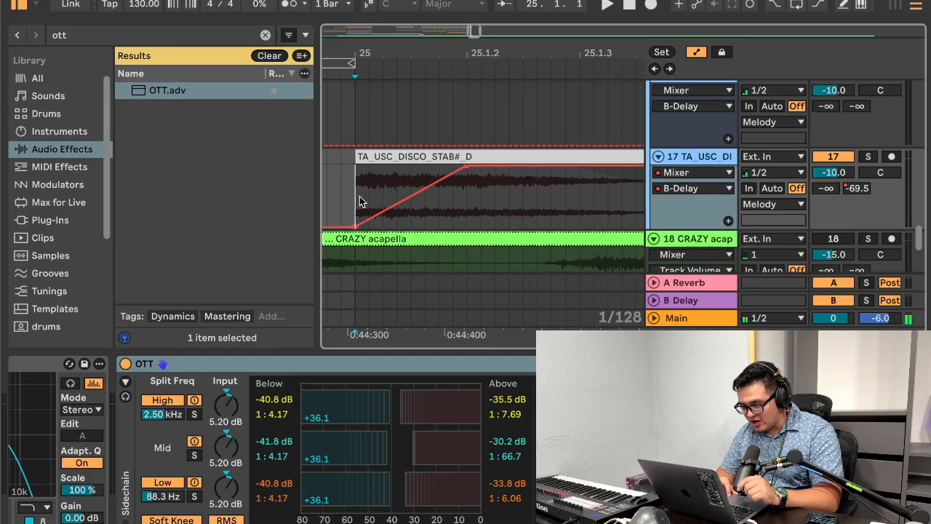
# Step: Play the disco stab and shorten the B-Delay send ramp to reach 0.0 dB about 1/128 note after bar 25
pyautogui.moveTo(474, 54); pyautogui.dragTo(424, 53)
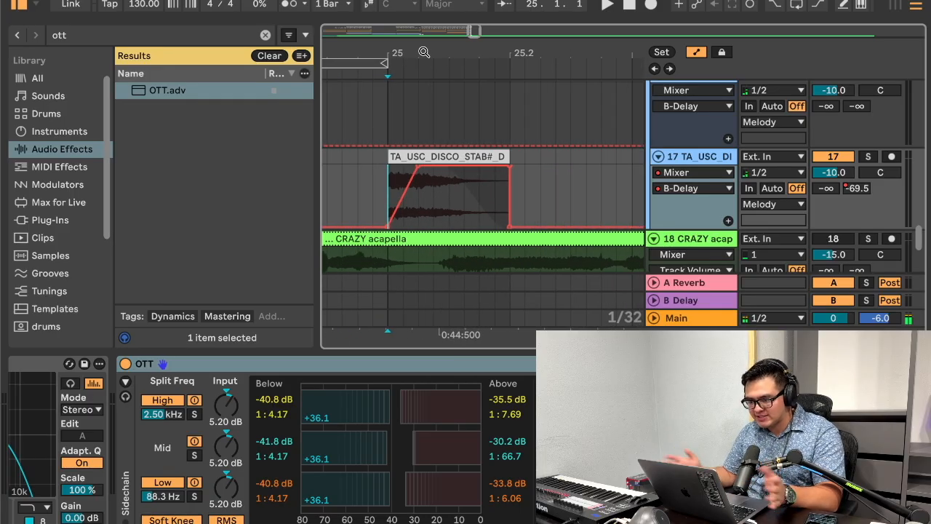
pyautogui.click(456, 158)
pyautogui.press('space')
pyautogui.moveTo(416, 167); pyautogui.dragTo(382, 167)
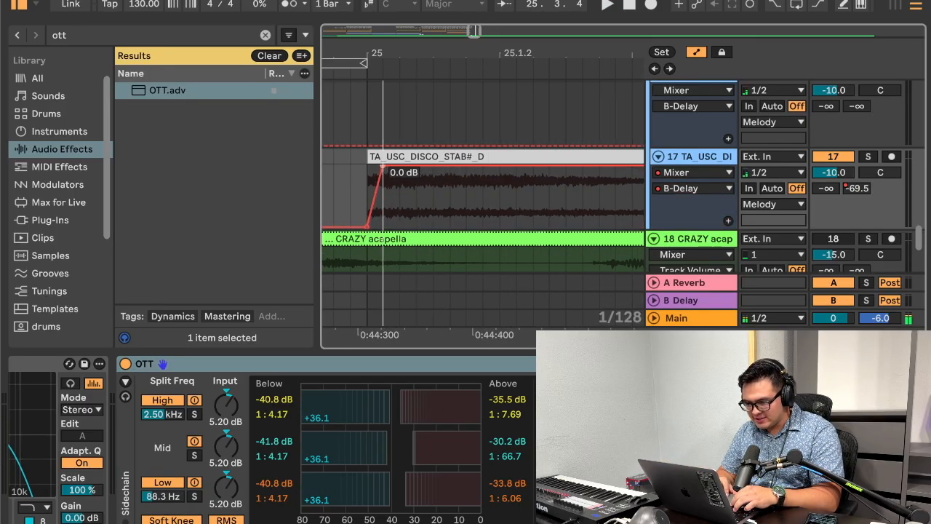
# Step: Play the passage leading into the disco stab at bar 25 to check its delay send
pyautogui.moveTo(395, 55); pyautogui.dragTo(442, 54)
pyautogui.click(407, 190)
pyautogui.press('space')
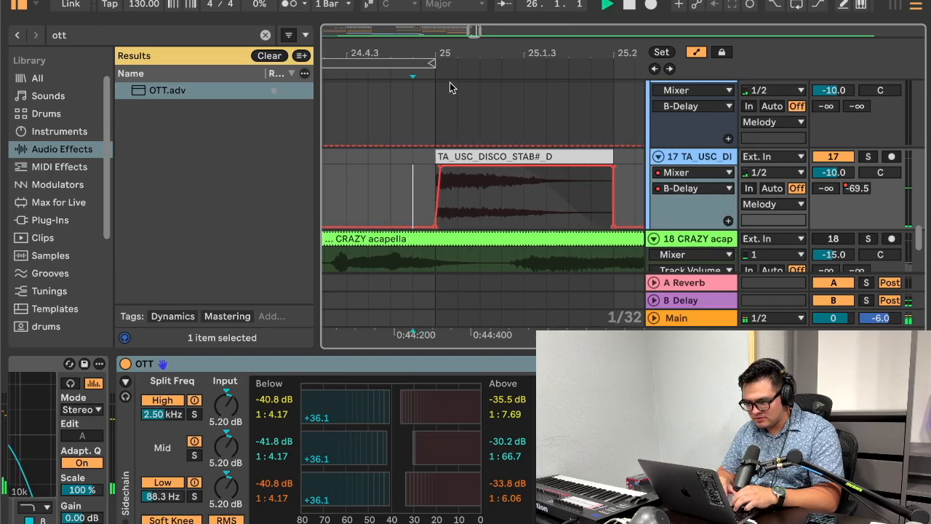
pyautogui.moveTo(451, 53); pyautogui.dragTo(442, 51)
pyautogui.moveTo(437, 171); pyautogui.dragTo(465, 172)
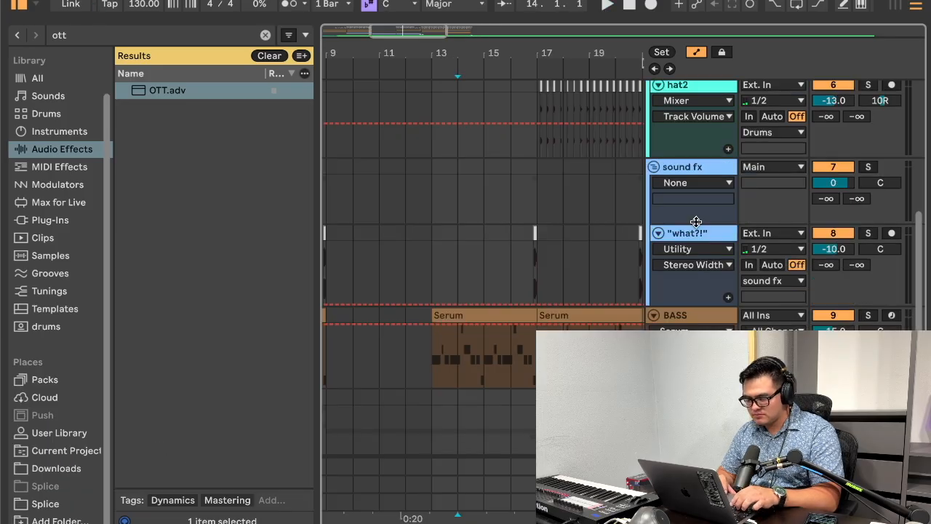
# Step: Collapse the "what?!" track and the kick, clap, hat1 and hat2 tracks to minimum height
pyautogui.click(693, 171)
pyautogui.click(692, 238)
pyautogui.press('u')
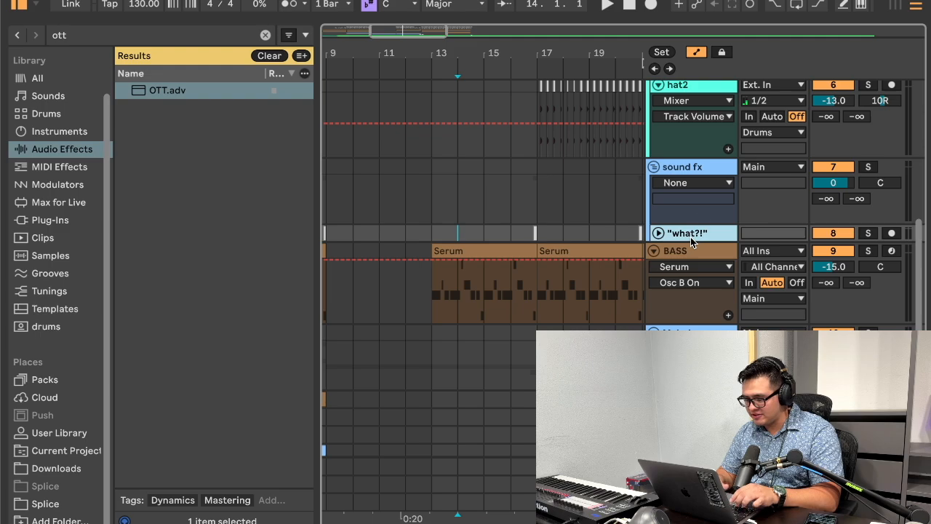
pyautogui.scroll(3, 698, 221)
pyautogui.click(700, 214)
pyautogui.press('super+a')
pyautogui.press('u')
pyautogui.scroll(6, 695, 210)
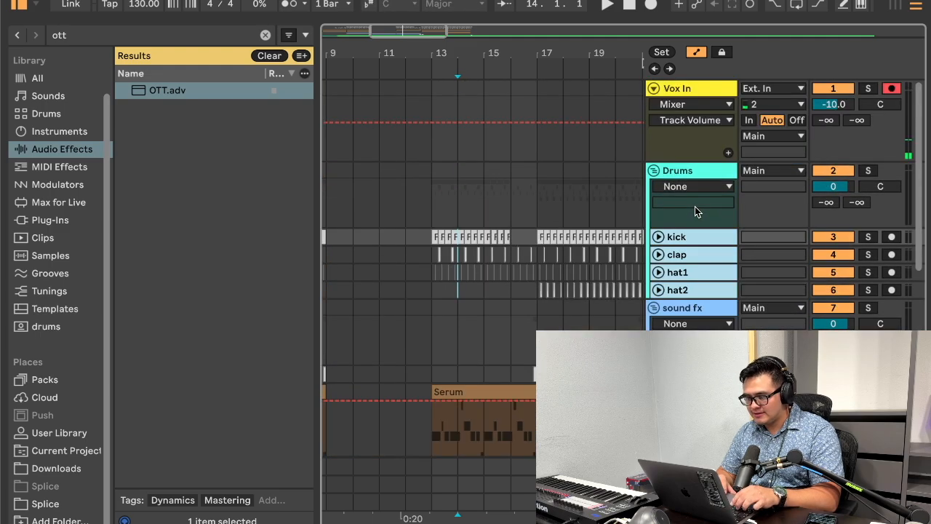
# Step: Fold the Drums, sound fx and Melody groups and collapse the BASS track
pyautogui.click(654, 171)
pyautogui.click(653, 188)
pyautogui.click(652, 207)
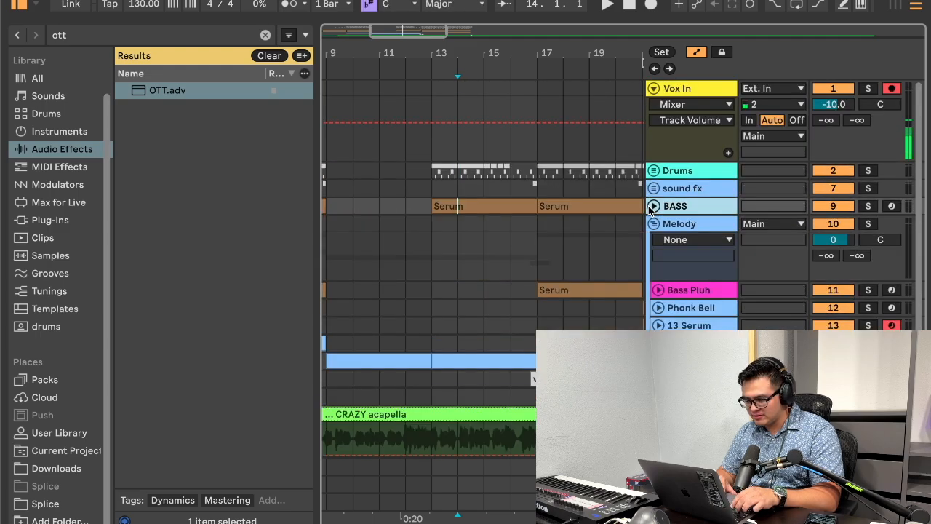
pyautogui.click(653, 224)
pyautogui.hscroll(5, 575, 208)
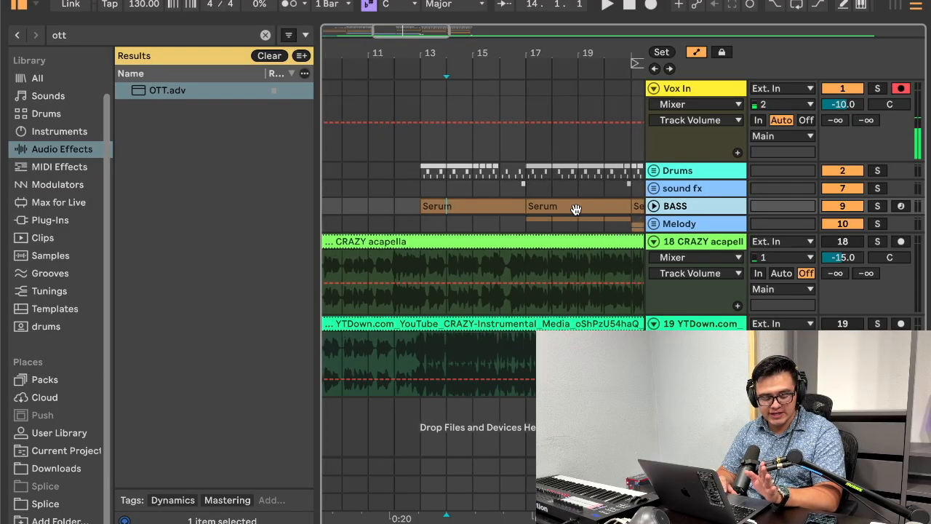
# Step: Unfold the Drums group to review its kick, clap, hat1 and hat2 tracks, and fold it before unfolding the sound fx group
pyautogui.click(653, 170)
pyautogui.click(690, 170)
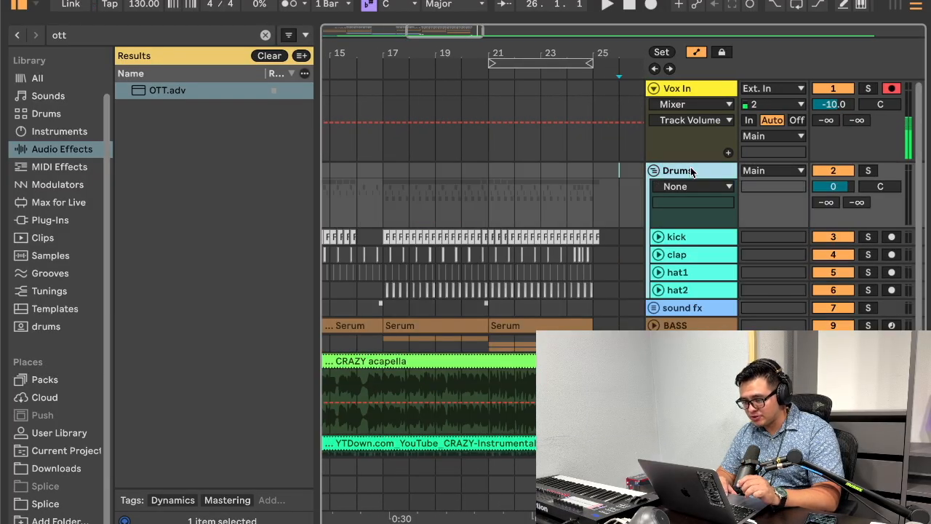
pyautogui.click(682, 236)
pyautogui.click(683, 255)
pyautogui.click(684, 272)
pyautogui.click(685, 289)
pyautogui.click(654, 170)
pyautogui.click(654, 188)
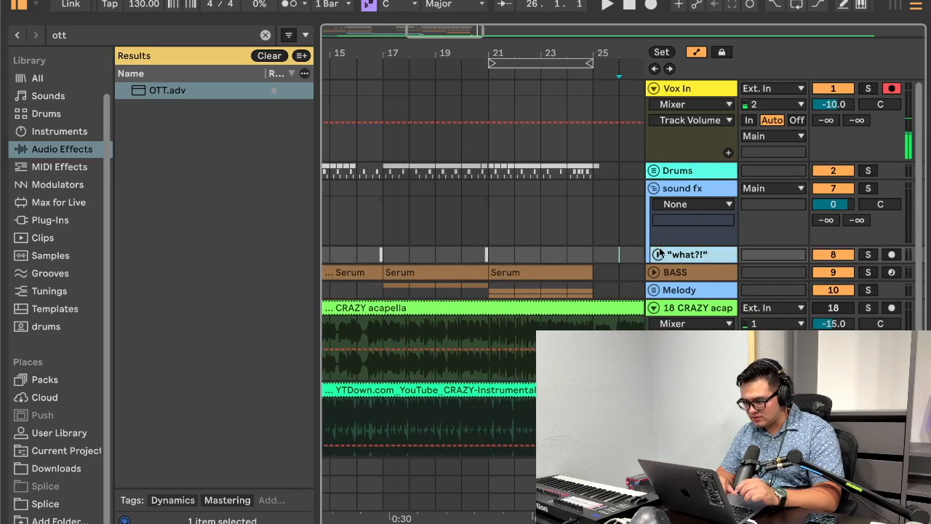
# Step: Unfold the Melody group and move the Bass Pluh track out of it, directly beneath the BASS track
pyautogui.click(651, 293)
pyautogui.click(653, 272)
pyautogui.click(654, 272)
pyautogui.click(654, 290)
pyautogui.scroll(-3, 683, 289)
pyautogui.moveTo(683, 288); pyautogui.dragTo(692, 193)
# Step: Group the BASS and Bass Pluh tracks together and name the group BASS
pyautogui.keyDown('shift'); pyautogui.click(692, 194); pyautogui.keyUp('shift')
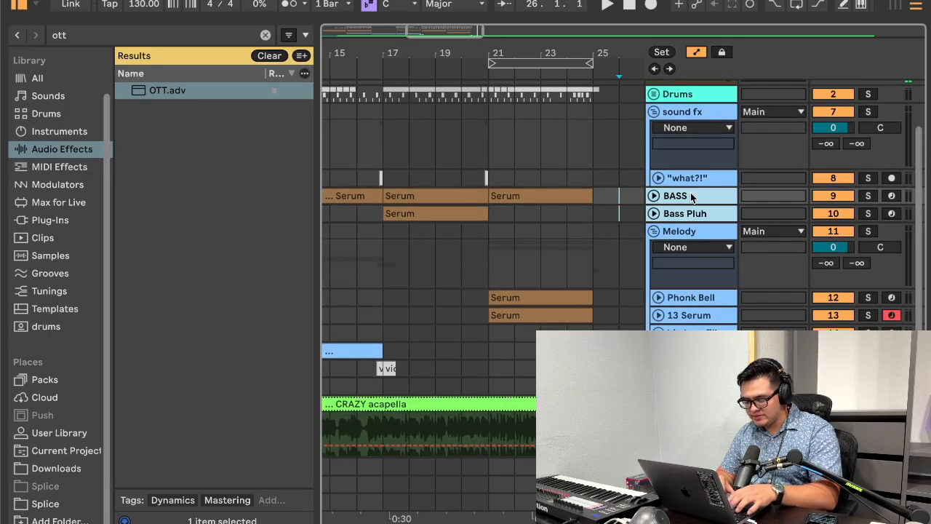
pyautogui.press('super+g')
pyautogui.write('BASS')
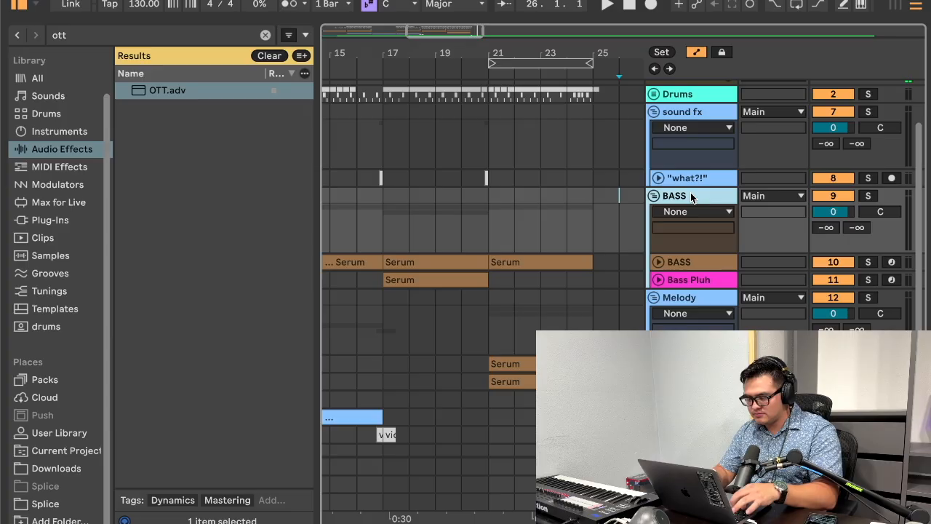
pyautogui.press('Return')
# Step: Expand the 14 Serum track in the Melody group and rename its clip at bars 21 to 25 as "choir a"
pyautogui.scroll(-5, 690, 194)
pyautogui.click(690, 237)
pyautogui.click(691, 255)
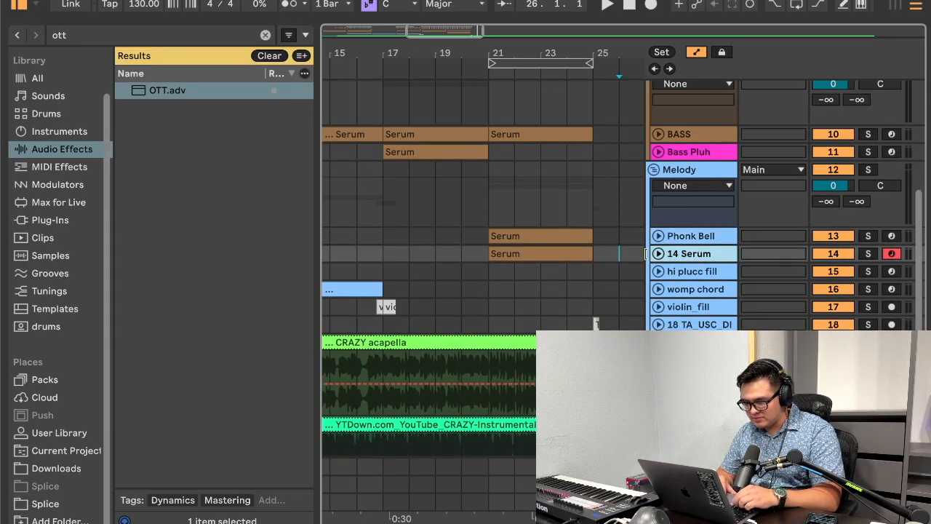
pyautogui.click(657, 253)
pyautogui.press('super+r')
pyautogui.write('c')
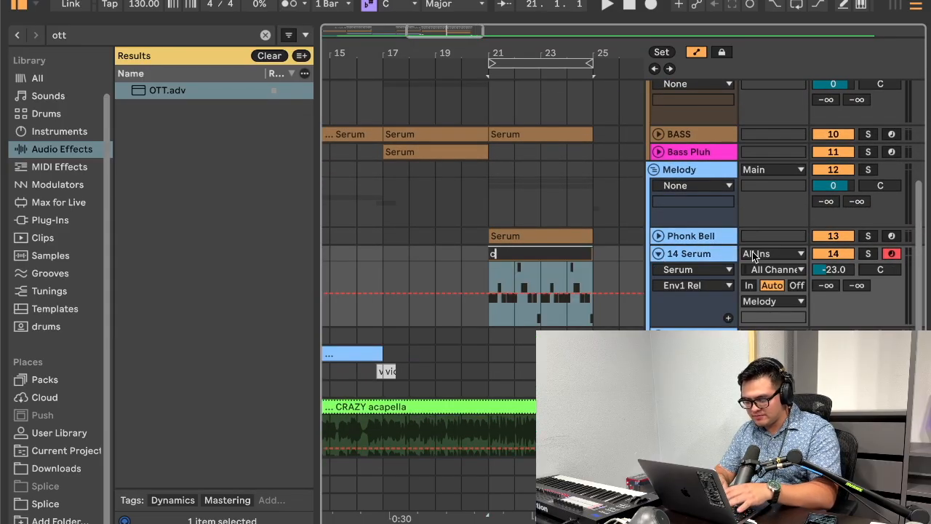
pyautogui.write('hoir a')
pyautogui.press('Return')
pyautogui.scroll(-5, 728, 262)
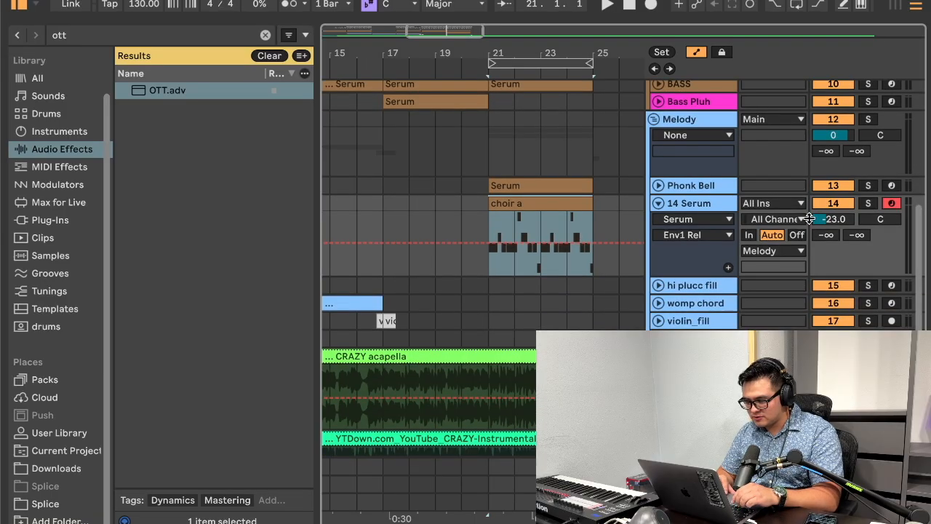
# Step: Fold the Melody, sound fx and BASS groups
pyautogui.scroll(2, 716, 273)
pyautogui.scroll(2, 703, 217)
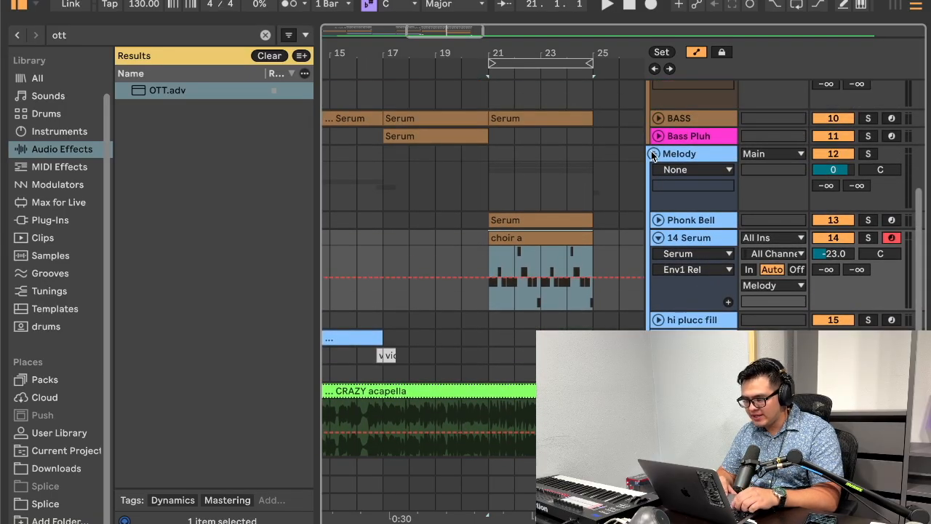
pyautogui.scroll(5, 557, 205)
pyautogui.click(658, 154)
pyautogui.click(655, 169)
pyautogui.scroll(1, 665, 151)
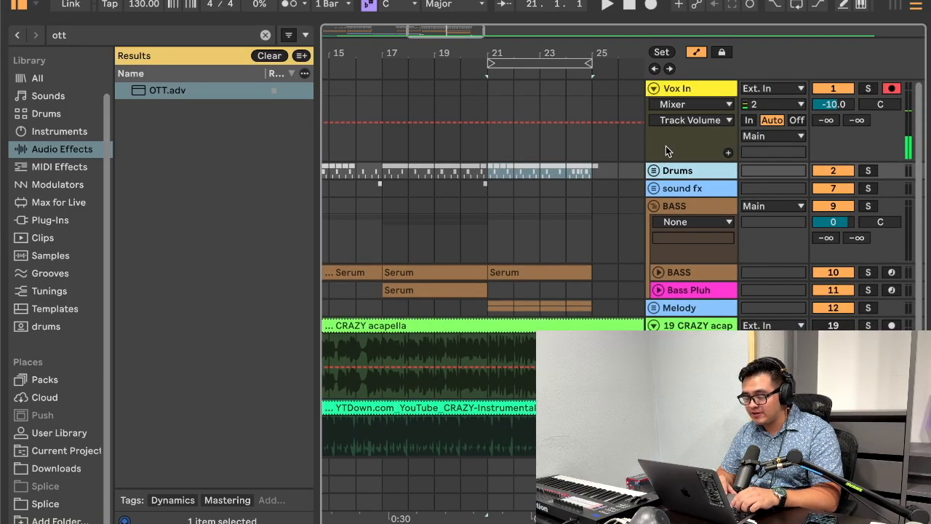
pyautogui.click(654, 206)
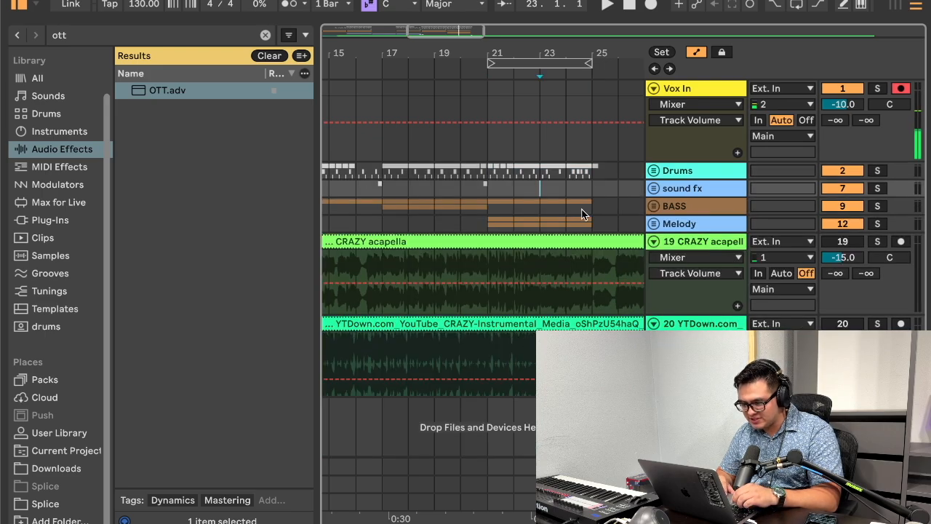
pyautogui.moveTo(589, 222); pyautogui.dragTo(518, 175)
pyautogui.press('super+c')
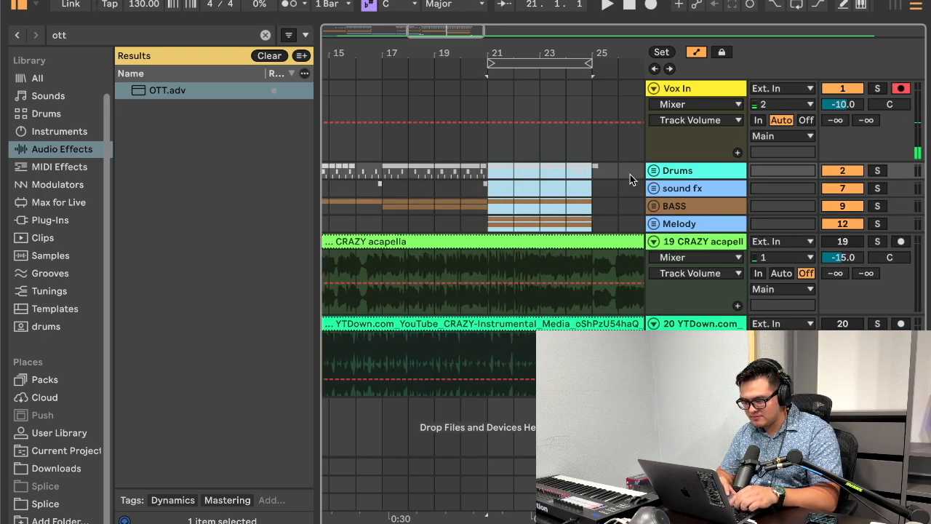
pyautogui.click(588, 172)
pyautogui.press('super+v')
pyautogui.press('super+z')
# Step: Listen to the YTDown CRAZY instrumental reference track soloed from bar 25
pyautogui.hscroll(-2, 588, 176)
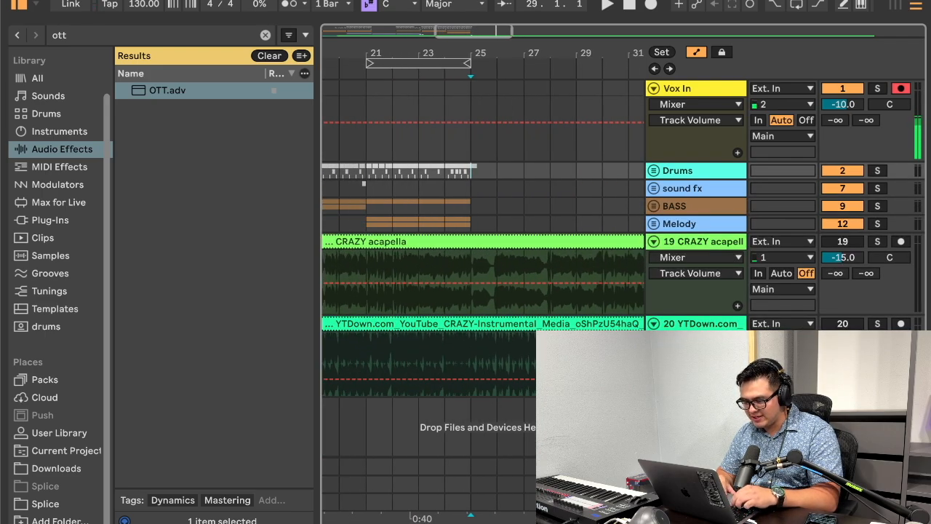
pyautogui.click(470, 346)
pyautogui.press('space')
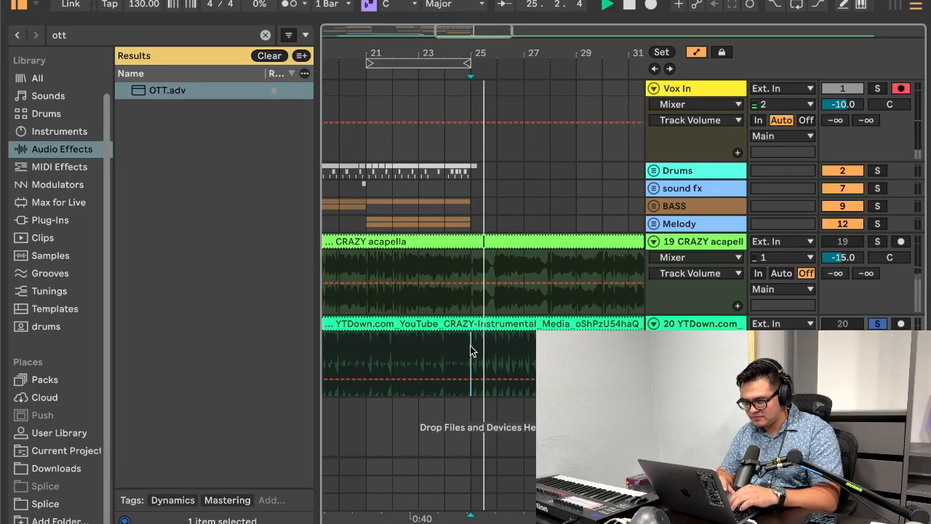
pyautogui.press('s')
pyautogui.press('space')
# Step: Play the arrangement from bar 13 and from bar 5 to compare those sections with the reference at bar 25
pyautogui.hscroll(-10, 470, 346)
pyautogui.click(453, 356)
pyautogui.press('space')
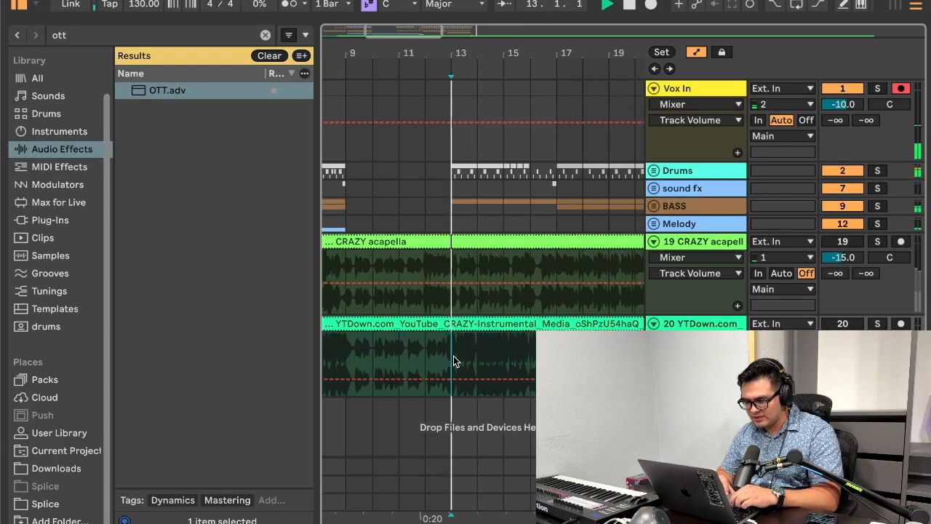
pyautogui.hscroll(-1, 453, 355)
pyautogui.hscroll(-6, 453, 355)
pyautogui.click(416, 349)
pyautogui.press('space')
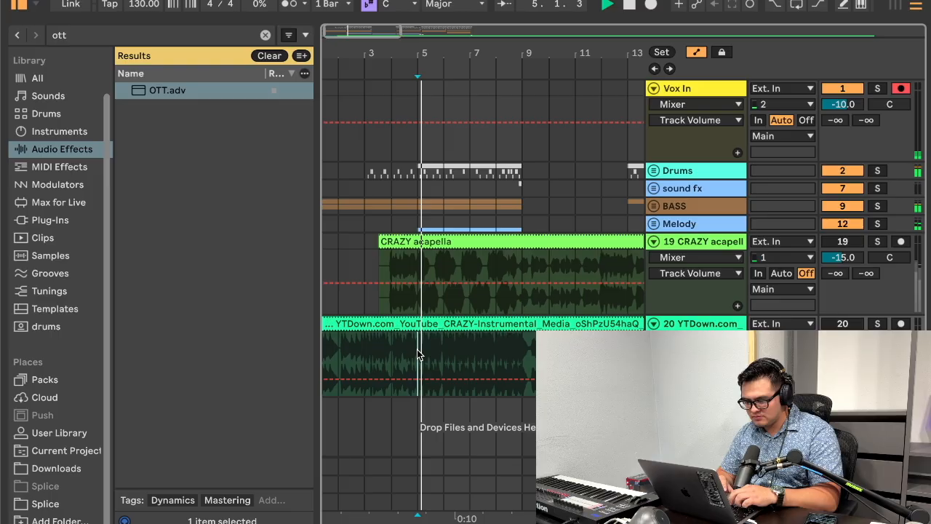
# Step: Copy bars 5 to 9 of the BASS and Melody groups and paste them at bar 25
pyautogui.hscroll(2, 475, 349)
pyautogui.moveTo(484, 218); pyautogui.dragTo(388, 179)
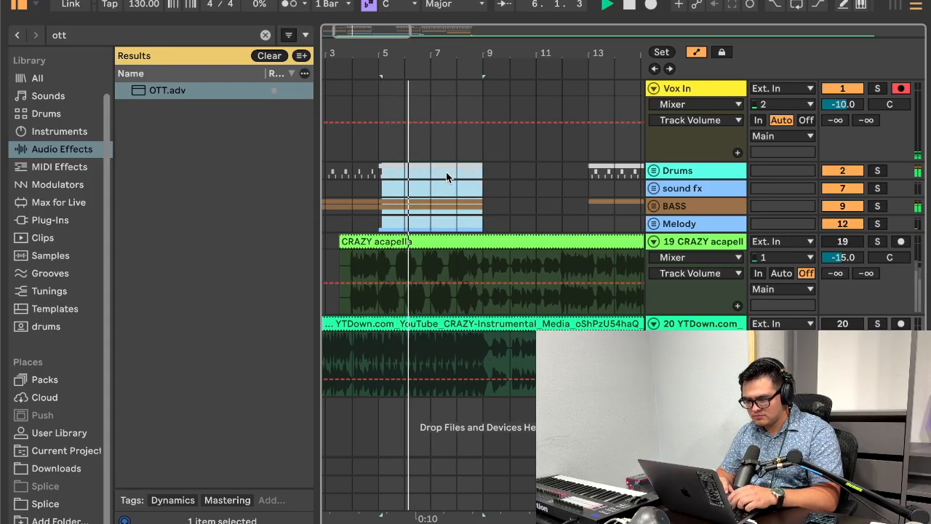
pyautogui.click(395, 183)
pyautogui.moveTo(382, 217); pyautogui.dragTo(485, 220)
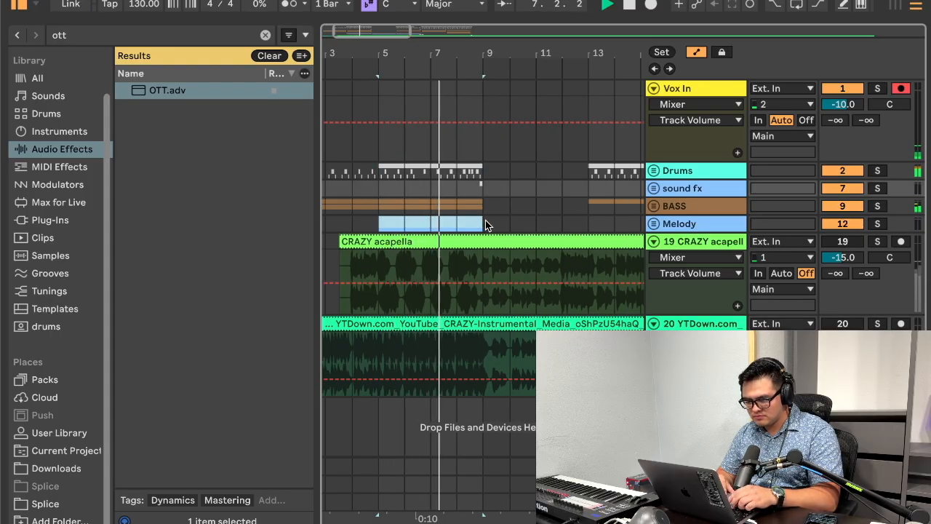
pyautogui.hscroll(10, 482, 203)
pyautogui.click(394, 206)
pyautogui.press('super+v')
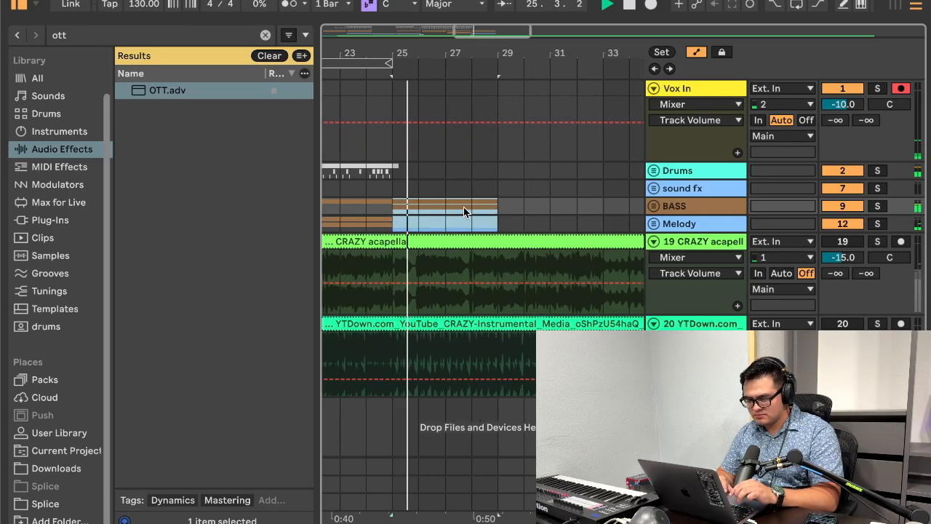
# Step: Duplicate bars 21 to 25 of the Drums group to bars 25 to 29
pyautogui.hscroll(-2, 463, 207)
pyautogui.moveTo(472, 172); pyautogui.dragTo(368, 171)
pyautogui.press('super+d')
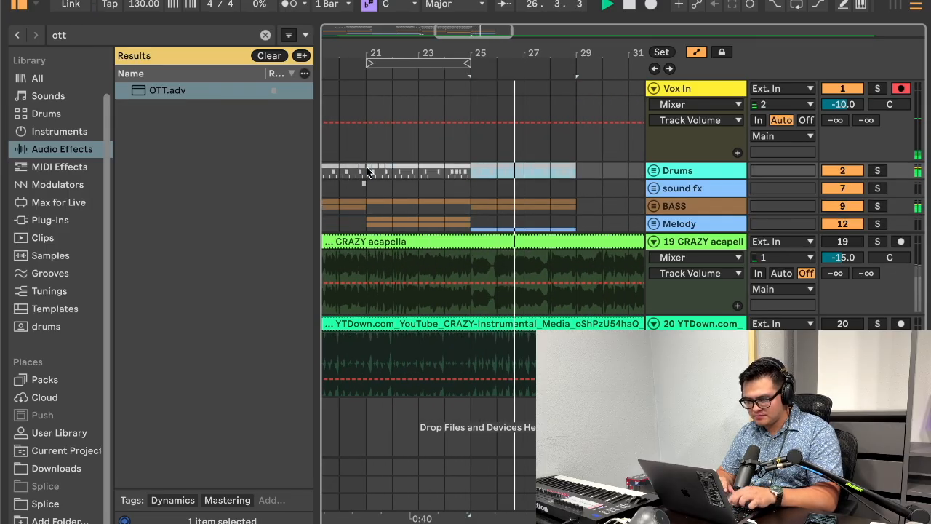
# Step: Play from bar 25 and solo the YTDown reference track to compare it with the new section
pyautogui.press('space')
pyautogui.press('space')
pyautogui.click(876, 324)
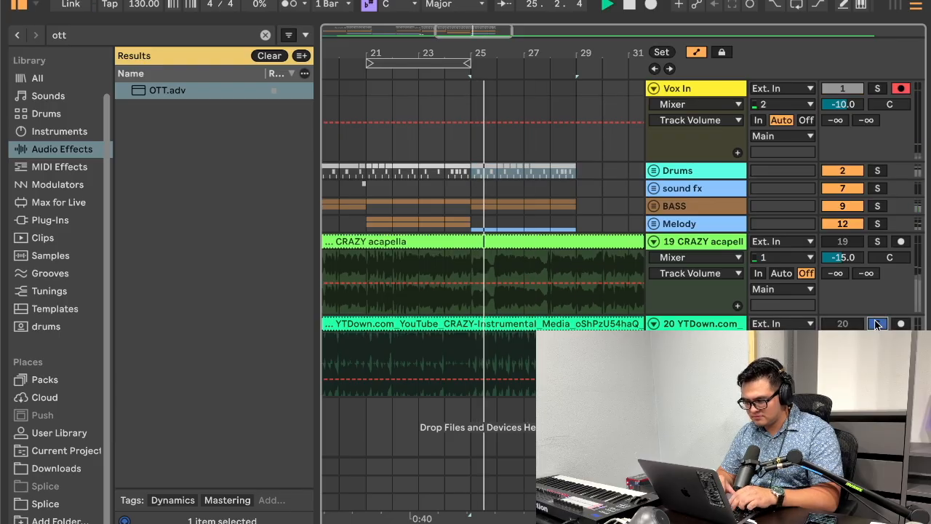
# Step: Remove the hat2 clips from bar 25 to 29 inside the Drums group and fold the group
pyautogui.click(653, 170)
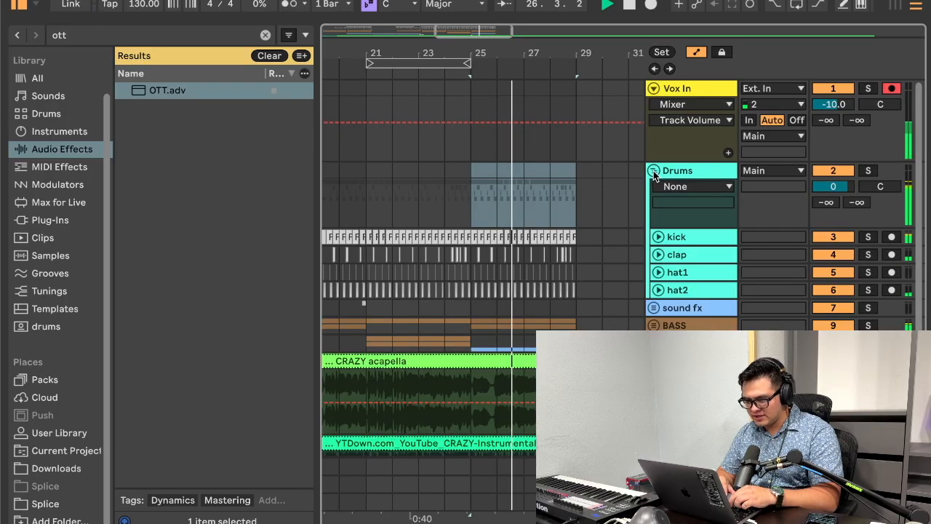
pyautogui.moveTo(600, 290); pyautogui.dragTo(486, 291)
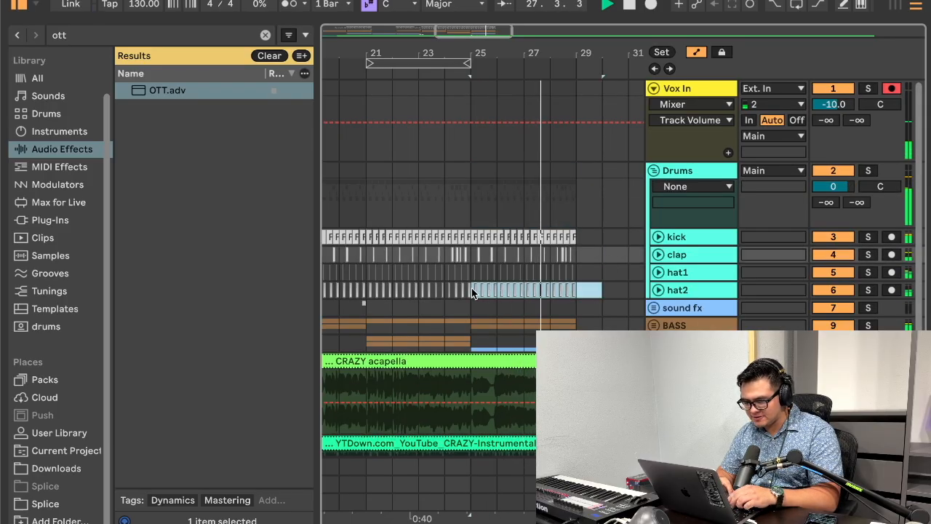
pyautogui.click(653, 171)
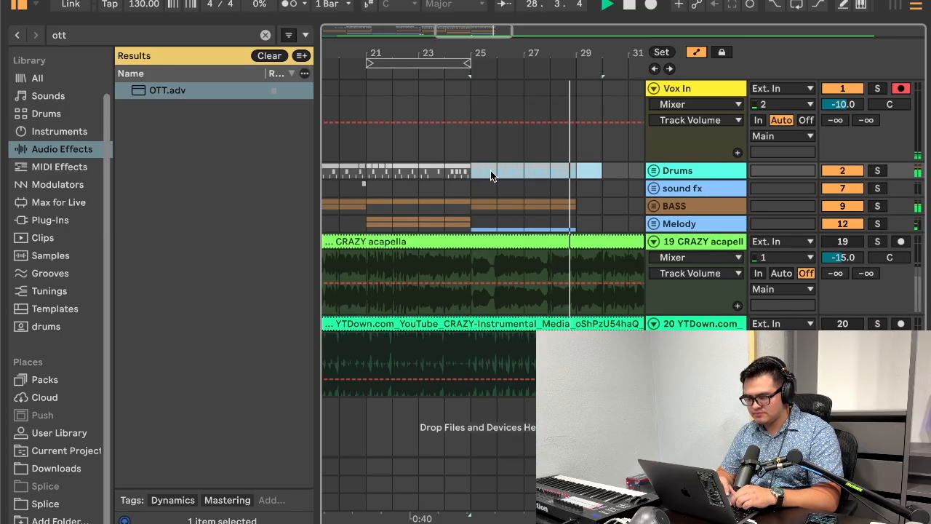
# Step: Listen to the soloed YTDown reference from bar 29 and duplicate bars 25 to 29 of the Drums, sound fx, BASS and Melody groups to bar 29
pyautogui.hscroll(1, 556, 158)
pyautogui.click(566, 362)
pyautogui.press('s')
pyautogui.hscroll(3, 566, 362)
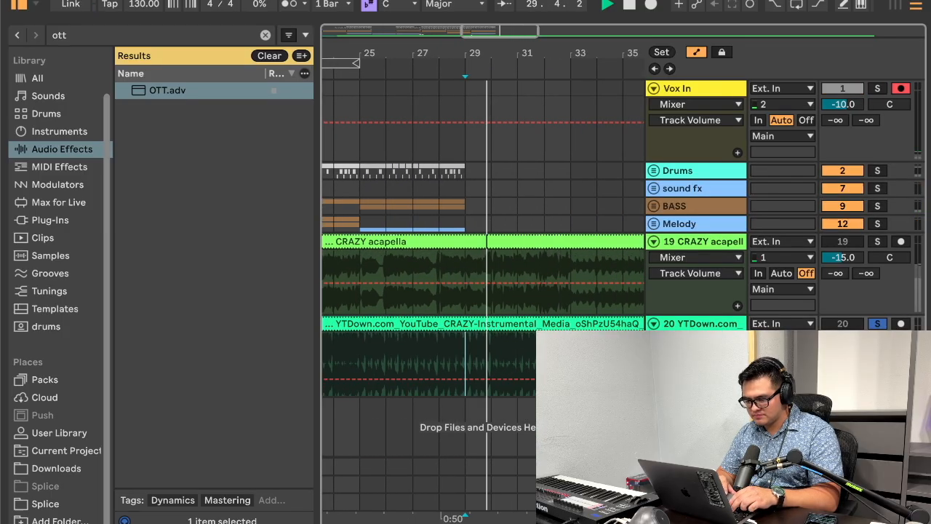
pyautogui.moveTo(477, 226); pyautogui.dragTo(358, 171)
pyautogui.hotkey('ctrl', 'd')
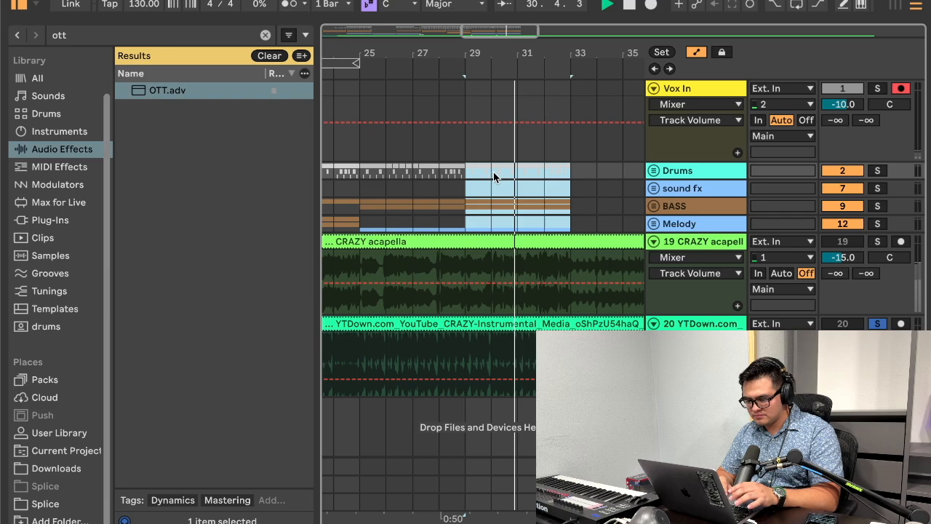
# Step: Solo the Vox In track in addition to the YTDown reference track
pyautogui.hscroll(1, 536, 189)
pyautogui.keyDown('super'); pyautogui.click(877, 90); pyautogui.keyUp('super')
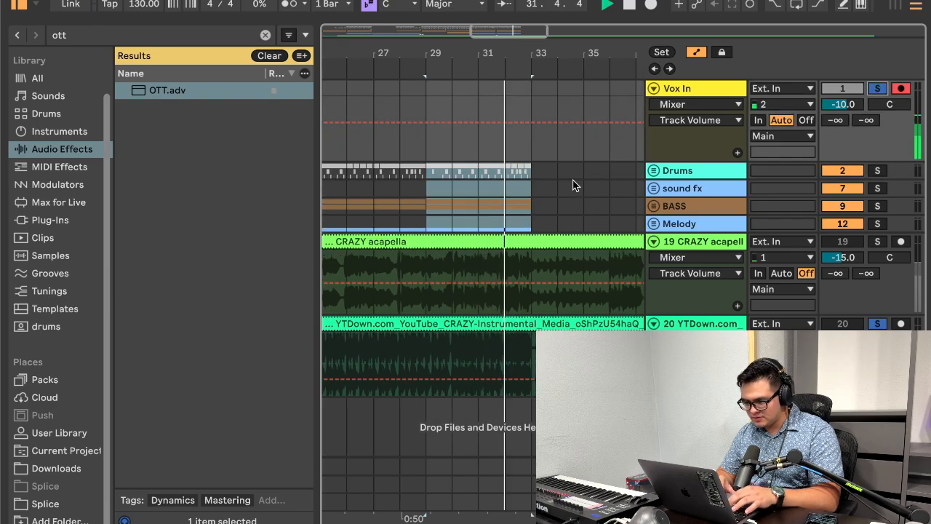
pyautogui.hscroll(1, 534, 177)
pyautogui.click(613, 189)
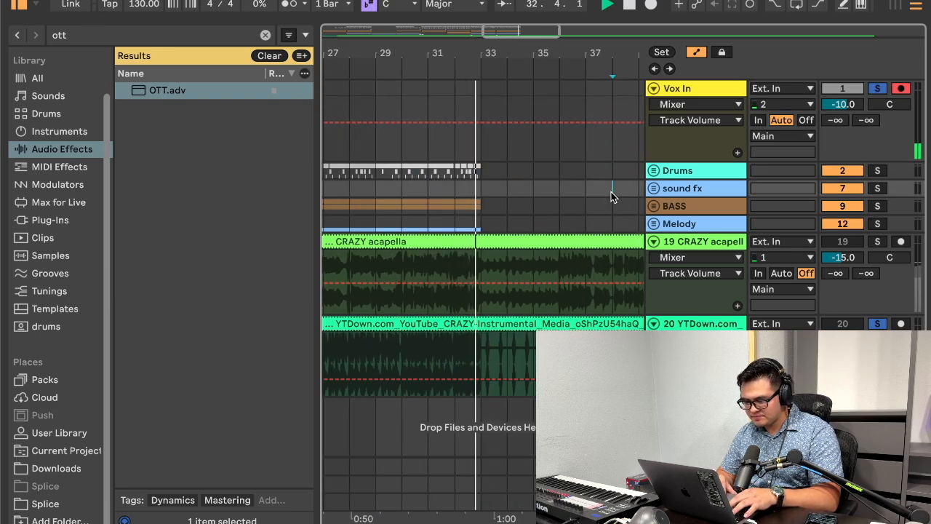
# Step: Unfold the Drums group and place the insert marker at bar 33 on the YTDown reference track
pyautogui.click(659, 169)
pyautogui.scroll(-2, 555, 214)
pyautogui.click(486, 405)
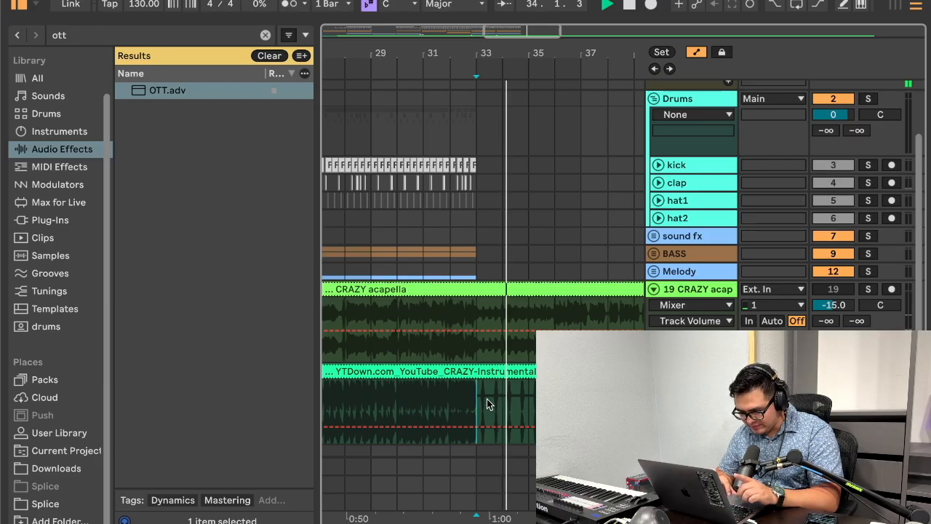
pyautogui.moveTo(490, 56); pyautogui.dragTo(490, 136)
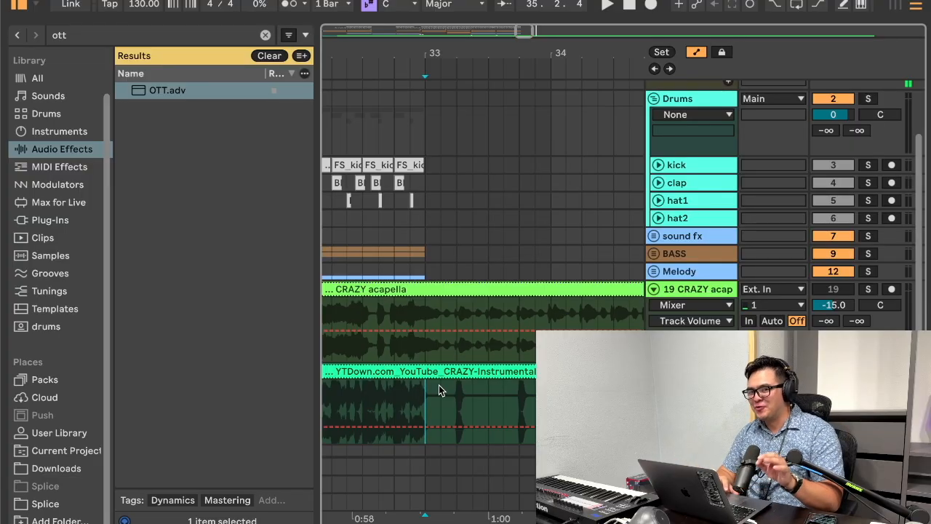
# Step: Unfold the sound fx group and place the insert marker on its "what?!" track
pyautogui.press('super+z')
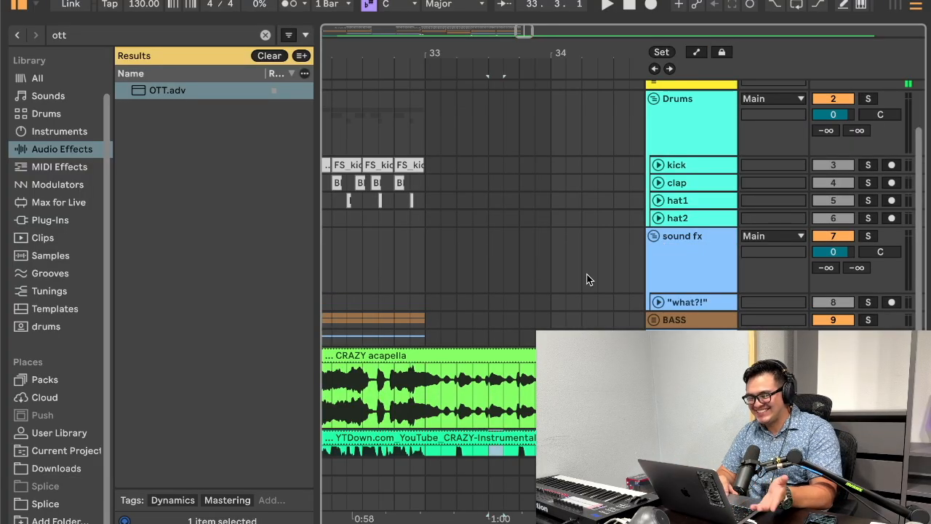
pyautogui.click(550, 315)
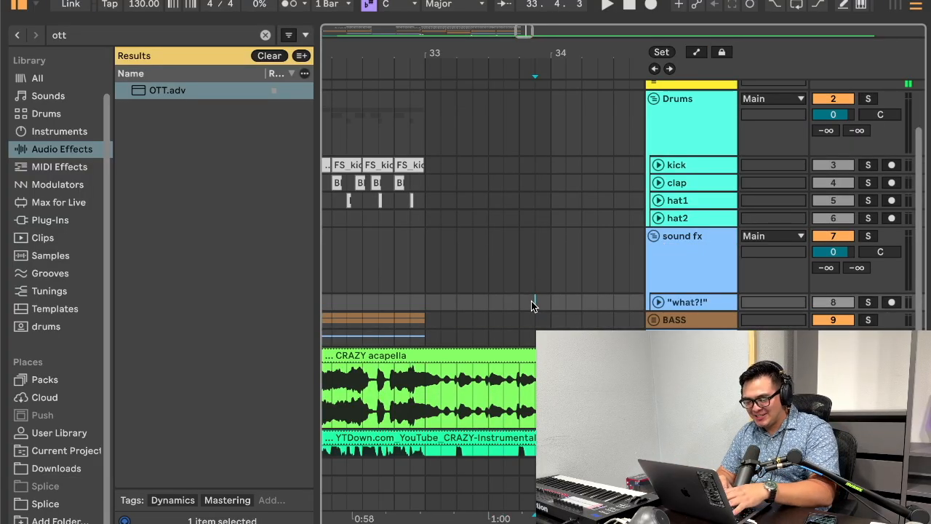
pyautogui.press('super+t')
pyautogui.click(428, 331)
pyautogui.moveTo(434, 58); pyautogui.dragTo(435, 106)
pyautogui.moveTo(466, 321); pyautogui.dragTo(492, 321)
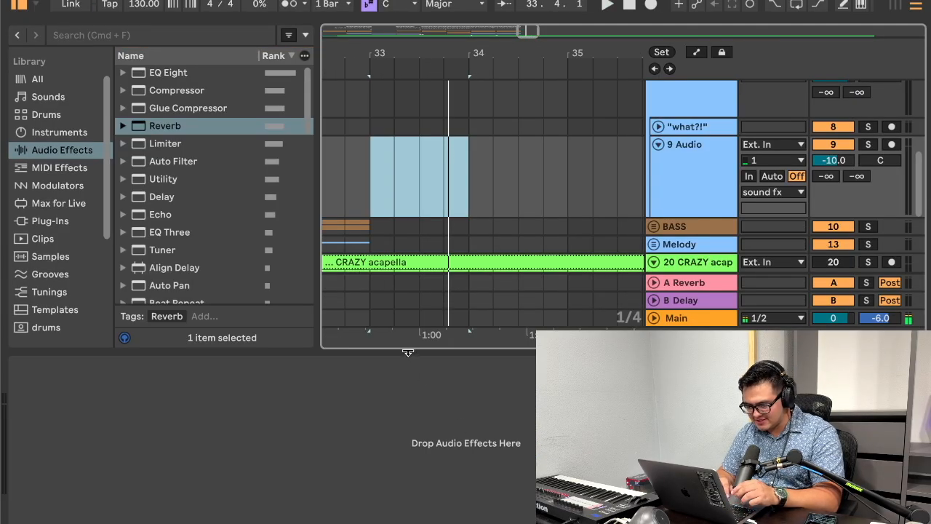
pyautogui.click(407, 352)
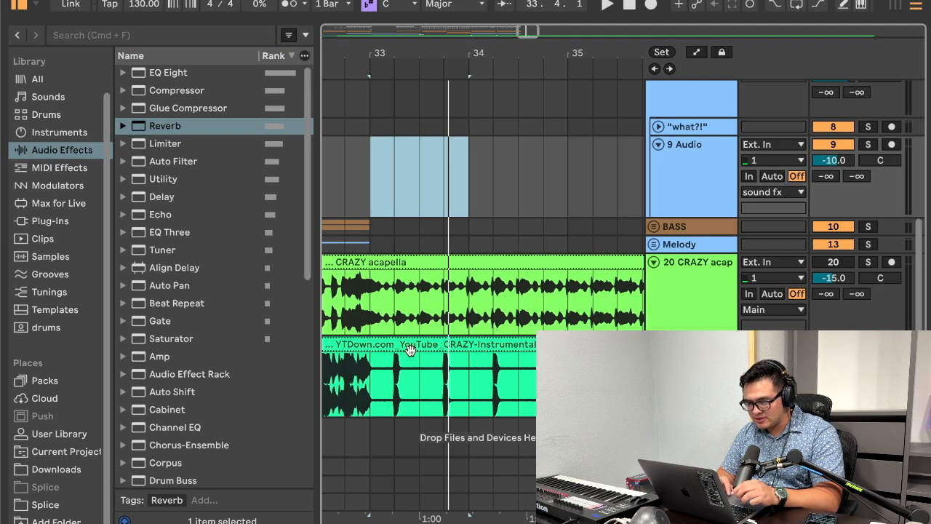
pyautogui.scroll(-1, 422, 344)
pyautogui.press('super+z')
pyautogui.scroll(3, 437, 236)
pyautogui.click(682, 220)
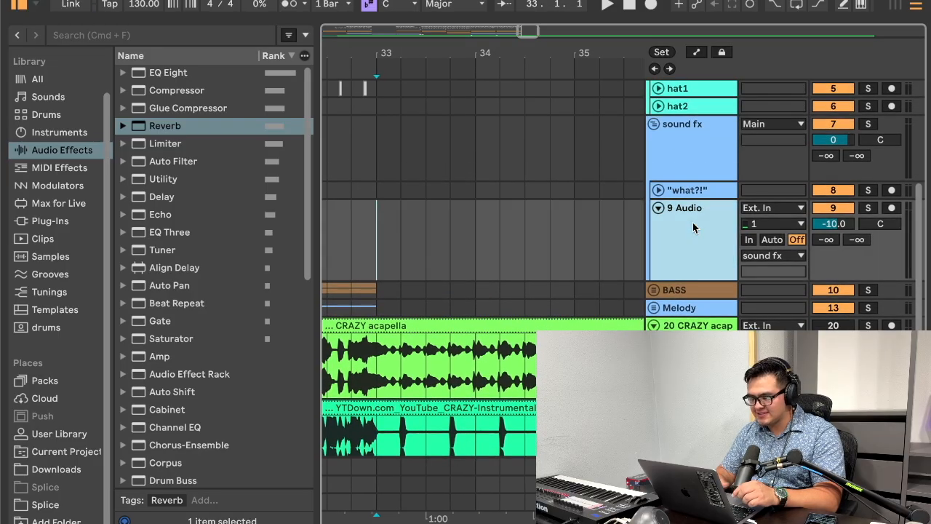
pyautogui.press('BackSpace')
# Step: Insert a MIDI track below the "what?!" track in the sound fx group and load Serum on it
pyautogui.click(690, 191)
pyautogui.press('super+shift+t')
pyautogui.click(148, 34)
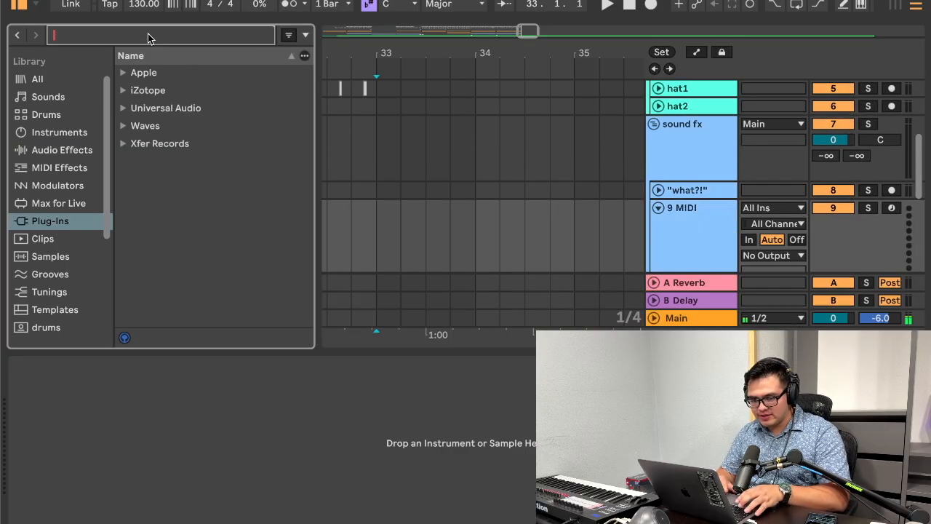
pyautogui.write('serum')
pyautogui.press('Down')
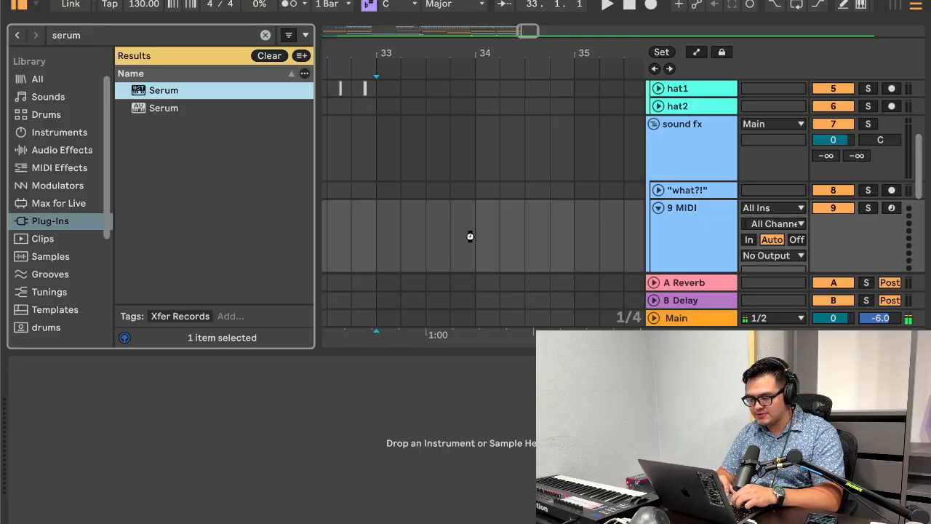
pyautogui.press('Return')
# Step: Hide the browser, load the user preset FX Noise Tone in Serum and close the plug-in window
pyautogui.click(17, 7)
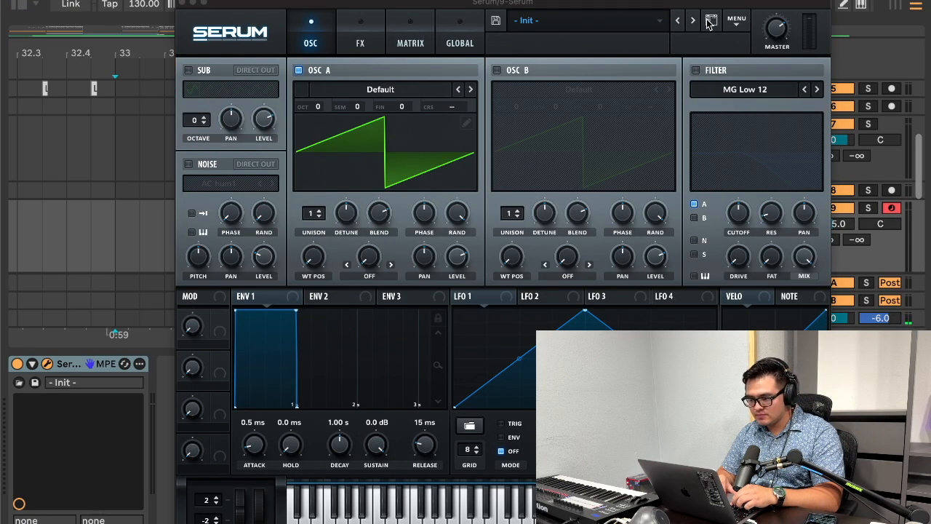
pyautogui.scroll(-5, 880, 154)
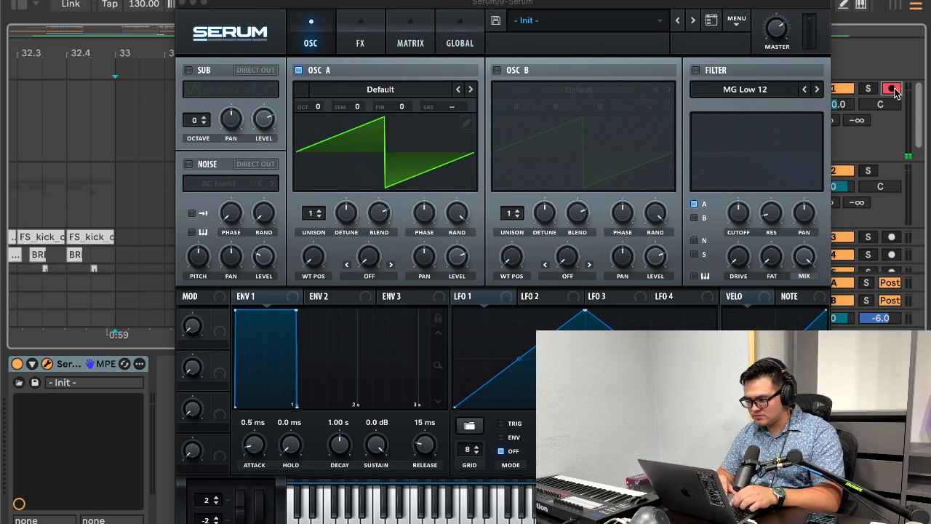
pyautogui.click(551, 22)
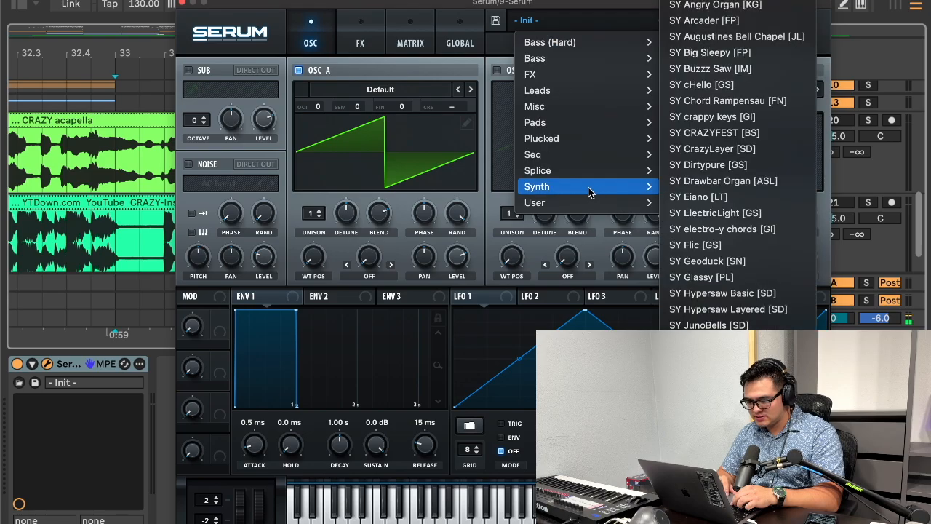
pyautogui.moveTo(588, 202)
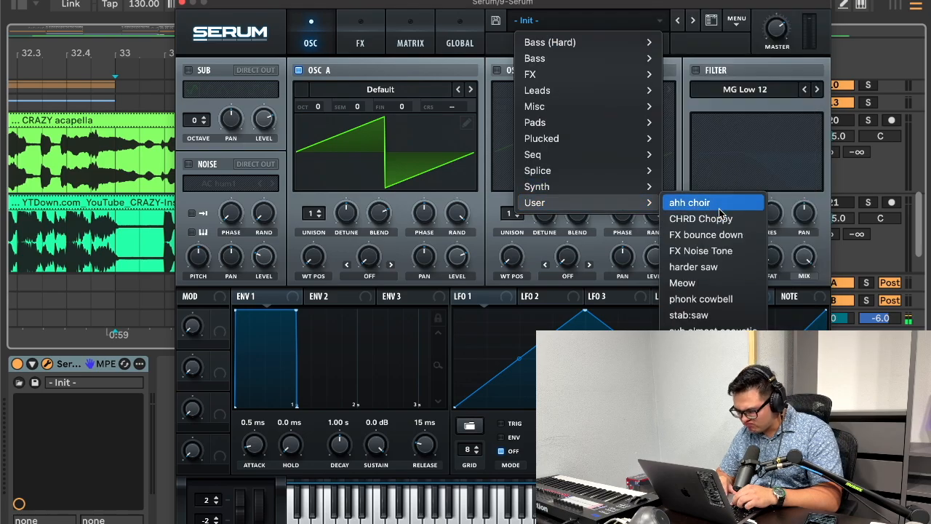
pyautogui.click(739, 255)
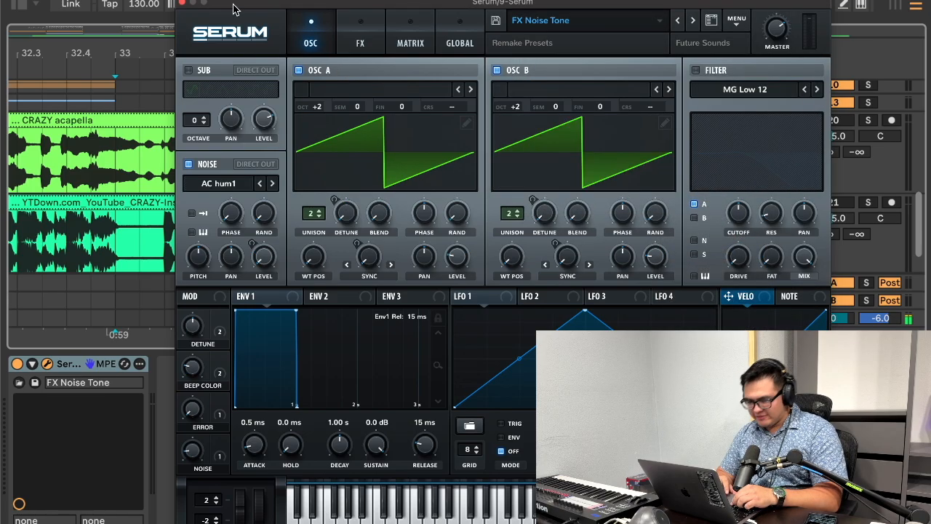
pyautogui.click(182, 4)
# Step: Create a three-bar MIDI clip on the Serum track from bar 33 to bar 36
pyautogui.scroll(-3, 309, 133)
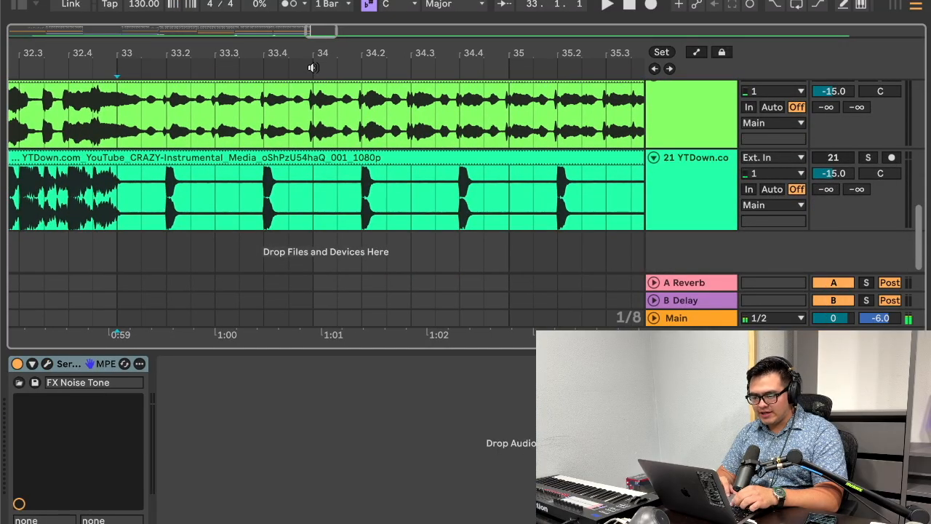
pyautogui.scroll(-3, 309, 133)
pyautogui.moveTo(232, 194)
pyautogui.mouseDown()
pyautogui.moveTo(479, 192)
pyautogui.moveTo(222, 206)
pyautogui.mouseUp()
pyautogui.scroll(10, 480, 192)
pyautogui.scroll(-2, 479, 192)
pyautogui.scroll(-5, 222, 207)
pyautogui.scroll(-2, 222, 209)
pyautogui.scroll(7, 224, 211)
pyautogui.press('super+shift+m')
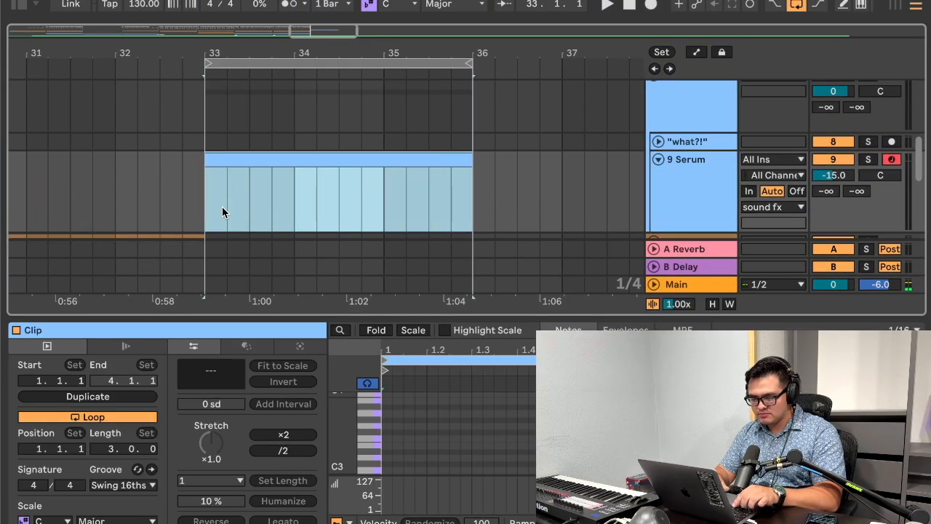
# Step: Audition pitches against the YTDown reference and add a B2 note at the start of the Serum clip
pyautogui.scroll(-1, 387, 443)
pyautogui.click(368, 420)
pyautogui.click(367, 428)
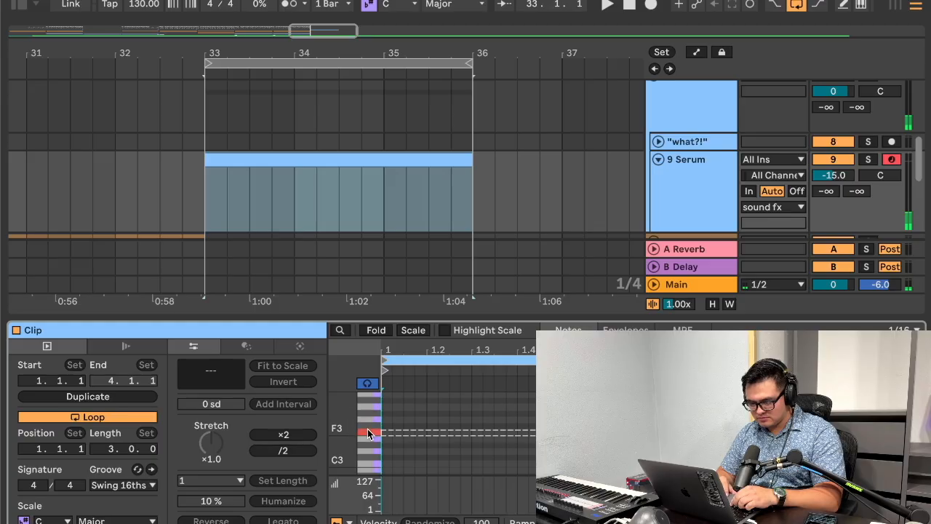
pyautogui.press('space')
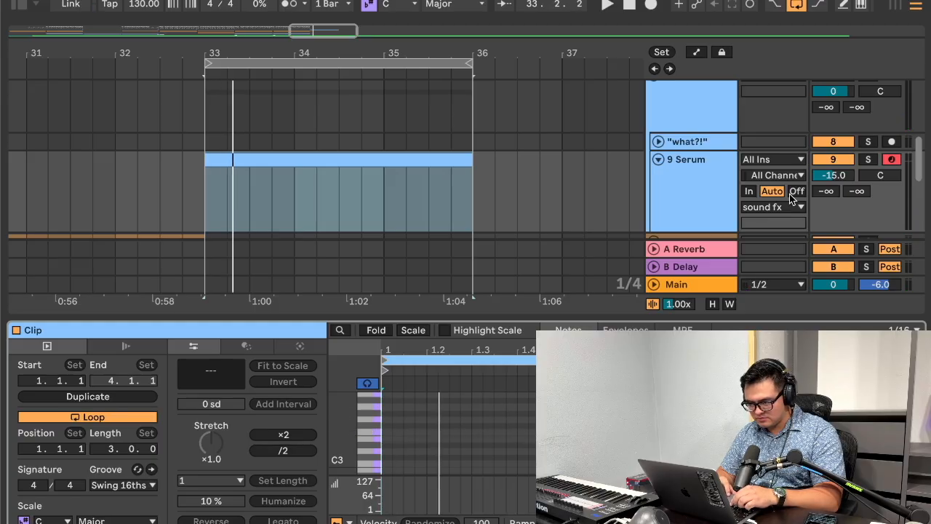
pyautogui.scroll(-10, 869, 156)
pyautogui.click(868, 125)
pyautogui.press('space')
pyautogui.click(361, 464)
pyautogui.doubleClick(384, 466)
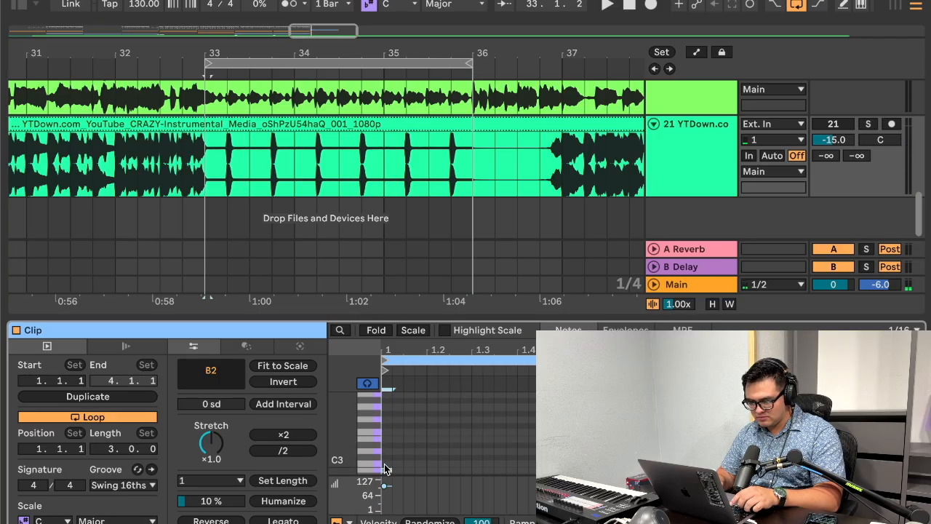
# Step: Lengthen the Serum note to three beats and raise it an octave to B3
pyautogui.press('space')
pyautogui.press('space')
pyautogui.hotkey('shift', 'Right')
pyautogui.hotkey('shift', 'Right')
pyautogui.hotkey('shift', 'Right')
pyautogui.hotkey('shift', 'Right')
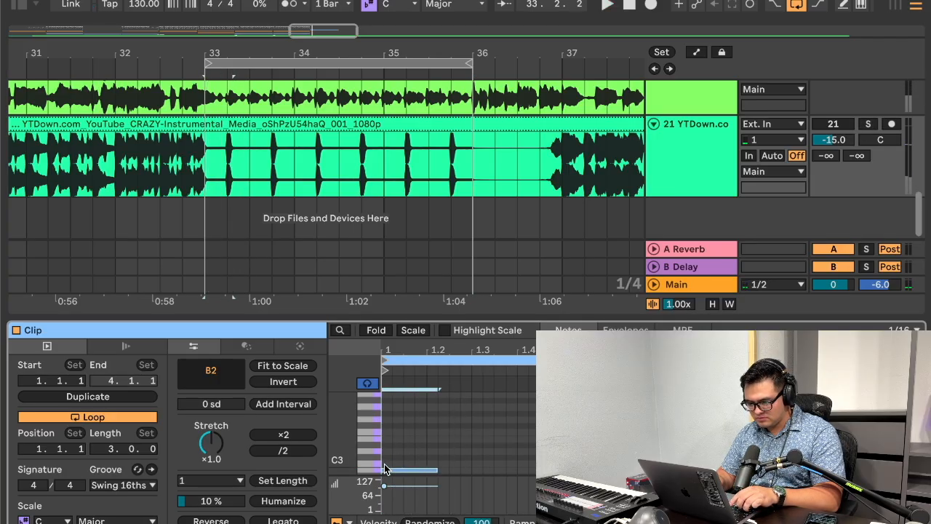
pyautogui.hotkey('shift', 'Up')
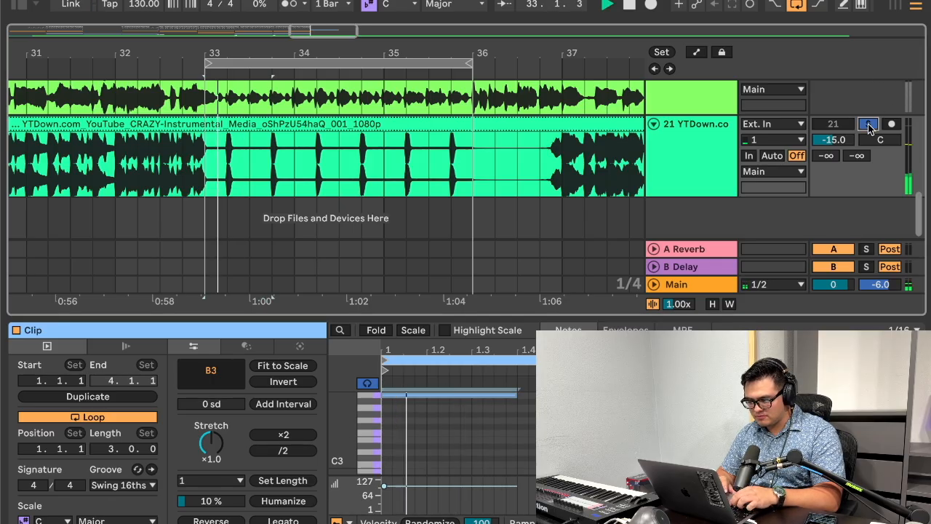
# Step: Compare with the soloed YTDown reference, raise the Serum note to F#4 and extend it to the clip's end, then unsolo the reference
pyautogui.scroll(5, 871, 128)
pyautogui.scroll(-5, 872, 152)
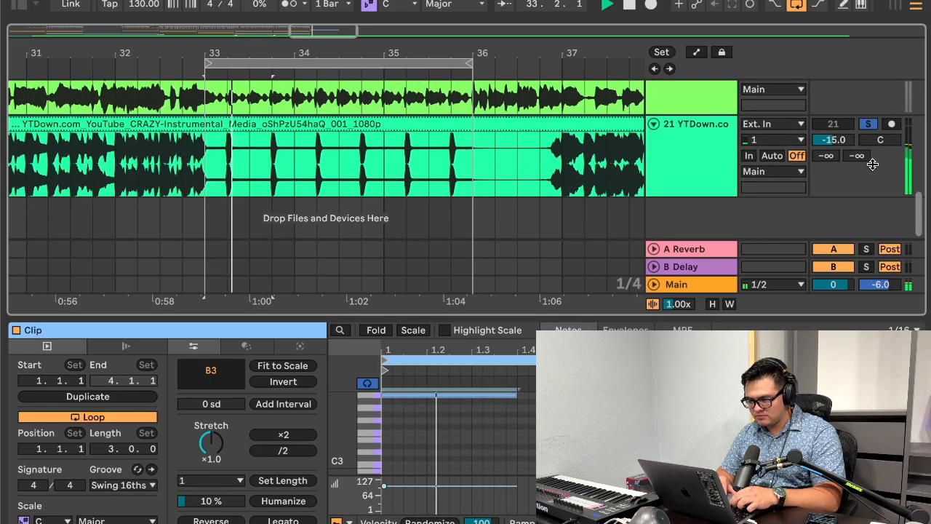
pyautogui.press('Down')
pyautogui.press('Up')
pyautogui.press('Up')
pyautogui.press('Up')
pyautogui.press('Up')
pyautogui.press('Up')
pyautogui.press('Up')
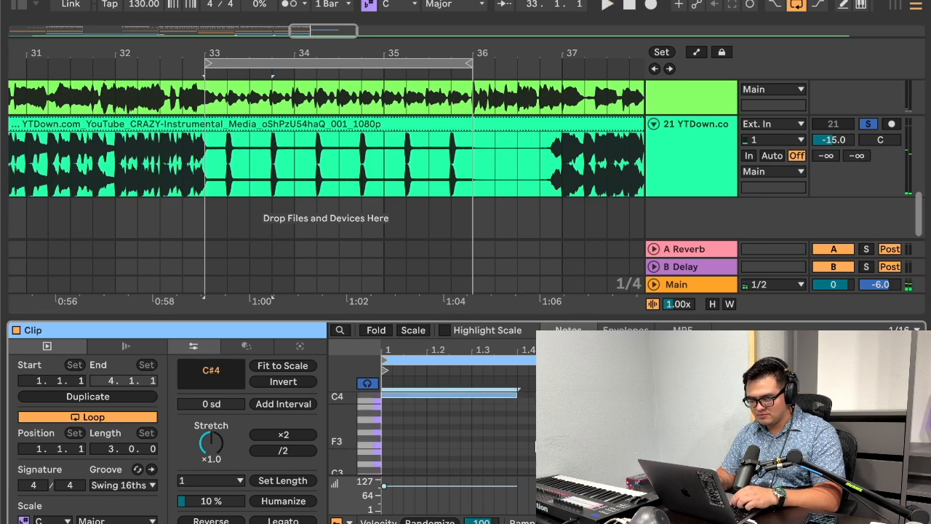
pyautogui.press('space')
pyautogui.press('Up')
pyautogui.press('Up')
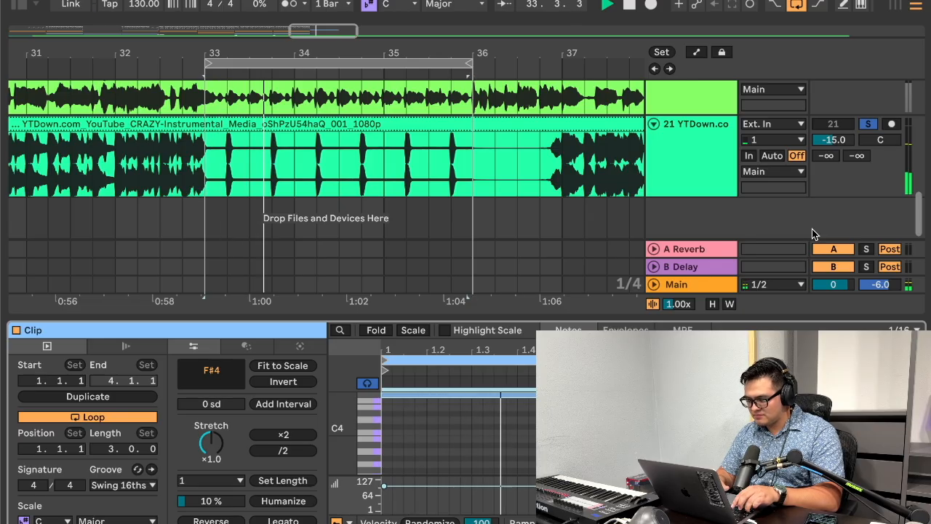
pyautogui.press('space')
pyautogui.click(872, 125)
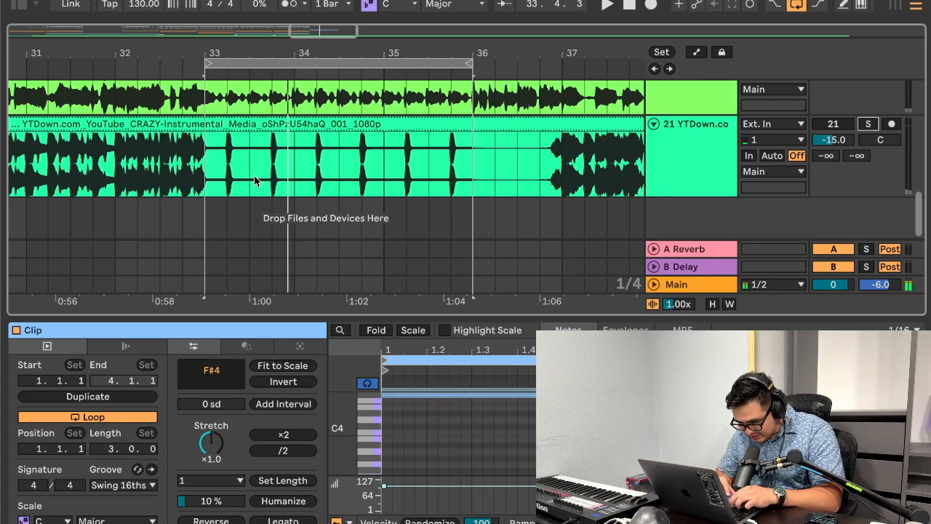
# Step: Hide the clip view and play the arrangement from the middle of bar 31 to hear the transition into the Serum part
pyautogui.click(199, 168)
pyautogui.press('super+alt+l')
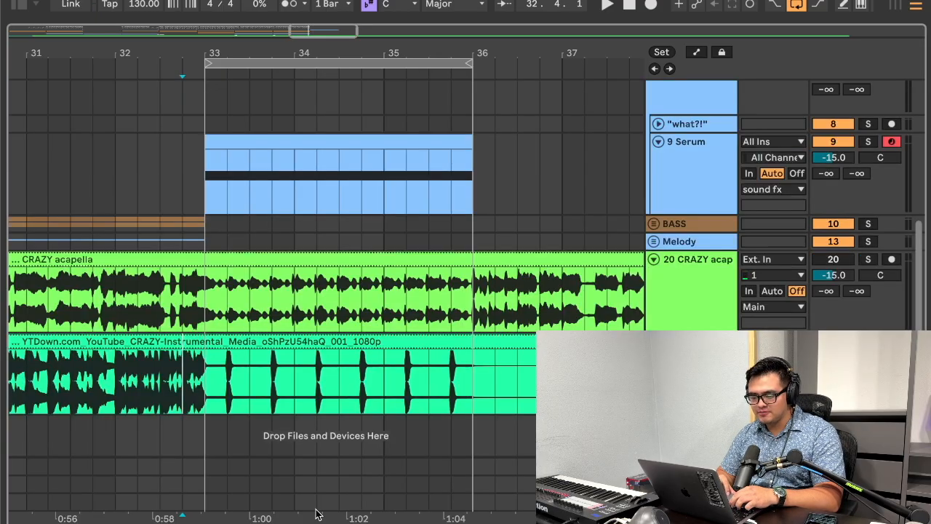
pyautogui.scroll(1, 356, 251)
pyautogui.click(77, 174)
pyautogui.press('space')
pyautogui.scroll(5, 324, 184)
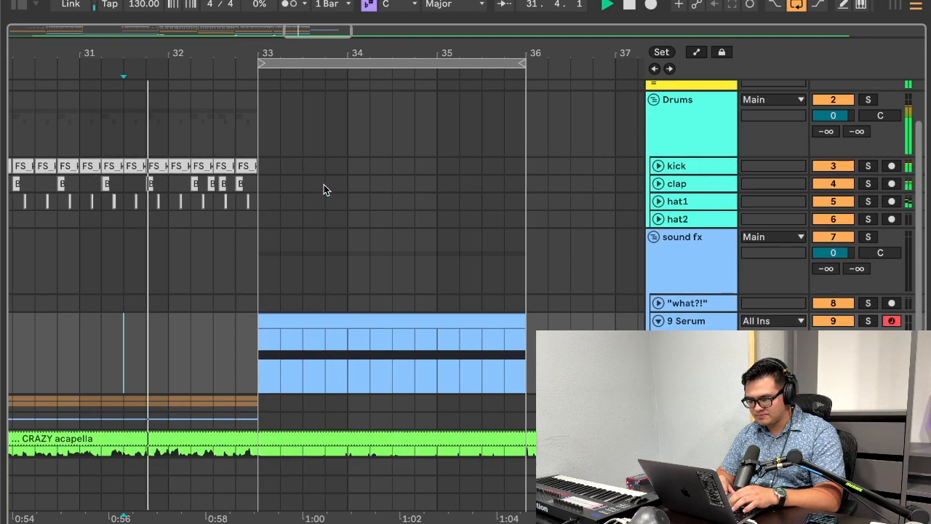
pyautogui.scroll(2, 598, 237)
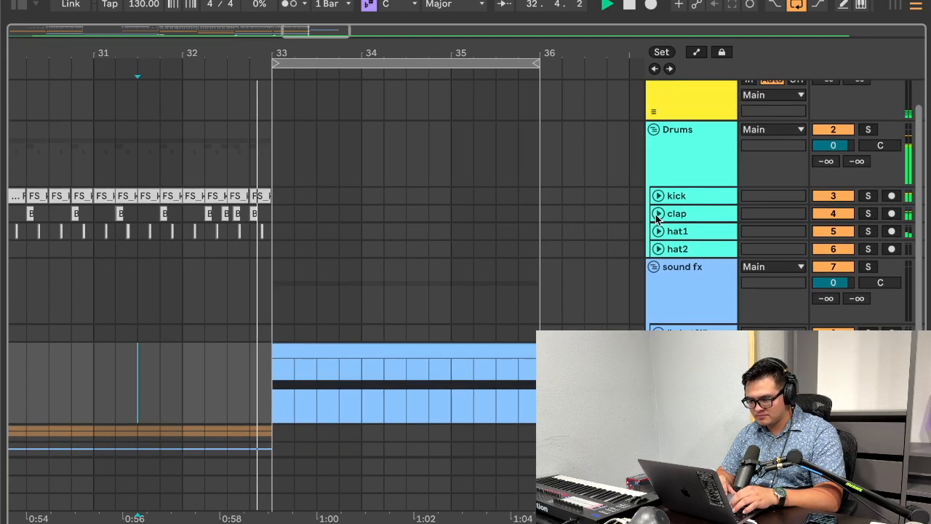
# Step: Unfold the clap track and copy a clap hit to beats 2 and 4 of bars 33, 34 and 35
pyautogui.click(658, 213)
pyautogui.press('super+c')
pyautogui.click(296, 237)
pyautogui.press('super+v')
pyautogui.click(342, 248)
pyautogui.press('super+v')
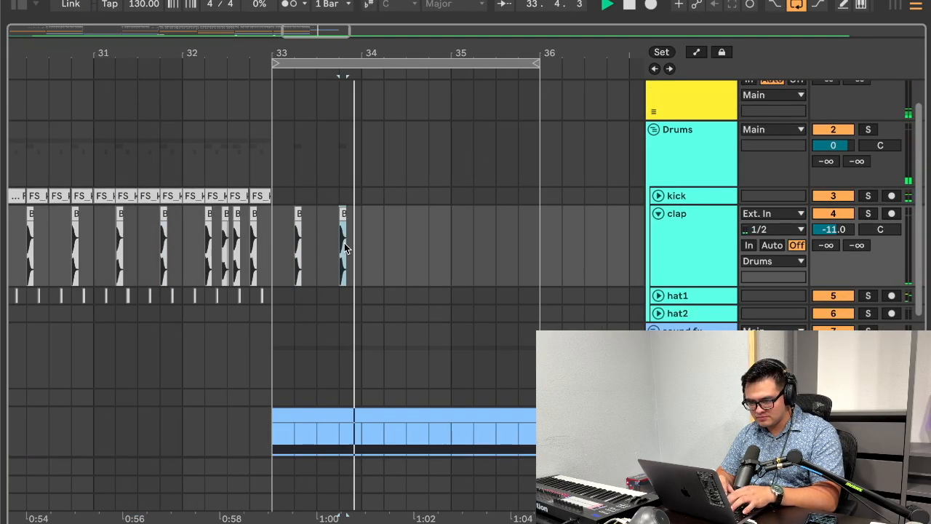
pyautogui.click(386, 248)
pyautogui.press('super+v')
pyautogui.click(432, 250)
pyautogui.press('super+v')
pyautogui.click(479, 251)
pyautogui.press('super+v')
pyautogui.click(520, 255)
pyautogui.press('super+v')
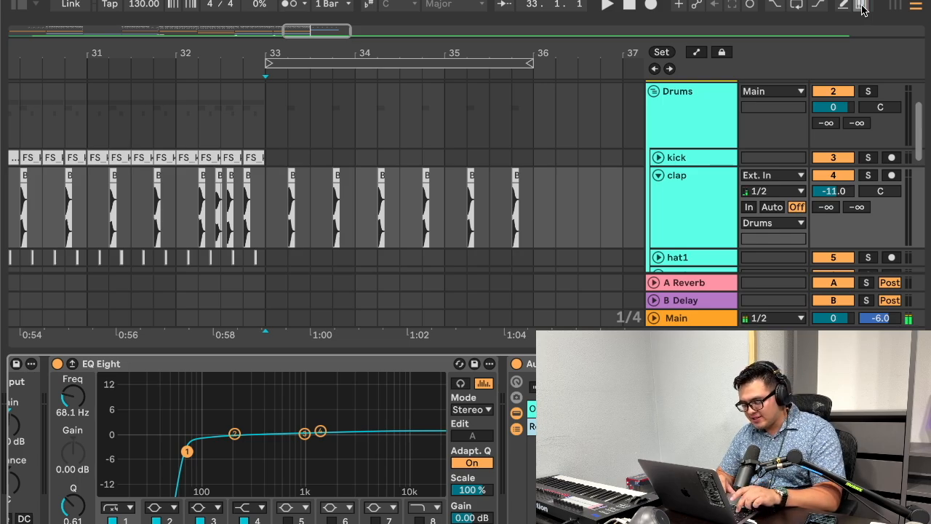
# Step: Show the clap track's Chain Volume automation and draw it down to the minimum from bar 33 to bar 36
pyautogui.press('a')
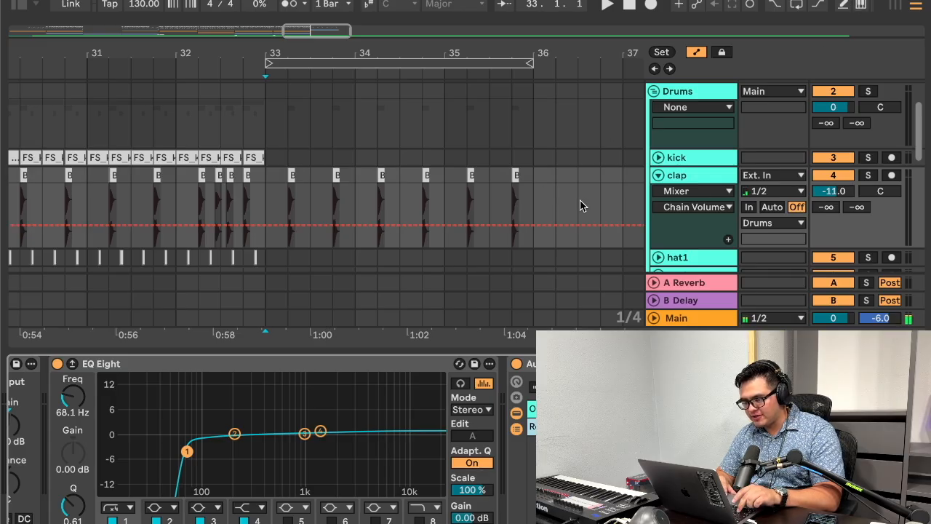
pyautogui.press('a')
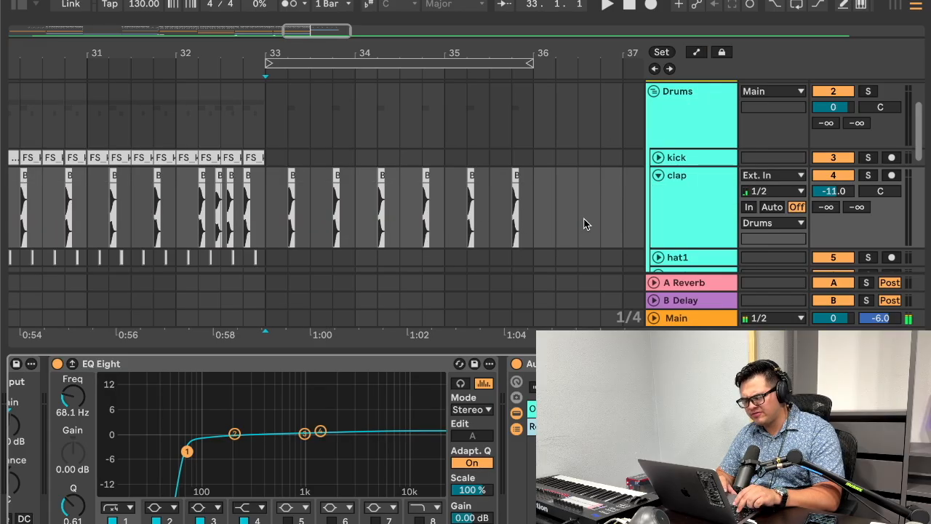
pyautogui.press('a')
pyautogui.click(885, 196)
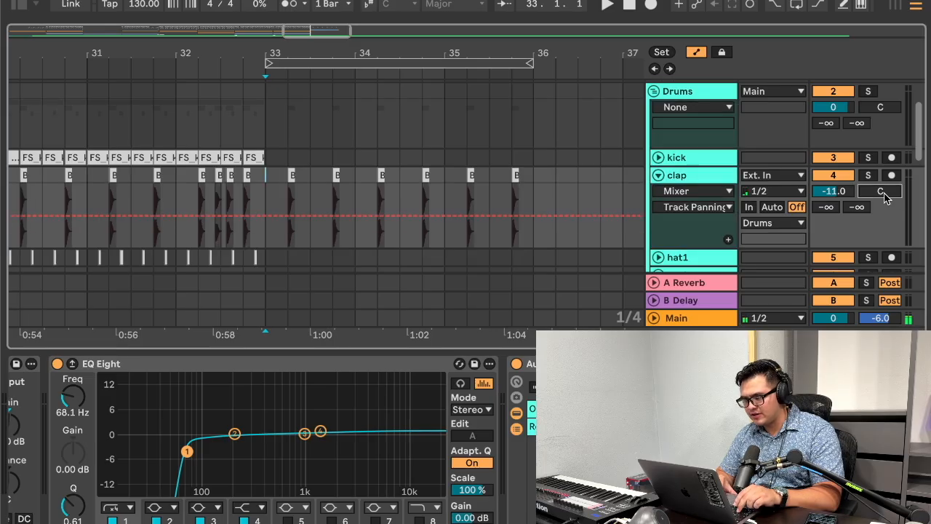
pyautogui.click(841, 194)
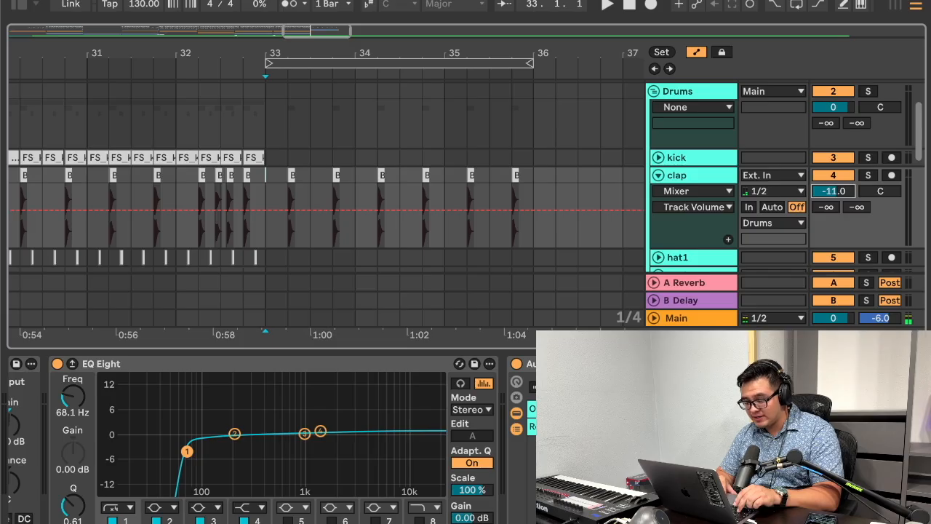
pyautogui.click(632, 427)
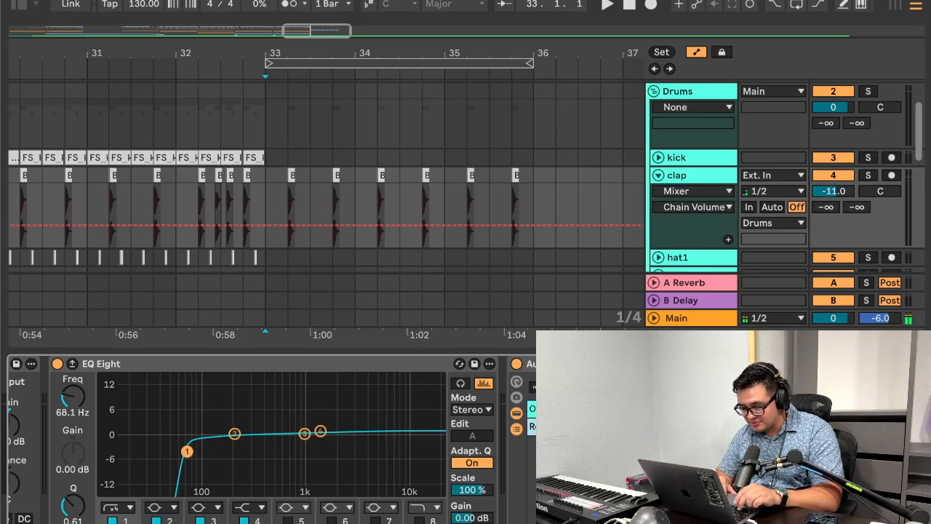
pyautogui.click(266, 226)
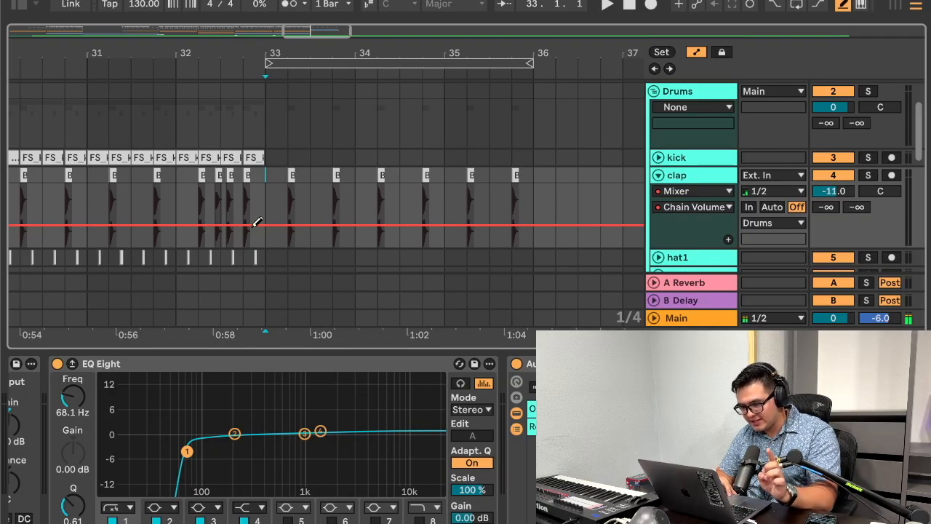
pyautogui.moveTo(288, 228)
pyautogui.mouseDown()
pyautogui.moveTo(335, 244)
pyautogui.moveTo(522, 241)
pyautogui.mouseUp()
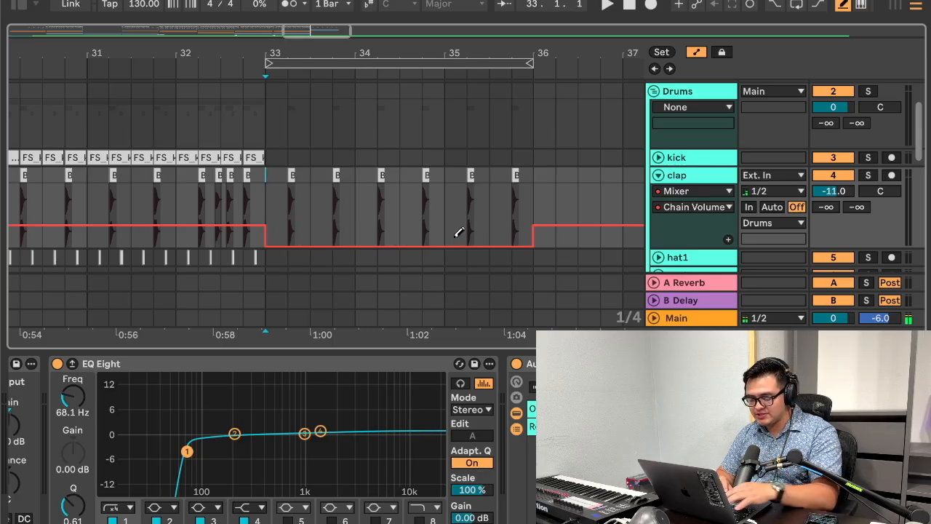
# Step: Audition the claps from the end of bar 32 and raise their Chain Volume automation between bars 33 and 36 to about -46 dB
pyautogui.click(250, 207)
pyautogui.press('space')
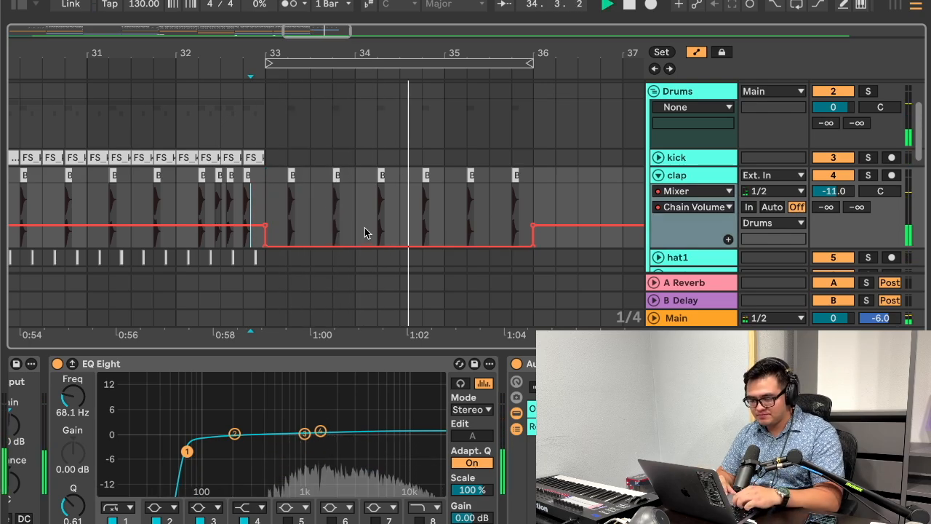
pyautogui.press('space')
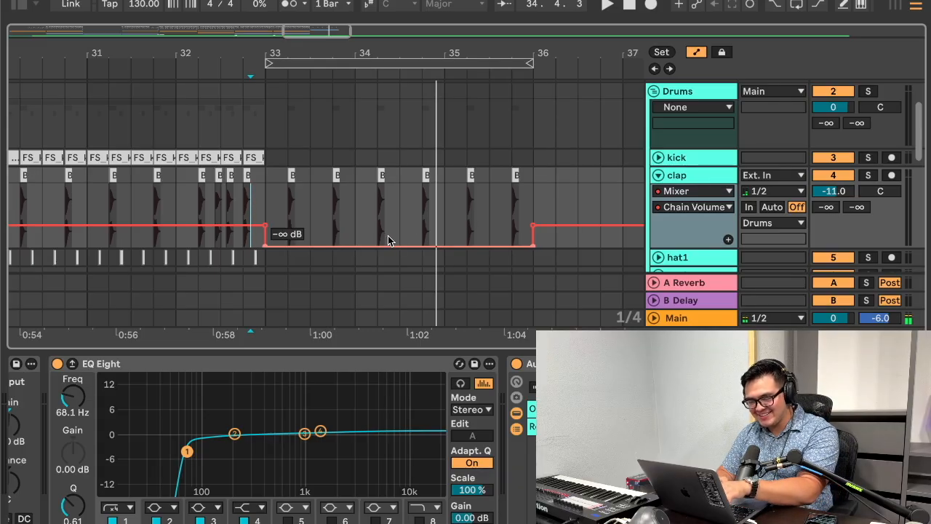
pyautogui.moveTo(387, 240); pyautogui.dragTo(437, 239)
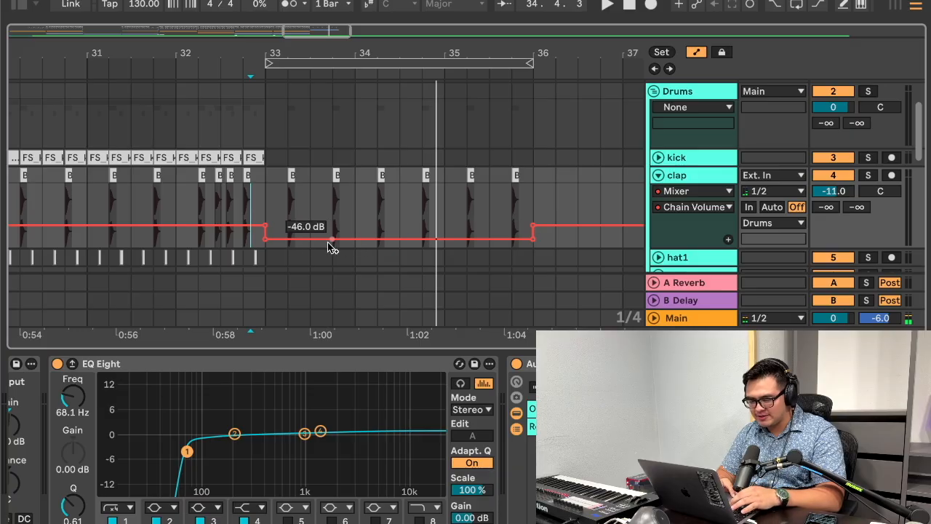
pyautogui.click(262, 207)
pyautogui.press('space')
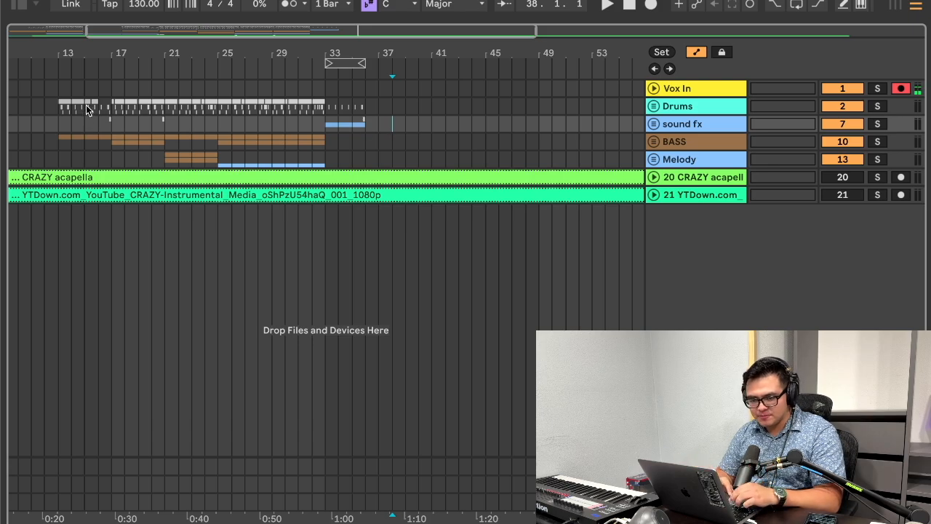
# Step: Play from bar 13 and add a locator there named "womp synth intro"
pyautogui.click(116, 107)
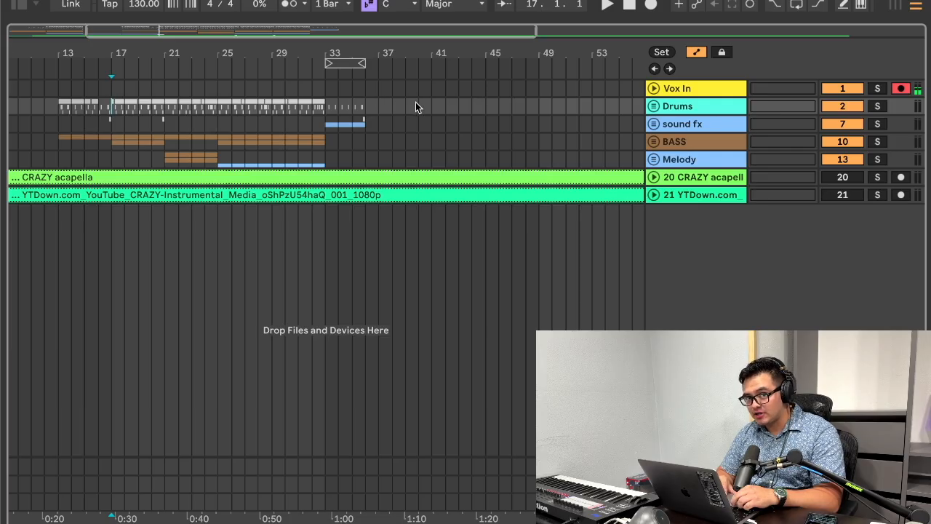
pyautogui.scroll(5, 105, 94)
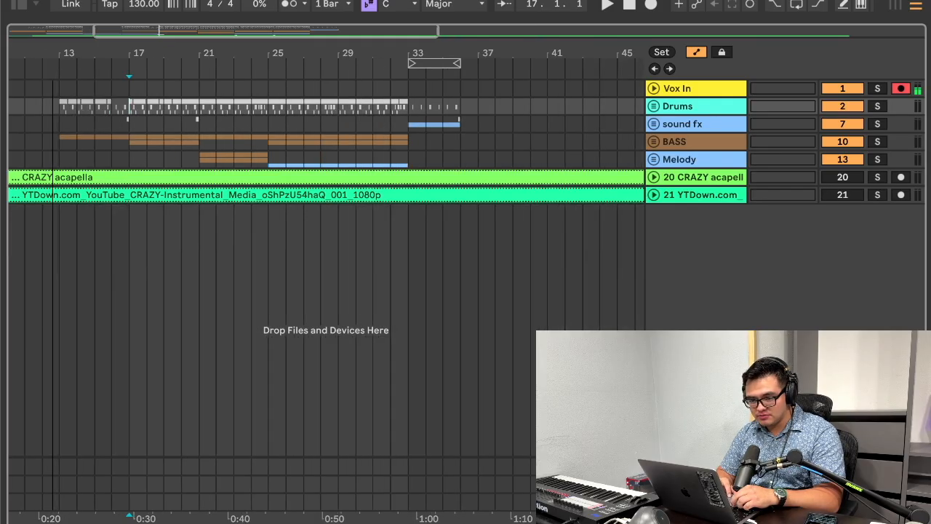
pyautogui.hscroll(-1, 57, 104)
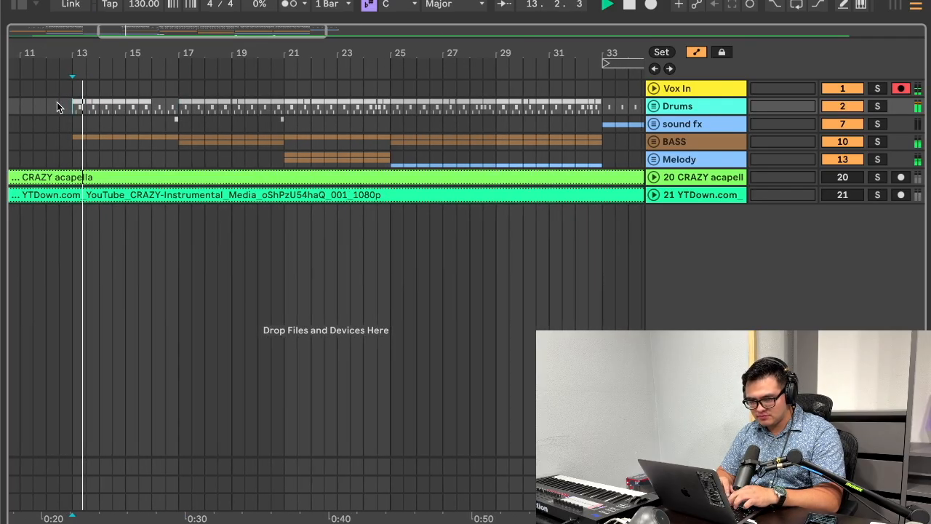
pyautogui.rightClick(73, 68)
pyautogui.click(116, 113)
pyautogui.press('super+r')
pyautogui.write('womp synth intro')
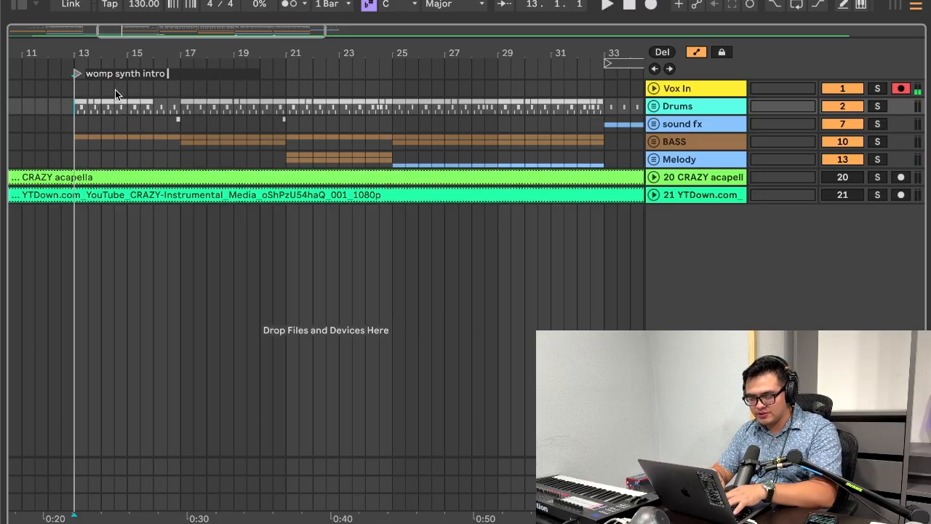
pyautogui.press('Return')
# Step: Play from bar 17 and add a locator there named "bass plucc"
pyautogui.click(181, 86)
pyautogui.press('space')
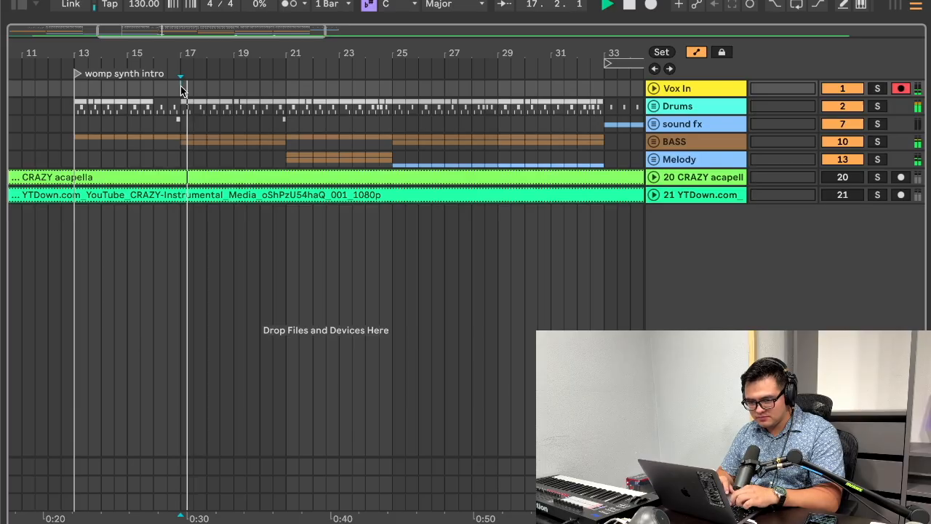
pyautogui.press('space')
pyautogui.rightClick(179, 71)
pyautogui.click(205, 115)
pyautogui.press('super+r')
pyautogui.write('bass plucc')
pyautogui.press('Return')
# Step: Audition the section from bar 21 and mark its start with a locator named "phonk"
pyautogui.press('space')
pyautogui.click(285, 69)
pyautogui.press('space')
pyautogui.rightClick(285, 69)
pyautogui.click(319, 114)
pyautogui.press('super+r')
pyautogui.write('phonk')
pyautogui.press('Return')
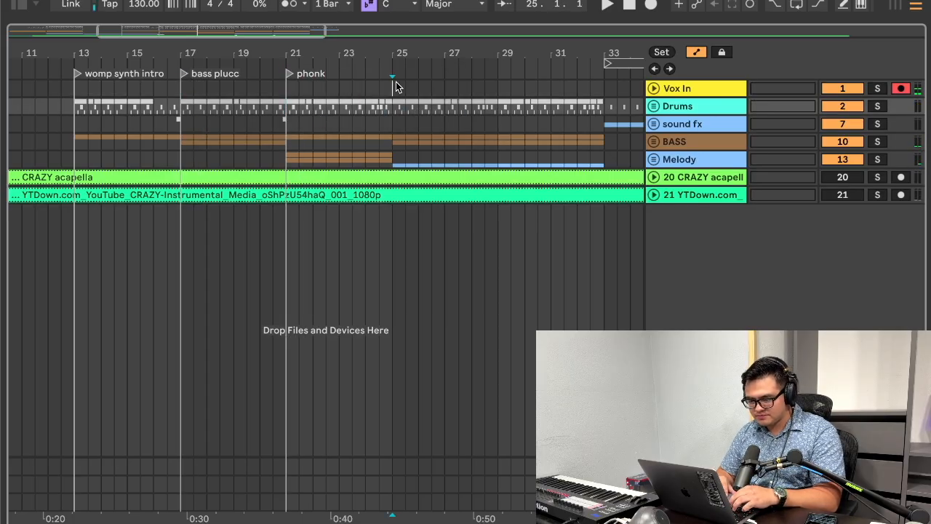
# Step: Check the sections after bar 25 and mark bar 33 with a locator named "noise break"
pyautogui.click(395, 79)
pyautogui.click(471, 91)
pyautogui.click(420, 90)
pyautogui.press('space')
pyautogui.rightClick(424, 73)
pyautogui.click(445, 113)
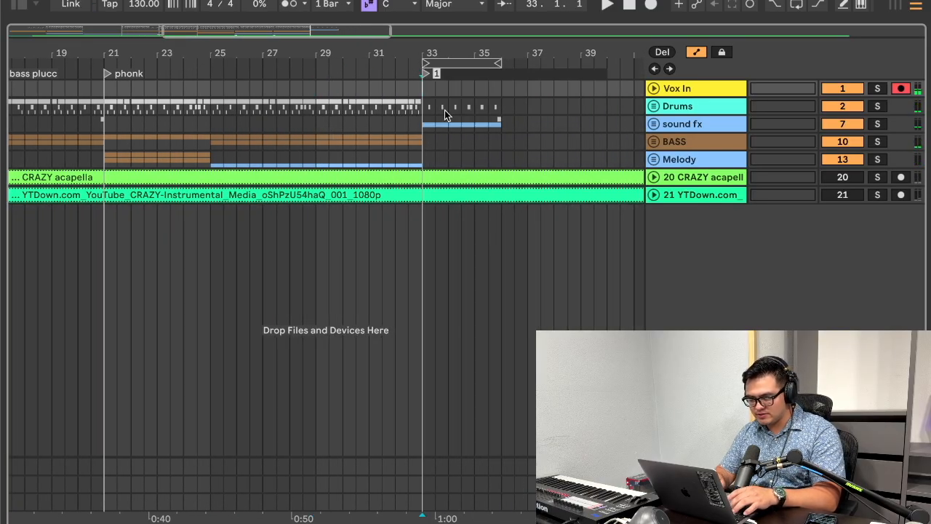
pyautogui.write('noise break')
pyautogui.press('Return')
# Step: Play the noise break and try to copy bars 17 to 21 of the instrumental tracks to bar 37
pyautogui.press('space')
pyautogui.moveTo(471, 56); pyautogui.dragTo(424, 54)
pyautogui.hscroll(-3, 254, 136)
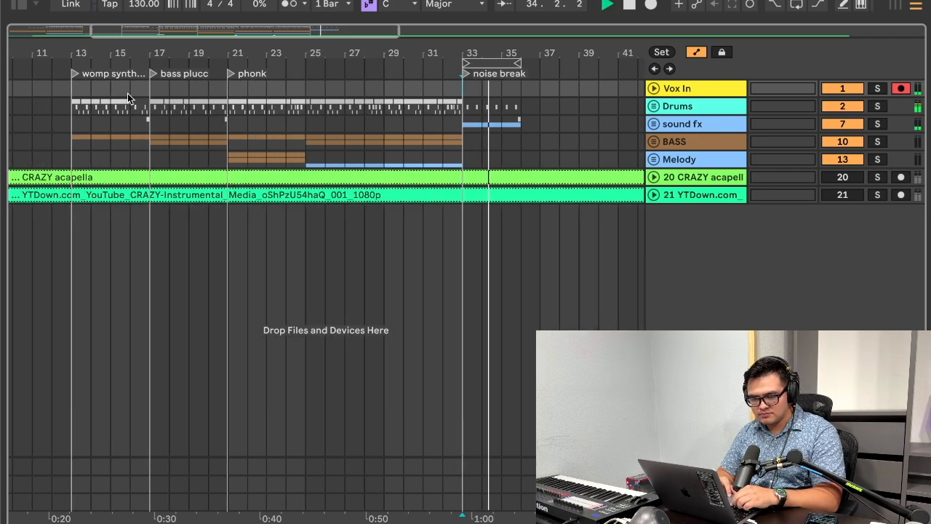
pyautogui.moveTo(152, 90); pyautogui.dragTo(224, 142)
pyautogui.press('super+c')
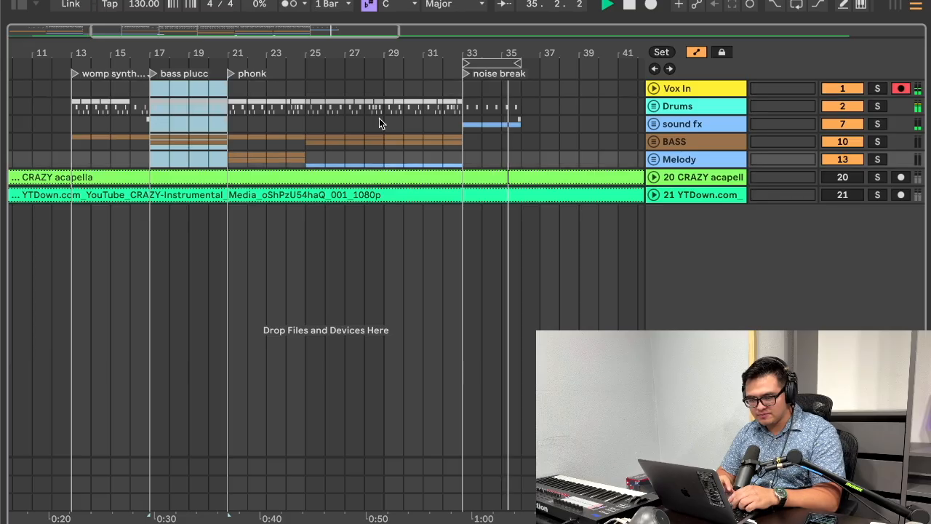
pyautogui.click(539, 86)
pyautogui.press('super+v')
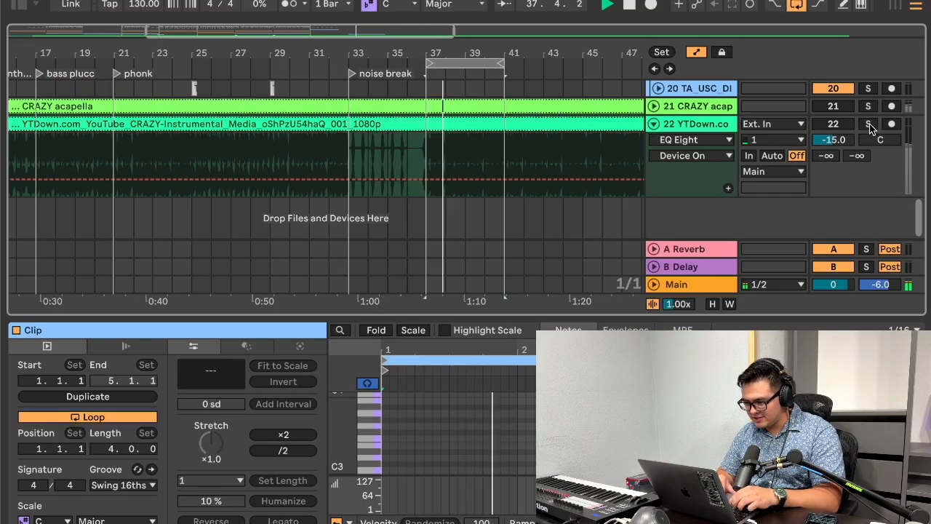
# Step: Load Serum onto the empty MIDI track that holds the clip at bars 37 to 41
pyautogui.scroll(5, 802, 142)
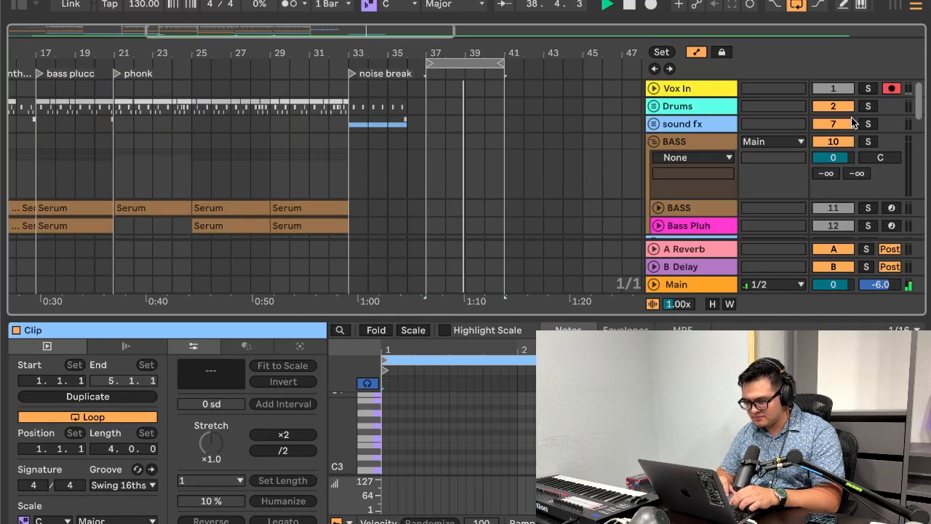
pyautogui.scroll(-5, 650, 136)
pyautogui.scroll(-1, 650, 136)
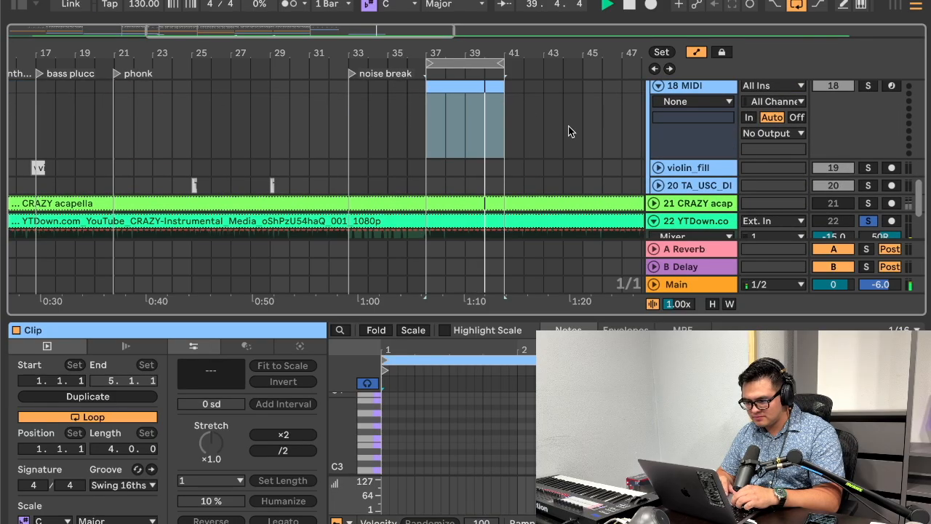
pyautogui.doubleClick(683, 89)
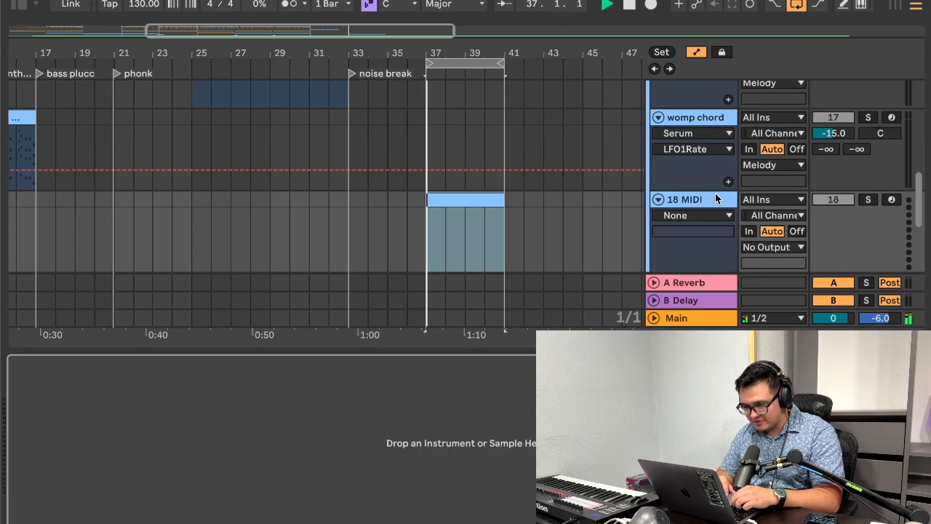
pyautogui.press('space')
pyautogui.click(19, 4)
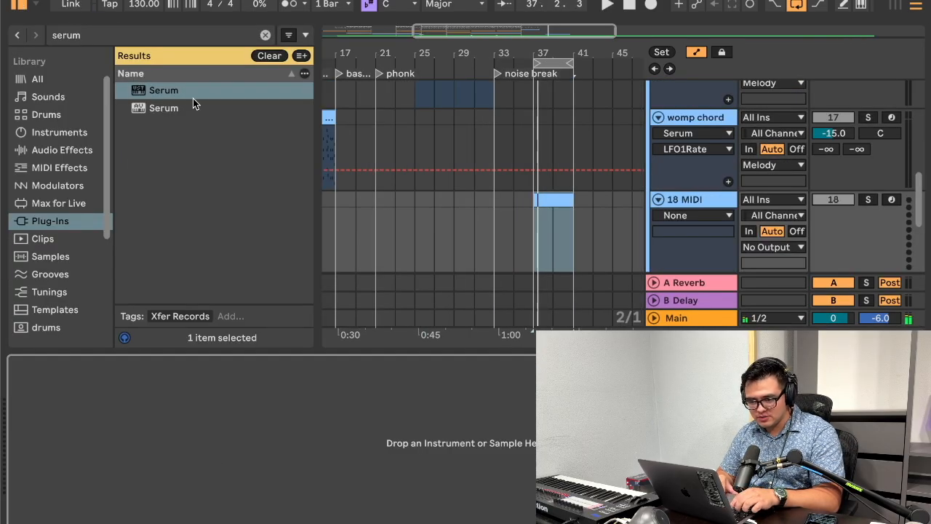
pyautogui.moveTo(192, 98); pyautogui.dragTo(405, 227)
pyautogui.click(18, 8)
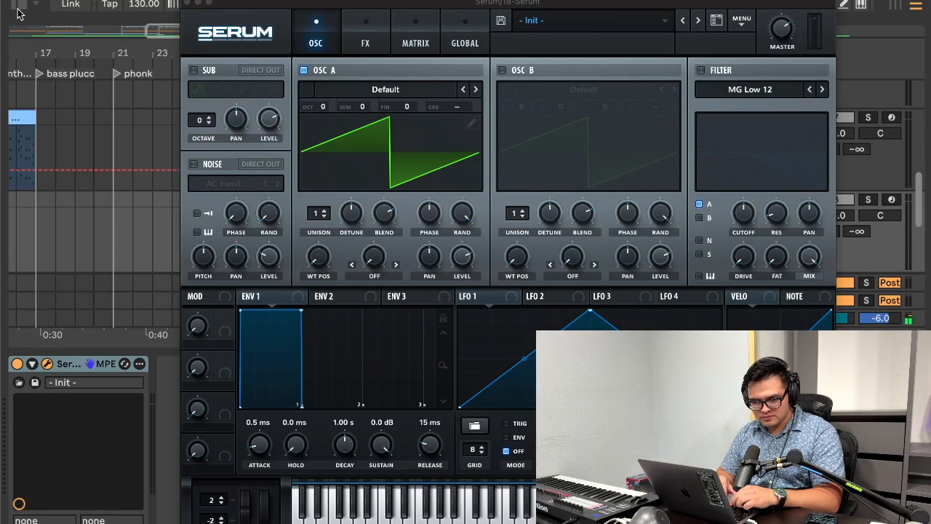
# Step: Choose the CHRD Choppy preset in Serum and lower the clip's first note to F2 while checking it in playback
pyautogui.click(573, 23)
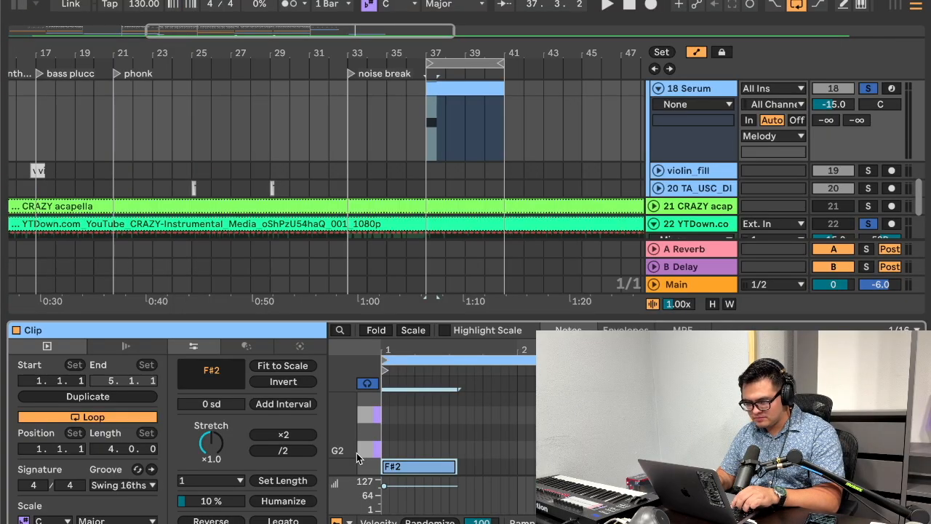
pyautogui.press('space')
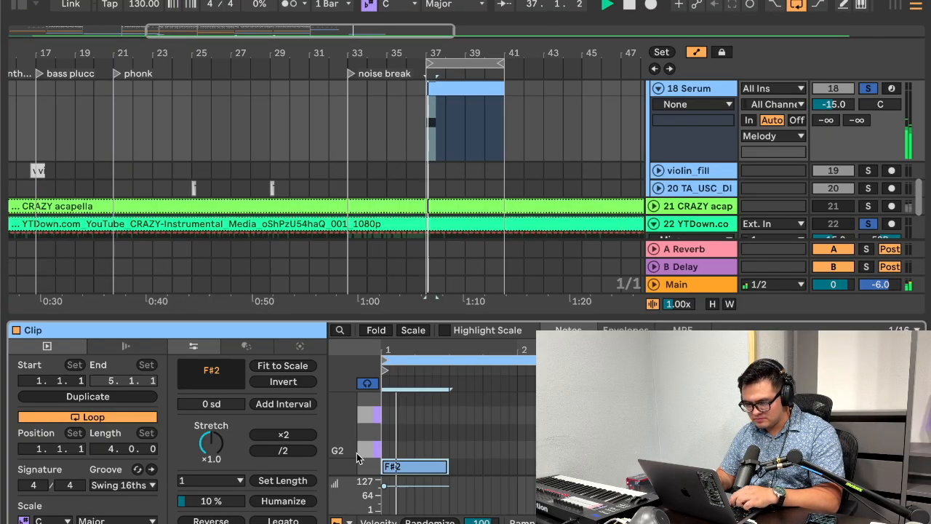
pyautogui.press('Down')
pyautogui.press('Down')
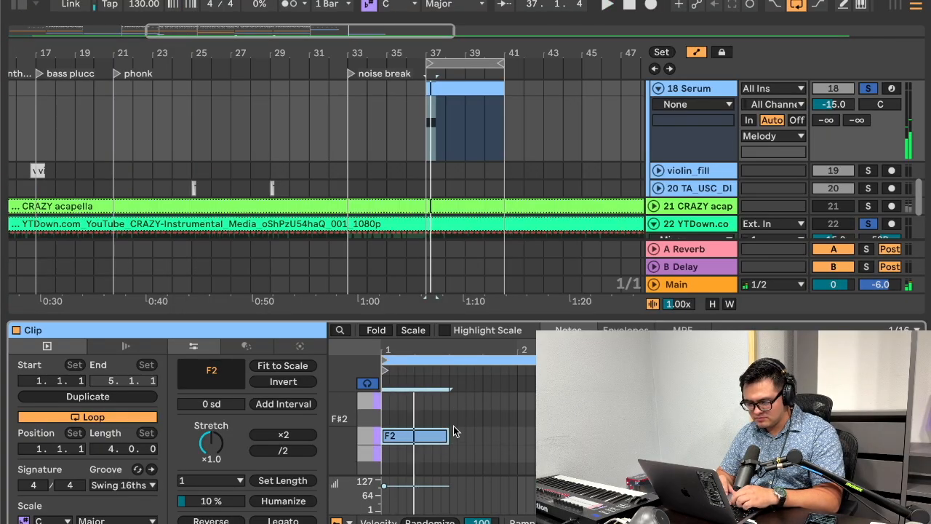
# Step: Try the chord clip's top voice two semitones lower, delete that voice and return to the arrangement
pyautogui.scroll(1, 453, 426)
pyautogui.doubleClick(437, 416)
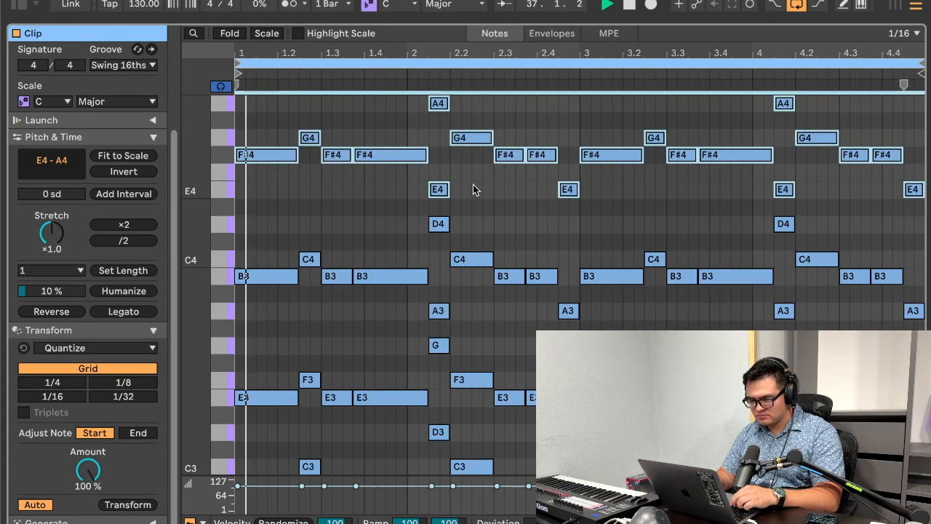
pyautogui.press('Down')
pyautogui.press('Down')
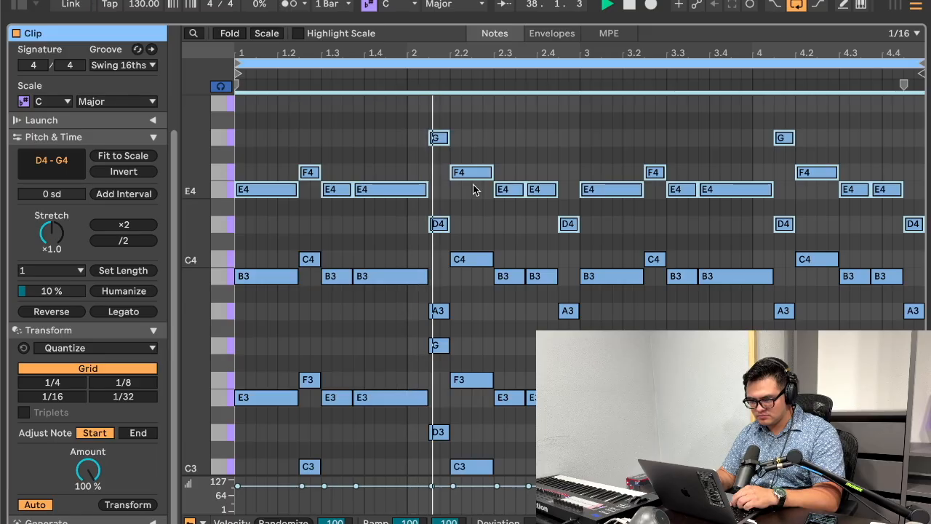
pyautogui.press('Delete')
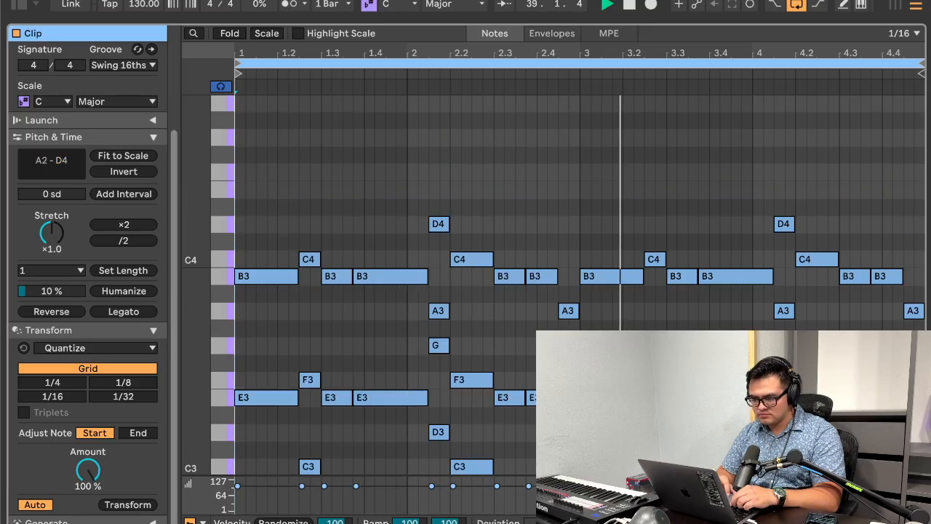
pyautogui.doubleClick(457, 24)
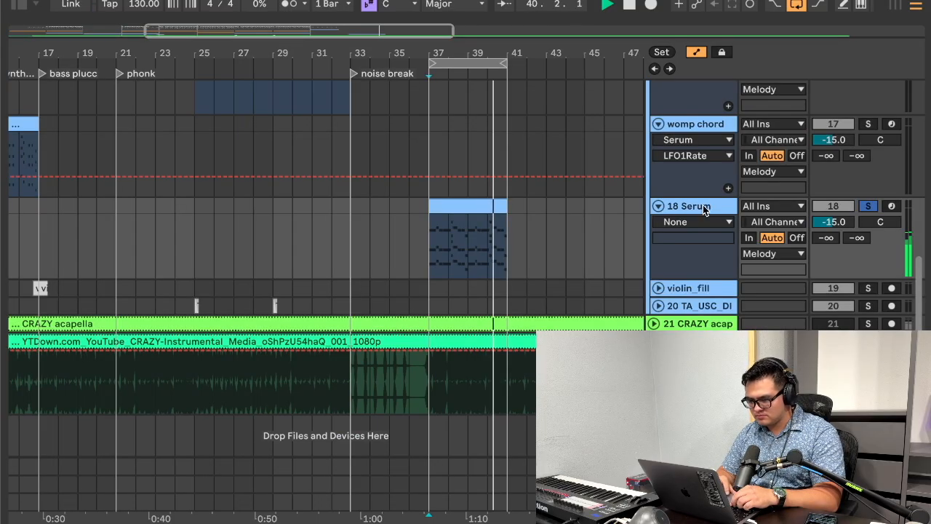
# Step: Rename the new Serum track as womp 2
pyautogui.click(707, 209)
pyautogui.hotkey('ctrl', 'r')
pyautogui.write('womp 2')
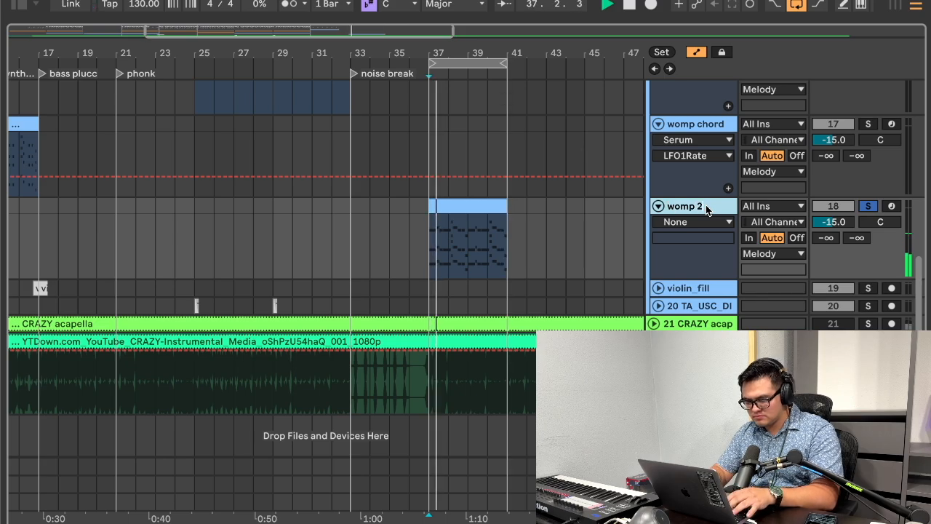
pyautogui.press('Return')
# Step: Insert a MIDI track below womp 2 and copy womp 2's clip at bars 37 to 41 and its Serum device onto it
pyautogui.press('space')
pyautogui.hotkey('ctrl', 'shift', 't')
pyautogui.moveTo(470, 211); pyautogui.dragTo(469, 304)
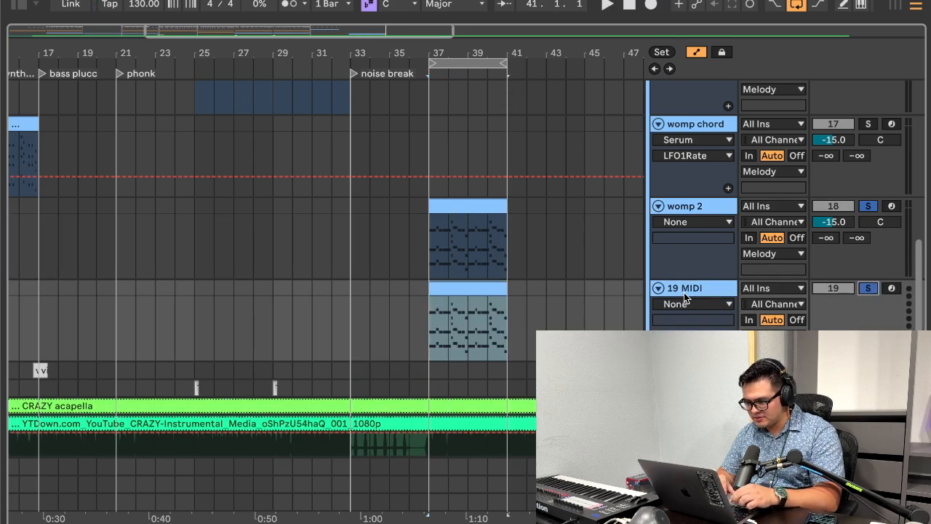
pyautogui.doubleClick(683, 292)
pyautogui.click(386, 173)
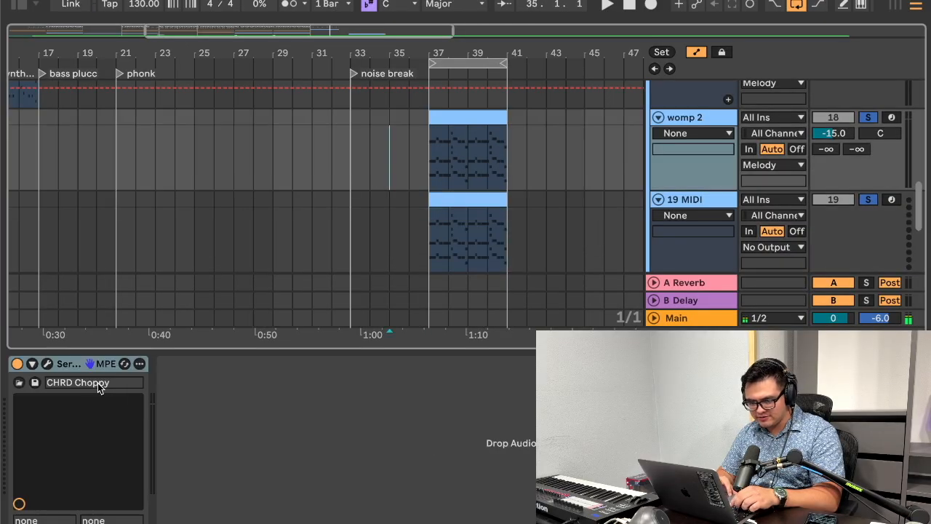
pyautogui.moveTo(384, 230); pyautogui.dragTo(390, 243)
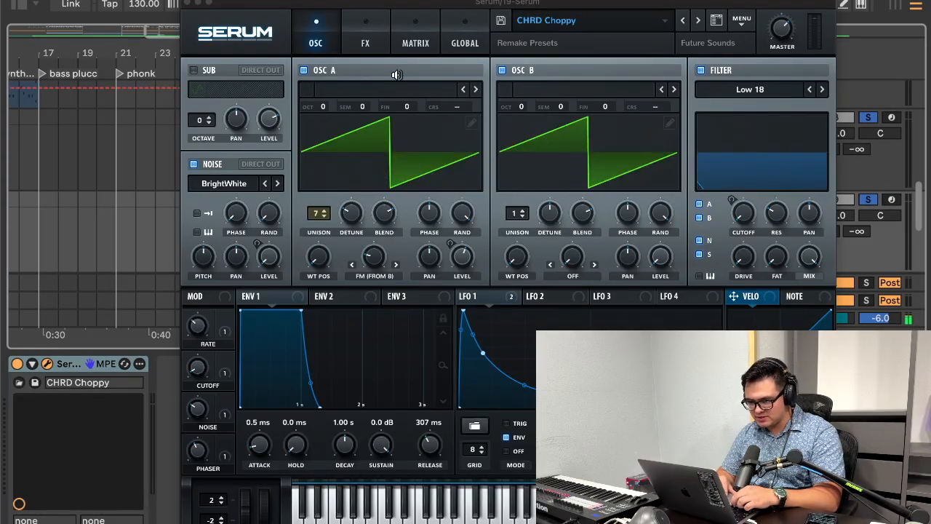
# Step: Load the user preset "harder saw" in the copied Serum and close the plug-in window
pyautogui.click(625, 20)
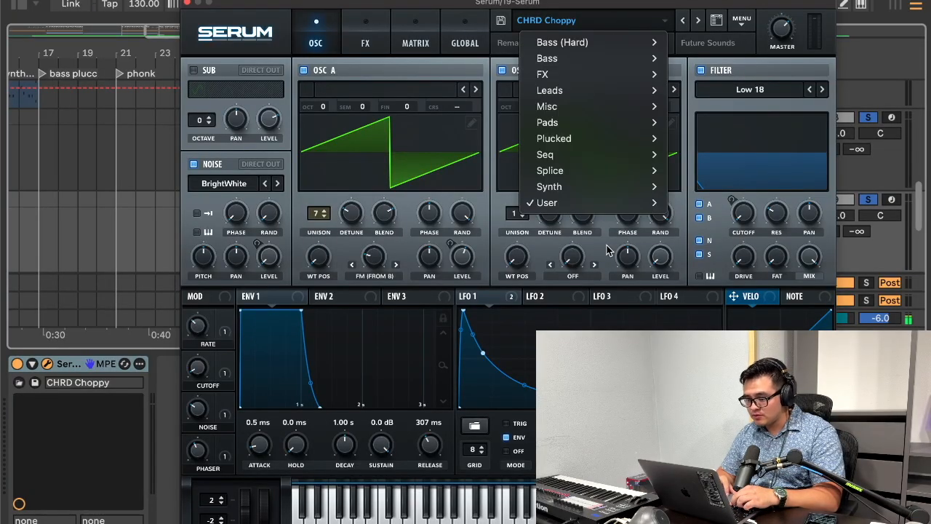
pyautogui.moveTo(585, 202)
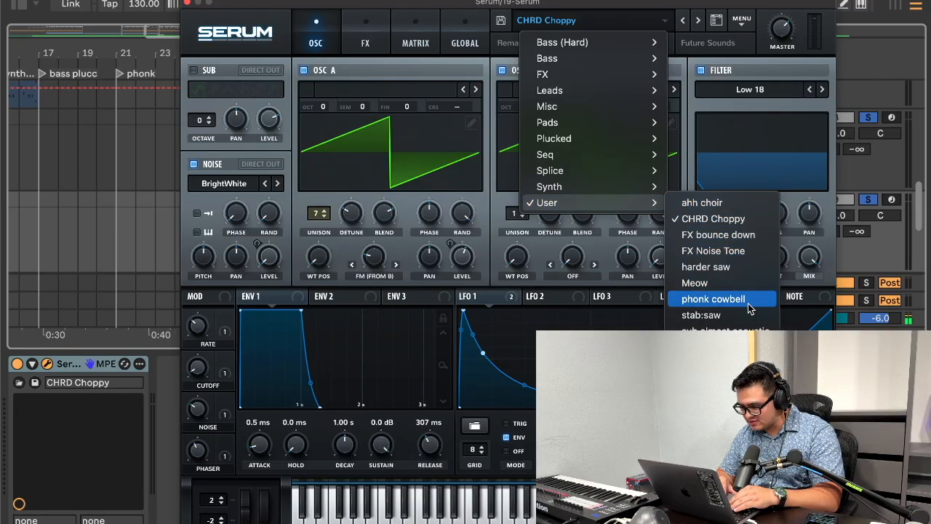
pyautogui.click(706, 266)
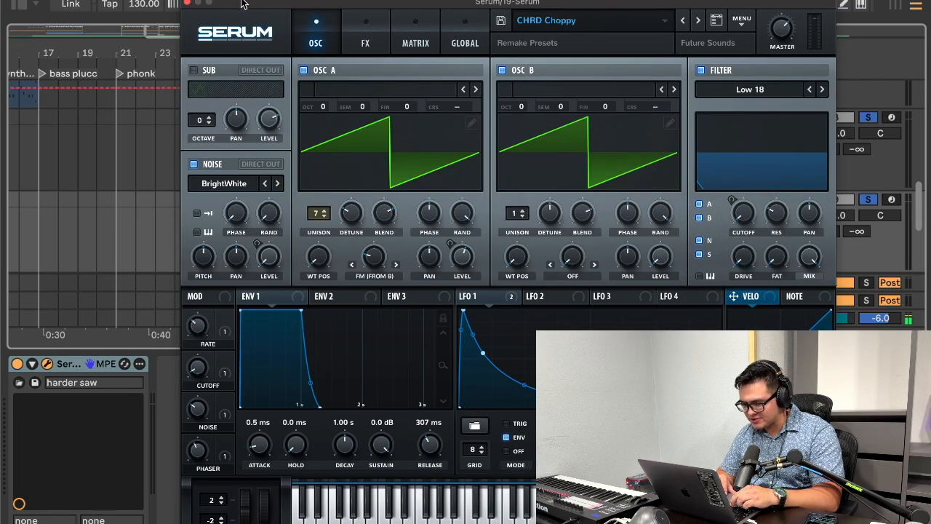
pyautogui.click(186, 3)
# Step: Play the harder saw clip at bars 37 to 41 and shorten all of its notes to very short stabs
pyautogui.click(471, 207)
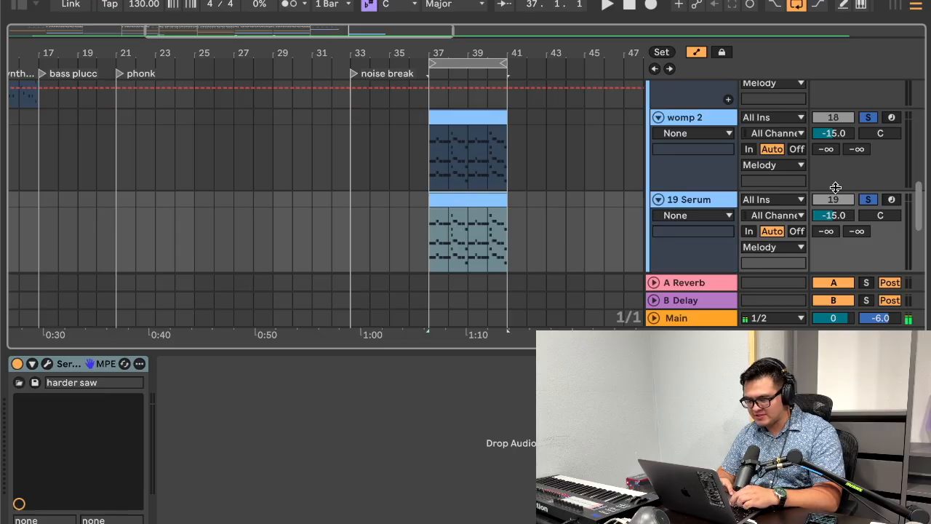
pyautogui.press('space')
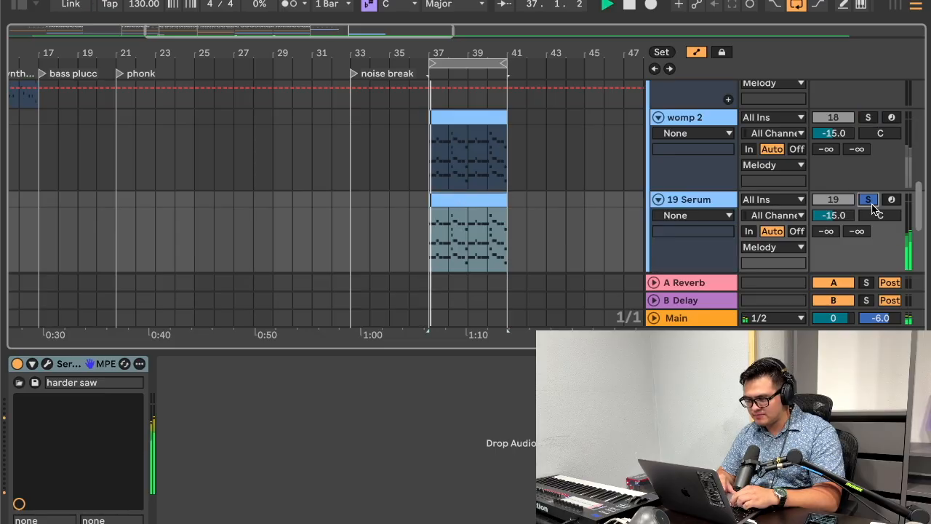
pyautogui.doubleClick(450, 200)
pyautogui.press('super+a')
pyautogui.hotkey('shift', 'Left')
pyautogui.hotkey('shift', 'Left')
pyautogui.hotkey('shift', 'Left')
pyautogui.hotkey('shift', 'Left')
pyautogui.hotkey('shift', 'Left')
pyautogui.hotkey('shift', 'Left')
pyautogui.hotkey('shift', 'Left')
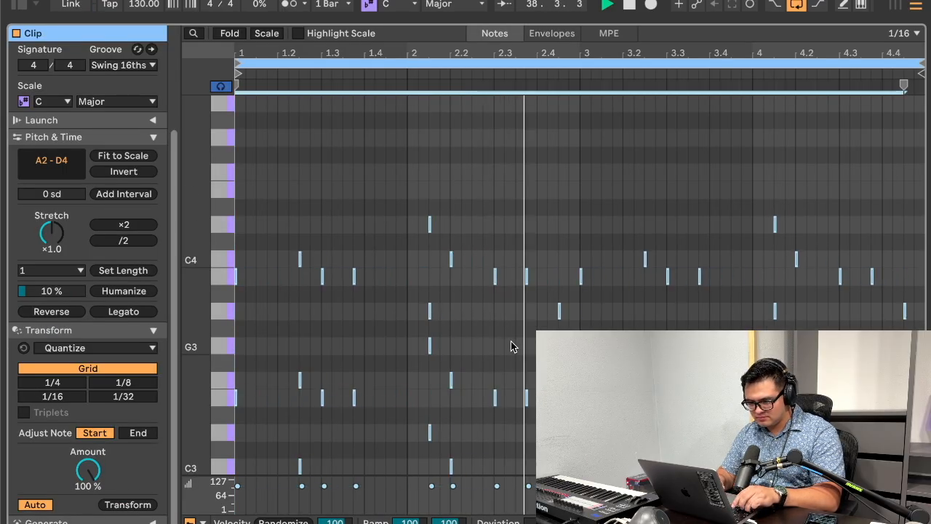
# Step: Lengthen the harder saw stabs to sixteenth notes and lower the upper voice to span E3–A3
pyautogui.hotkey('shift', 'Right')
pyautogui.hotkey('shift', 'Right')
pyautogui.press('Down')
pyautogui.press('Down')
pyautogui.press('Down')
pyautogui.press('Down')
pyautogui.press('Down')
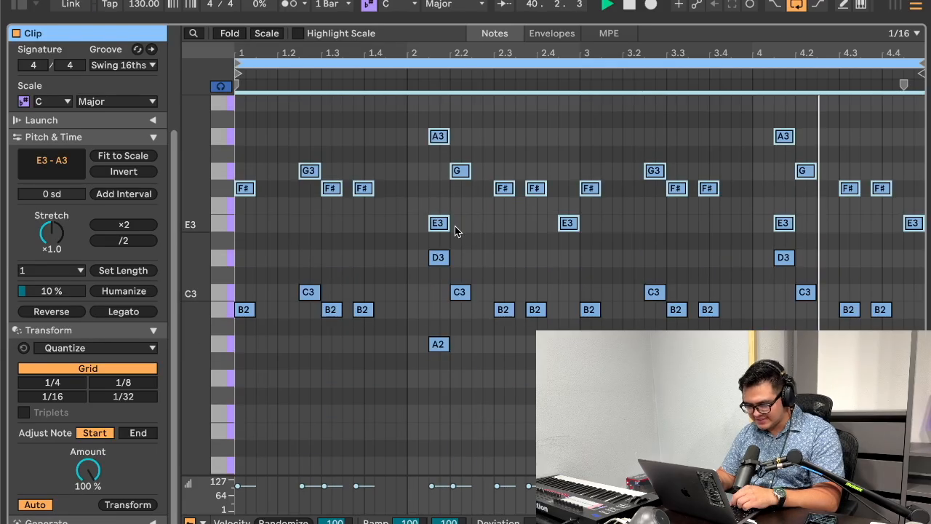
# Step: Duplicate the E3–A3 voice of the stabs and transpose the copy to span C3–F3 inside the chords
pyautogui.press('super+c')
pyautogui.press('super+v')
pyautogui.press('Up')
pyautogui.press('Up')
pyautogui.press('Up')
pyautogui.press('Up')
pyautogui.press('Up')
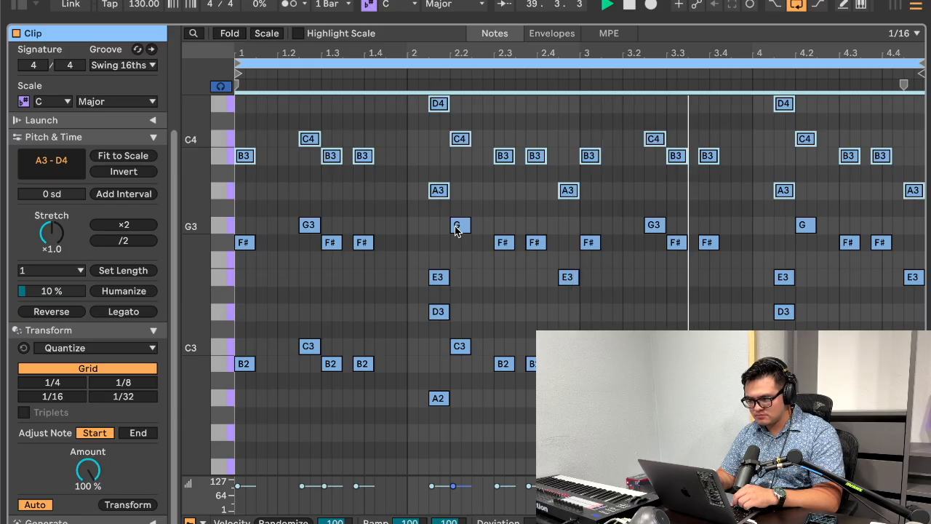
pyautogui.press('Down')
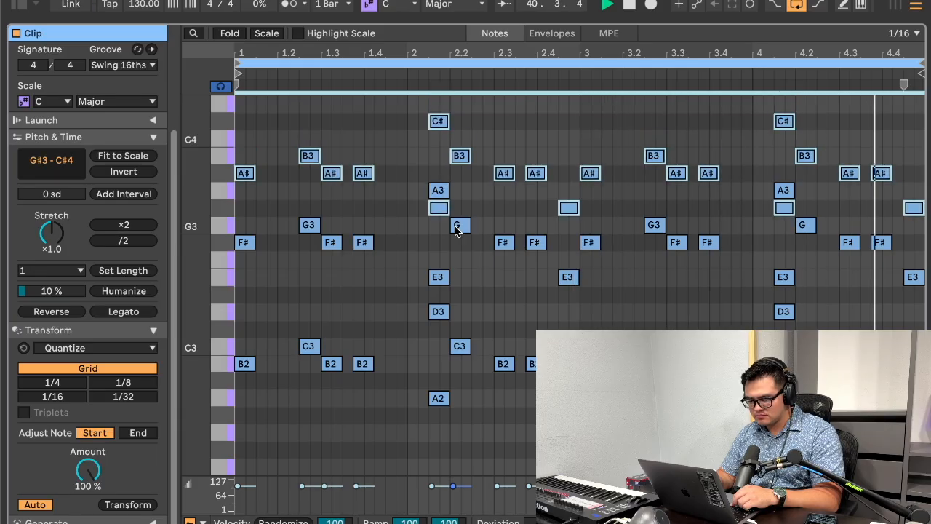
pyautogui.press('Down')
pyautogui.press('Down')
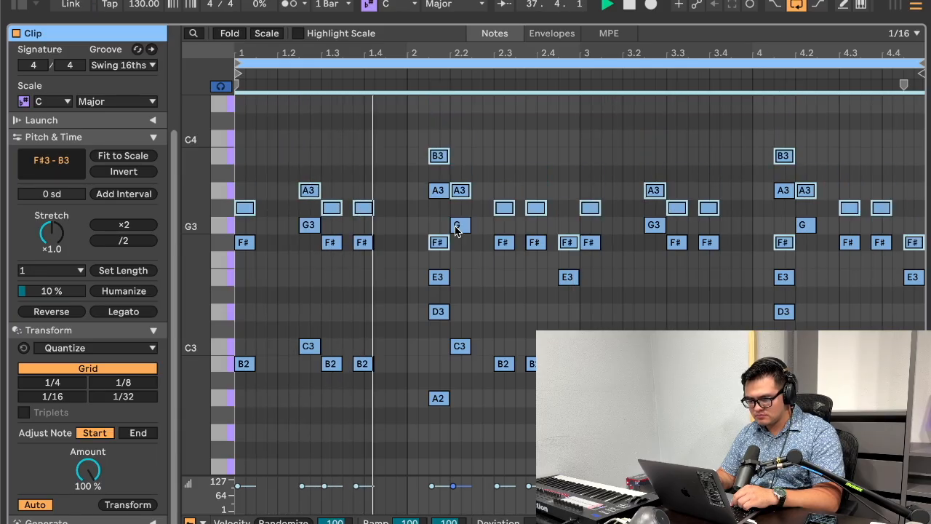
pyautogui.press('Down')
pyautogui.press('Down')
pyautogui.press('Down')
pyautogui.press('Down')
pyautogui.press('Down')
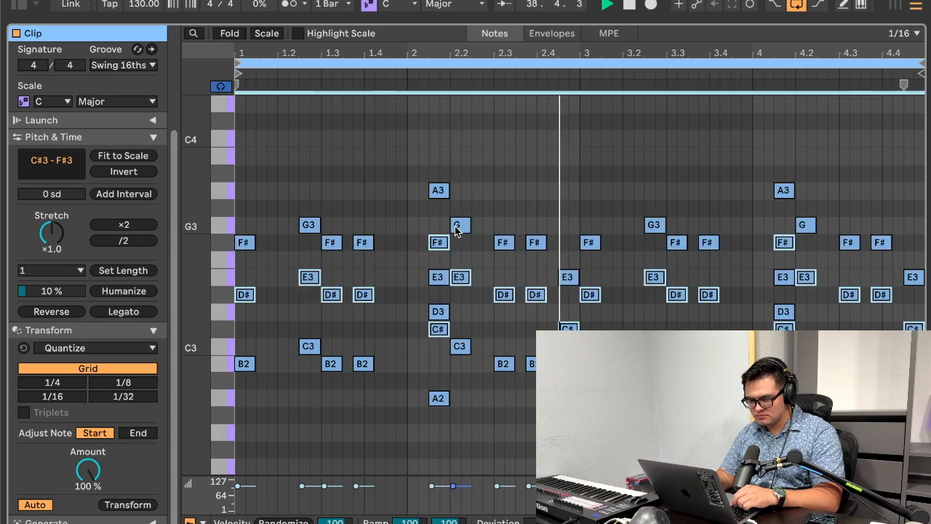
pyautogui.press('Down')
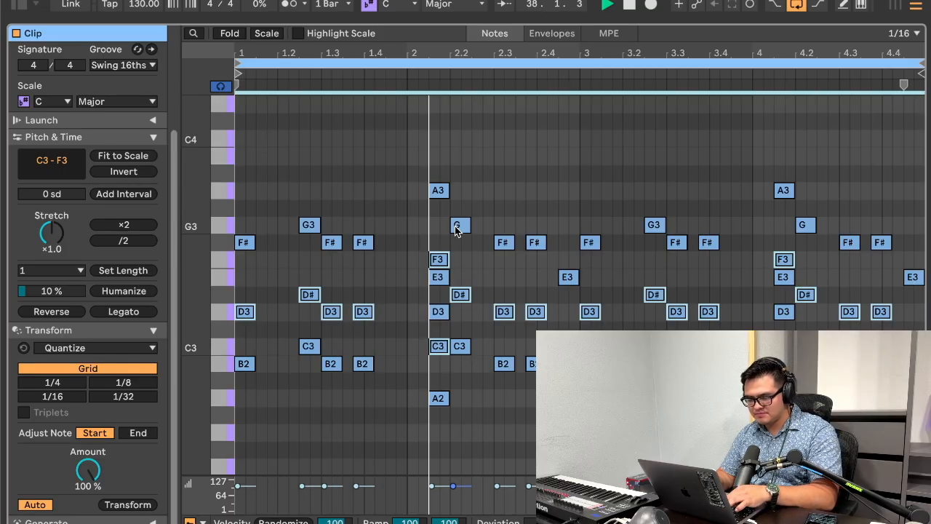
# Step: Try an extra top voice spanning A3–D4 above the chords and delete it
pyautogui.hotkey('shift', 'Up')
pyautogui.press('Down')
pyautogui.press('Down')
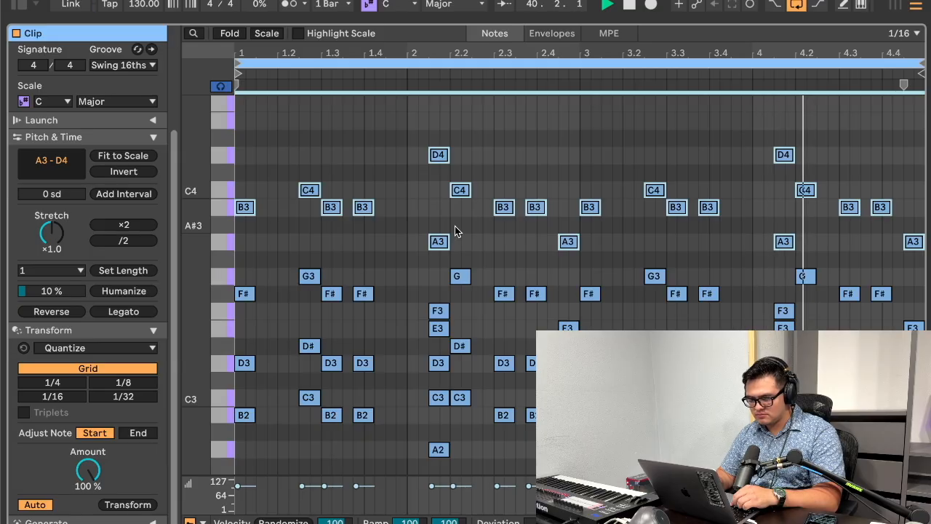
pyautogui.press('Delete')
# Step: Select the clips from Drums to Melody at bars 57 to 61 and unfold the Vox In and BASS tracks
pyautogui.moveTo(442, 21); pyautogui.dragTo(465, 509)
pyautogui.hscroll(-1, 486, 155)
pyautogui.scroll(-4, 486, 154)
pyautogui.scroll(-5, 487, 154)
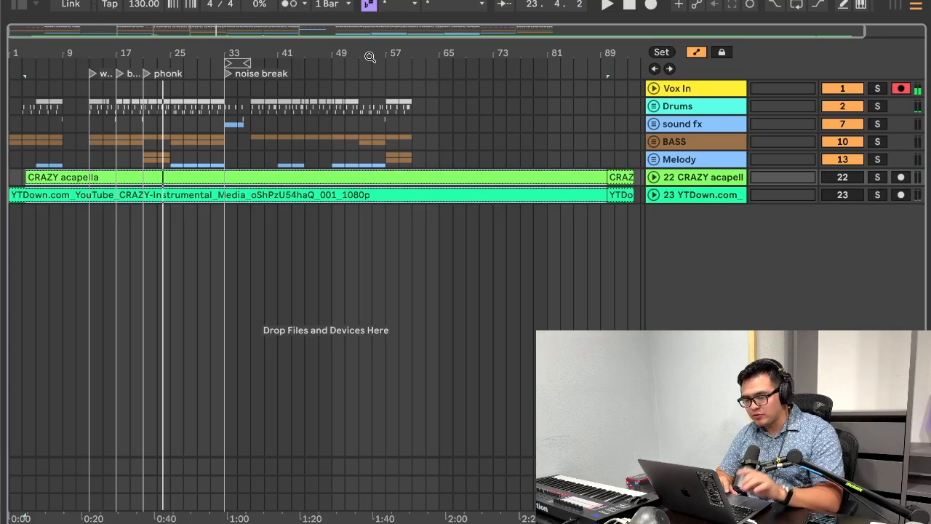
pyautogui.moveTo(384, 106); pyautogui.dragTo(423, 147)
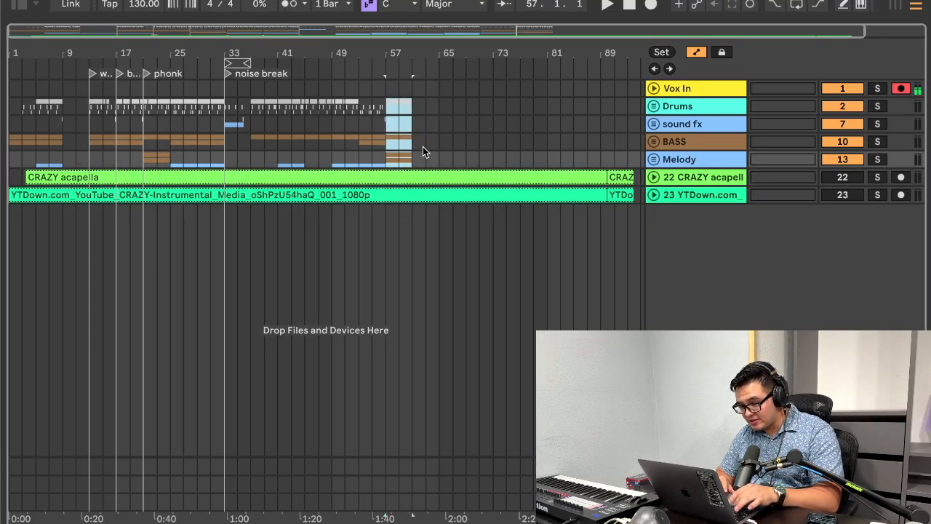
pyautogui.click(653, 89)
pyautogui.moveTo(393, 51); pyautogui.dragTo(393, 109)
pyautogui.click(653, 206)
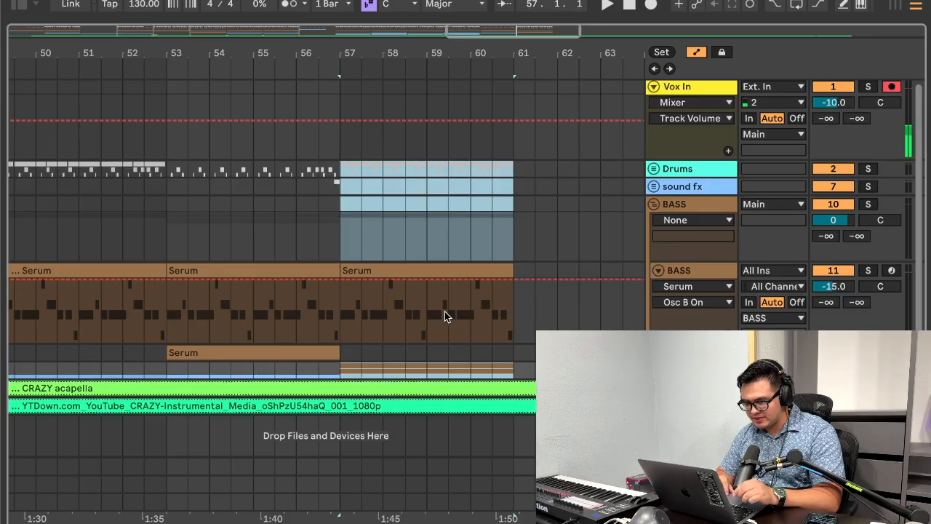
# Step: Draw off and on steps into the Serum Device On automation of the BASS track between bars 57 and 60
pyautogui.click(444, 311)
pyautogui.click(339, 305)
pyautogui.click(722, 53)
pyautogui.click(723, 52)
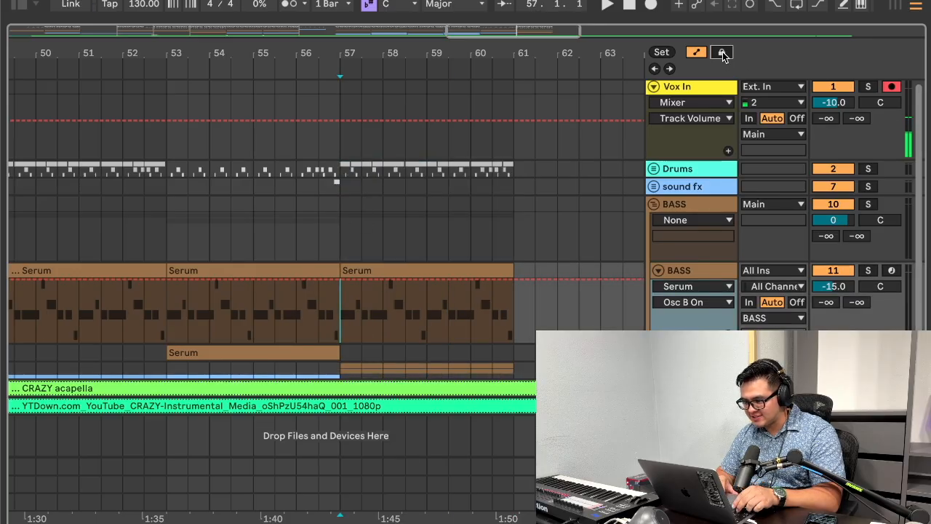
pyautogui.click(340, 277)
pyautogui.click(362, 319)
pyautogui.click(383, 299)
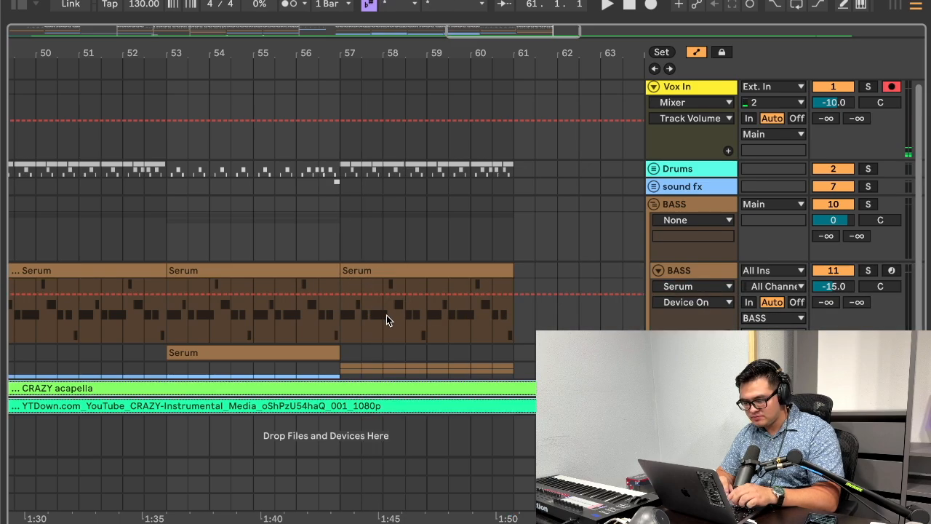
pyautogui.press('b')
pyautogui.moveTo(358, 310)
pyautogui.mouseDown()
pyautogui.moveTo(432, 293)
pyautogui.moveTo(522, 301)
pyautogui.moveTo(328, 331)
pyautogui.moveTo(490, 306)
pyautogui.mouseUp()
pyautogui.press('b')
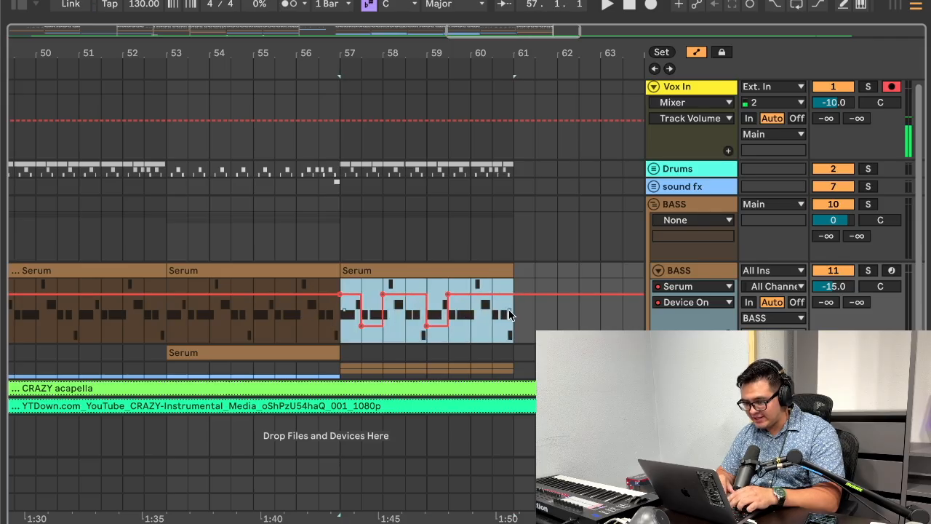
# Step: Try duplicating the BASS clip at bars 57 to 61 with the automation envelopes unlocked
pyautogui.hotkey('ctrl', 'd')
pyautogui.hotkey('ctrl', 'z')
pyautogui.hotkey('ctrl', 'y')
pyautogui.hotkey('ctrl', 'z')
# Step: Lock the automation envelopes and try duplicating the BASS clip at bars 57 to 61
pyautogui.click(718, 51)
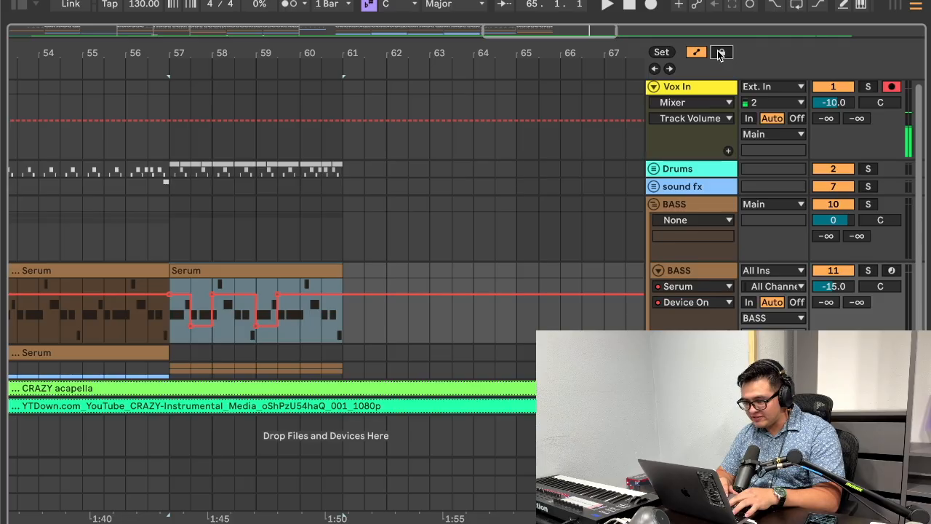
pyautogui.hotkey('ctrl', 'd')
pyautogui.click(304, 272)
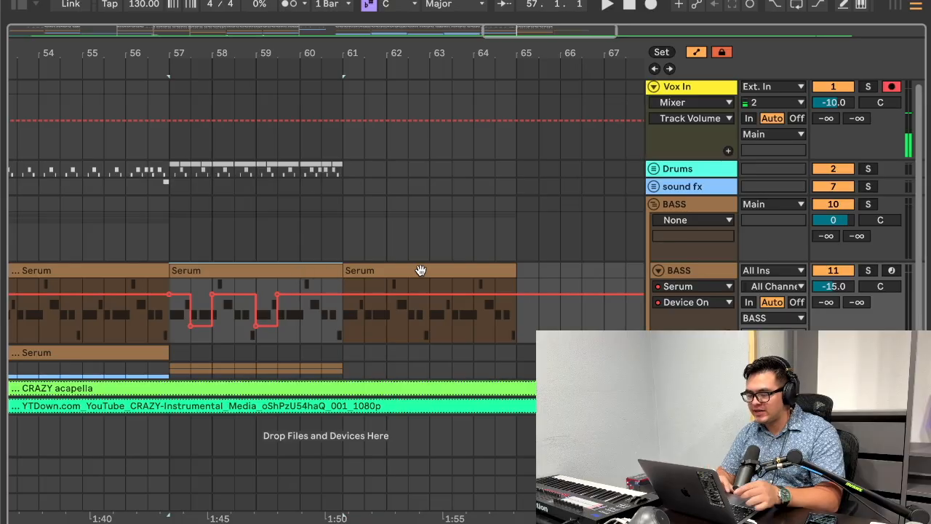
pyautogui.hotkey('ctrl', 'z')
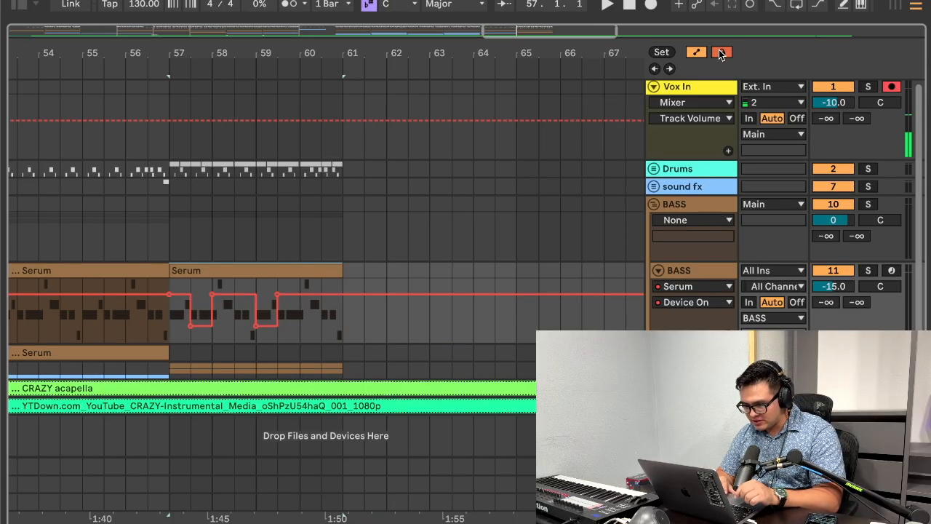
# Step: Play the arrangement from bar 53 and fold all unfolded tracks
pyautogui.moveTo(233, 58); pyautogui.dragTo(335, 56)
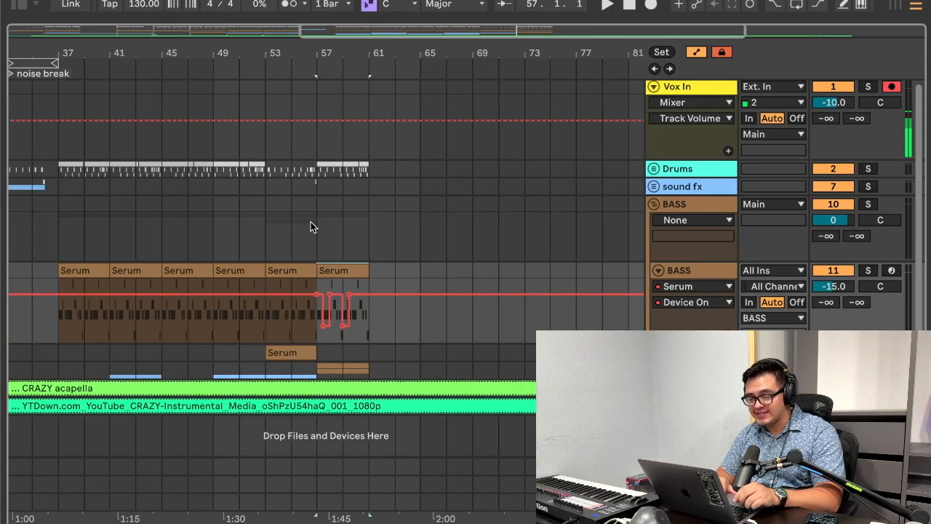
pyautogui.click(272, 171)
pyautogui.press('space')
pyautogui.keyDown('shift'); pyautogui.click(316, 172); pyautogui.keyUp('shift')
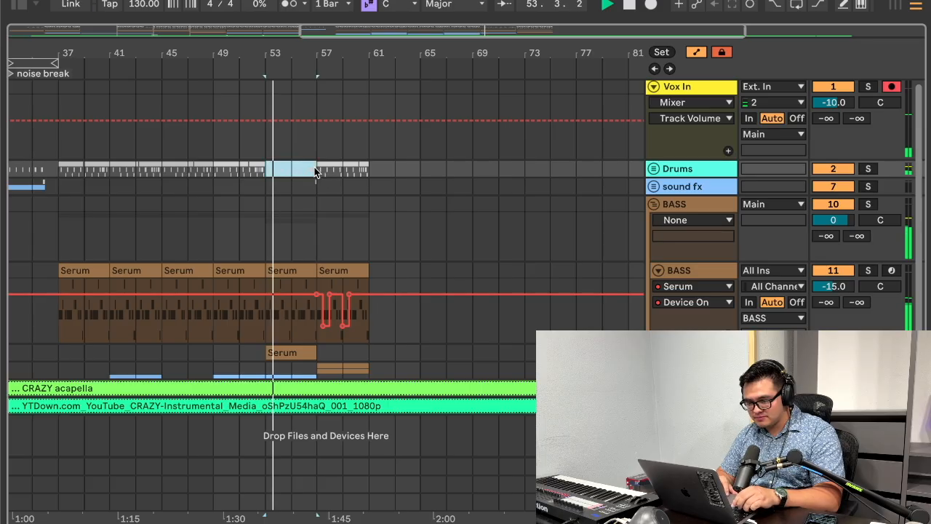
pyautogui.click(668, 187)
pyautogui.press('super+a')
pyautogui.press('u')
pyautogui.press('space')
# Step: Try placing a copy of the bars 53 to 57 section at bar 65 and play it
pyautogui.moveTo(319, 165); pyautogui.dragTo(268, 89)
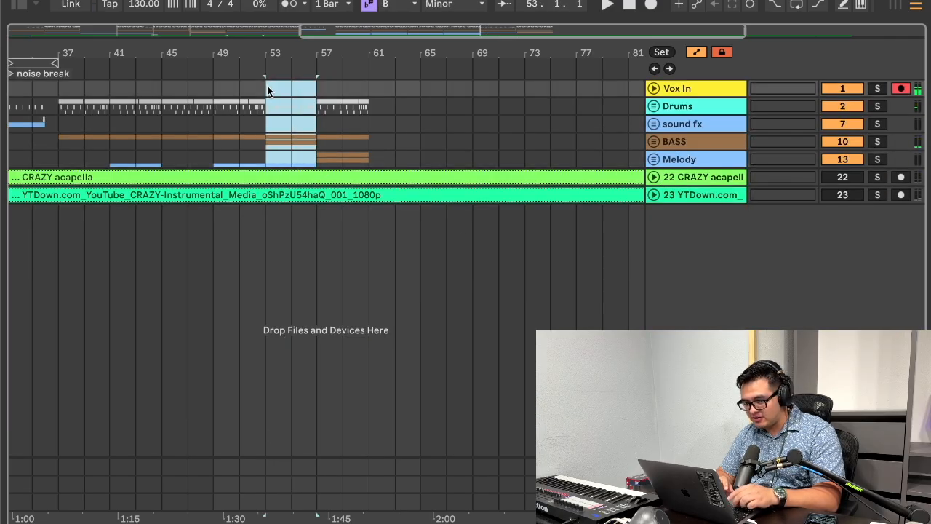
pyautogui.click(422, 85)
pyautogui.press('space')
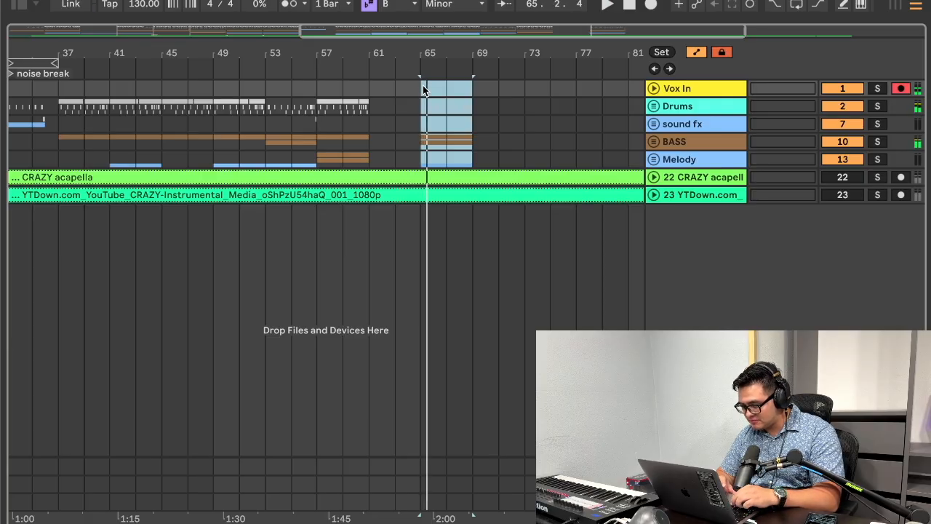
pyautogui.press('space')
pyautogui.moveTo(268, 89); pyautogui.dragTo(318, 163)
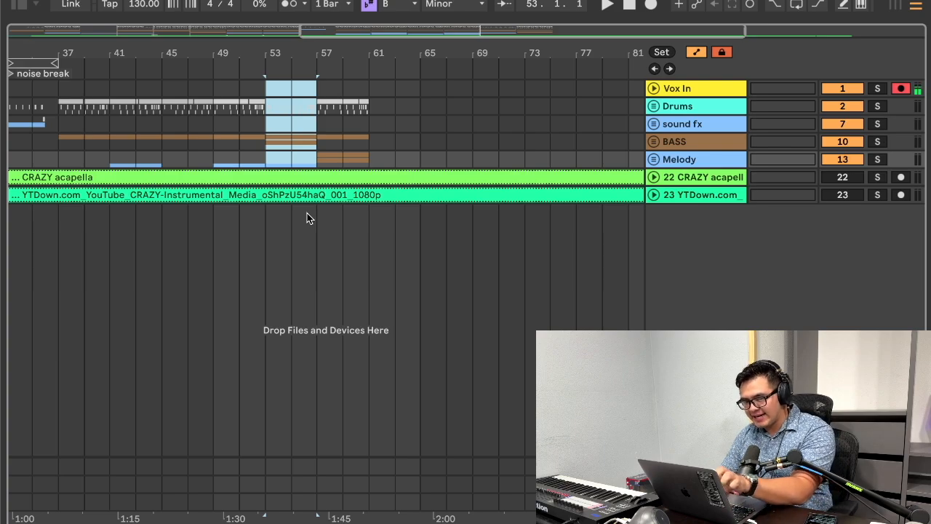
pyautogui.click(654, 501)
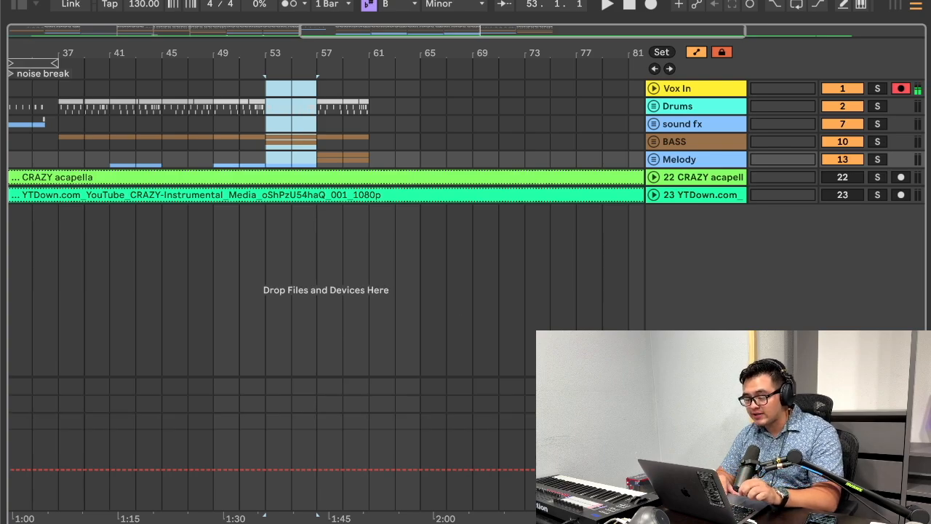
pyautogui.click(689, 440)
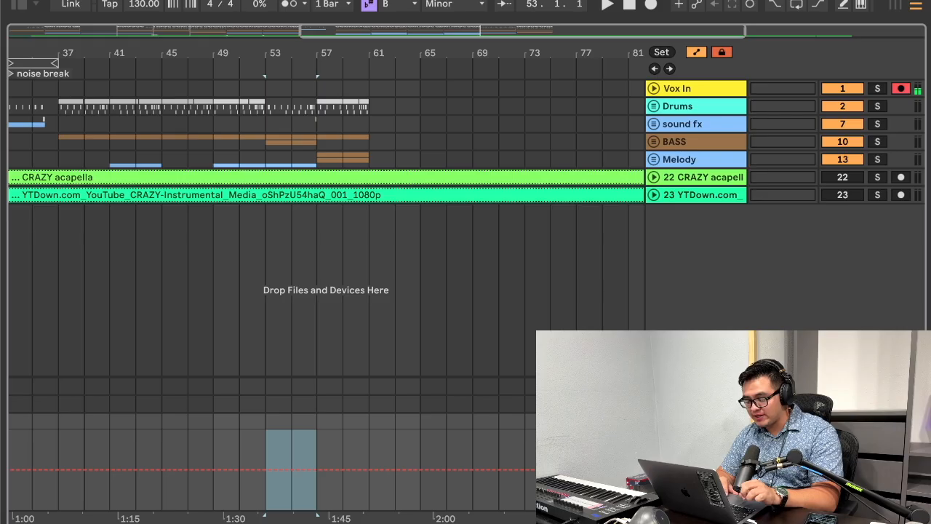
pyautogui.press('u')
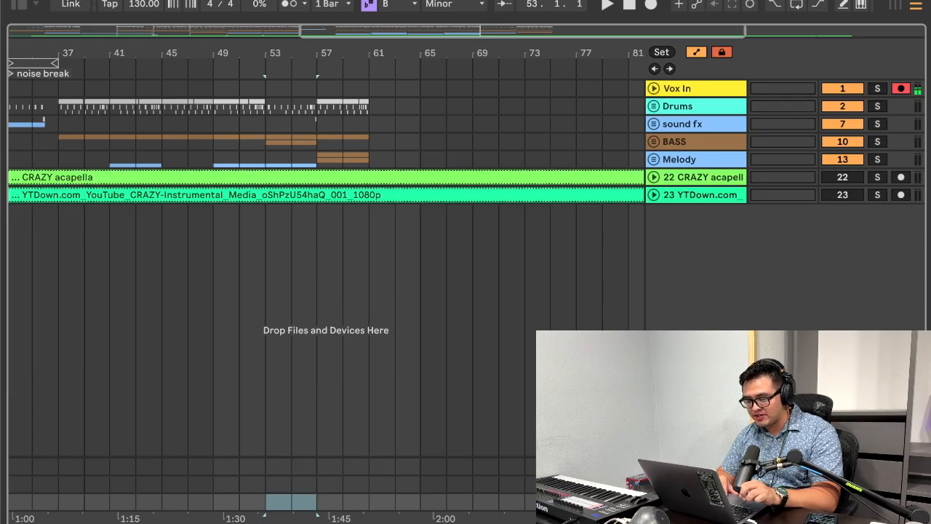
# Step: Try deleting the time range of bars 53 to 57, first arrangement-wide and then with only the Drums clips selected
pyautogui.hscroll(-1, 380, 181)
pyautogui.click(326, 103)
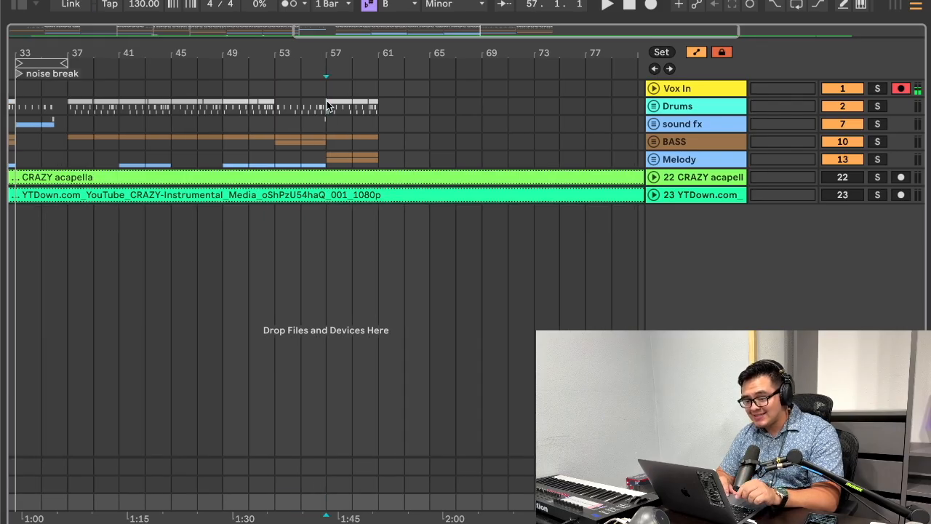
pyautogui.press('shift+super+BackSpace')
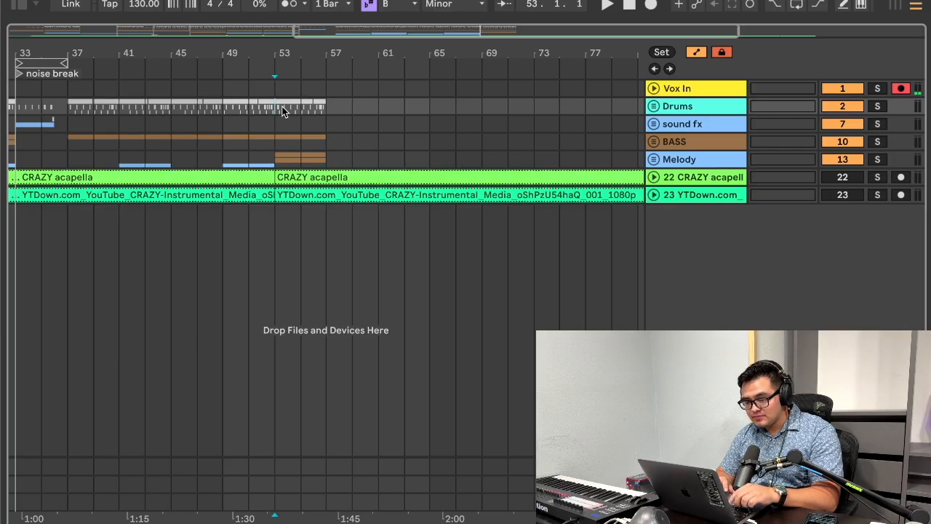
pyautogui.press('super+z')
pyautogui.moveTo(279, 107); pyautogui.dragTo(322, 109)
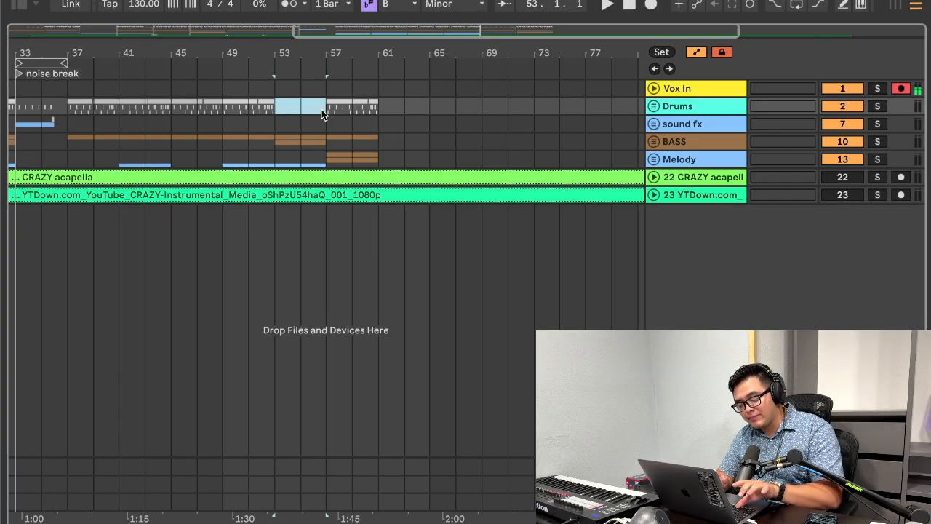
pyautogui.press('shift+super+BackSpace')
pyautogui.press('super+z')
# Step: Select bars 53 to 57 from Drums down to the instrumental reference, delete that time, and undo, redo and undo the deletion
pyautogui.moveTo(321, 109); pyautogui.dragTo(274, 219)
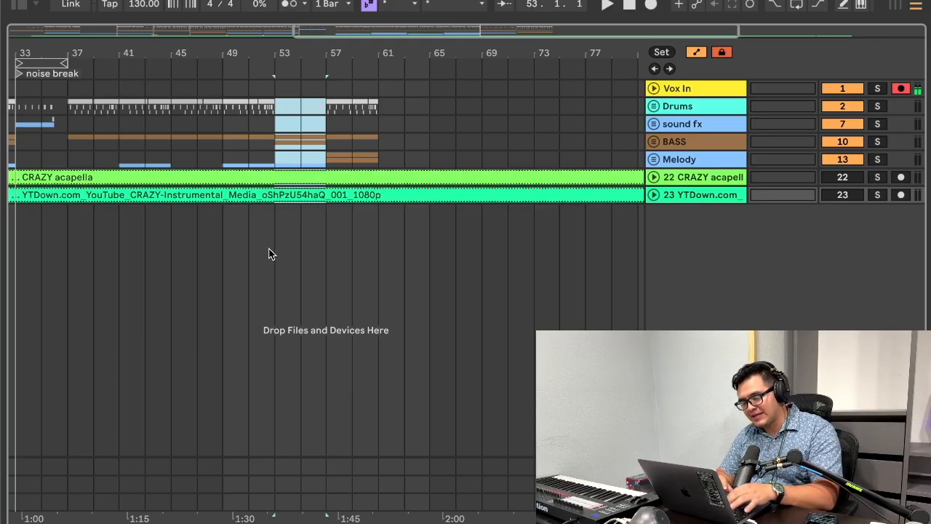
pyautogui.moveTo(325, 107); pyautogui.dragTo(274, 242)
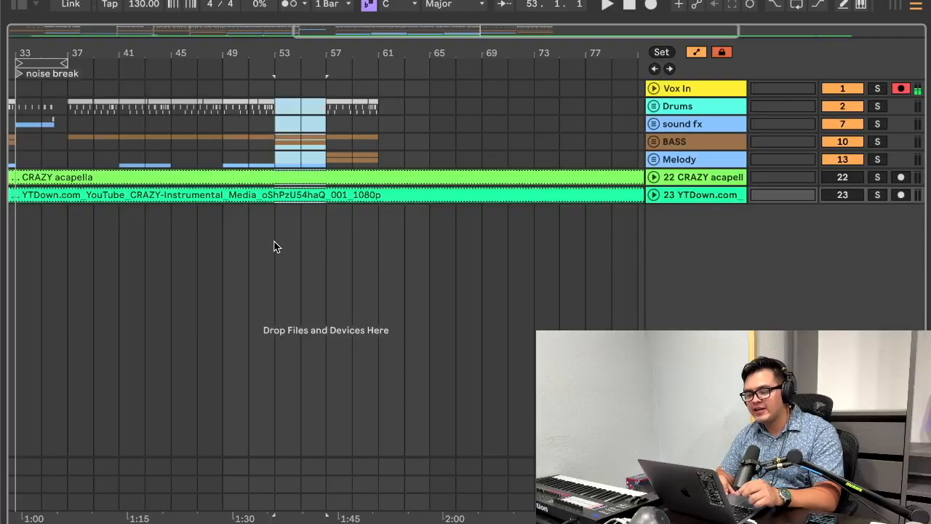
pyautogui.press('super+shift+BackSpace')
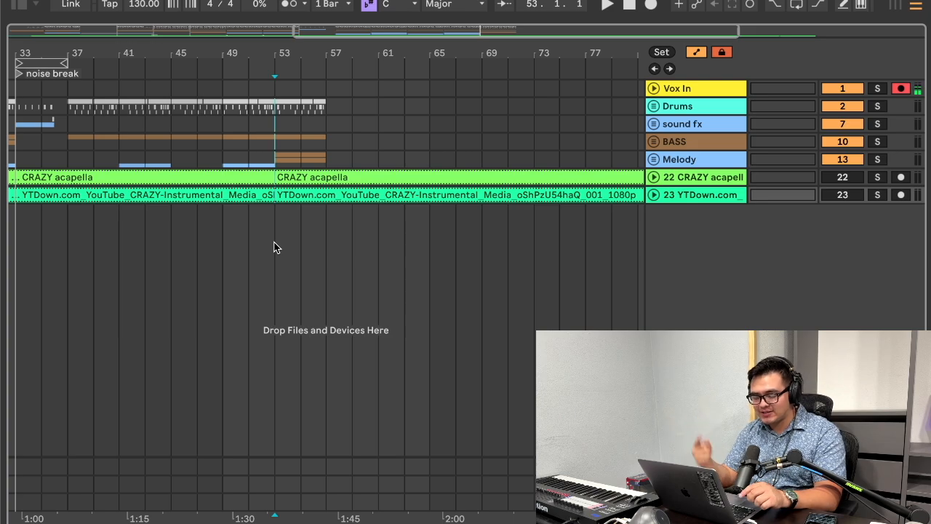
pyautogui.press('super+z')
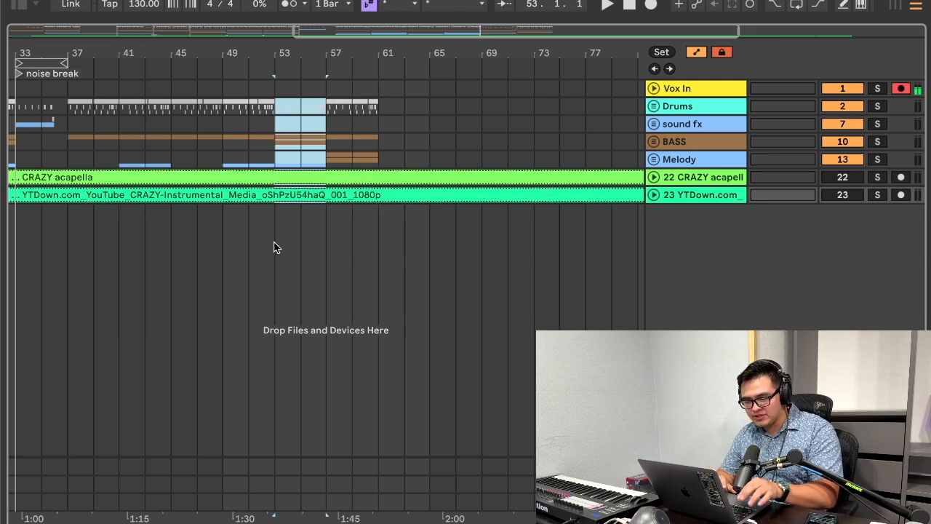
pyautogui.press('super+shift+z')
pyautogui.press('super+z')
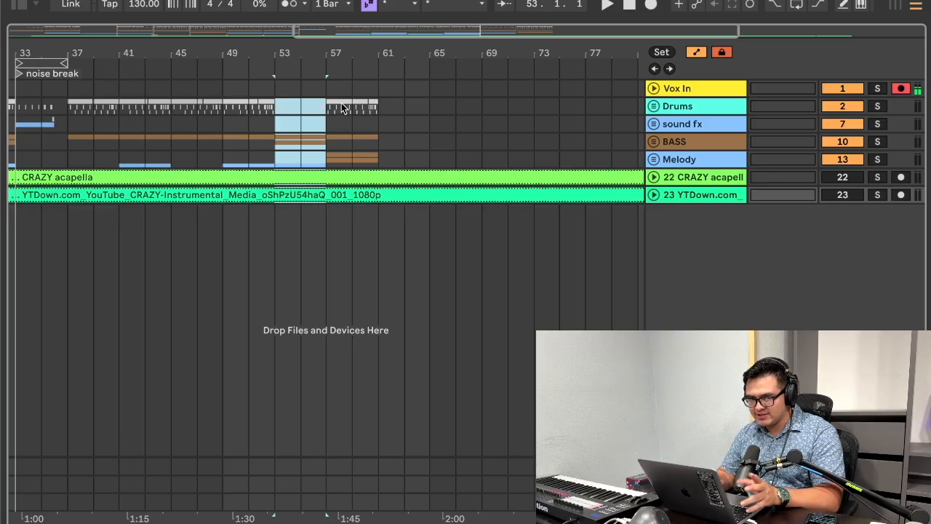
# Step: Examine the Drums section at bars 21 to 25 under the phonk locator
pyautogui.hscroll(-10, 342, 107)
pyautogui.moveTo(165, 108); pyautogui.dragTo(209, 107)
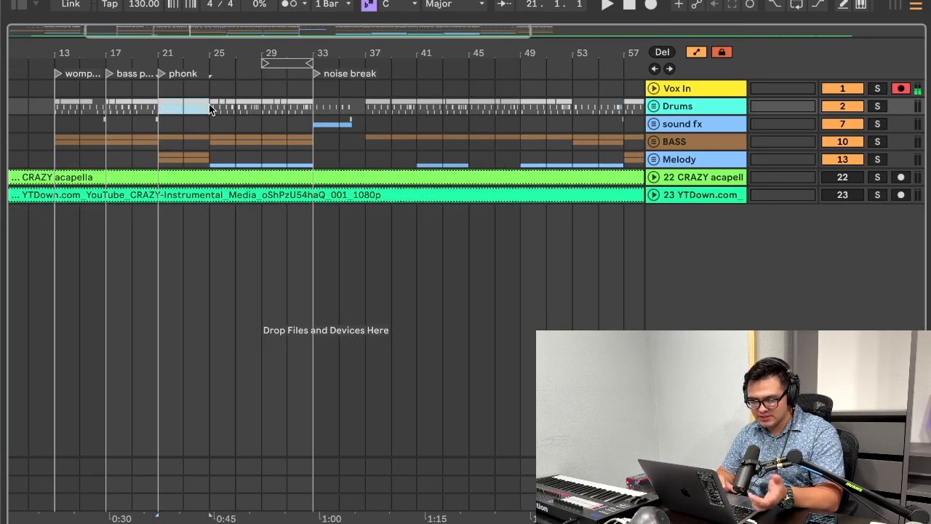
pyautogui.hscroll(12, 315, 122)
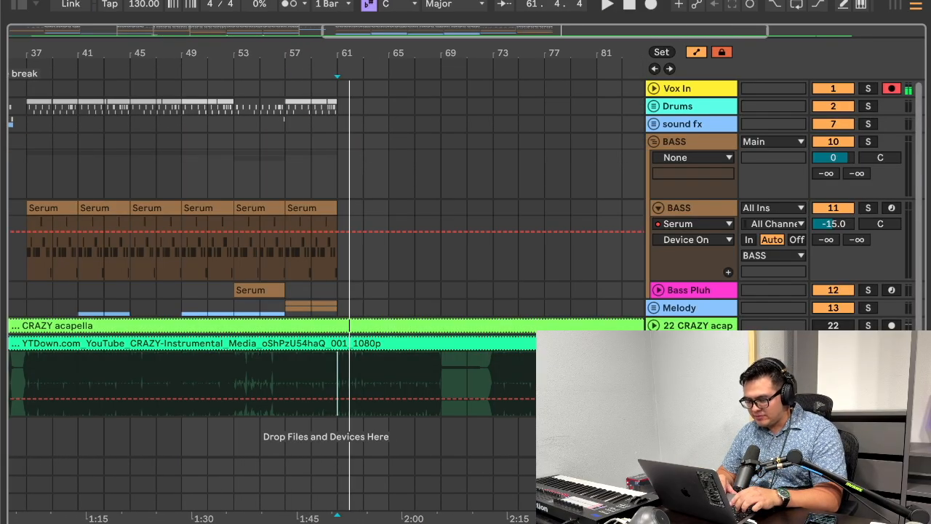
# Step: Toggle the instrumental reference track and play back the arrangement to check the sections
pyautogui.moveTo(427, 31); pyautogui.dragTo(427, 52)
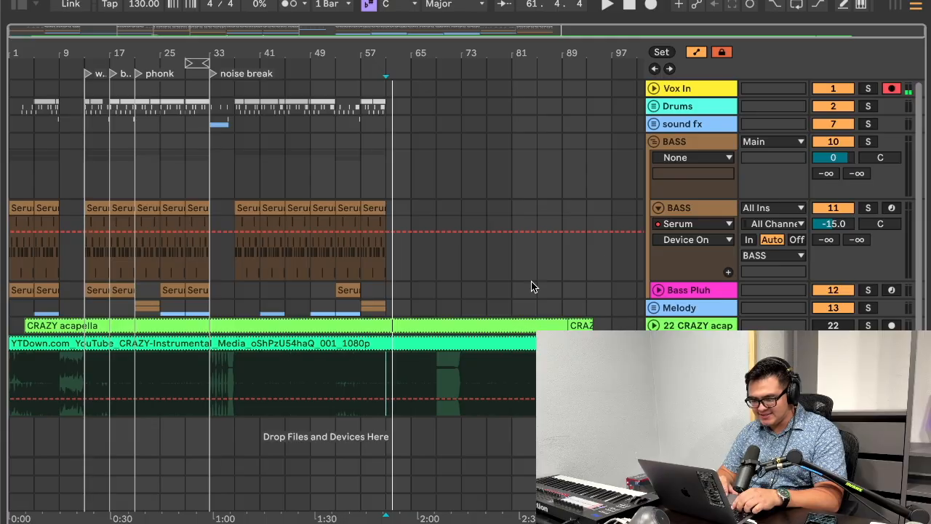
pyautogui.click(832, 343)
pyautogui.moveTo(392, 52); pyautogui.dragTo(396, 149)
pyautogui.click(299, 152)
pyautogui.press('space')
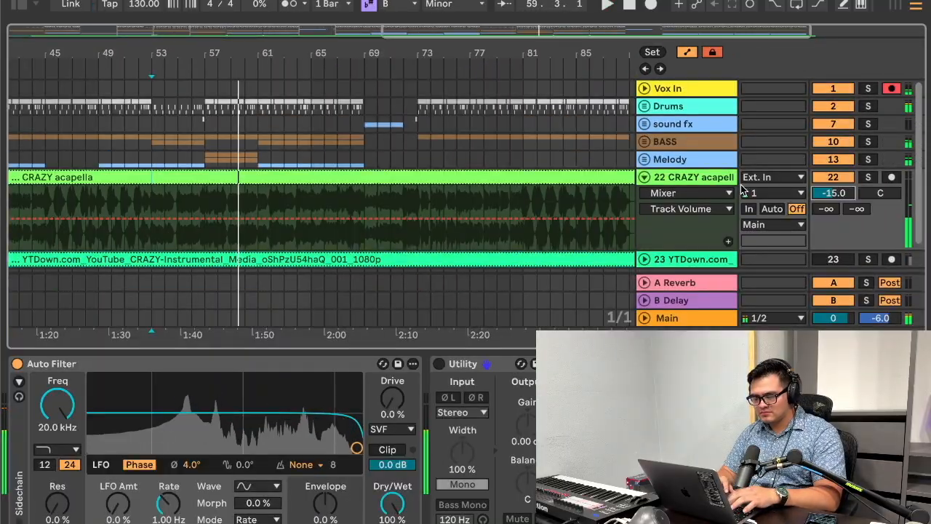
# Step: Unfold the Vox In track and set its volume to -15 dB
pyautogui.click(643, 88)
pyautogui.click(850, 105)
pyautogui.write('-15')
pyautogui.press('Return')
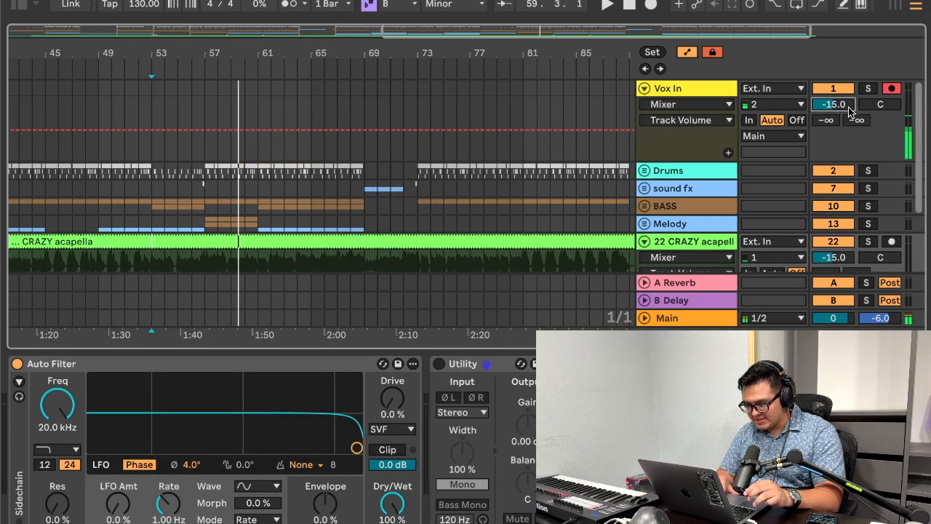
# Step: Return to the start of the arrangement, solo the CRAZY acapella track and show its device chain
pyautogui.press('super+alt+l')
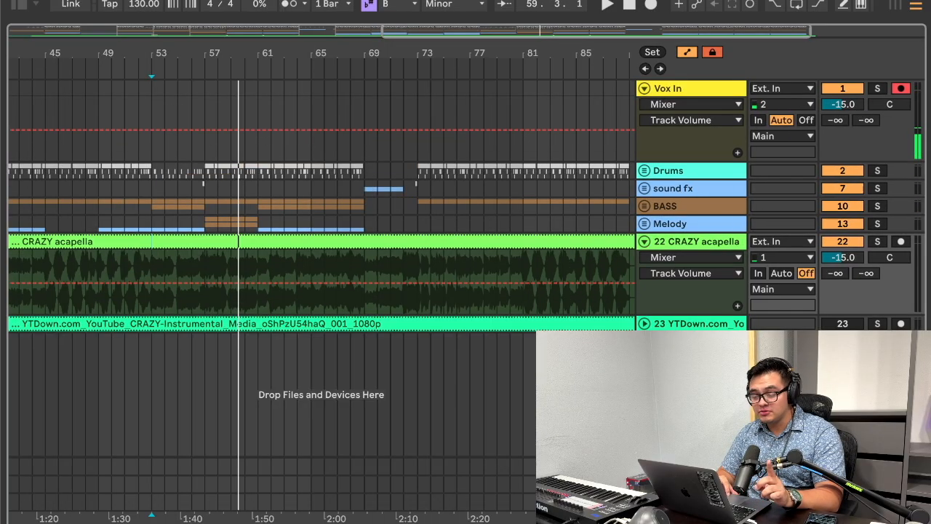
pyautogui.hscroll(-5, 466, 242)
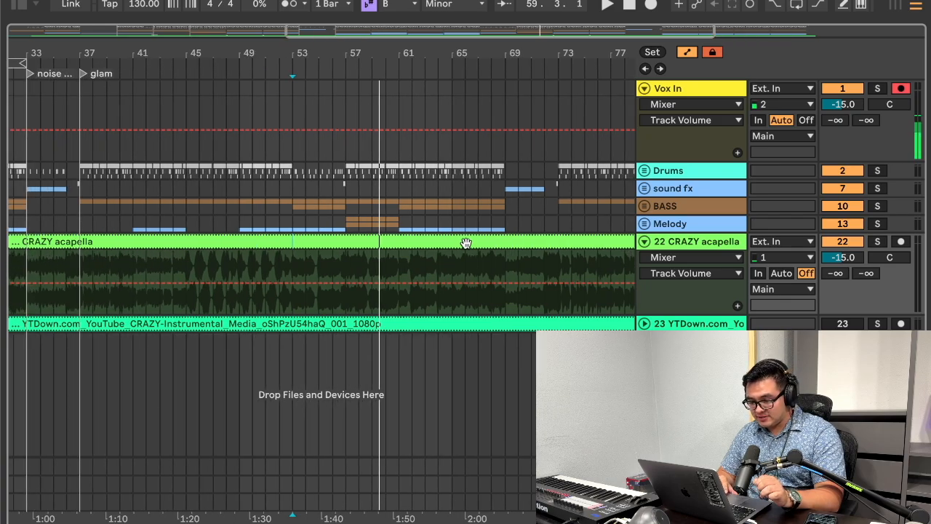
pyautogui.press('space')
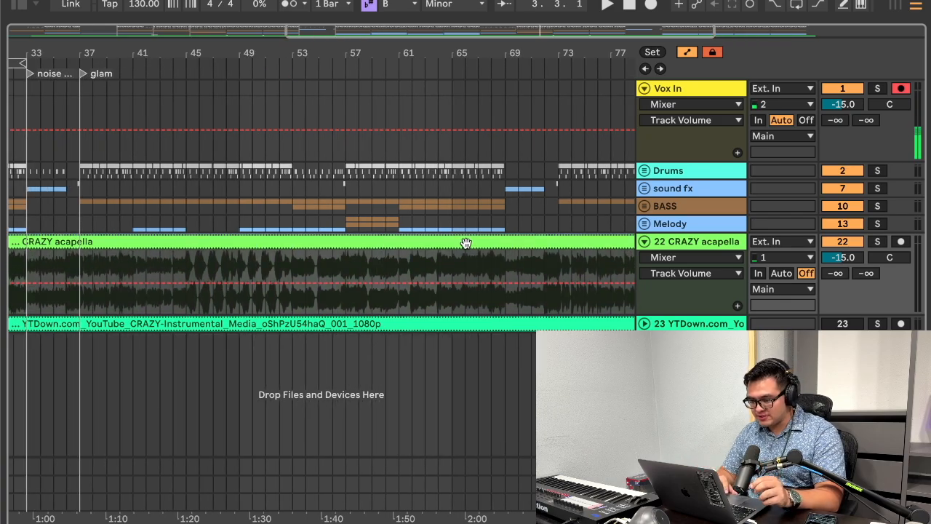
pyautogui.hscroll(-12, 514, 248)
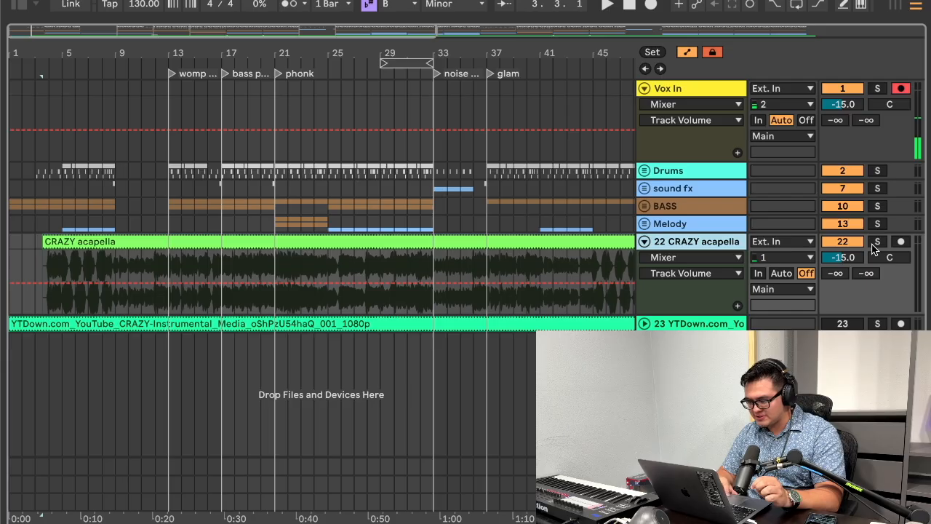
pyautogui.click(877, 90)
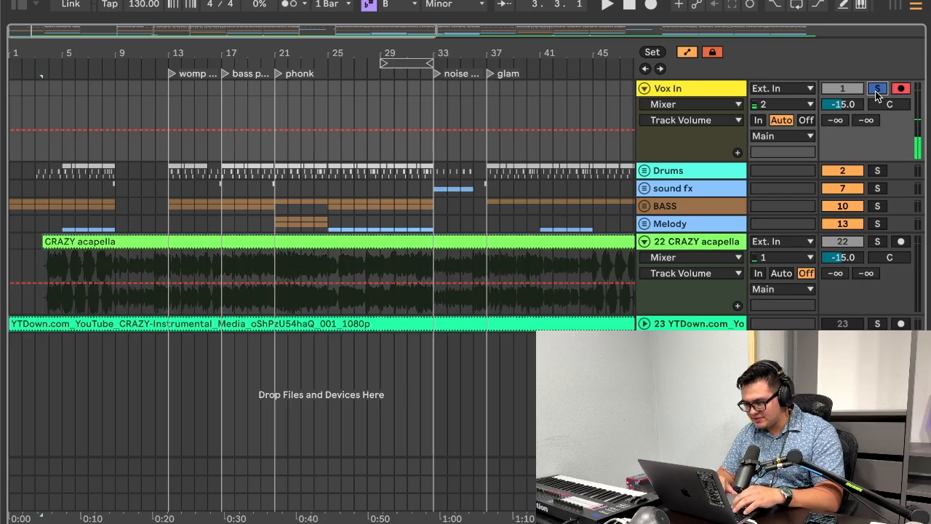
pyautogui.click(880, 244)
pyautogui.doubleClick(694, 243)
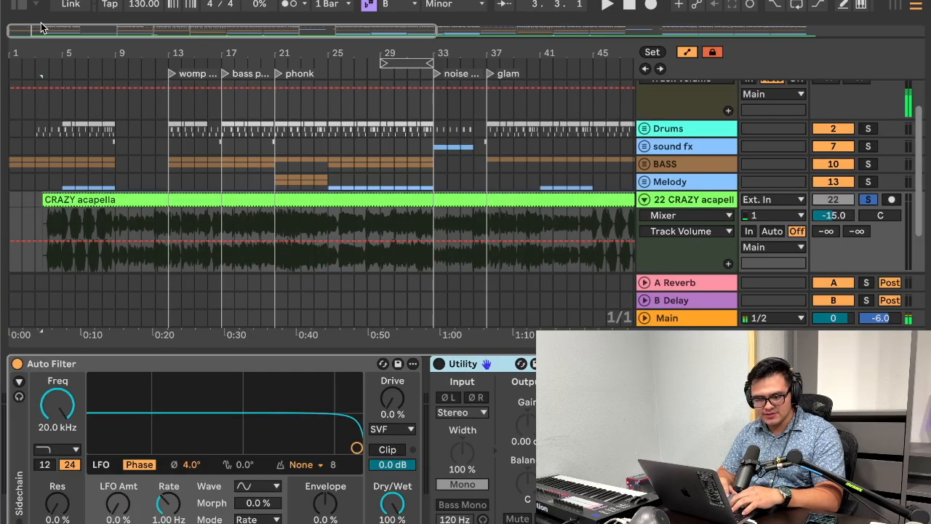
# Step: Search the browser for f6, clear the search, and add EQ Eight to the acapella track, expanding its display
pyautogui.click(19, 4)
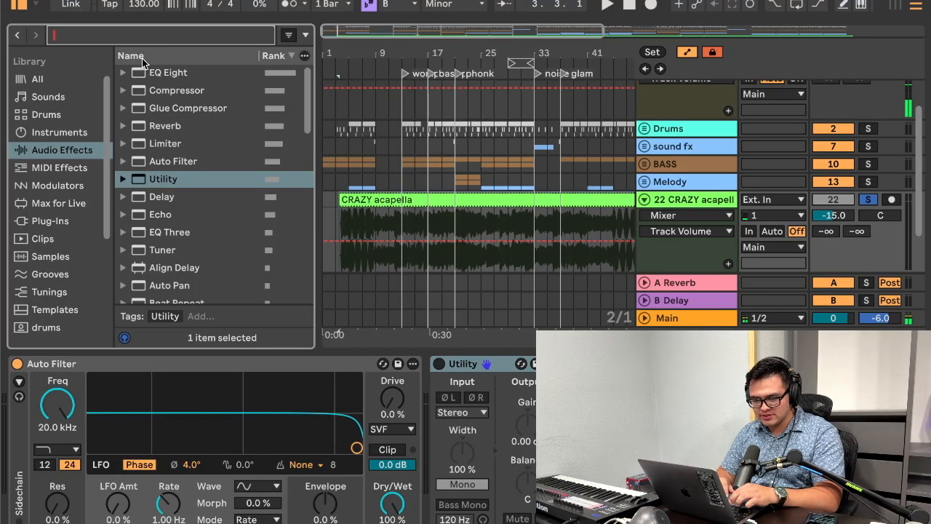
pyautogui.write('f6')
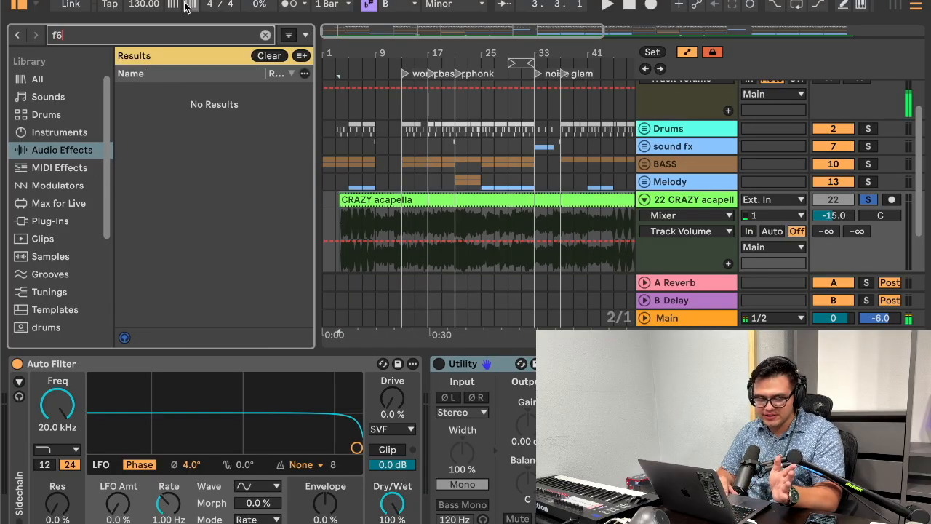
pyautogui.click(265, 35)
pyautogui.doubleClick(168, 73)
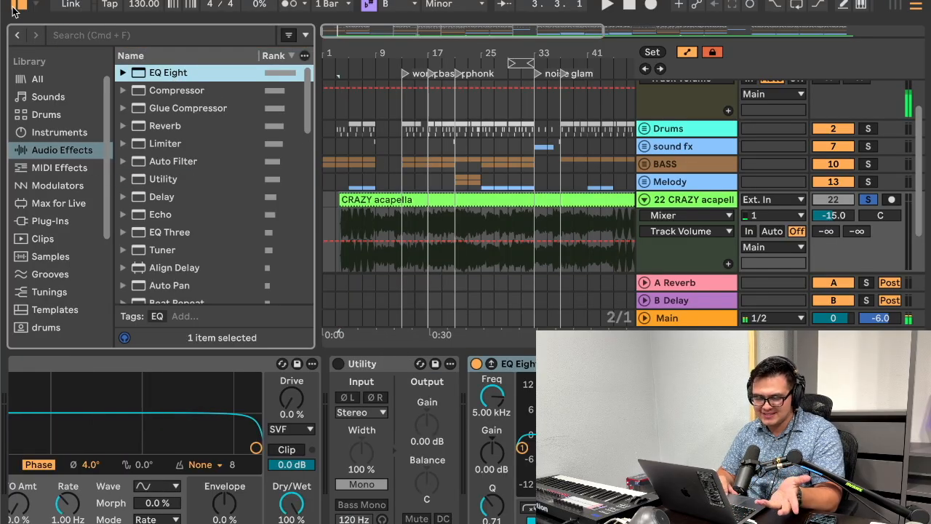
pyautogui.click(18, 5)
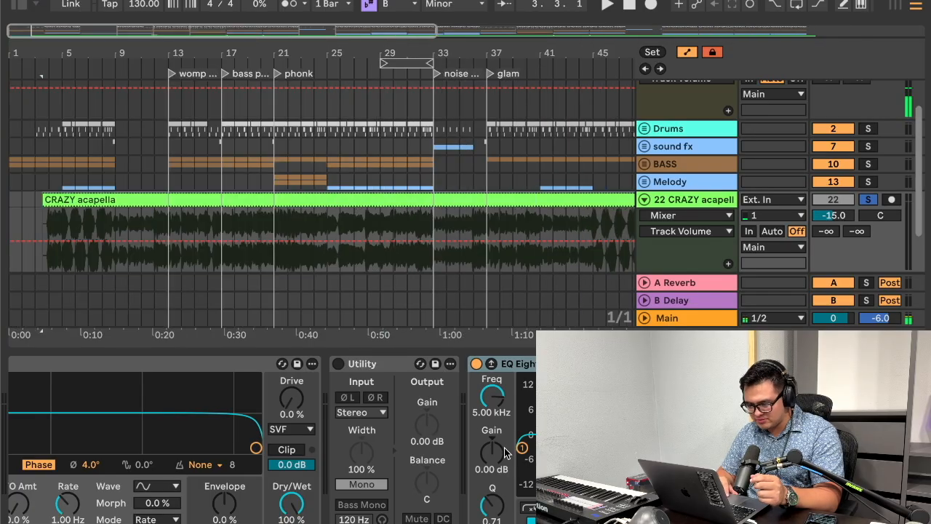
pyautogui.click(397, 363)
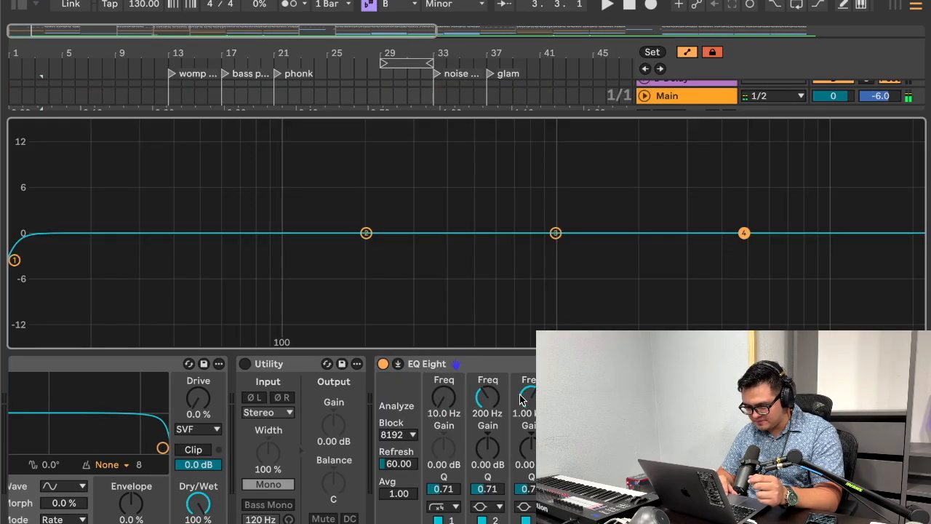
# Step: Play back the soloed acapella from its opening and turn on its Utility device
pyautogui.press('space')
pyautogui.moveTo(439, 112); pyautogui.dragTo(416, 218)
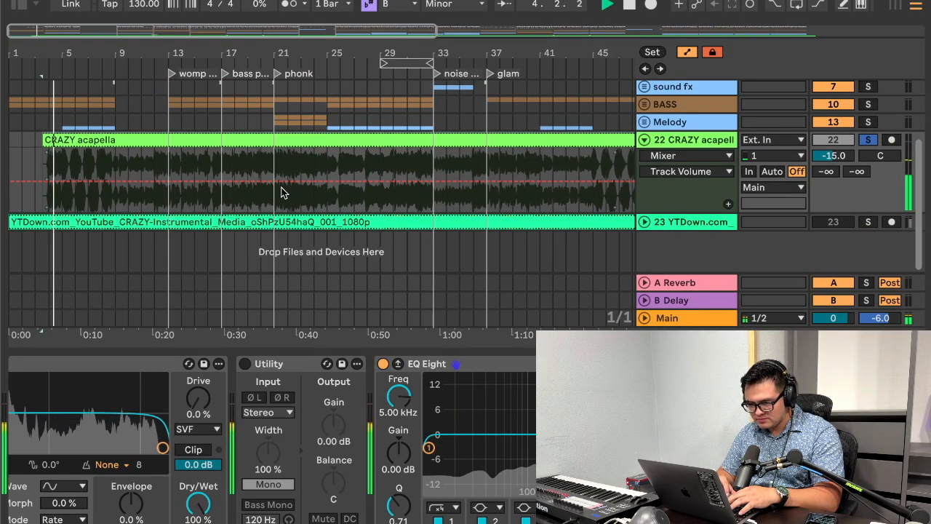
pyautogui.moveTo(69, 56); pyautogui.dragTo(88, 120)
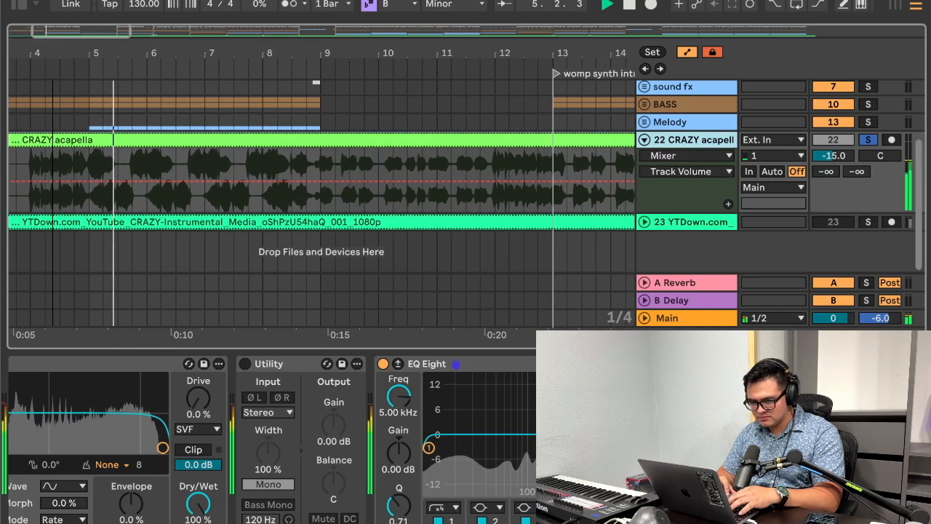
pyautogui.click(245, 363)
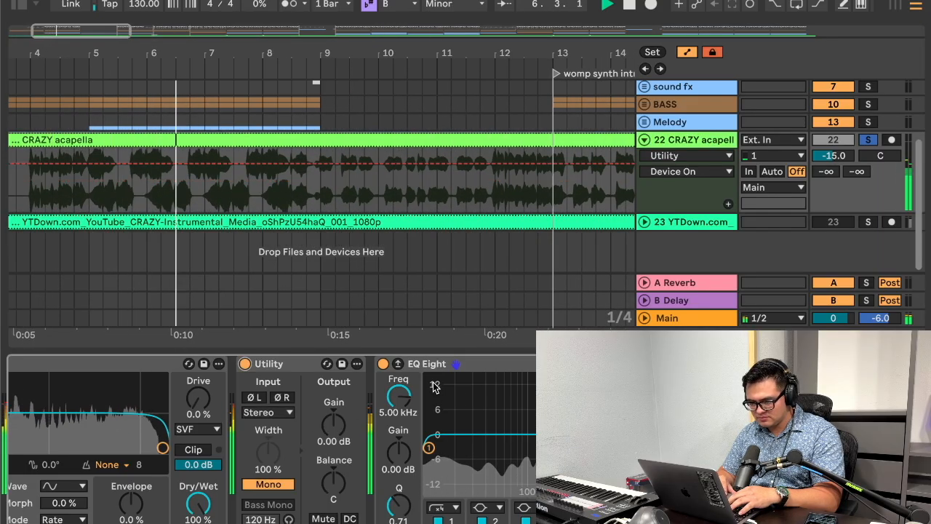
# Step: Sweep the acapella's 5 kHz EQ Eight band while replaying from bar 5, leaving it at about 7.58 kHz and -0.12 dB
pyautogui.moveTo(718, 434); pyautogui.dragTo(606, 428)
pyautogui.press('space')
pyautogui.press('space')
pyautogui.click(92, 202)
pyautogui.press('space')
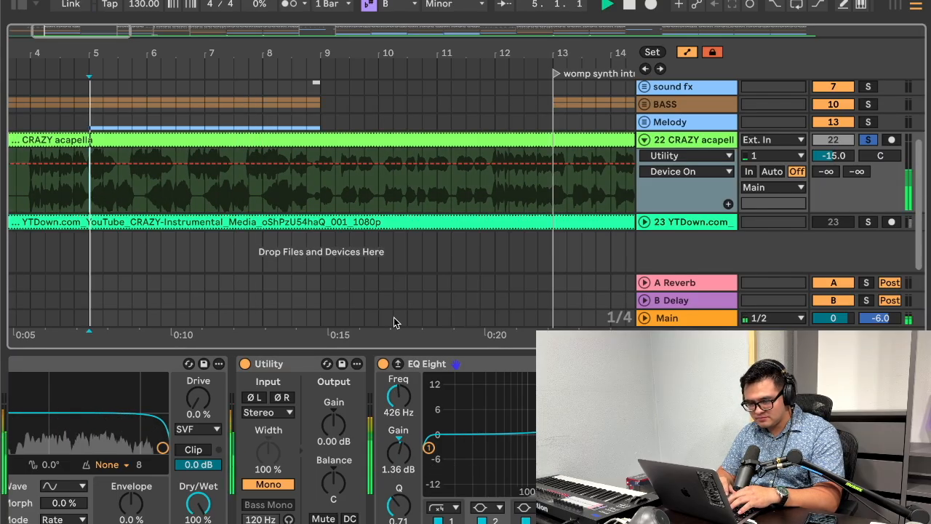
pyautogui.moveTo(600, 384); pyautogui.dragTo(732, 438)
pyautogui.press('space')
pyautogui.press('space')
pyautogui.press('space')
pyautogui.press('space')
pyautogui.press('space')
pyautogui.press('space')
pyautogui.press('space')
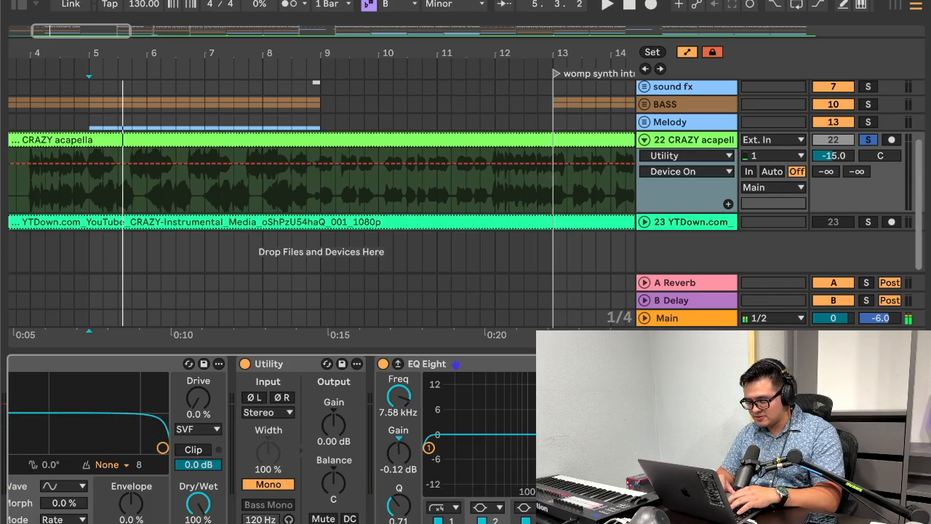
# Step: Unfold the Melody group and add EQ Eight to its empty device chain
pyautogui.scroll(2, 690, 148)
pyautogui.click(643, 171)
pyautogui.click(690, 170)
pyautogui.click(716, 422)
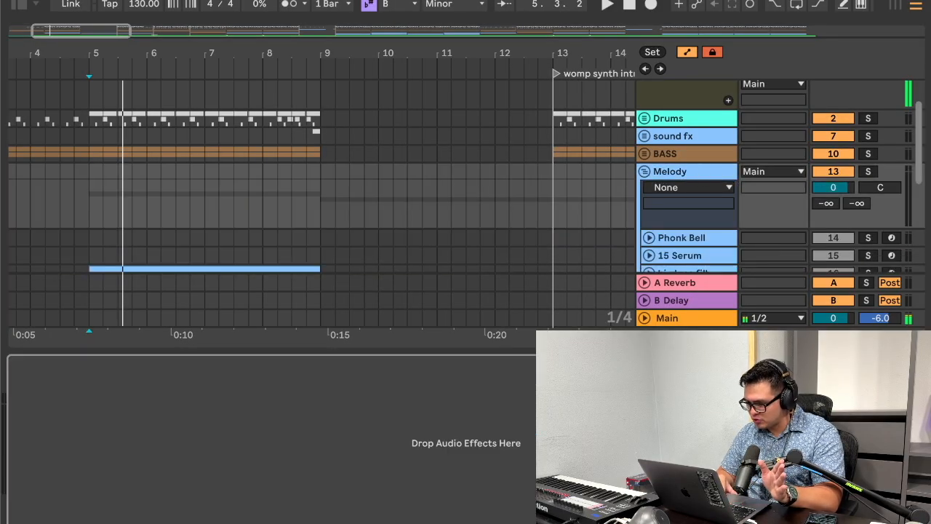
pyautogui.click(16, 6)
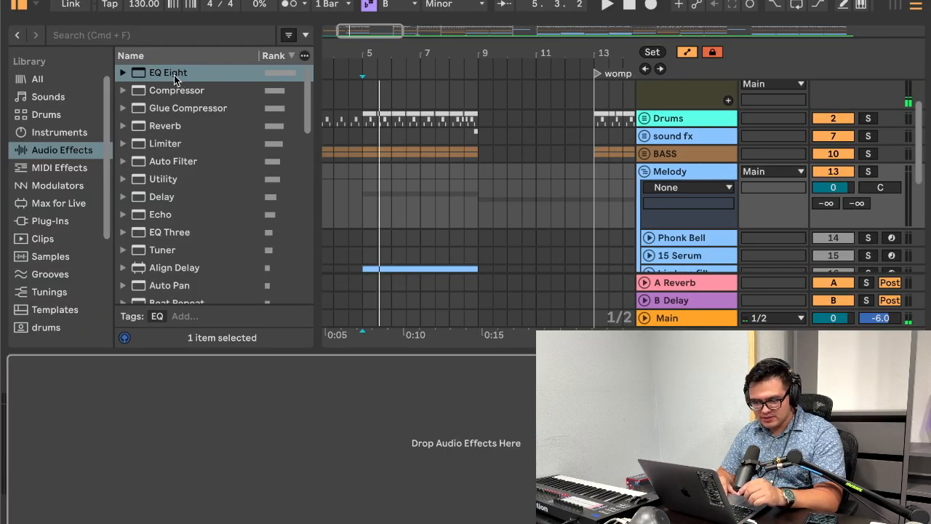
pyautogui.moveTo(174, 75); pyautogui.dragTo(296, 378)
# Step: Cut EQ bands 2 and 3 by about 3.1 dB at 539 Hz and 1.78 kHz, with Q about 1.58 and 4.62
pyautogui.moveTo(195, 439); pyautogui.dragTo(237, 445)
pyautogui.moveTo(30, 507); pyautogui.dragTo(30, 494)
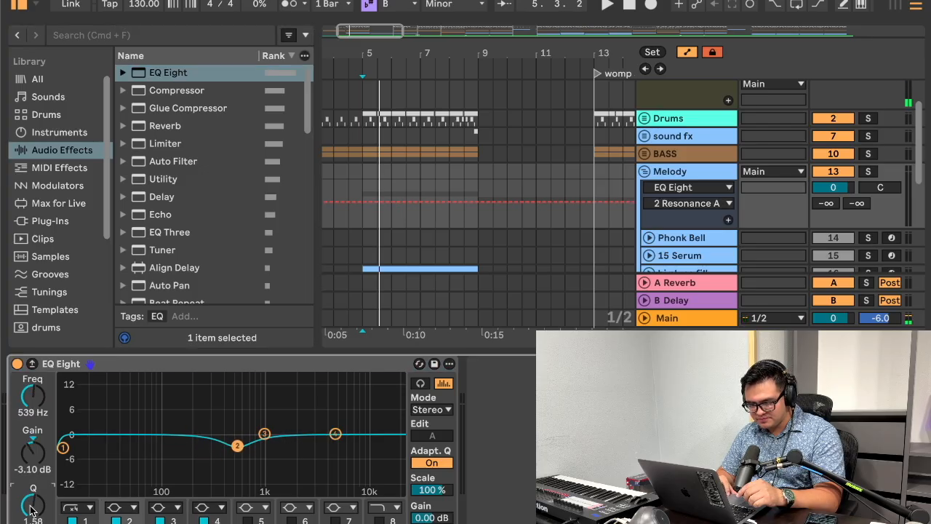
pyautogui.moveTo(268, 435); pyautogui.dragTo(288, 445)
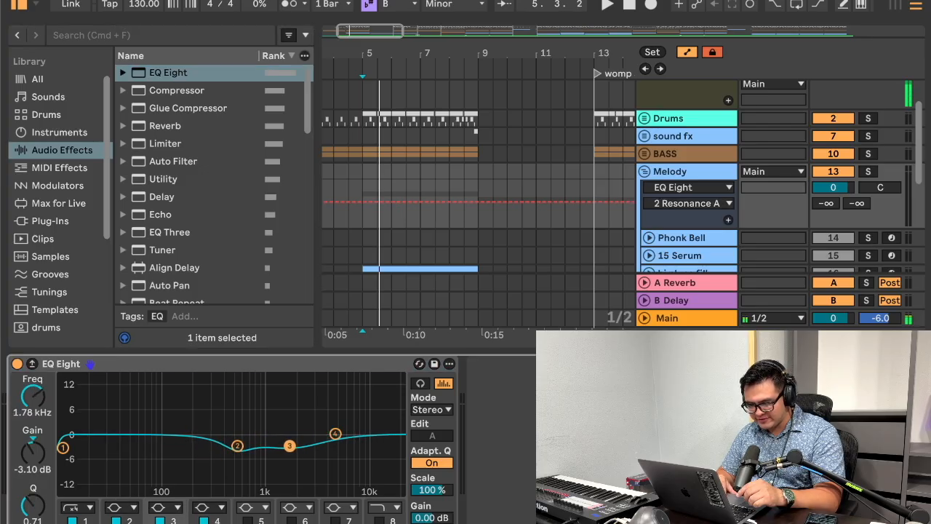
pyautogui.moveTo(37, 504); pyautogui.dragTo(31, 513)
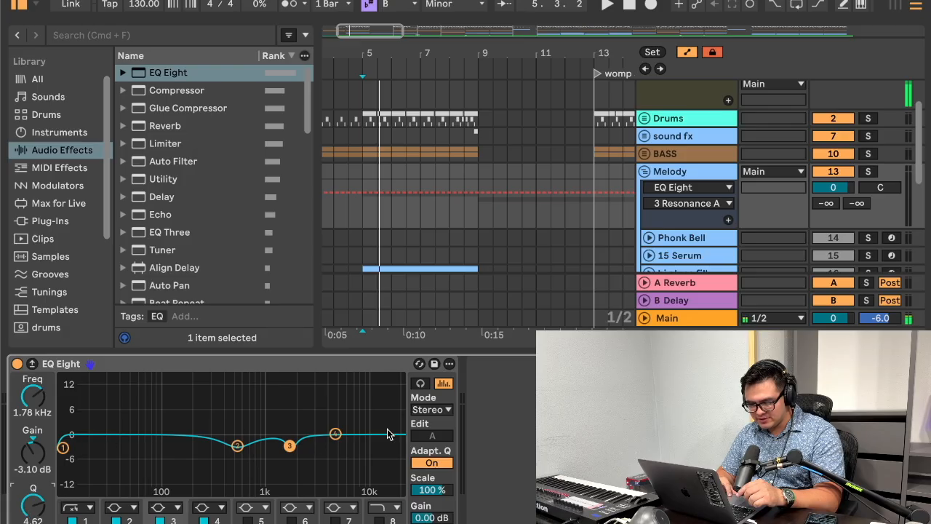
# Step: Change EQ band 1 to a bell and dip it by about 1.86 dB at 7.26 kHz with Q about 2.49
pyautogui.click(334, 434)
pyautogui.click(84, 509)
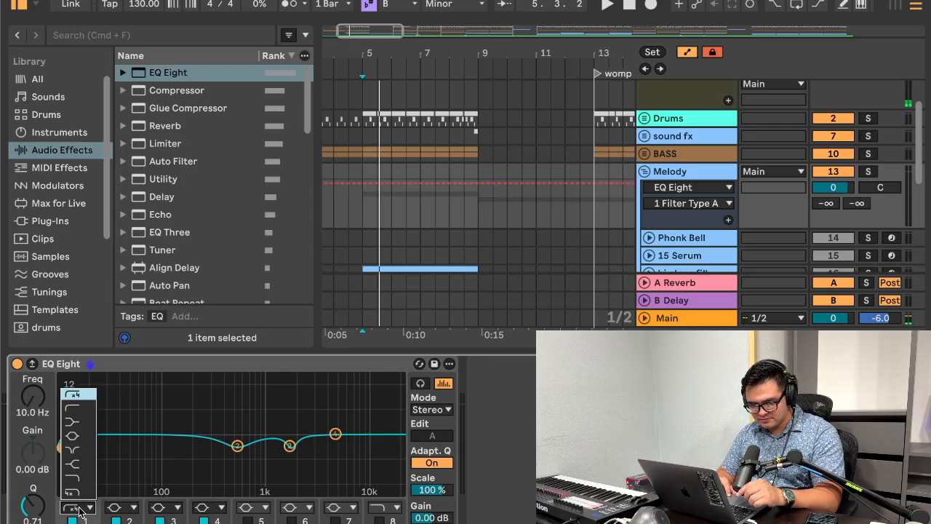
pyautogui.click(82, 509)
pyautogui.click(73, 519)
pyautogui.click(75, 507)
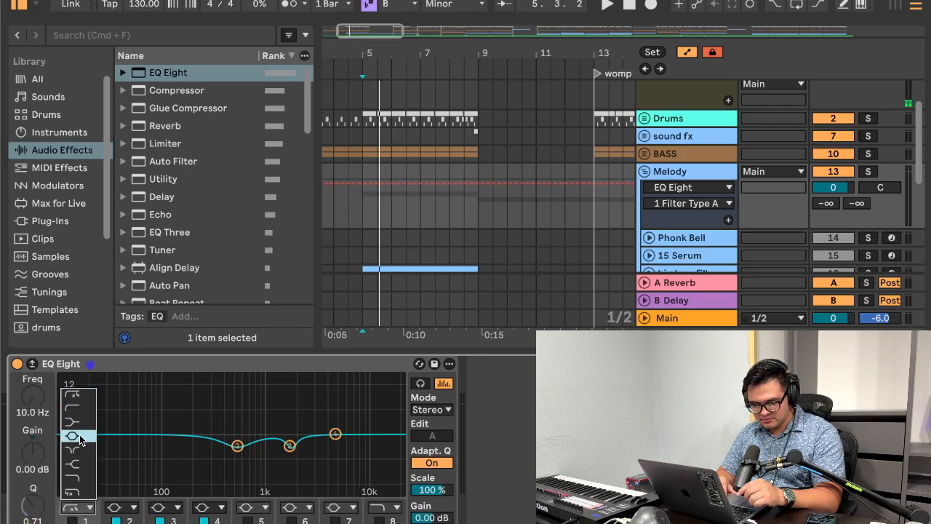
pyautogui.click(72, 434)
pyautogui.click(73, 520)
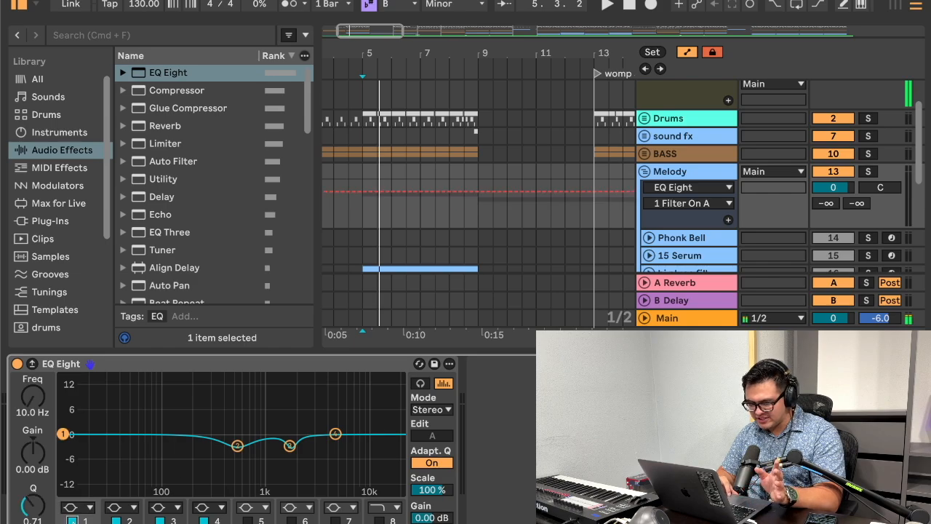
pyautogui.moveTo(63, 435); pyautogui.dragTo(351, 441)
pyautogui.moveTo(33, 505); pyautogui.dragTo(32, 477)
# Step: Solo the Melody group, play it from bar 9, and bypass and re-enable its EQ Eight to compare the sound
pyautogui.press('space')
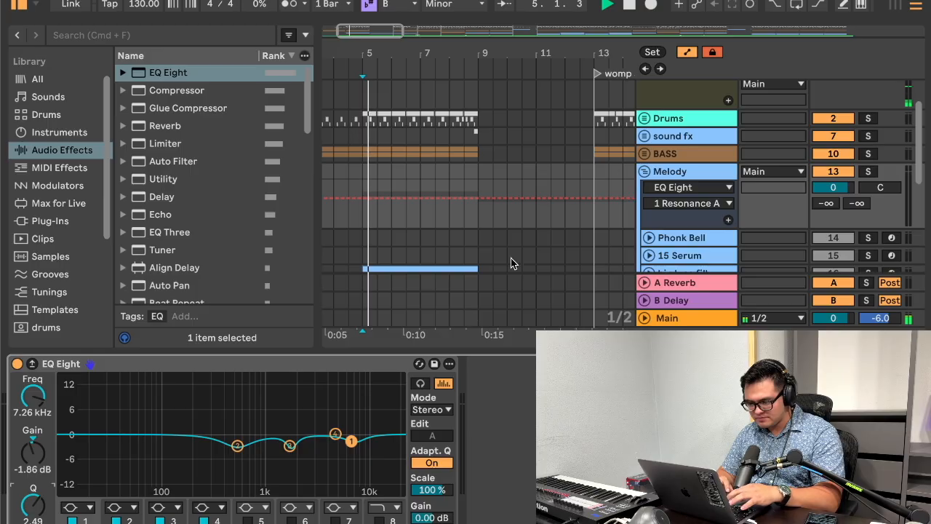
pyautogui.scroll(-3, 719, 223)
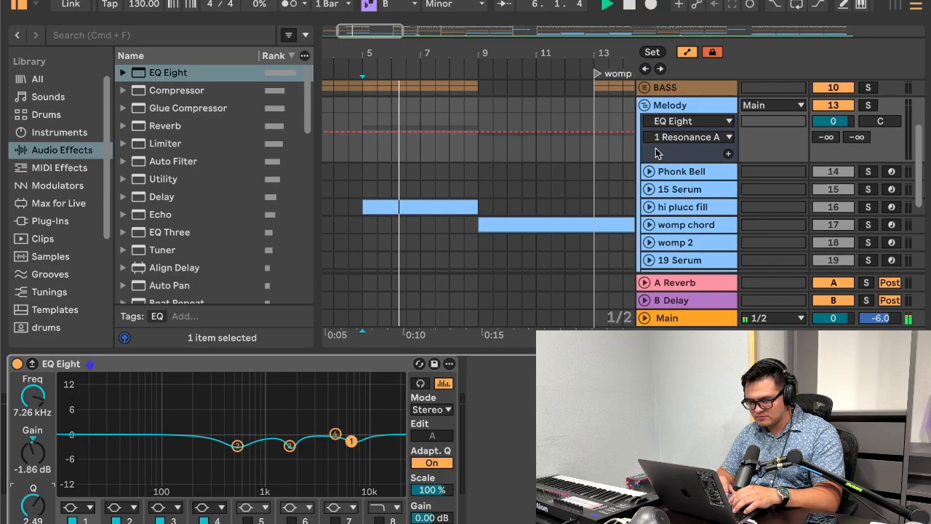
pyautogui.click(868, 108)
pyautogui.click(476, 113)
pyautogui.press('space')
pyautogui.press('space')
pyautogui.hscroll(1, 571, 120)
pyautogui.scroll(-1, 571, 120)
pyautogui.scroll(-3, 572, 124)
pyautogui.hscroll(2, 571, 123)
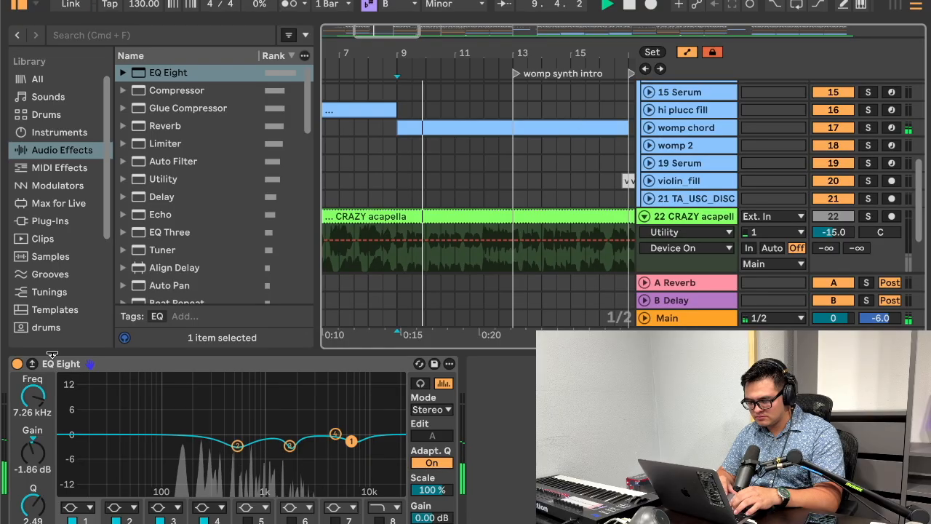
pyautogui.click(16, 364)
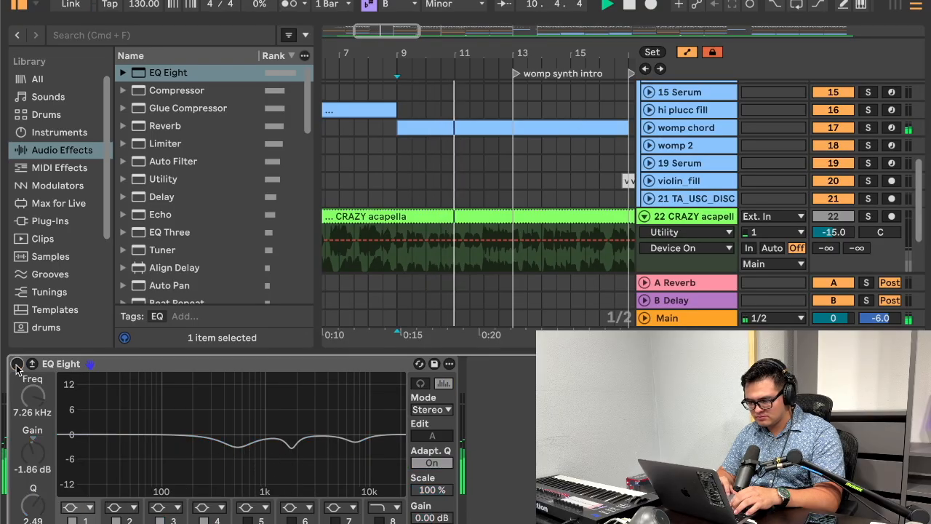
pyautogui.click(17, 363)
# Step: Solo Vox In alongside the Melody group and show the devices of the 15 Serum track
pyautogui.scroll(5, 763, 116)
pyautogui.click(869, 88)
pyautogui.scroll(-5, 665, 185)
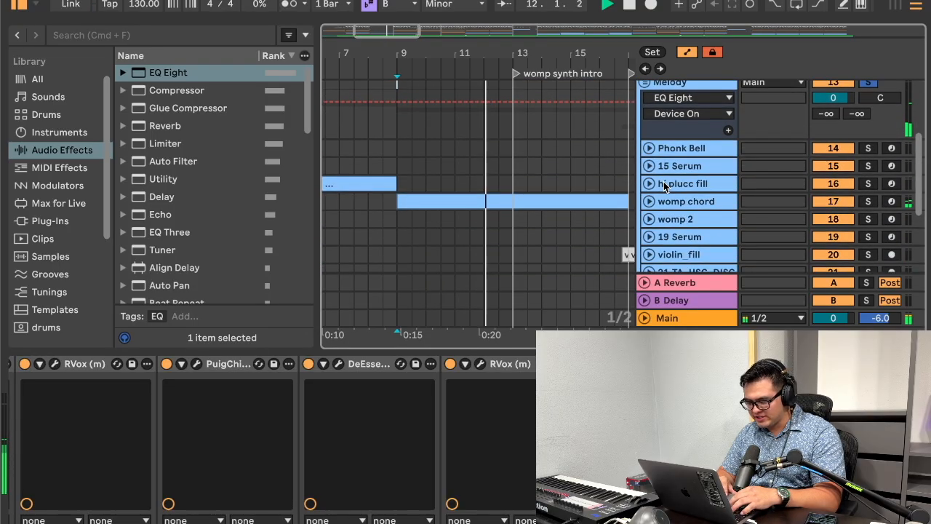
pyautogui.click(674, 169)
pyautogui.scroll(5, 716, 150)
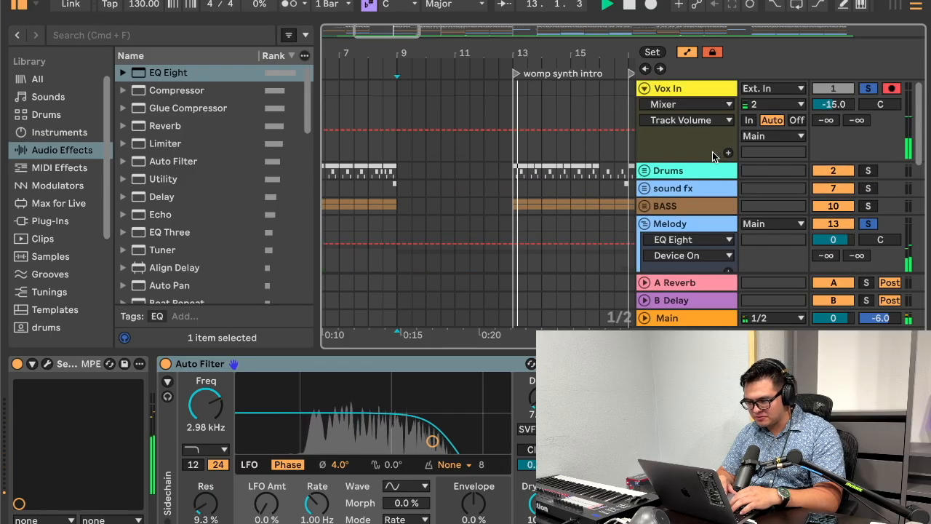
# Step: Select all four active bands of the Melody group's EQ Eight and set the EQ's Scale to 200%
pyautogui.click(520, 208)
pyautogui.scroll(-3, 509, 199)
pyautogui.moveTo(215, 401); pyautogui.dragTo(362, 482)
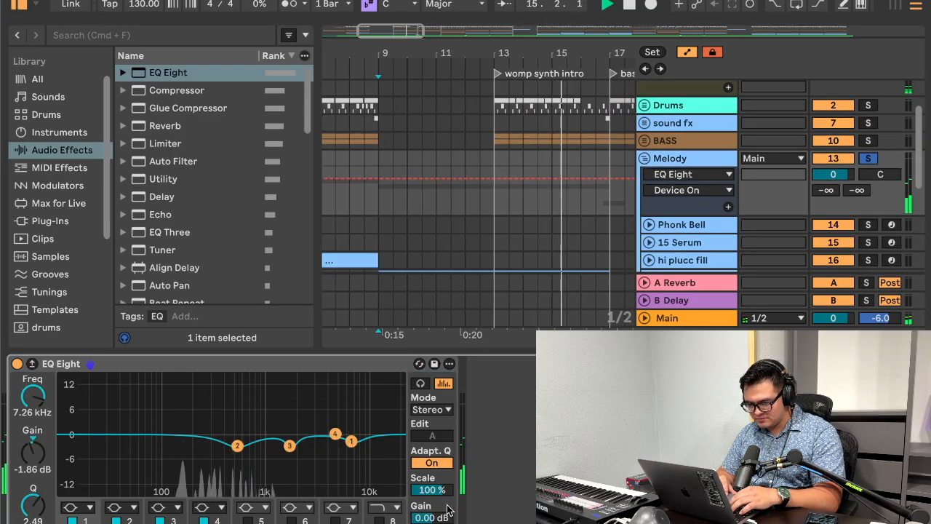
pyautogui.moveTo(433, 489); pyautogui.dragTo(433, 416)
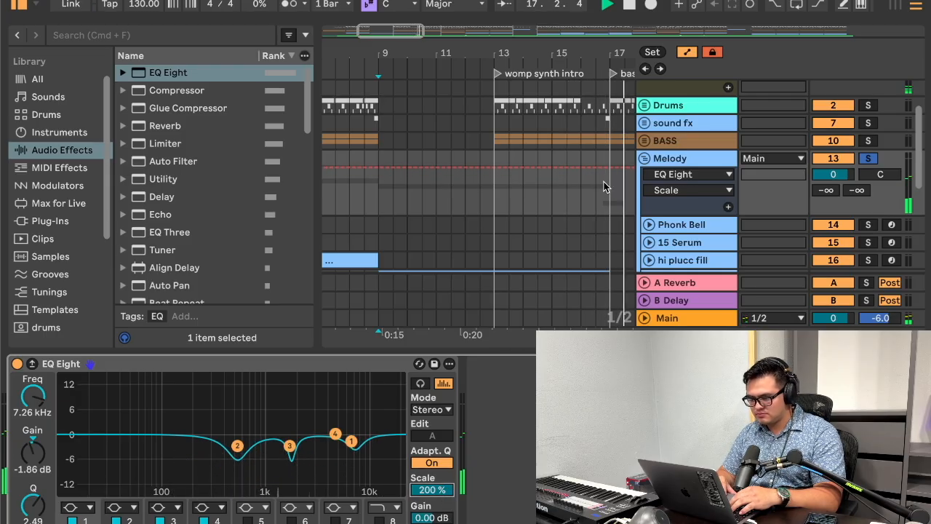
# Step: Search the plug-ins for f6 and load F6-RTA (m) on the Melody group with its EQ Eight selected
pyautogui.scroll(-1, 604, 187)
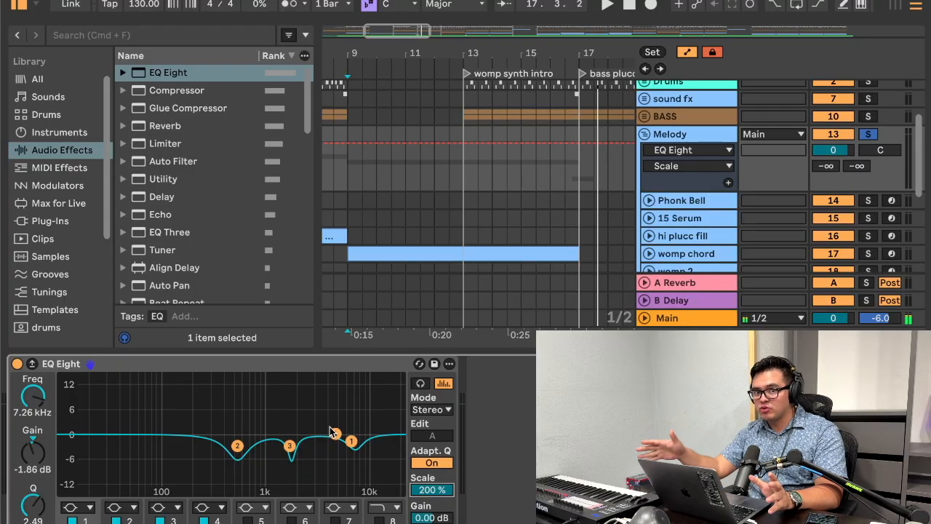
pyautogui.click(322, 367)
pyautogui.click(121, 35)
pyautogui.write('f6')
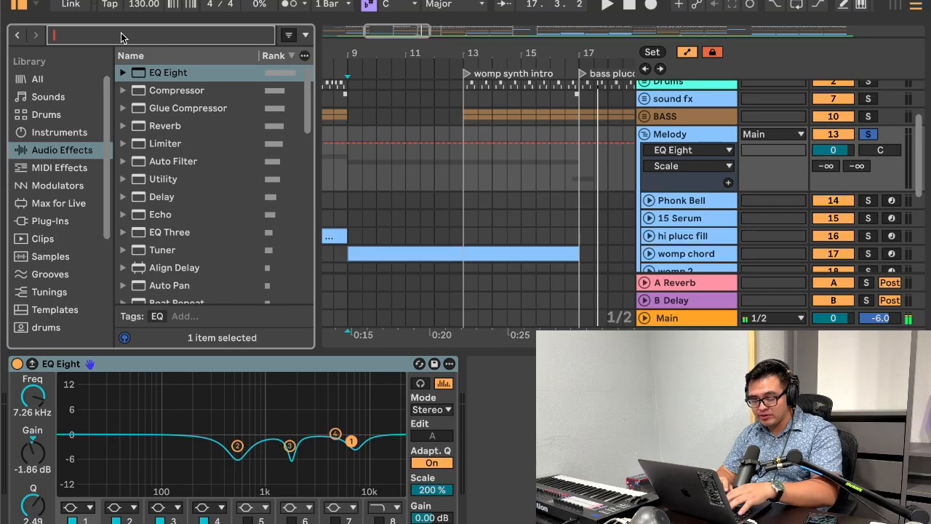
pyautogui.click(56, 222)
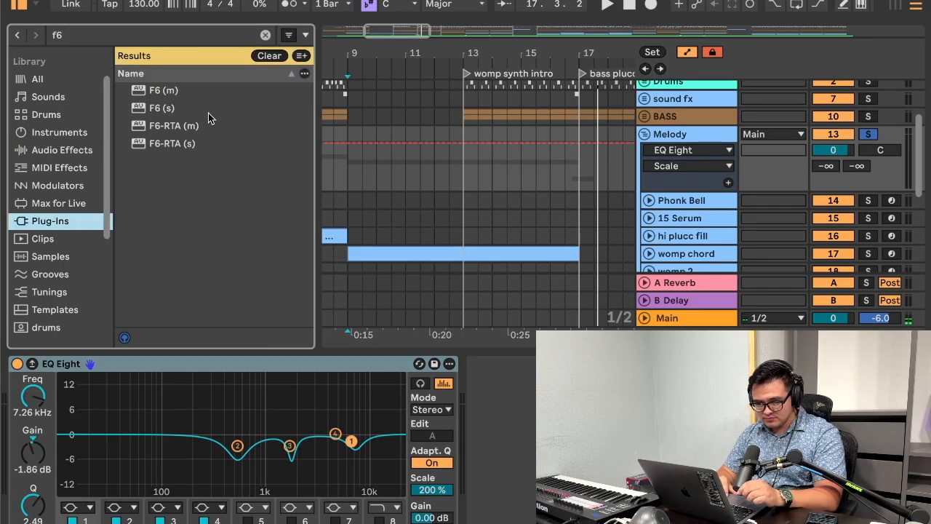
pyautogui.click(196, 126)
pyautogui.doubleClick(176, 129)
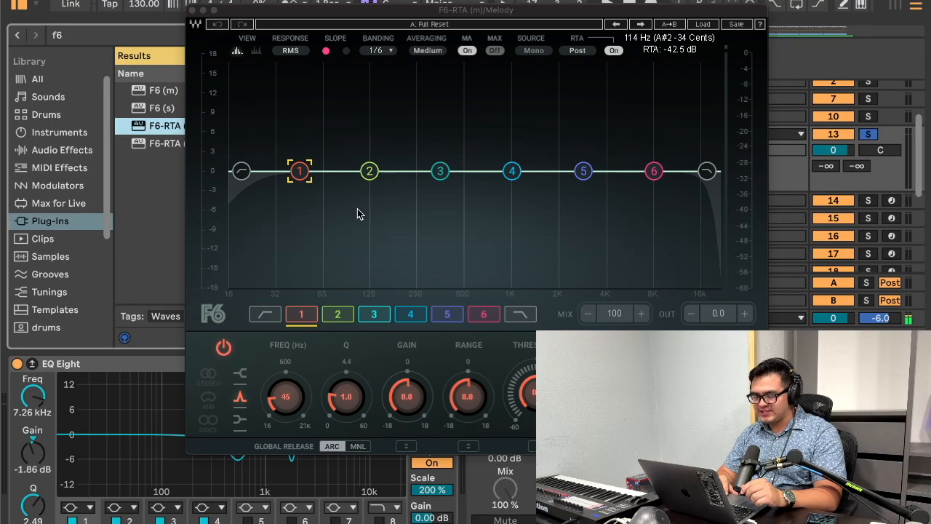
# Step: Shift F6 band 1 slightly lower in frequency and set band 2 to 520 Hz with a 4.5 dB cut
pyautogui.click(241, 172)
pyautogui.click(299, 172)
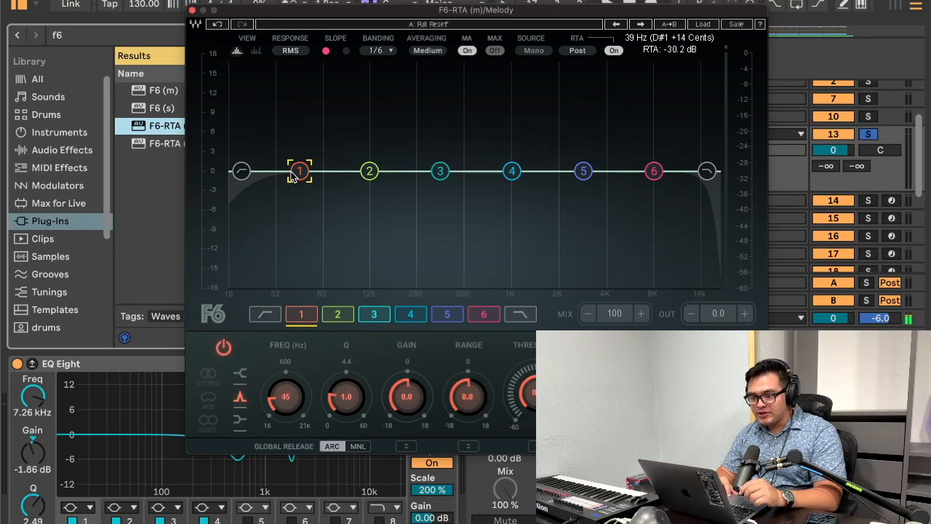
pyautogui.moveTo(300, 174)
pyautogui.mouseDown()
pyautogui.moveTo(447, 170)
pyautogui.moveTo(291, 170)
pyautogui.mouseUp()
pyautogui.click(362, 178)
pyautogui.moveTo(362, 178); pyautogui.dragTo(467, 203)
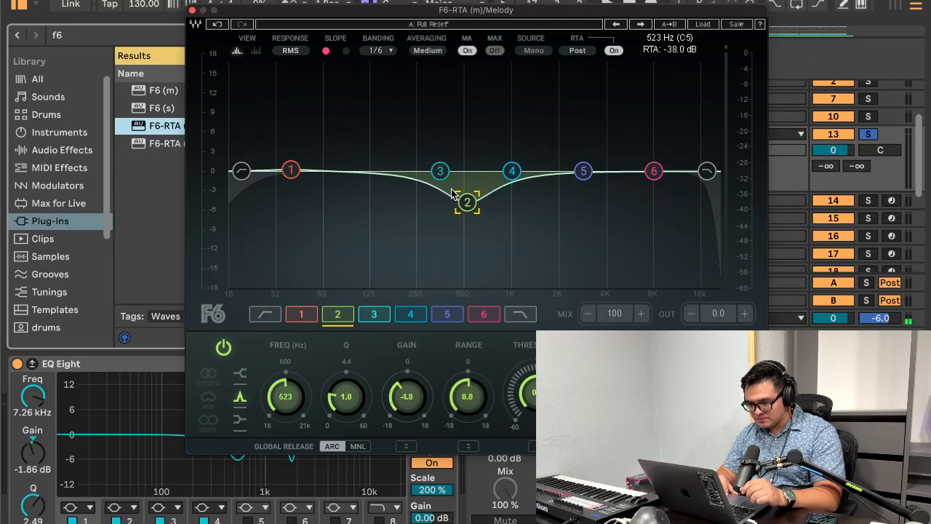
# Step: Cut band 4 by 2.6 dB at 1568 Hz with Q 1.6, dip band 5 near 4 kHz, and narrow band 2 to Q 1.8
pyautogui.moveTo(512, 171); pyautogui.dragTo(537, 207)
pyautogui.moveTo(584, 173); pyautogui.dragTo(607, 198)
pyautogui.click(542, 188)
pyautogui.moveTo(356, 399); pyautogui.dragTo(358, 367)
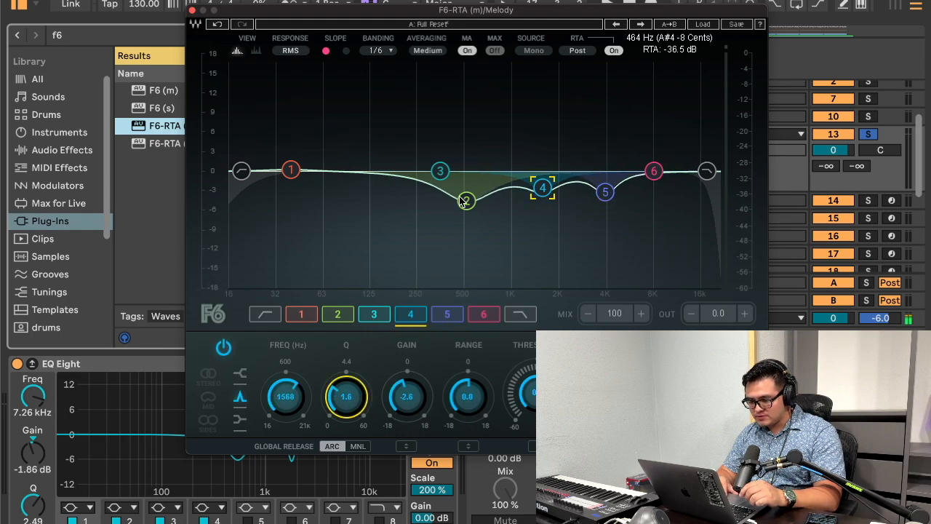
pyautogui.click(459, 197)
pyautogui.moveTo(343, 405); pyautogui.dragTo(346, 358)
# Step: Bring bands 2, 4 and 5 back to about 0 dB and move unused bands 3 and 6 to the spectrum's outer ends
pyautogui.moveTo(468, 201); pyautogui.dragTo(235, 170)
pyautogui.moveTo(550, 195); pyautogui.dragTo(551, 179)
pyautogui.moveTo(606, 193); pyautogui.dragTo(717, 171)
pyautogui.click(653, 170)
pyautogui.click(466, 172)
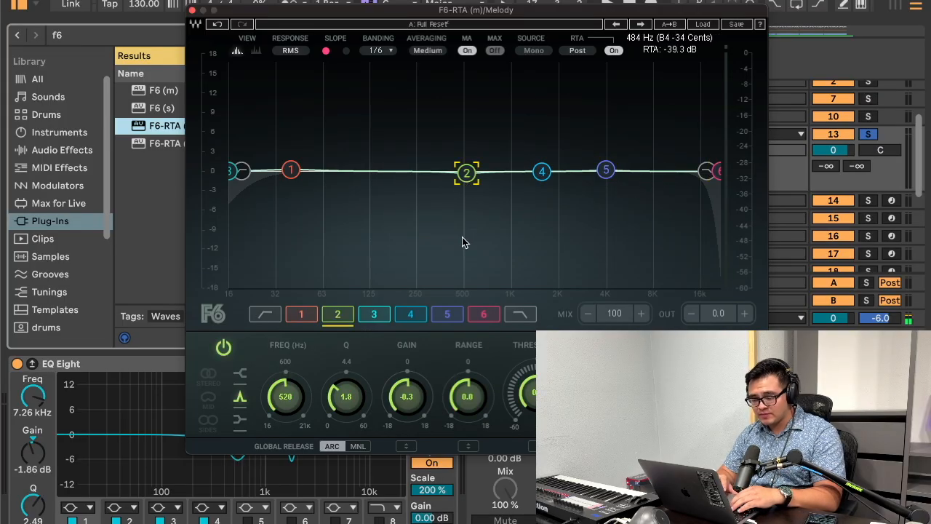
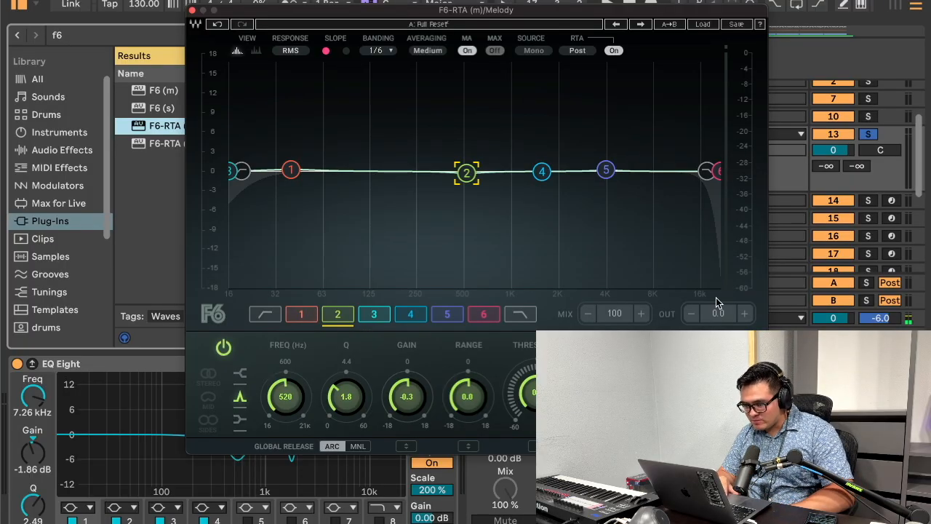
# Step: Give F6 bands 2, 4 and 5 dynamic ranges of -2.3, -2.6 and -3.0 dB respectively
pyautogui.moveTo(514, 12); pyautogui.dragTo(440, 13)
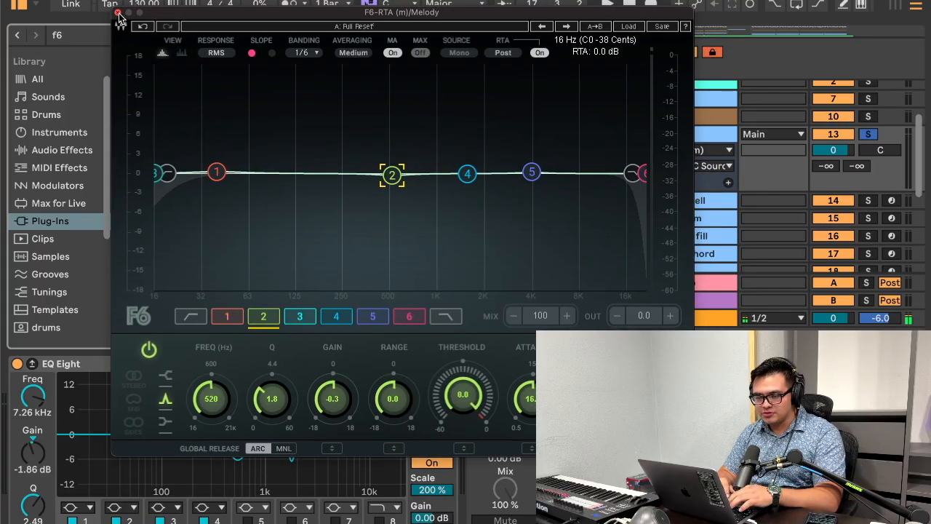
pyautogui.click(658, 350)
pyautogui.click(657, 351)
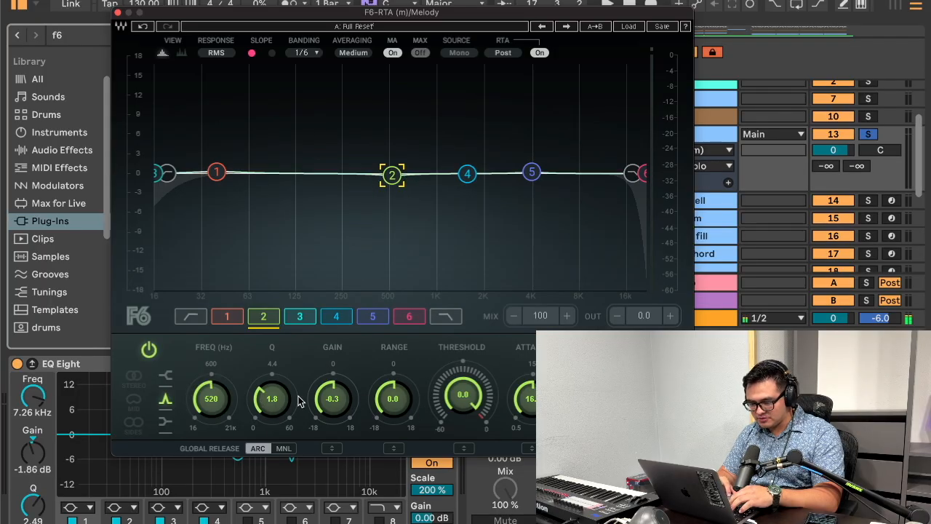
pyautogui.moveTo(395, 399); pyautogui.dragTo(391, 443)
pyautogui.click(467, 173)
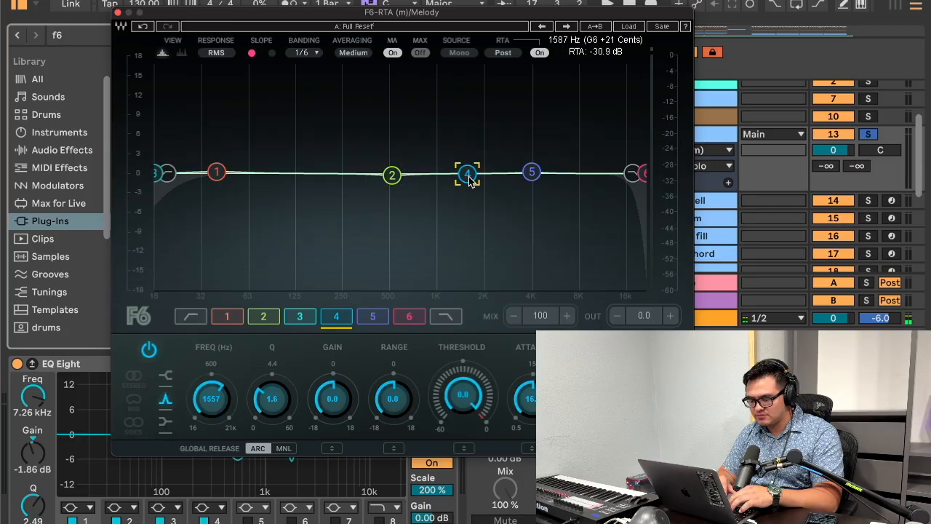
pyautogui.moveTo(397, 409); pyautogui.dragTo(400, 460)
pyautogui.click(532, 173)
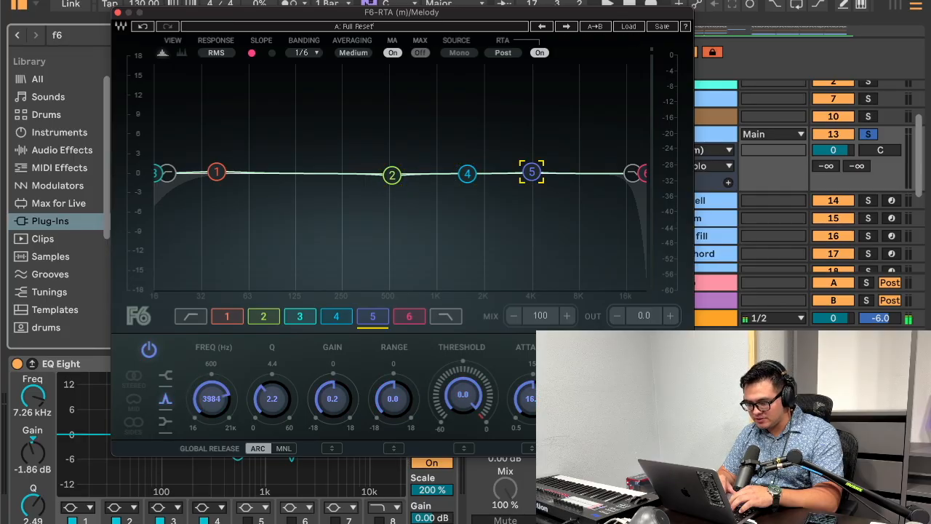
pyautogui.moveTo(409, 416); pyautogui.dragTo(405, 466)
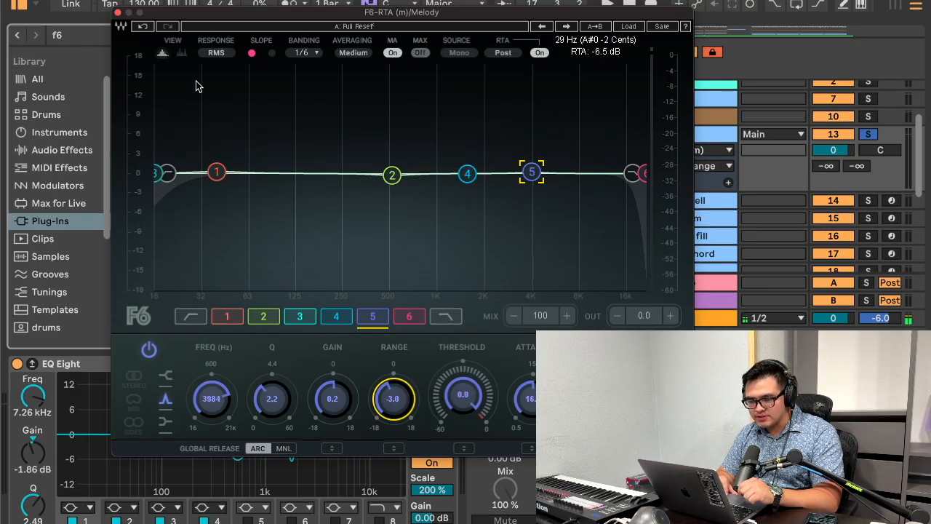
# Step: Switch to Safari, search the web for the Waves F6 manual and open the F6 user guide PDF
pyautogui.moveTo(339, 512)
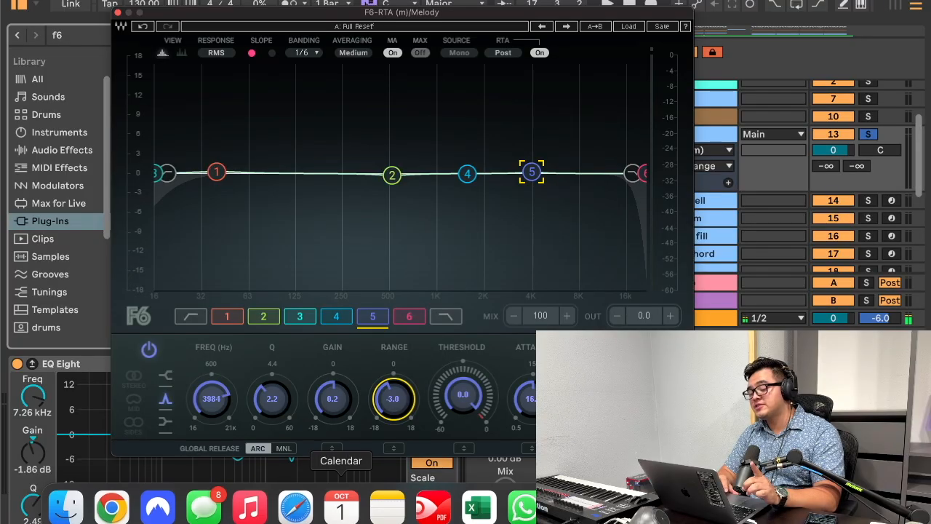
pyautogui.click(293, 515)
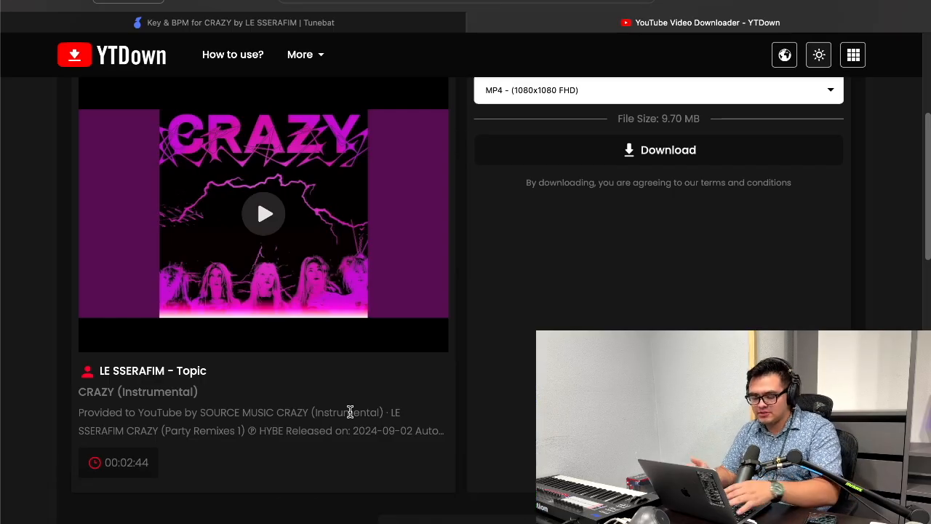
pyautogui.press('super+t')
pyautogui.write('waves f6')
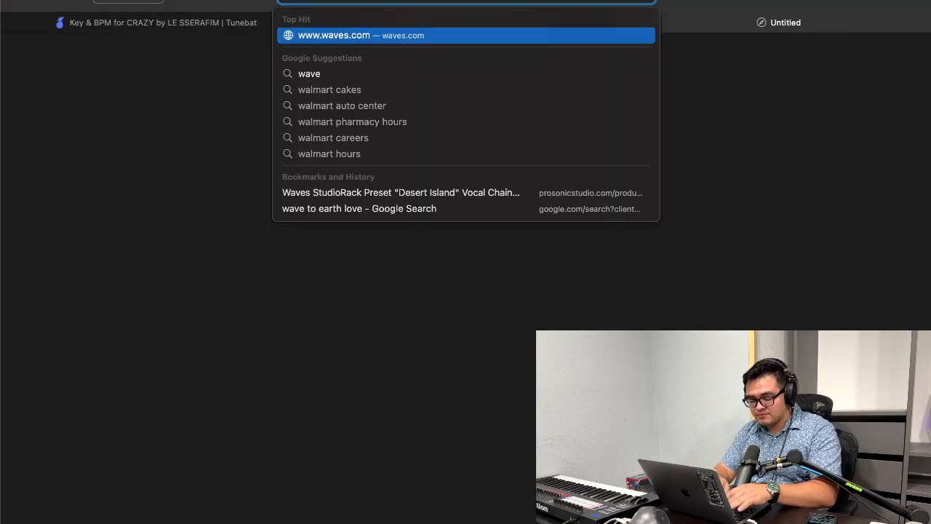
pyautogui.write(' maual')
pyautogui.press('Return')
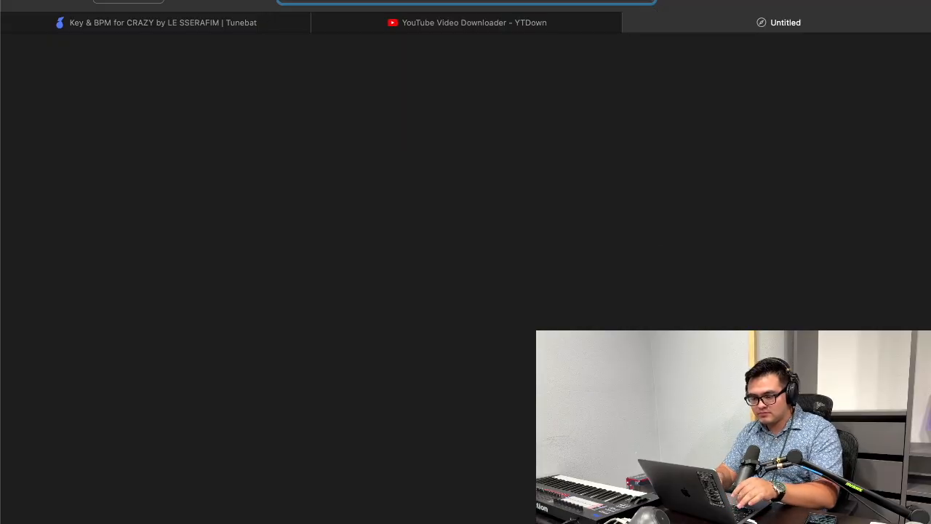
pyautogui.click(208, 243)
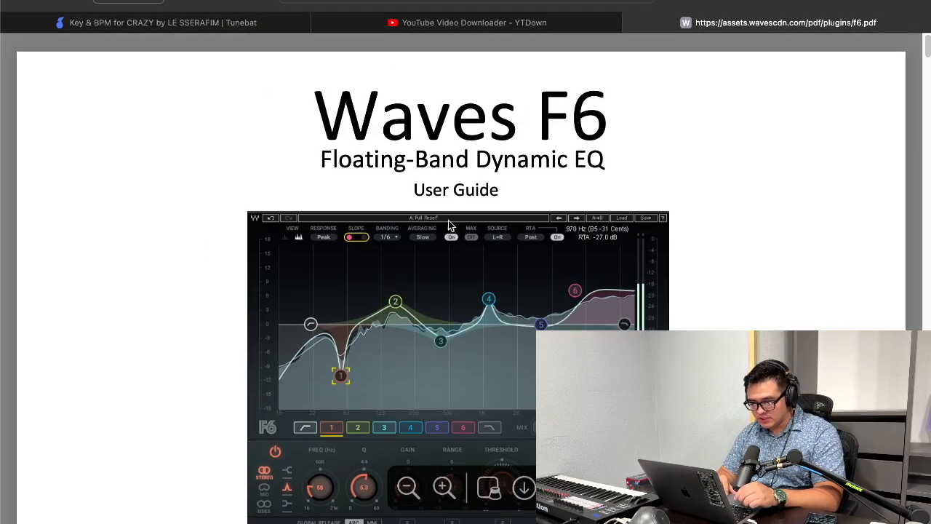
# Step: Find "sidechain" in the F6 user guide and read the example on routing a lead vocal as an external sidechain
pyautogui.scroll(-10, 565, 171)
pyautogui.press('super+f')
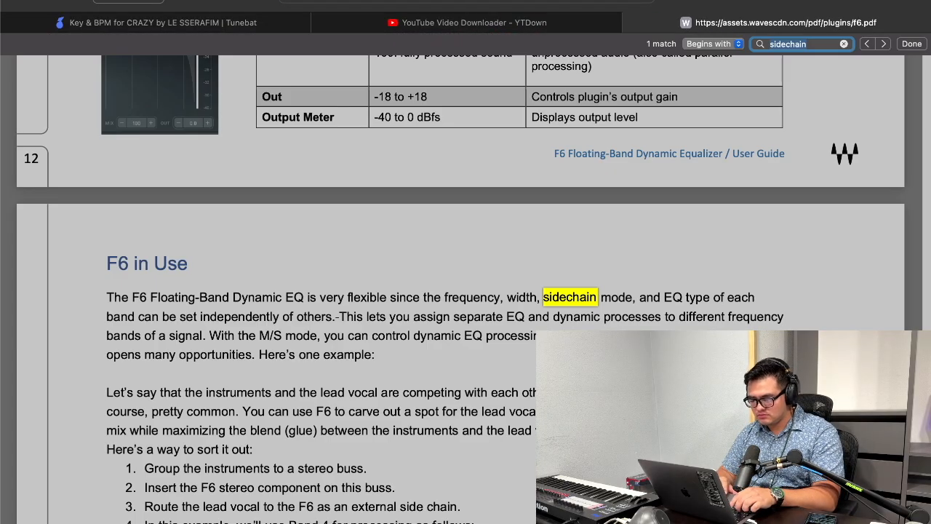
pyautogui.scroll(-5, 314, 421)
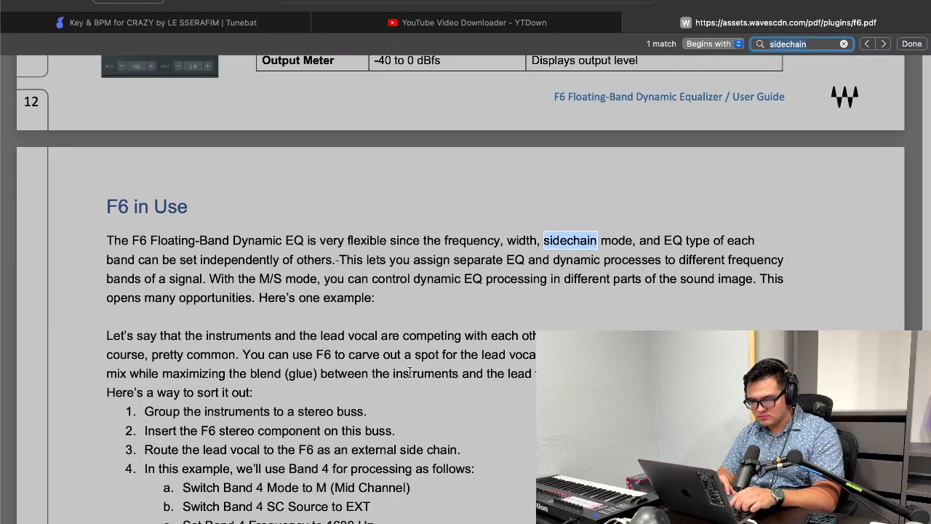
pyautogui.scroll(-2, 442, 376)
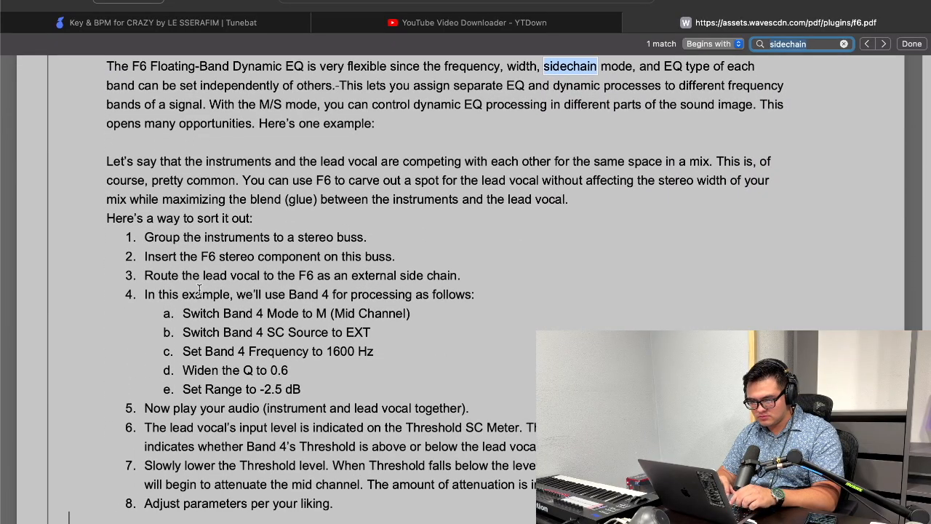
pyautogui.click(167, 279)
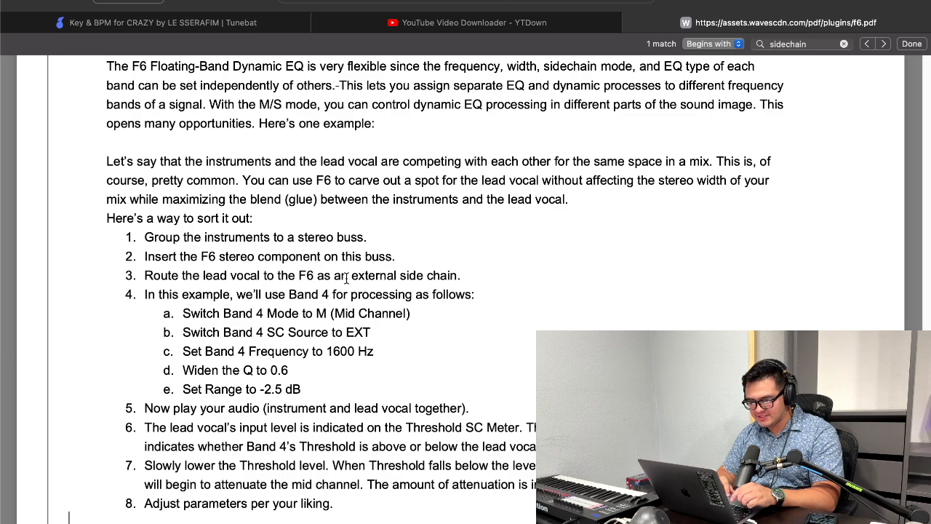
pyautogui.scroll(-1, 153, 333)
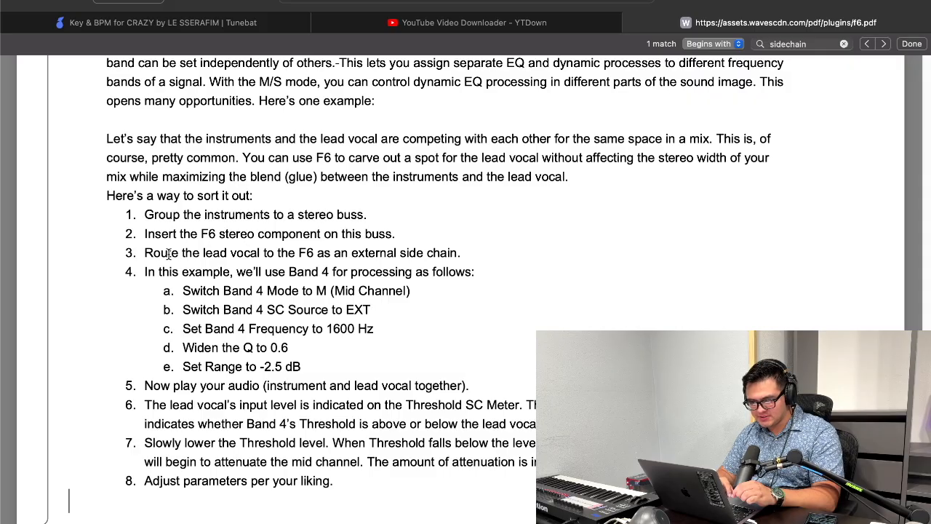
# Step: Switch back to Ableton Live and set the F6-RTA (m) sidechain input to the 22-CRAZY acapella track
pyautogui.hotkey('ctrl', 'Up')
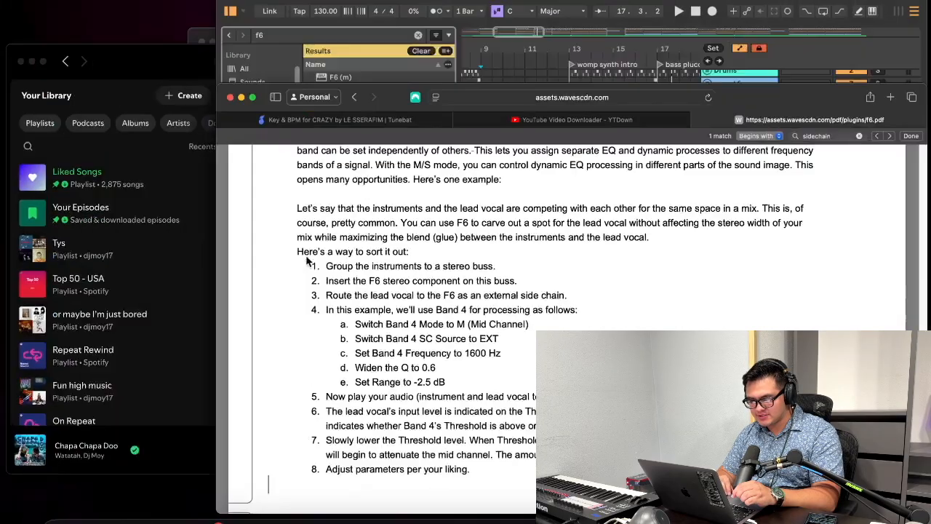
pyautogui.click(702, 207)
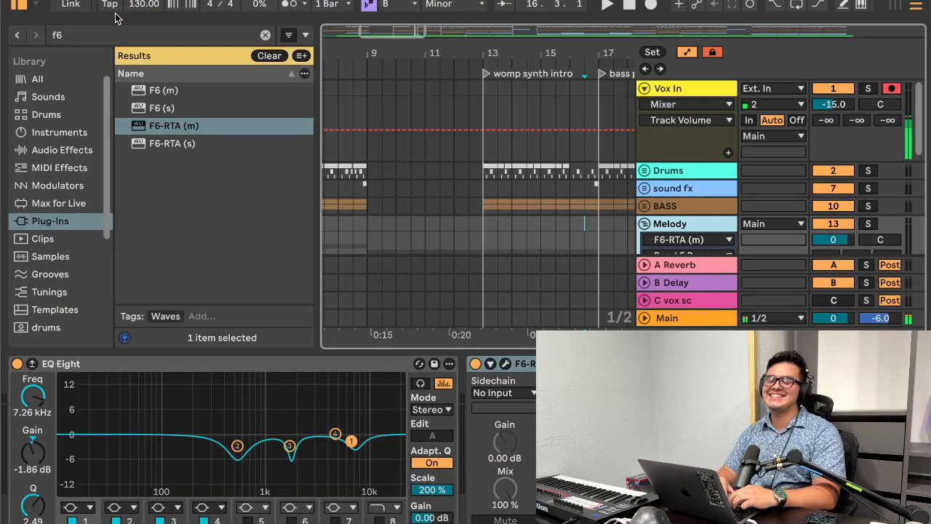
pyautogui.click(506, 392)
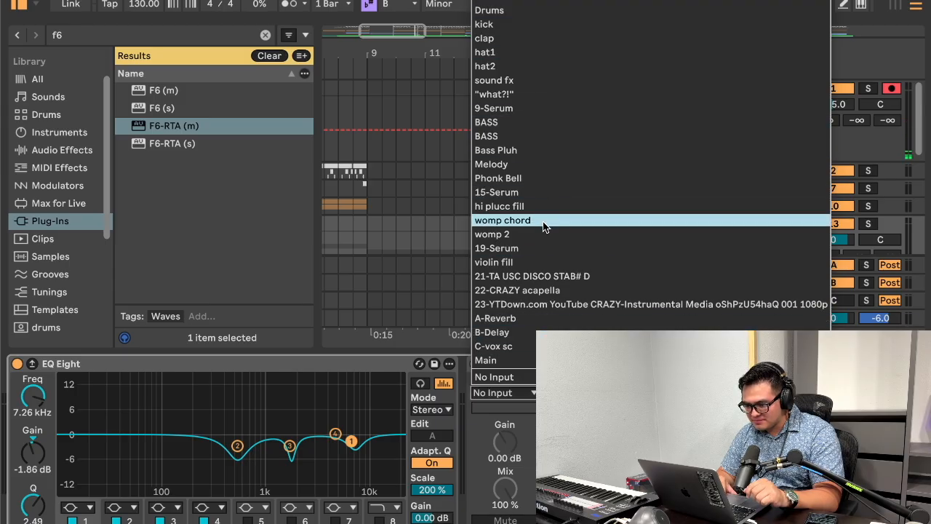
pyautogui.click(540, 290)
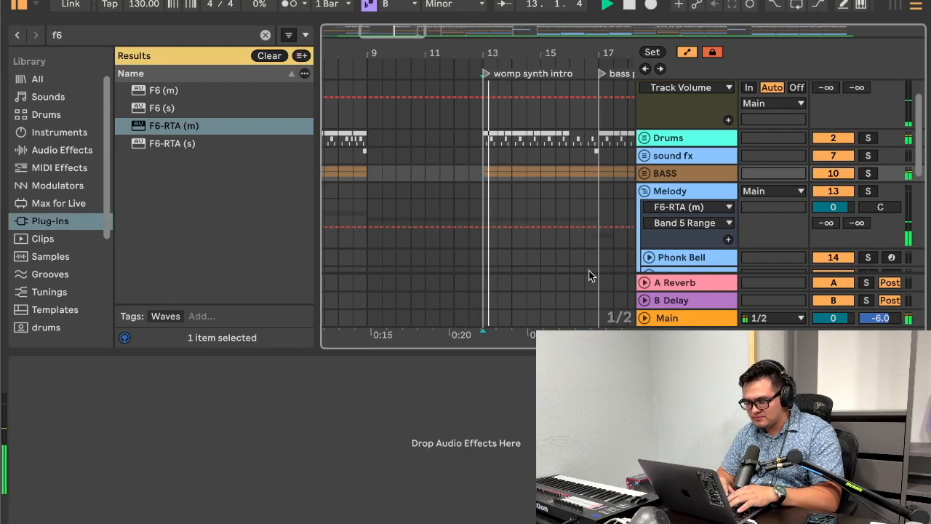
# Step: Reopen the Melody group's F6-RTA (m) and lower band 2's threshold to -42.4 dB while auditioning playback
pyautogui.scroll(2, 673, 240)
pyautogui.click(683, 223)
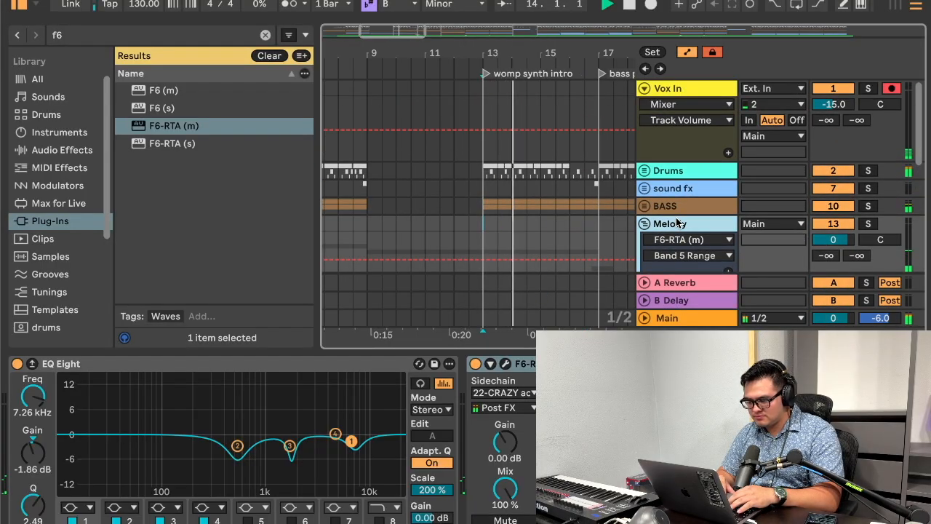
pyautogui.click(503, 365)
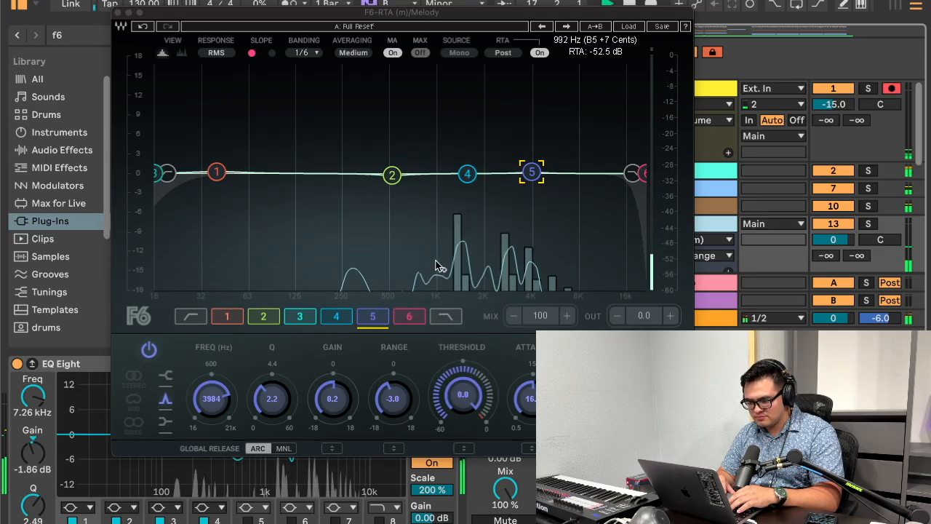
pyautogui.click(392, 174)
pyautogui.moveTo(462, 396); pyautogui.dragTo(461, 416)
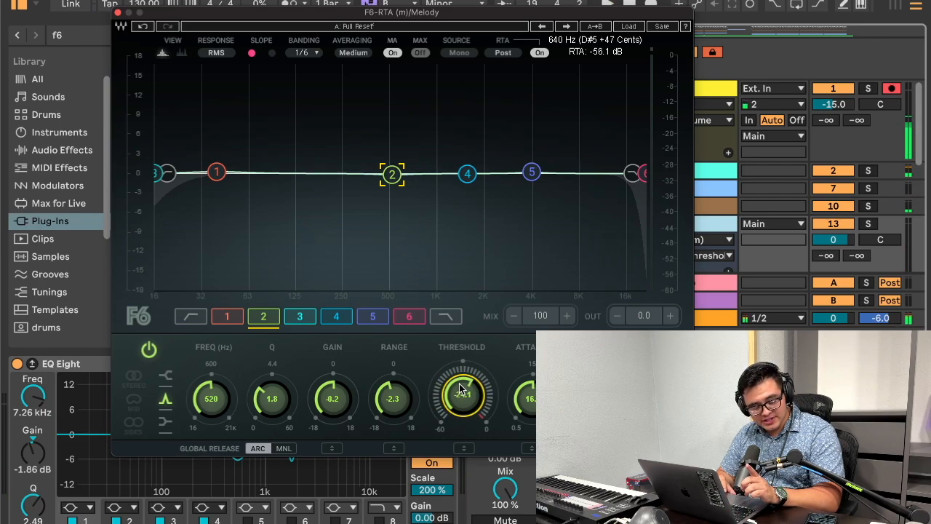
pyautogui.moveTo(458, 389); pyautogui.dragTo(461, 337)
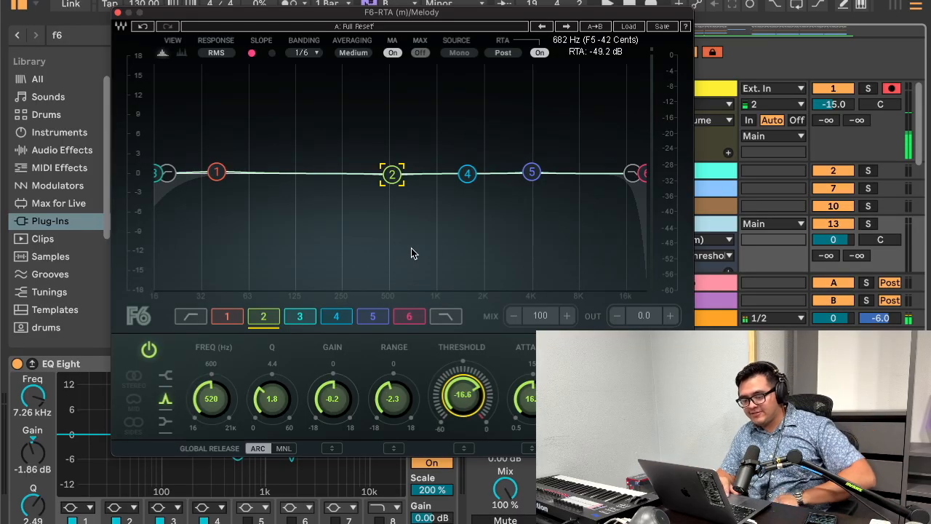
pyautogui.press('space')
pyautogui.moveTo(472, 408); pyautogui.dragTo(459, 498)
pyautogui.moveTo(459, 372); pyautogui.dragTo(462, 424)
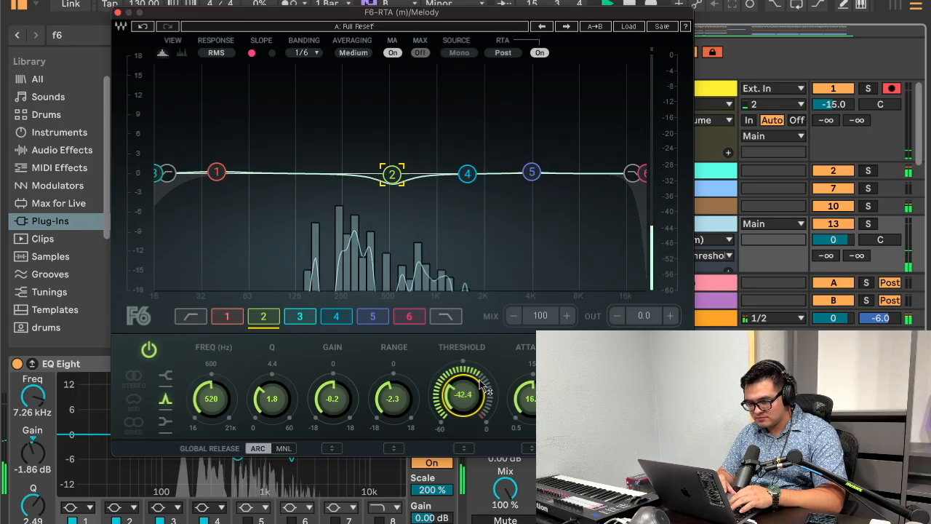
pyautogui.press('space')
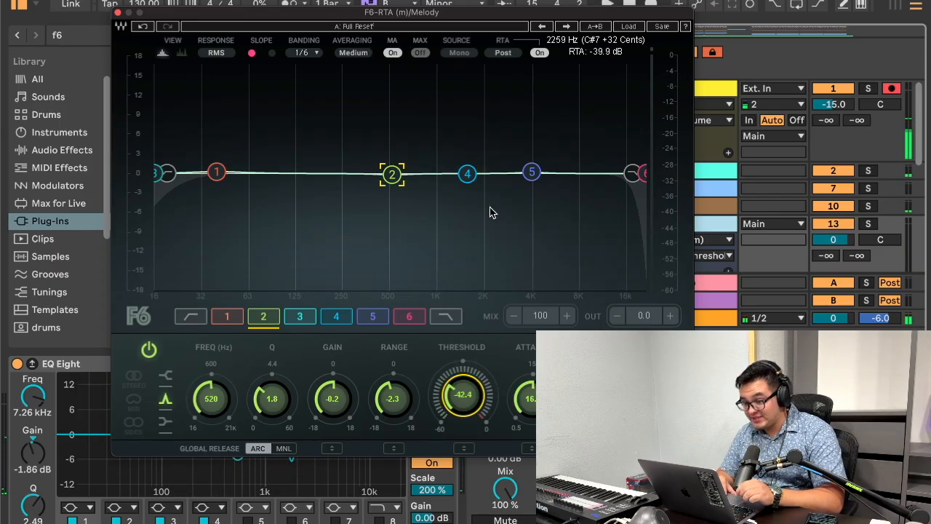
# Step: Lower band 4's threshold to match band 2 and set band 5's threshold to -42.0 dB
pyautogui.click(468, 173)
pyautogui.click(458, 394)
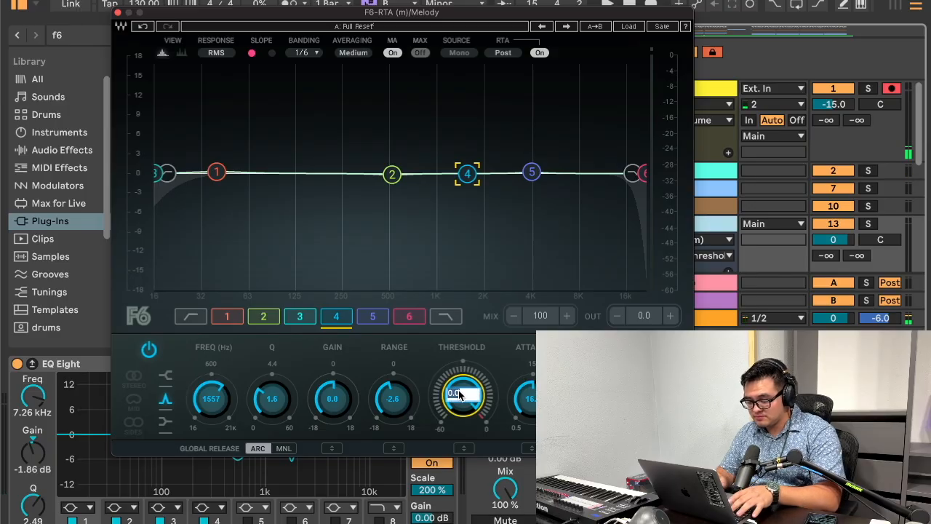
pyautogui.click(531, 171)
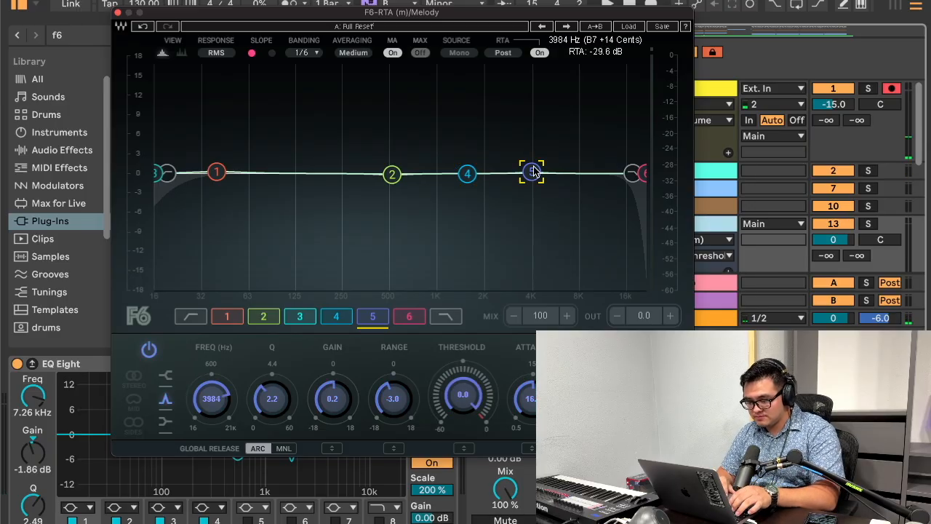
pyautogui.click(463, 396)
pyautogui.write('-42.8')
pyautogui.press('Return')
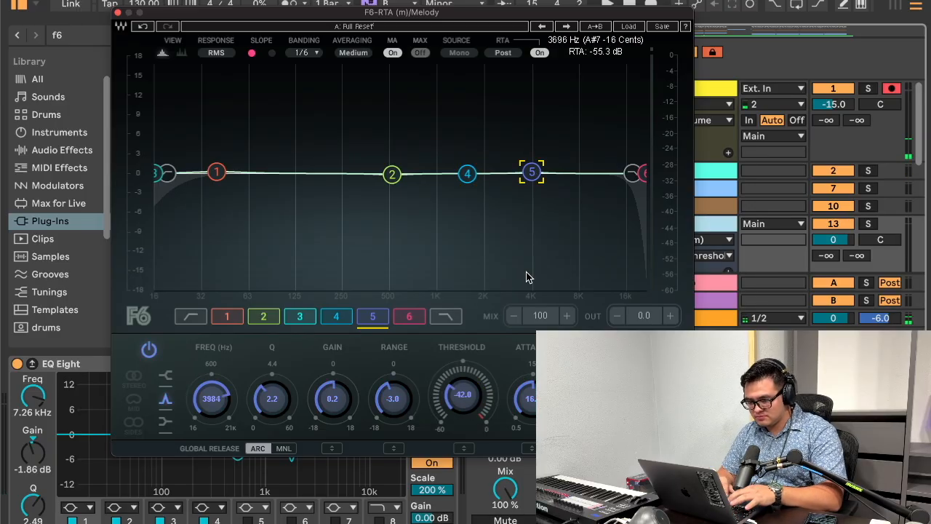
# Step: Play from the womp synth intro and check the dynamic cuts in F6, toggling solo on the Melody group
pyautogui.moveTo(474, 12); pyautogui.dragTo(464, 352)
pyautogui.click(485, 180)
pyautogui.press('space')
pyautogui.click(671, 227)
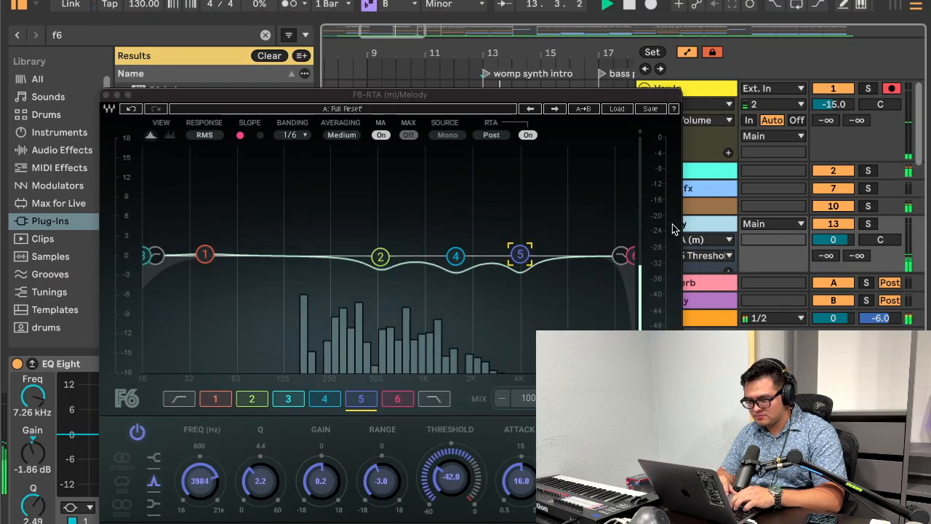
pyautogui.click(868, 208)
pyautogui.click(870, 226)
# Step: Load F6-RTA (s) on the Melody group in place of the mono version and move band 3 to about 500 Hz
pyautogui.click(688, 116)
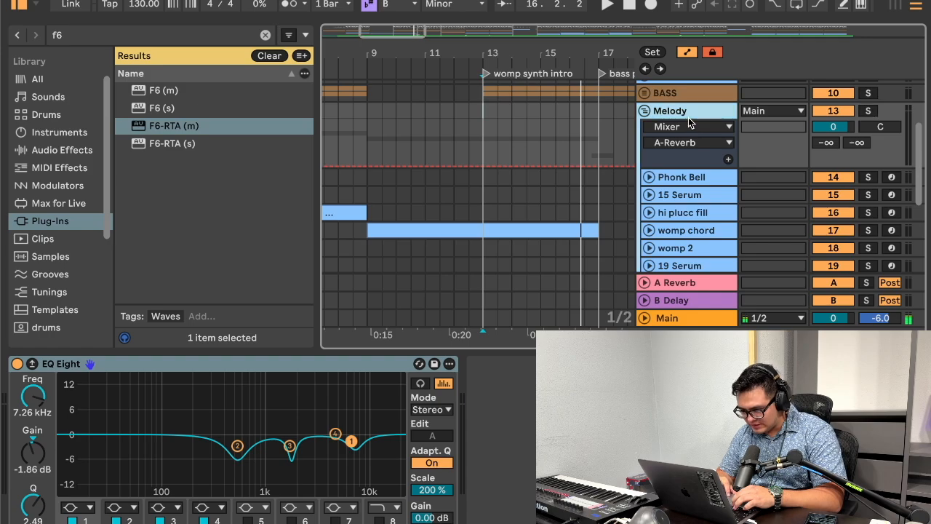
pyautogui.click(190, 129)
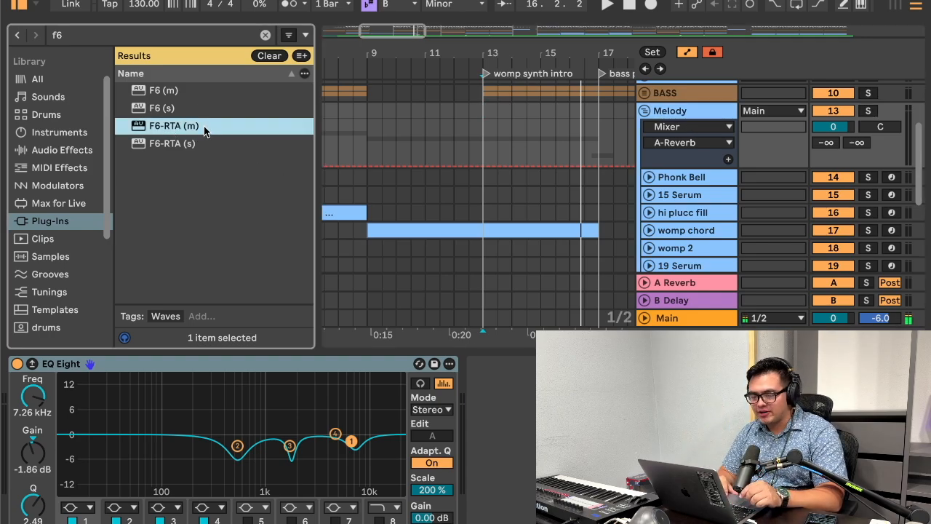
pyautogui.click(198, 144)
pyautogui.moveTo(595, 123); pyautogui.dragTo(560, 131)
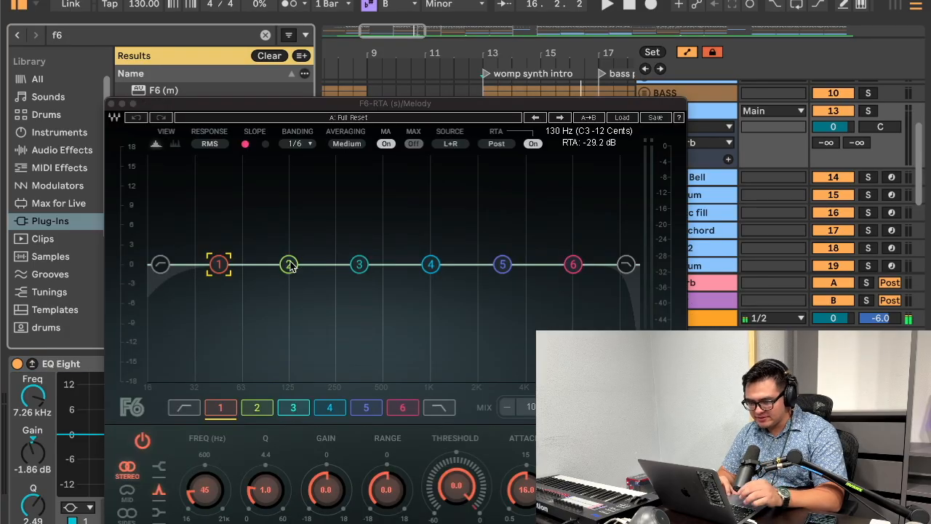
pyautogui.click(357, 262)
pyautogui.moveTo(357, 255); pyautogui.dragTo(378, 284)
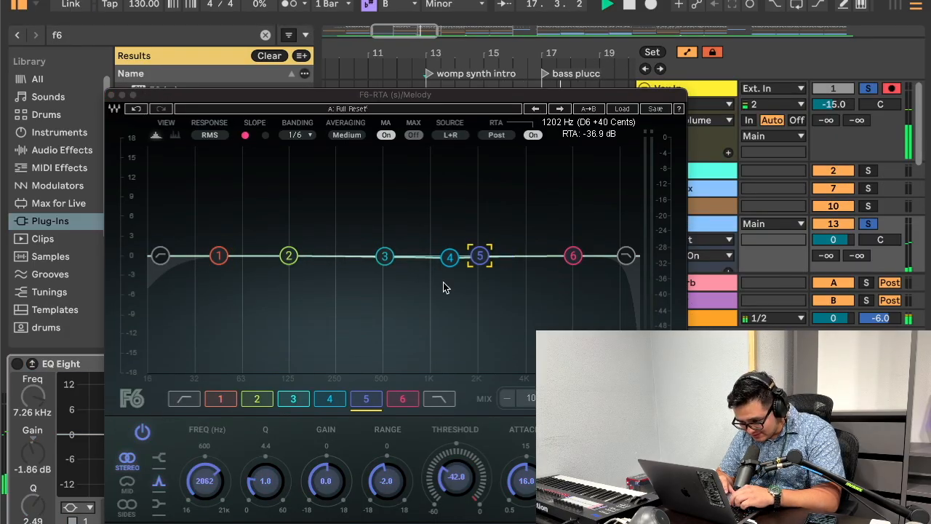
# Step: Reposition the F6 window and play the phonk section with the Melody group soloed to check the dynamic cuts
pyautogui.moveTo(469, 100); pyautogui.dragTo(440, 186)
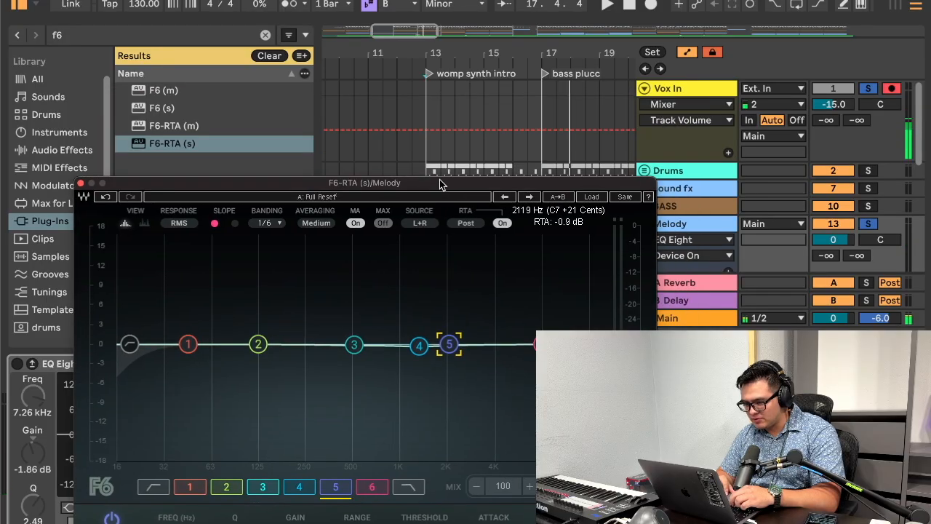
pyautogui.hscroll(2, 429, 110)
pyautogui.scroll(-1, 428, 110)
pyautogui.scroll(2, 442, 94)
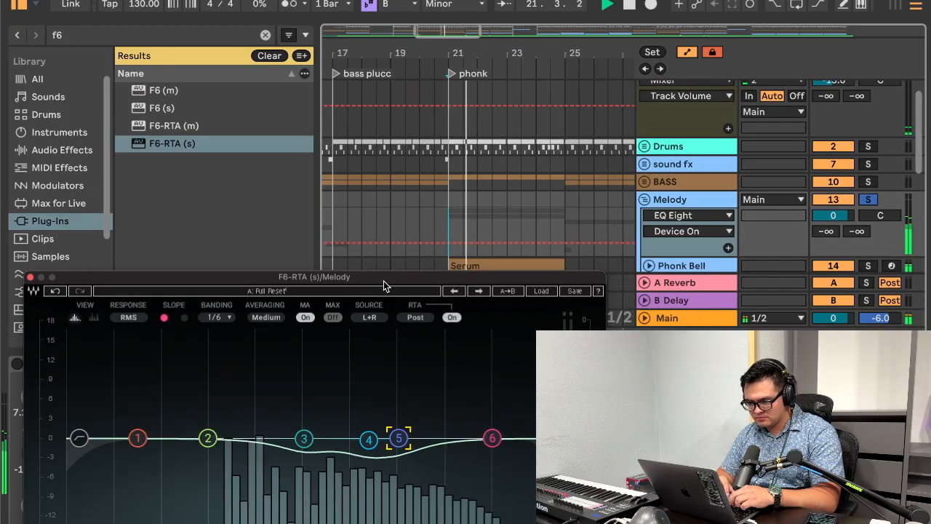
pyautogui.moveTo(383, 280); pyautogui.dragTo(448, 35)
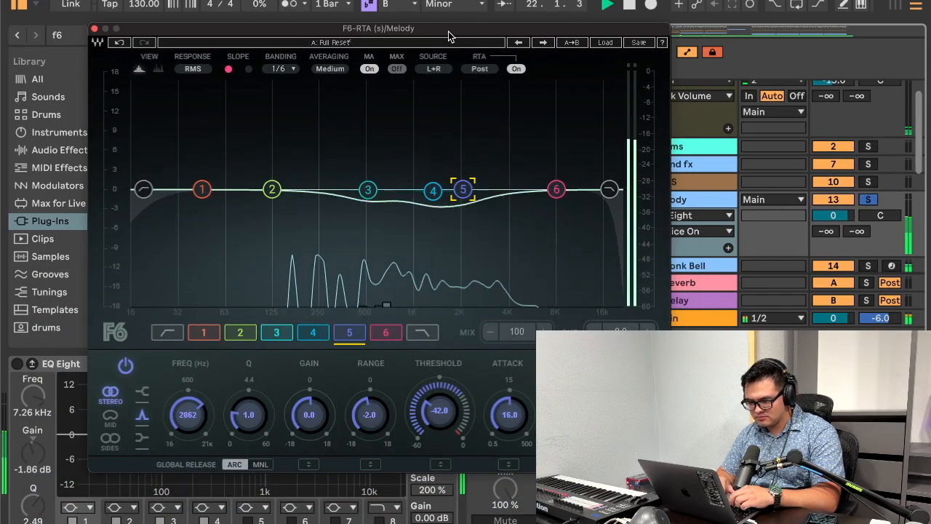
# Step: Stop playback, close the F6 window and turn off solo on the Melody group
pyautogui.press('space')
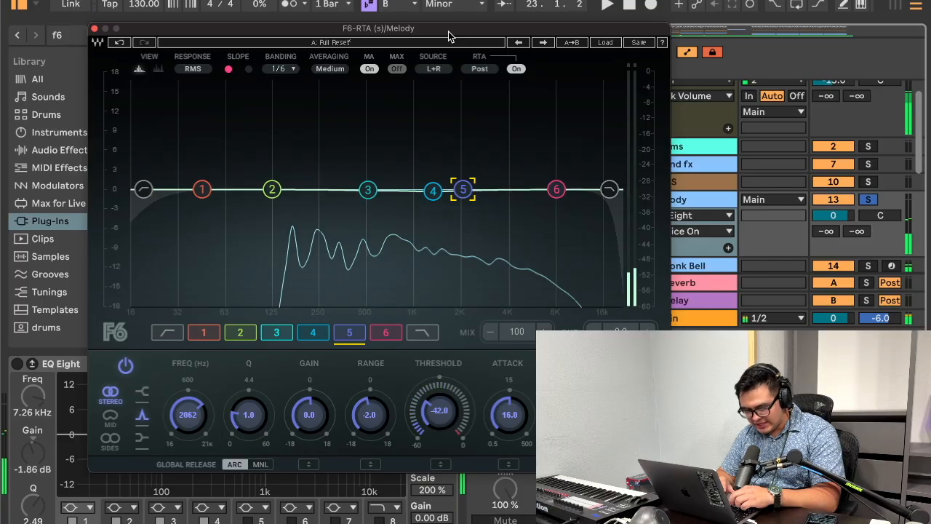
pyautogui.click(95, 29)
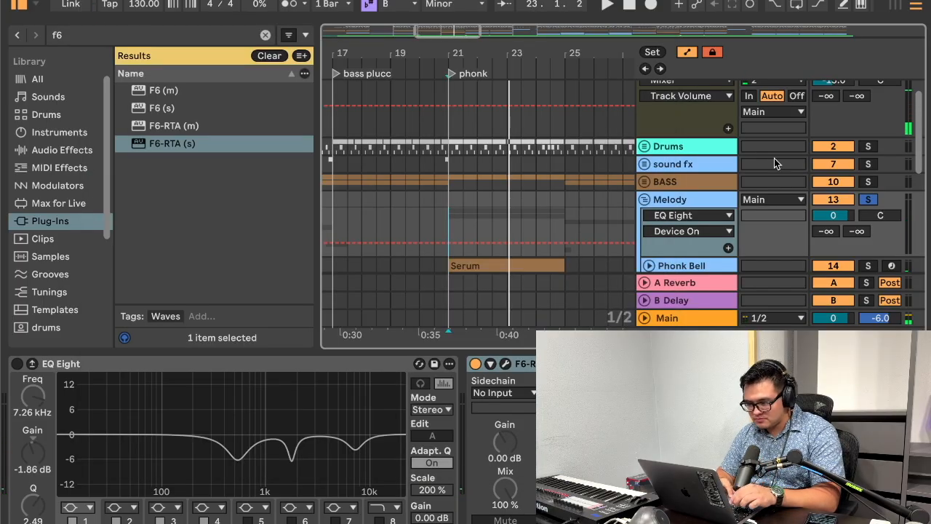
pyautogui.click(867, 199)
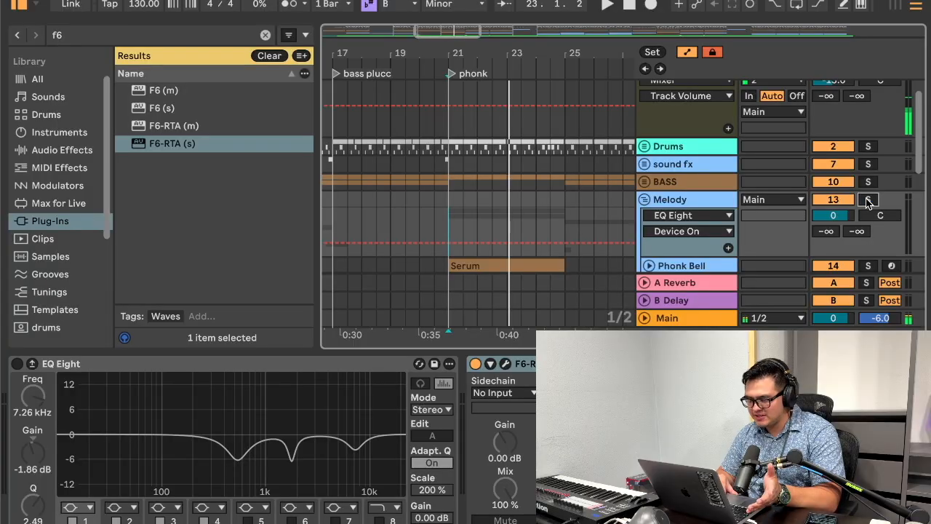
# Step: Hide the browser and the device view so the arrangement tracks fill the window
pyautogui.click(16, 4)
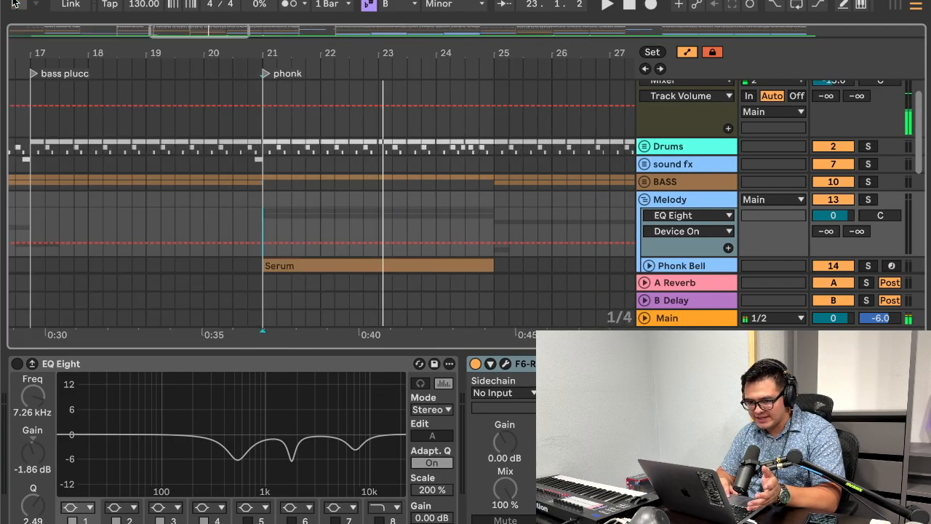
pyautogui.doubleClick(351, 349)
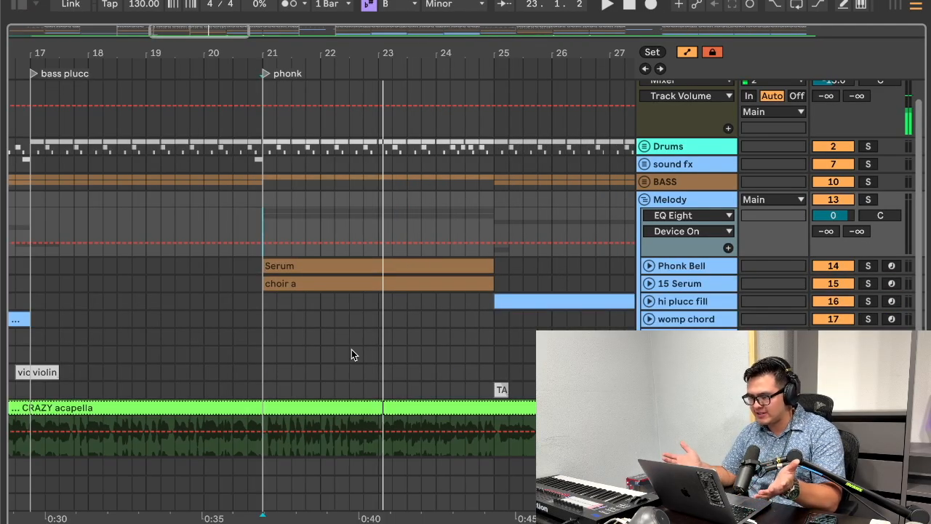
pyautogui.scroll(2, 356, 250)
pyautogui.click(350, 104)
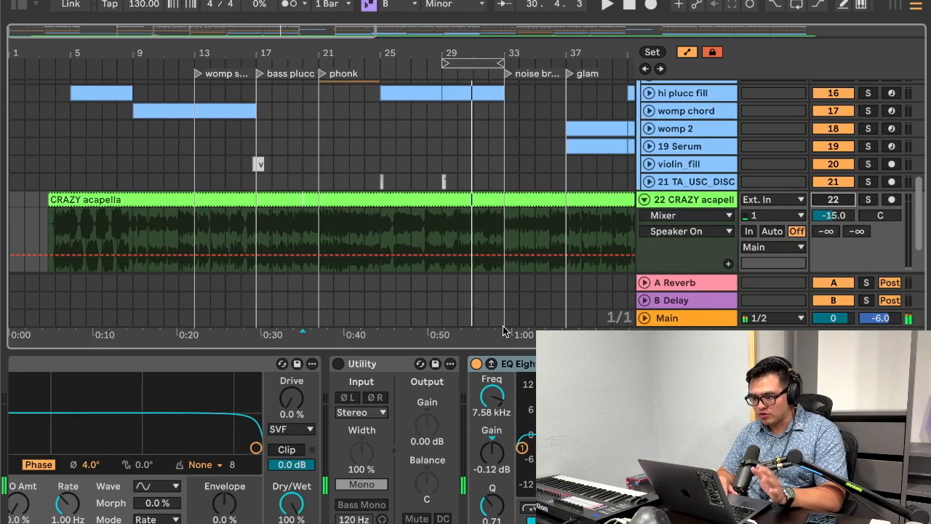
pyautogui.doubleClick(481, 354)
pyautogui.scroll(5, 563, 270)
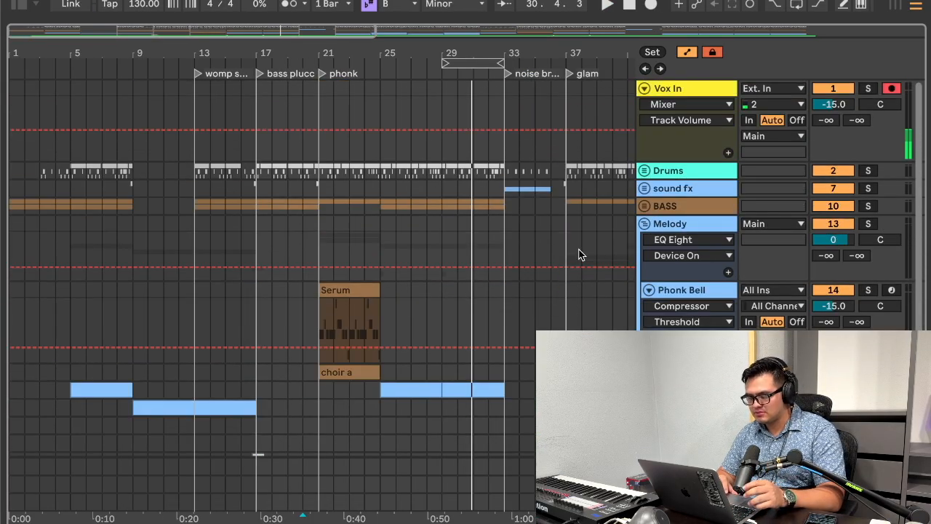
# Step: Collapse and re-expand the Melody group, and select the Phonk Bell track's Serum clip at the phonk marker to show its devices
pyautogui.click(642, 223)
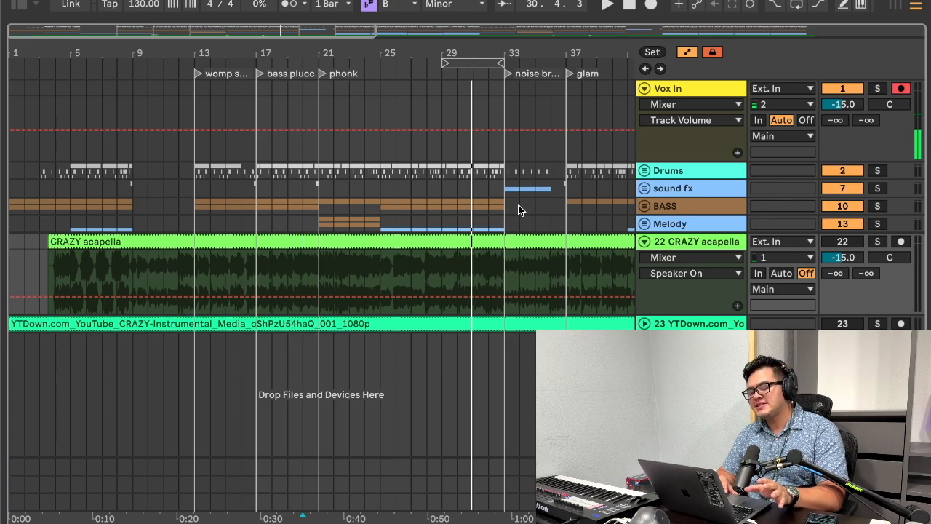
pyautogui.click(645, 223)
pyautogui.scroll(-3, 589, 251)
pyautogui.doubleClick(700, 230)
pyautogui.scroll(-2, 493, 237)
pyautogui.click(348, 187)
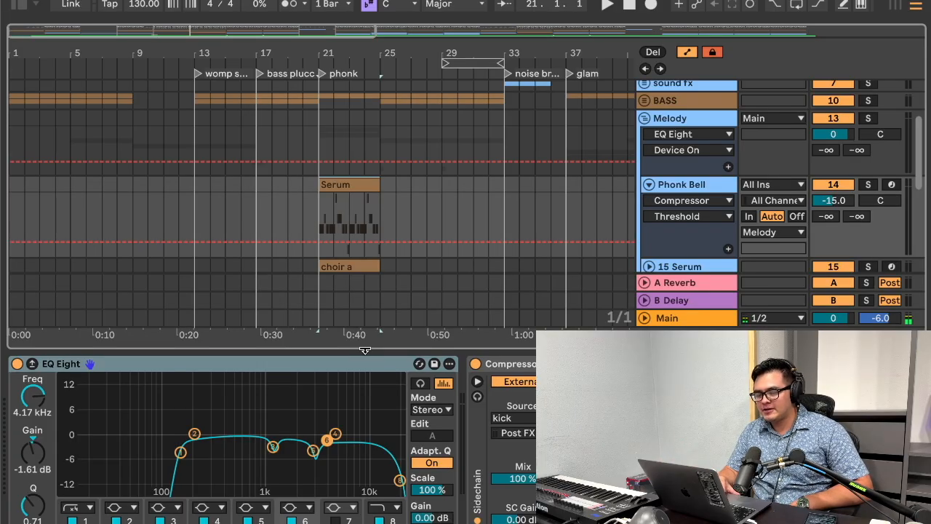
pyautogui.click(357, 244)
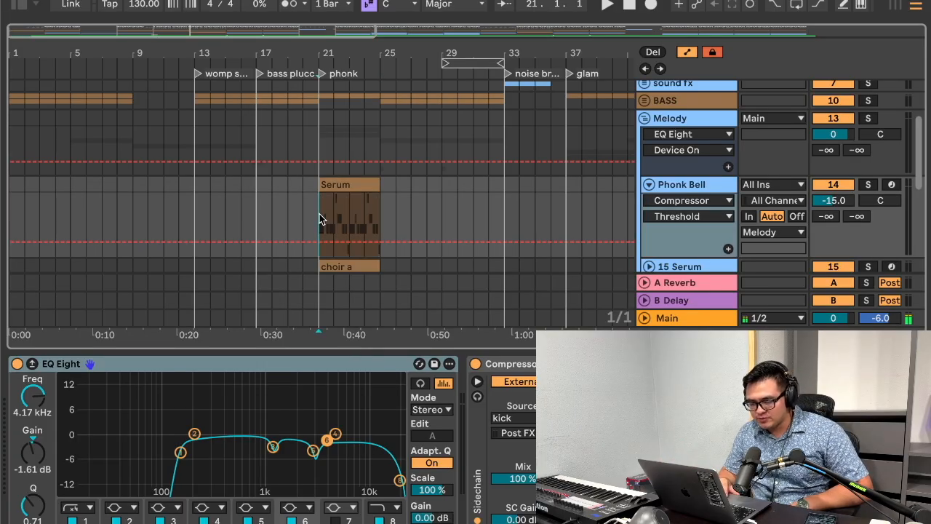
# Step: Hide the device view and bring the whole song into view in the arrangement
pyautogui.click(326, 353)
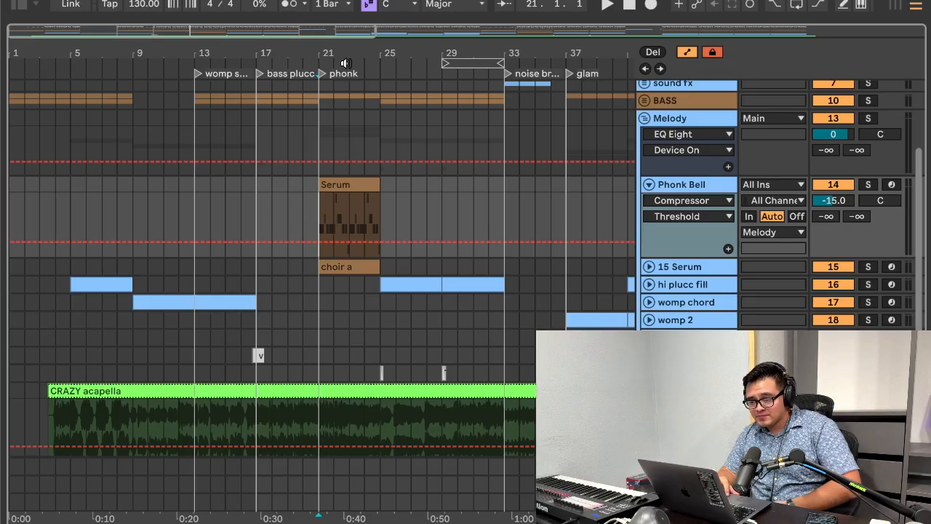
pyautogui.moveTo(339, 53); pyautogui.dragTo(338, 35)
pyautogui.moveTo(252, 54); pyautogui.dragTo(142, 55)
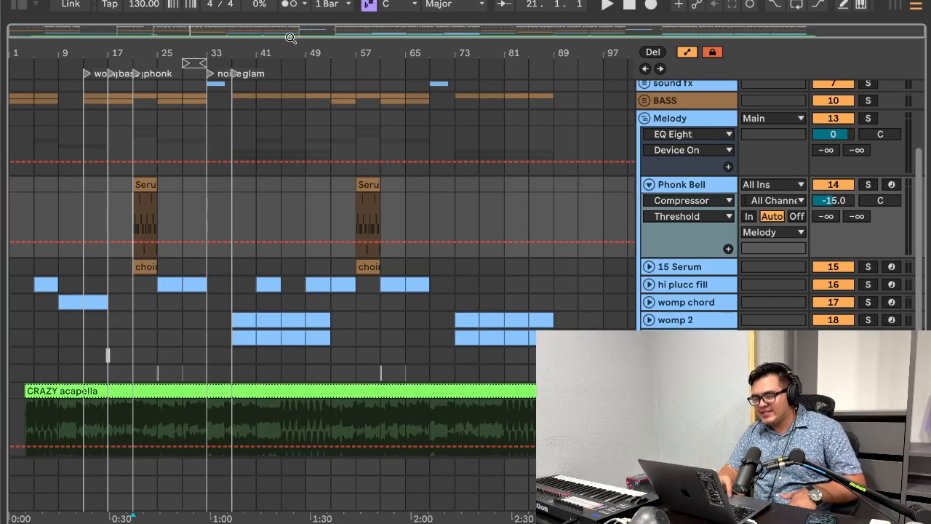
# Step: Arm both the Vox In and Phonk Bell tracks for recording
pyautogui.click(897, 188)
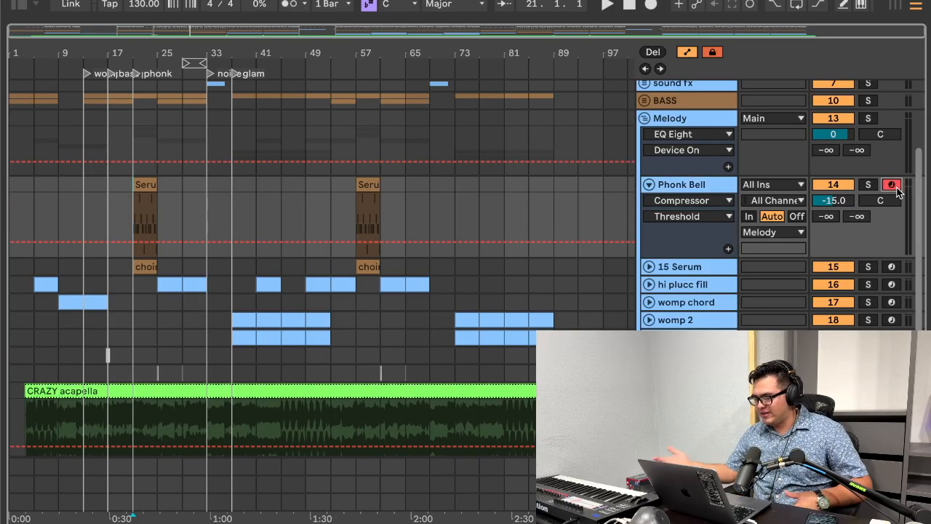
pyautogui.scroll(5, 896, 189)
pyautogui.click(893, 87)
pyautogui.scroll(-3, 866, 142)
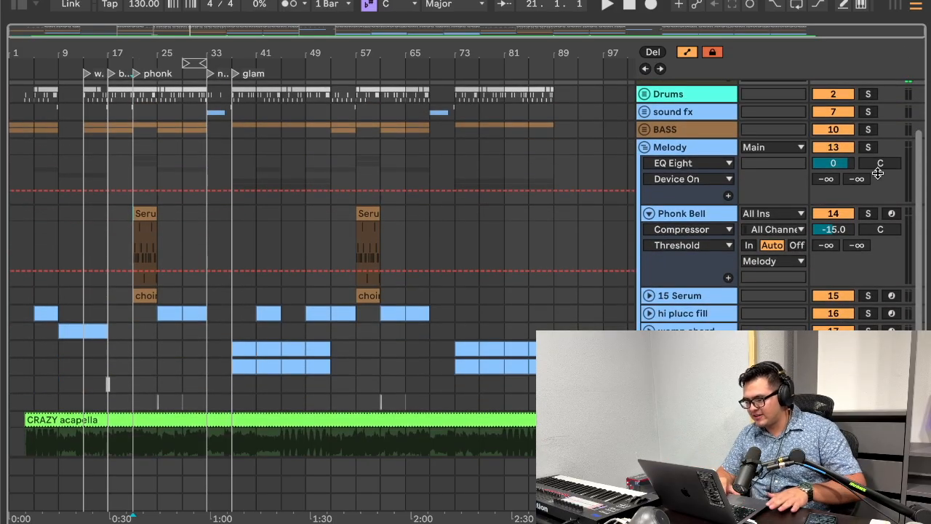
pyautogui.click(892, 212)
pyautogui.scroll(3, 880, 240)
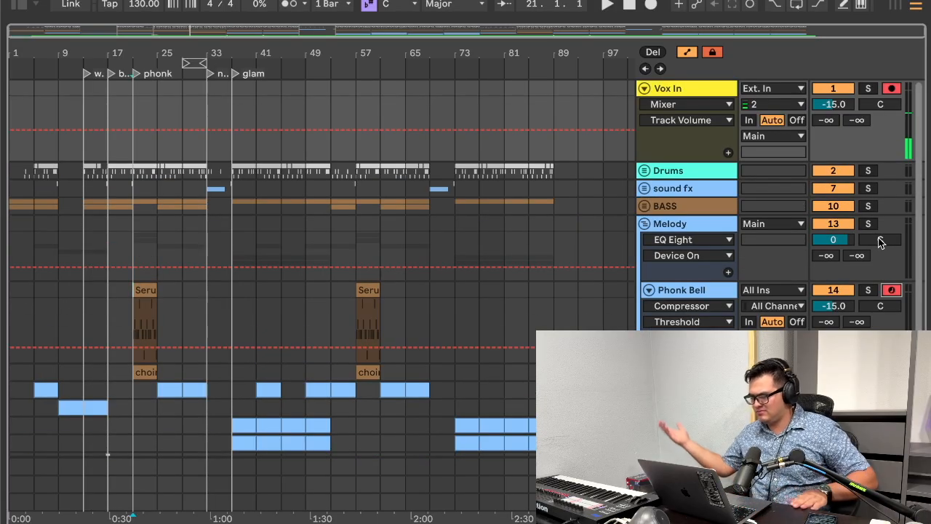